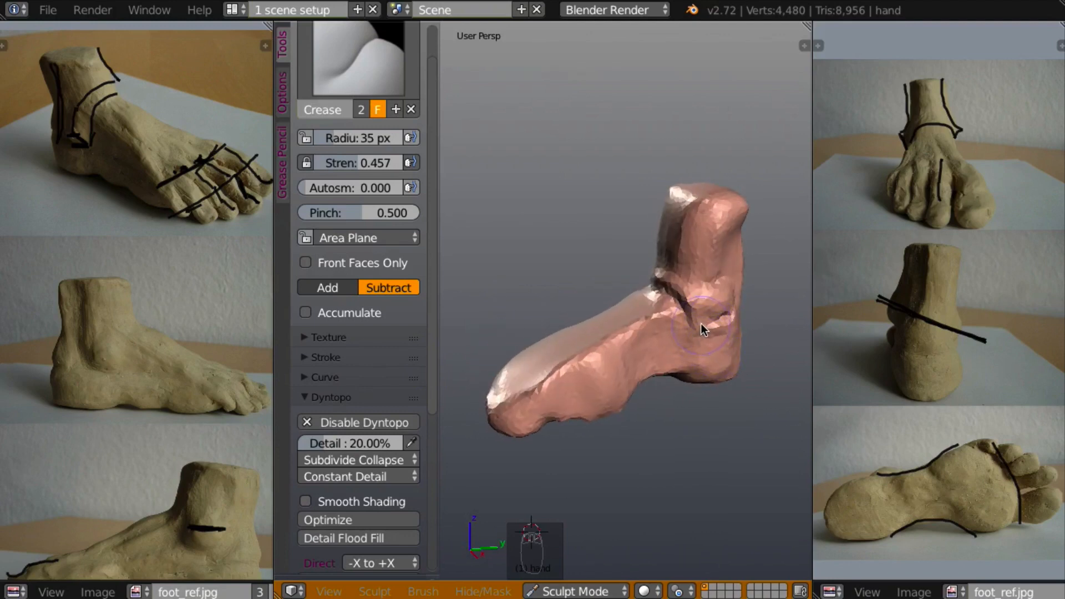
Build up the side and back of the lower leg above the ankle with the Clay brush.
key("c")
scroll(709, 344, "up", 3)
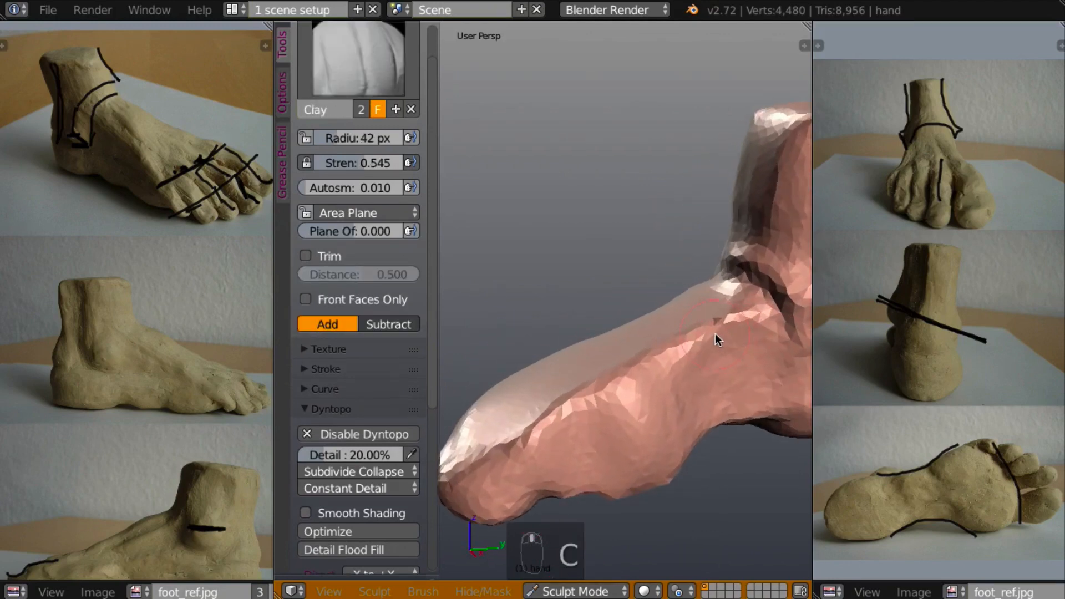
mouse_move(714, 334)
middle_mouse_down()
mouse_move(683, 350)
mouse_move(468, 342)
mouse_move(549, 332)
mouse_move(616, 373)
mouse_move(597, 261)
middle_mouse_up()
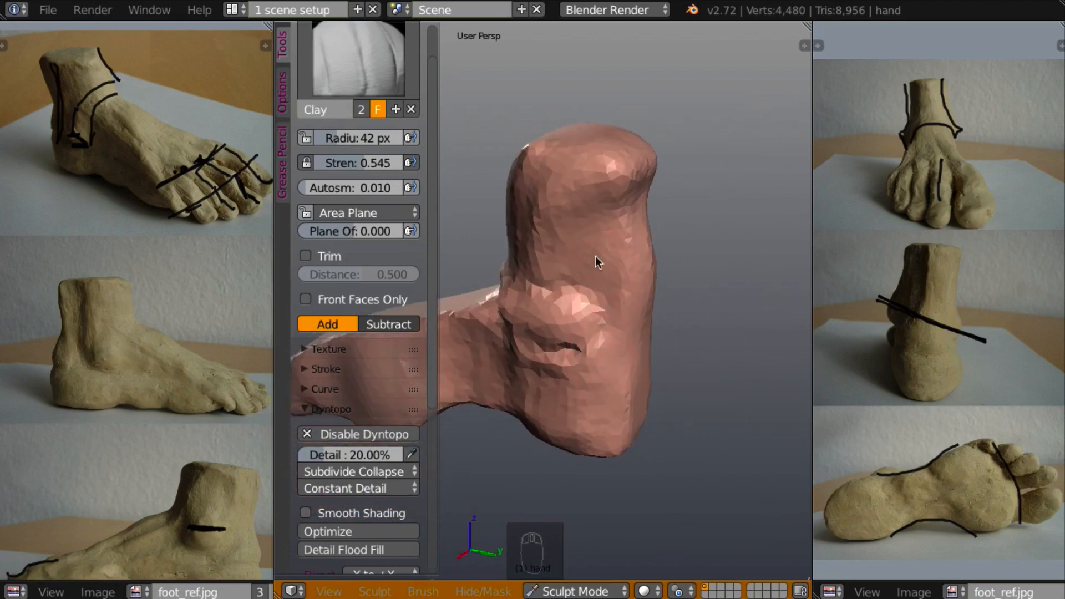
mouse_move(595, 256)
left_mouse_down()
mouse_move(570, 214)
mouse_move(570, 278)
mouse_move(544, 244)
left_mouse_up()
mouse_move(544, 245)
middle_mouse_down()
mouse_move(511, 254)
mouse_move(534, 226)
mouse_move(473, 240)
middle_mouse_up()
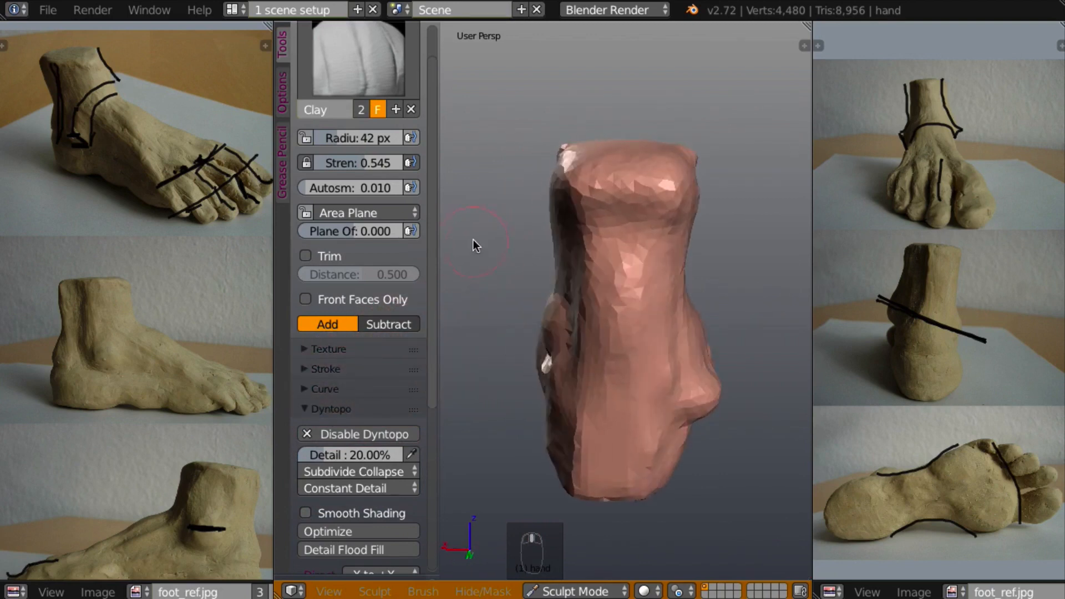
scroll(564, 250, "down", 5)
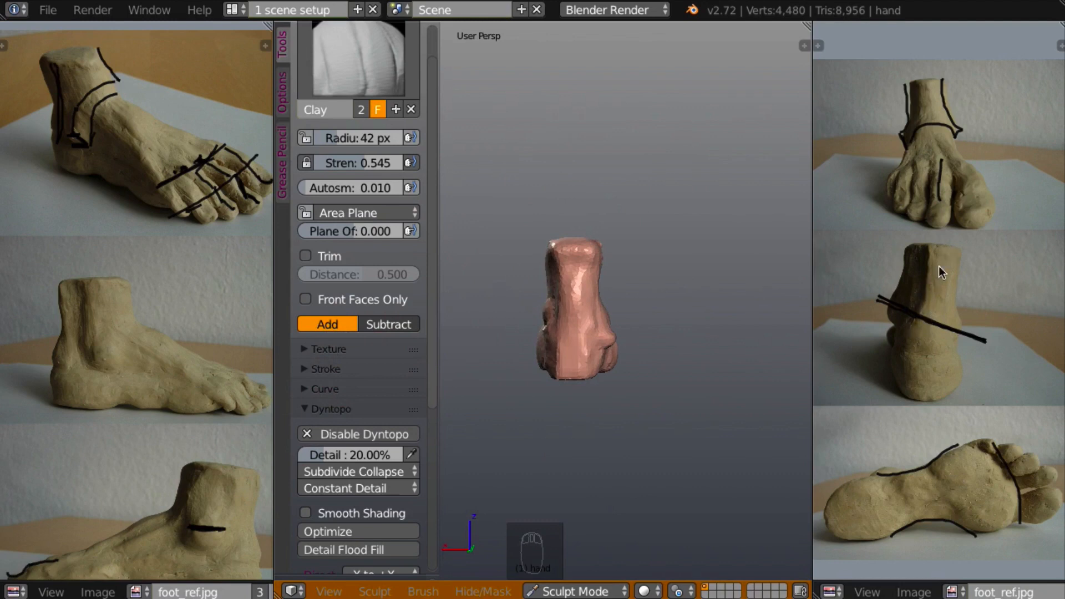
mouse_move(743, 313)
middle_mouse_down()
mouse_move(718, 325)
mouse_move(715, 288)
mouse_move(539, 297)
mouse_move(594, 290)
mouse_move(567, 283)
middle_mouse_up()
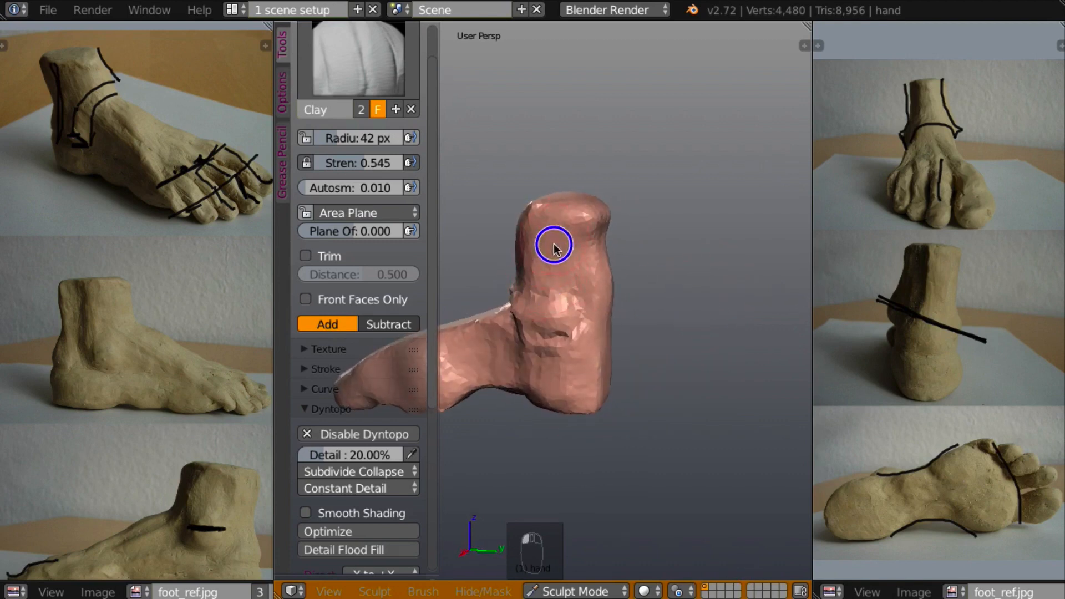
mouse_move(554, 242)
left_mouse_down()
mouse_move(544, 216)
mouse_move(560, 230)
mouse_move(534, 240)
mouse_move(567, 217)
mouse_move(537, 243)
mouse_move(577, 231)
left_mouse_up()
mouse_move(578, 230)
middle_mouse_down()
mouse_move(471, 273)
mouse_move(557, 252)
mouse_move(554, 237)
middle_mouse_up()
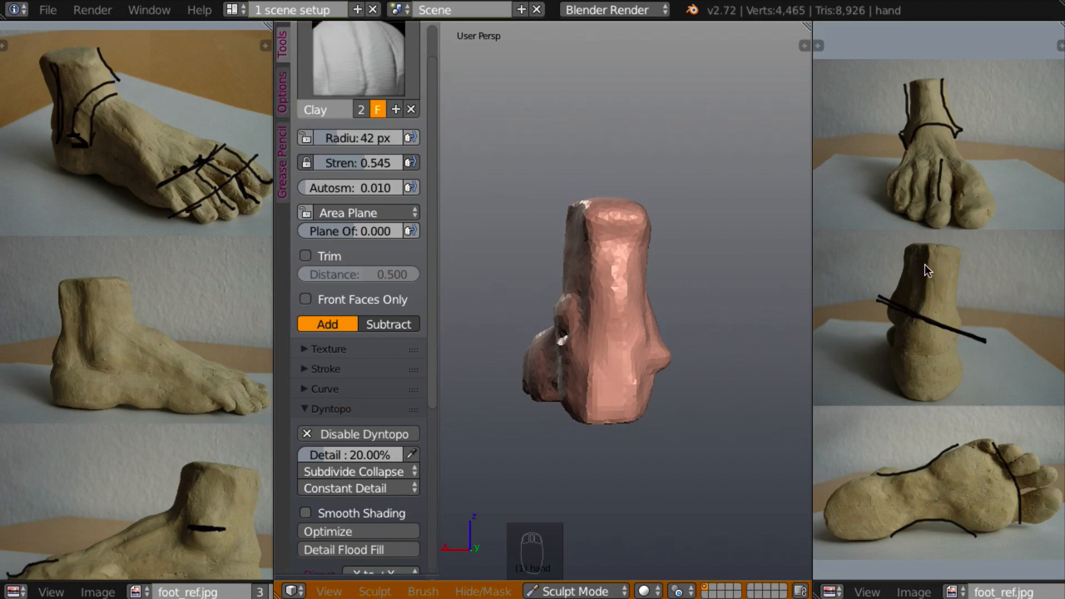
Draw two Grease Pencil lines along both sides of the Achilles tendon on the back-view reference photo.
key("d")
key("d")
key("d")
key("d")
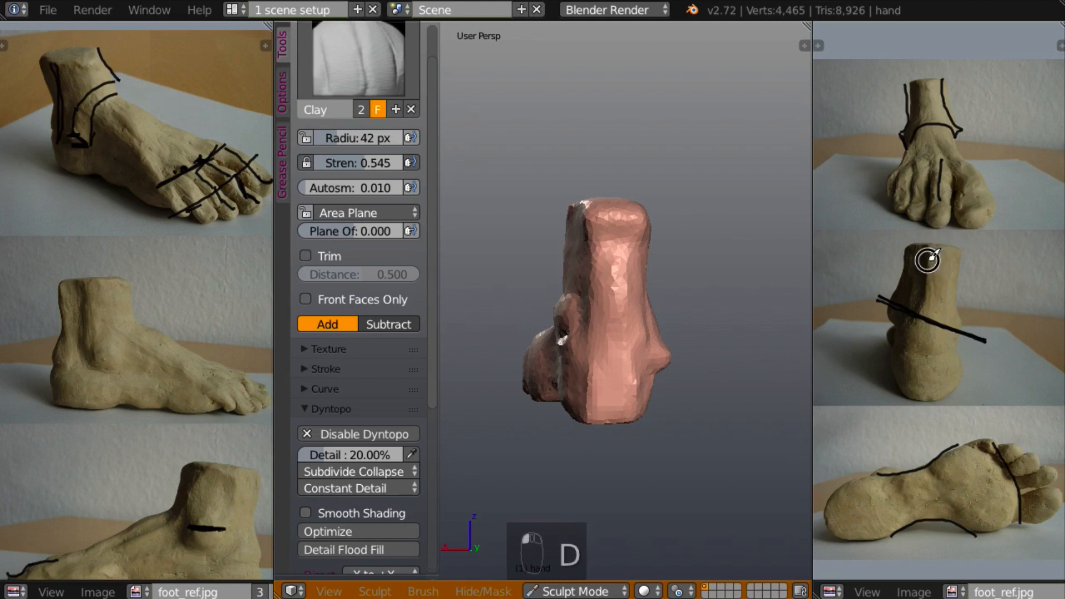
key("d")
key("d")
key("d")
key("d")
key("d")
key("d")
key("d")
key("d")
key("d")
key("d")
key("d")
left_click_drag(929, 269, 902, 363)
key("d")
key("d")
key("d")
key("d")
key("d")
mouse_move(949, 252)
left_mouse_down()
mouse_move(954, 349)
mouse_move(940, 360)
mouse_move(954, 348)
left_mouse_up()
key("d")
key("d")
key("d")
key("d")
key("d")
key("d")
key("d")
key("d")
key("d")
key("d")
key("d")
key("d")
key("d")
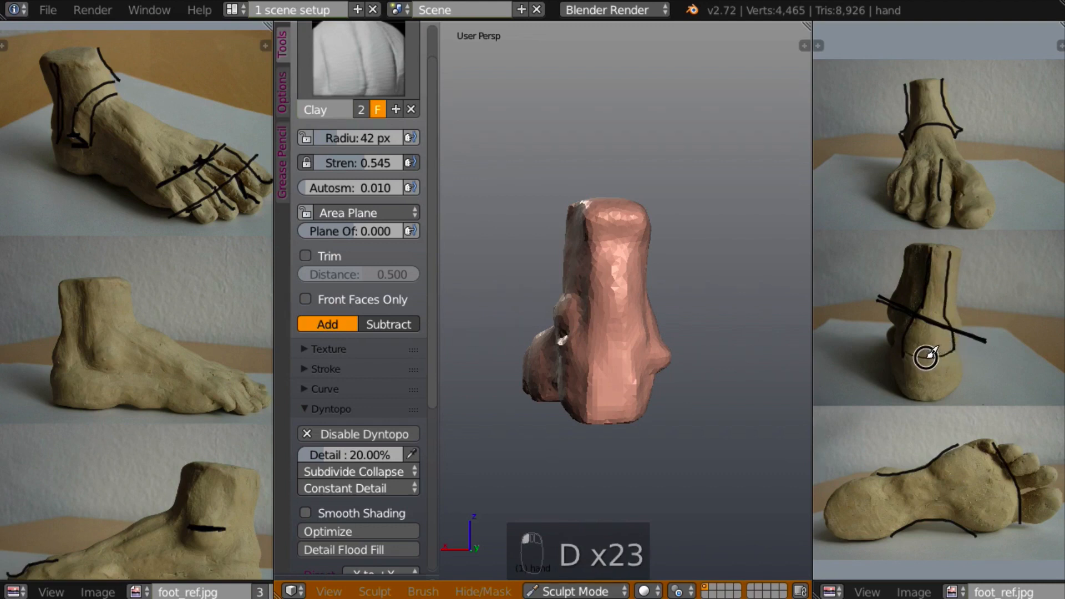
Join the two tendon guide lines with a curved Grease Pencil stroke across the top of the heel.
key("d")
key("d")
key("d")
key("d")
key("d")
key("d")
key("d")
key("d")
key("d")
key("d")
key("d")
key("d")
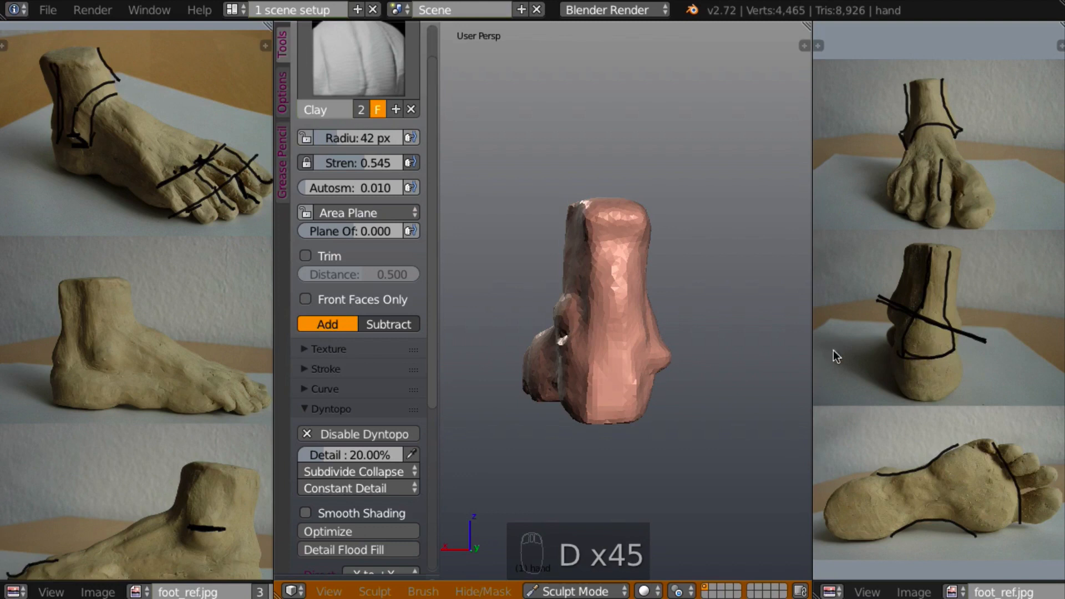
Mark the back contour just above the heel with Grease Pencil on the side-view reference photo.
key("d")
key("d")
key("d")
key("d")
key("d")
key("d")
key("d")
key("d")
key("d")
key("d")
key("d")
key("d")
key("d")
key("d")
key("d")
key("d")
key("d")
key("d")
mouse_move(63, 342)
left_mouse_down()
mouse_move(64, 327)
mouse_move(53, 370)
left_mouse_up()
key("d")
key("d")
key("d")
key("d")
key("d")
key("d")
key("d")
key("d")
key("d")
key("d")
key("d")
key("d")
key("d")
key("d")
key("d")
key("d")
key("d")
key("d")
key("d")
key("d")
key("d")
key("d")
key("d")
key("d")
key("d")
key("d")
key("d")
key("d")
key("d")
key("d")
key("d")
key("d")
key("d")
key("d")
key("d")
key("d")
key("d")
key("d")
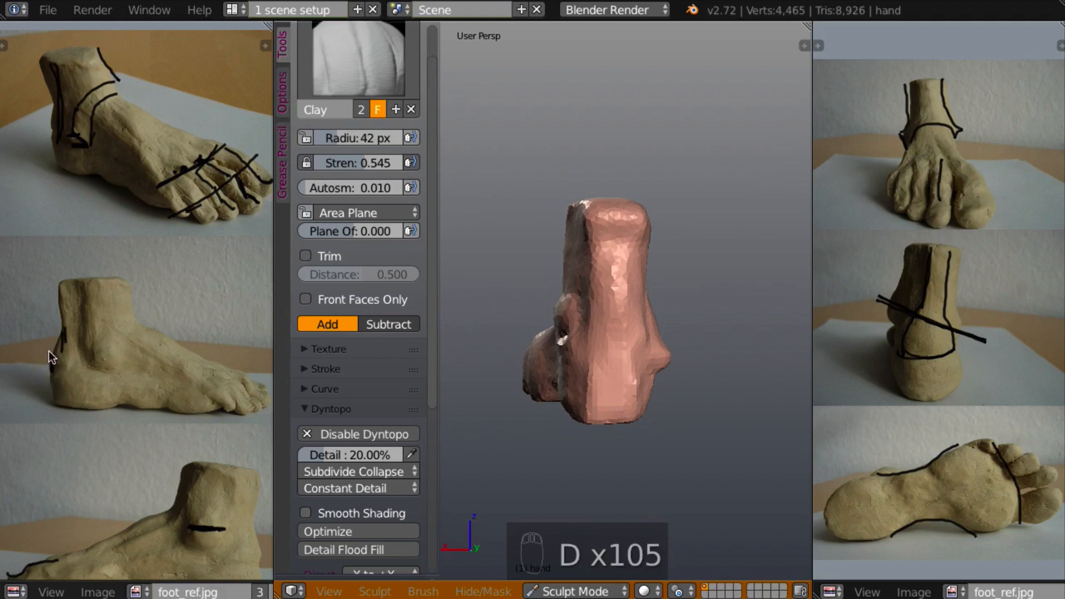
Erase the stray part of the Grease Pencil mark behind the heel and redraw the contour on the side-view reference photo.
key("d")
key("d")
key("d")
key("d")
left_click_drag(46, 364, 50, 373)
key("d")
key("d")
key("d")
key("d")
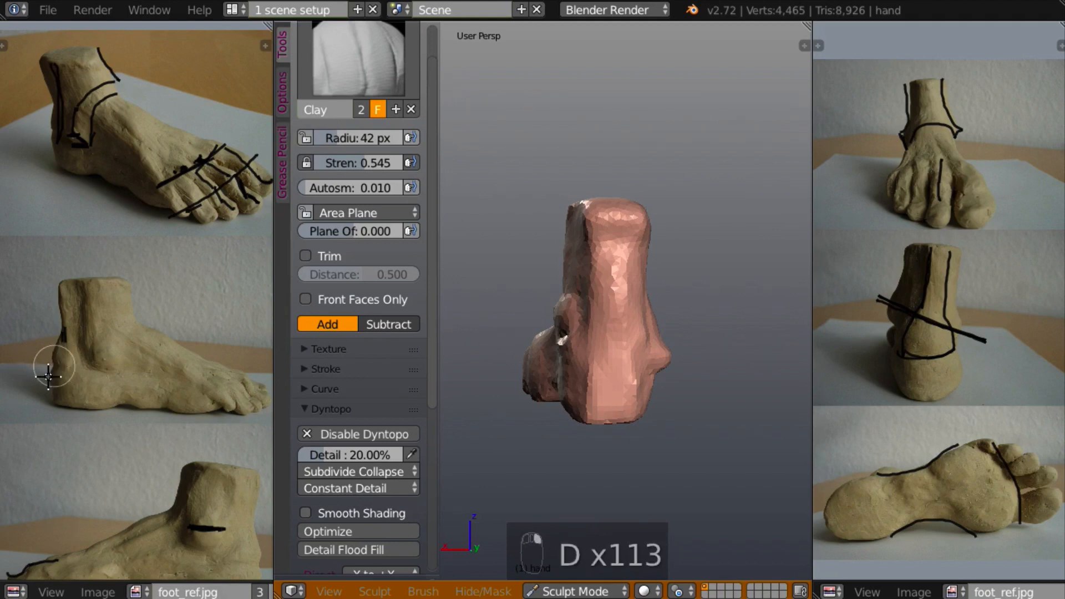
key("d")
key("d")
key("d")
key("d")
key("d")
key("d")
right_click_drag(47, 376, 56, 365)
left_click_drag(52, 373, 56, 359)
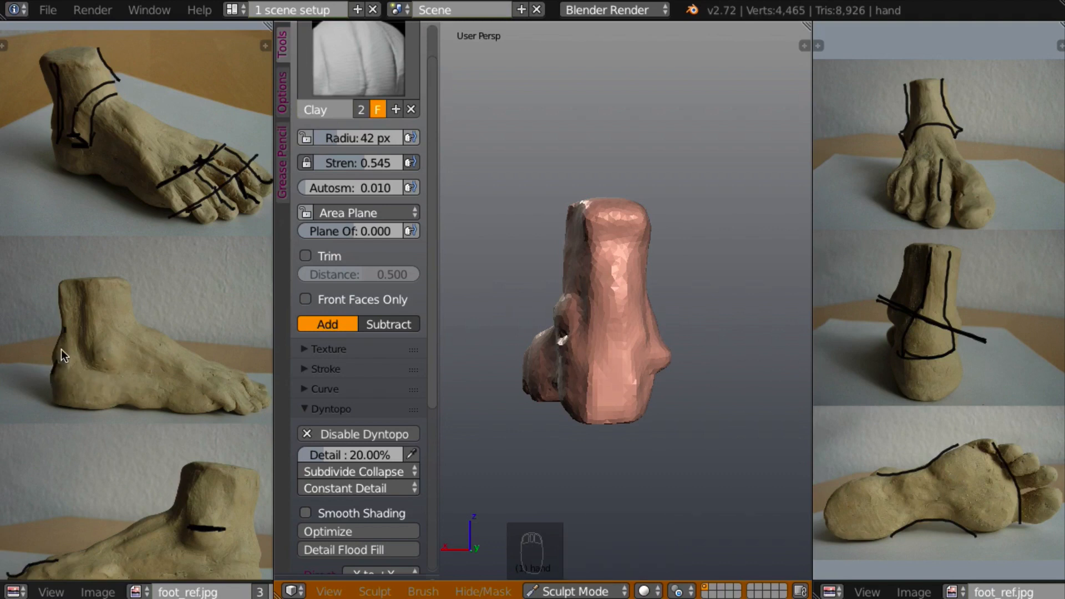
Trace the back contour with Grease Pencil from the lower tendon down to the heel on the side-view reference photo.
key("d")
key("d")
key("d")
key("d")
key("d")
key("d")
key("d")
key("d")
key("d")
key("d")
key("d")
key("d")
key("d")
key("d")
key("d")
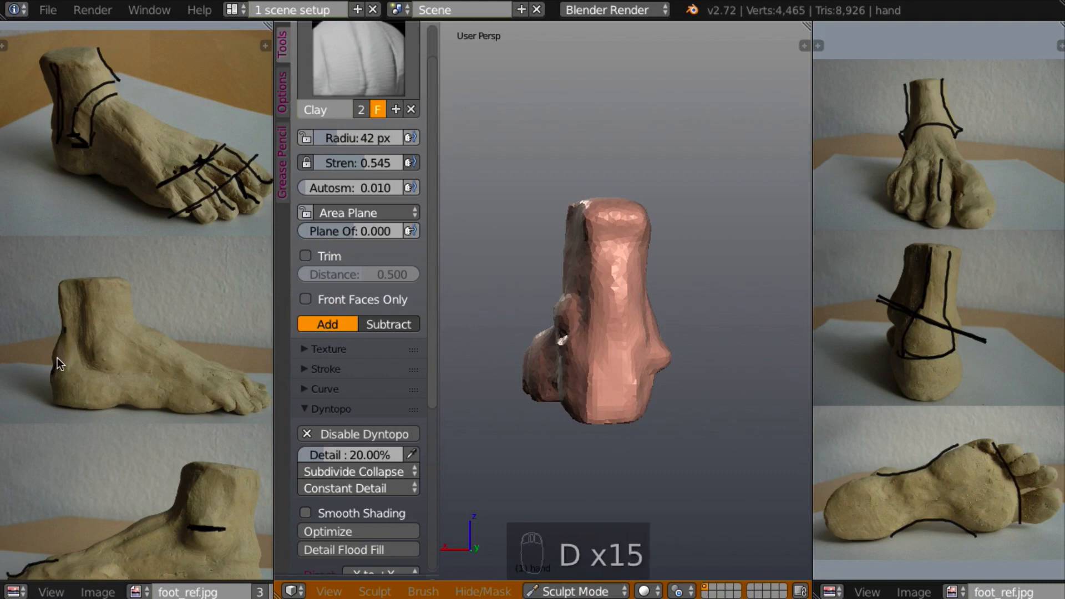
key("d")
key("d")
key("d")
key("d")
key("d")
key("d")
key("d")
key("d")
key("d")
key("d")
key("d")
key("d")
key("d")
key("d")
key("d")
key("d")
key("d")
key("d")
key("d")
key("d")
key("d")
key("d")
key("d")
key("d")
key("d")
key("d")
key("d")
key("d")
key("d")
key("d")
key("d")
key("d")
key("d")
key("d")
key("d")
key("d")
key("d")
key("d")
key("d")
key("d")
key("d")
key("d")
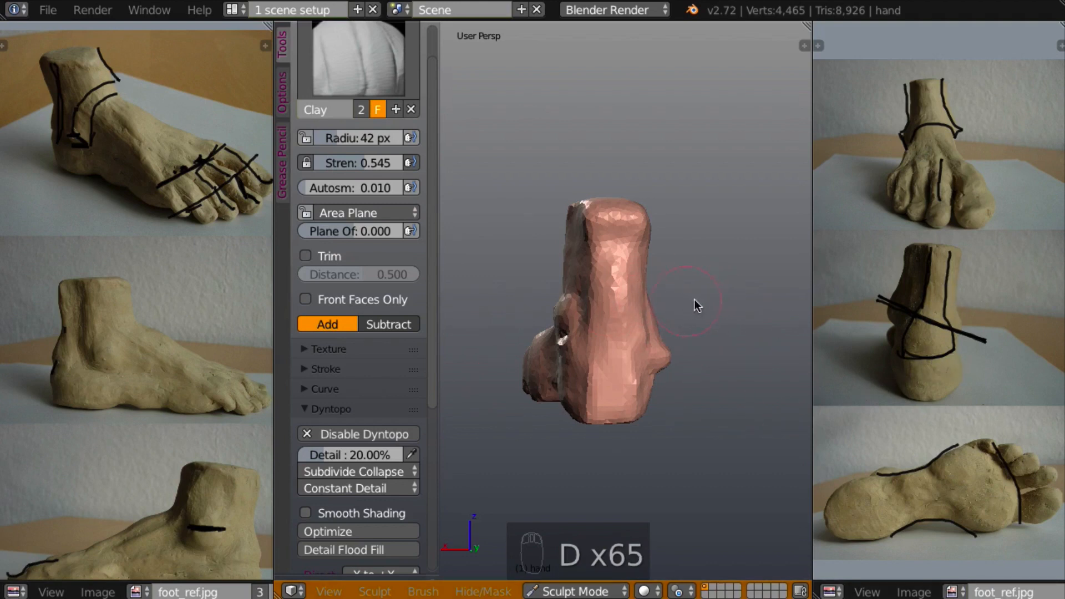
Carve in the inner and outer sides of the lower leg in front of the Achilles tendon, using the Clay brush subtractively.
middle_click_drag(702, 303, 668, 325)
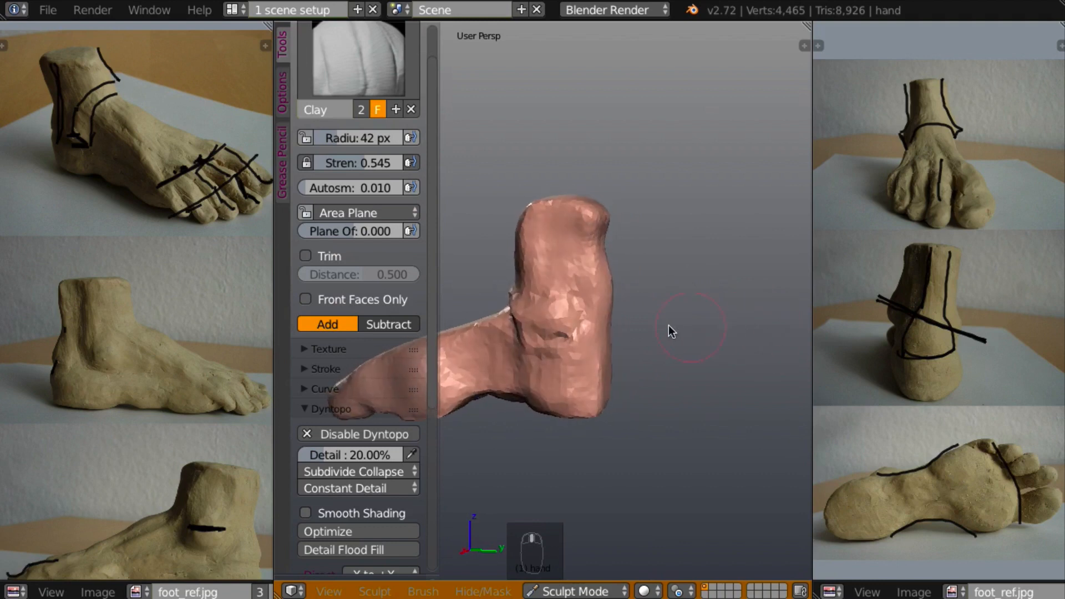
mouse_move(587, 306)
left_mouse_down("ctrl")
mouse_move(592, 250)
mouse_move(590, 300)
mouse_move(585, 274)
mouse_move(596, 307)
left_mouse_up("ctrl")
mouse_move(595, 308)
middle_mouse_down()
mouse_move(375, 298)
mouse_move(452, 341)
middle_mouse_up()
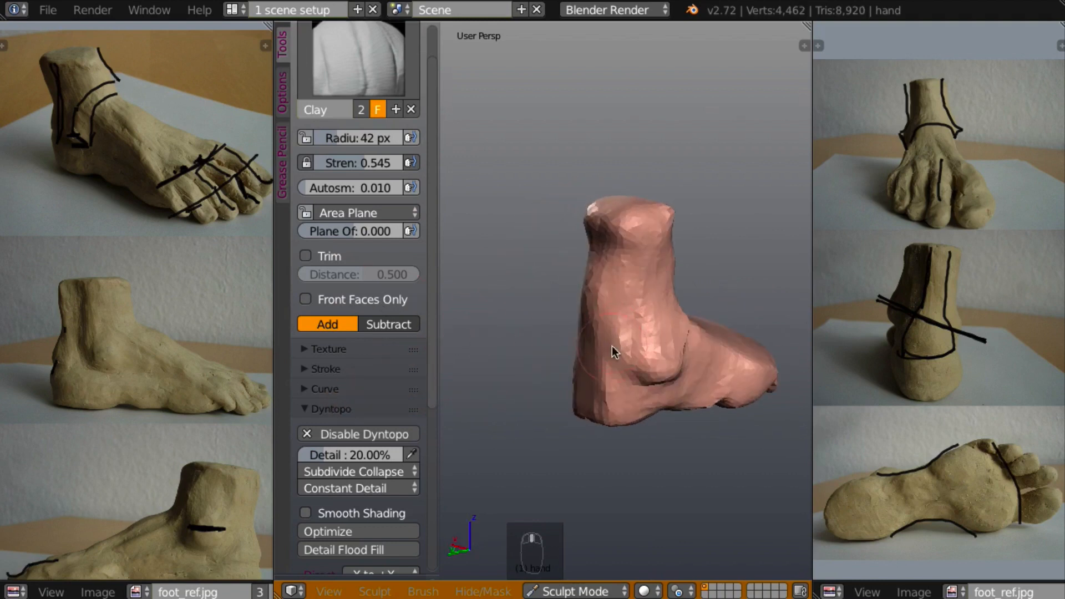
mouse_move(611, 345)
left_mouse_down("ctrl")
mouse_move(630, 266)
mouse_move(622, 352)
left_mouse_up("ctrl")
mouse_move(622, 352)
middle_mouse_down()
mouse_move(535, 337)
mouse_move(610, 301)
mouse_move(708, 306)
middle_mouse_up()
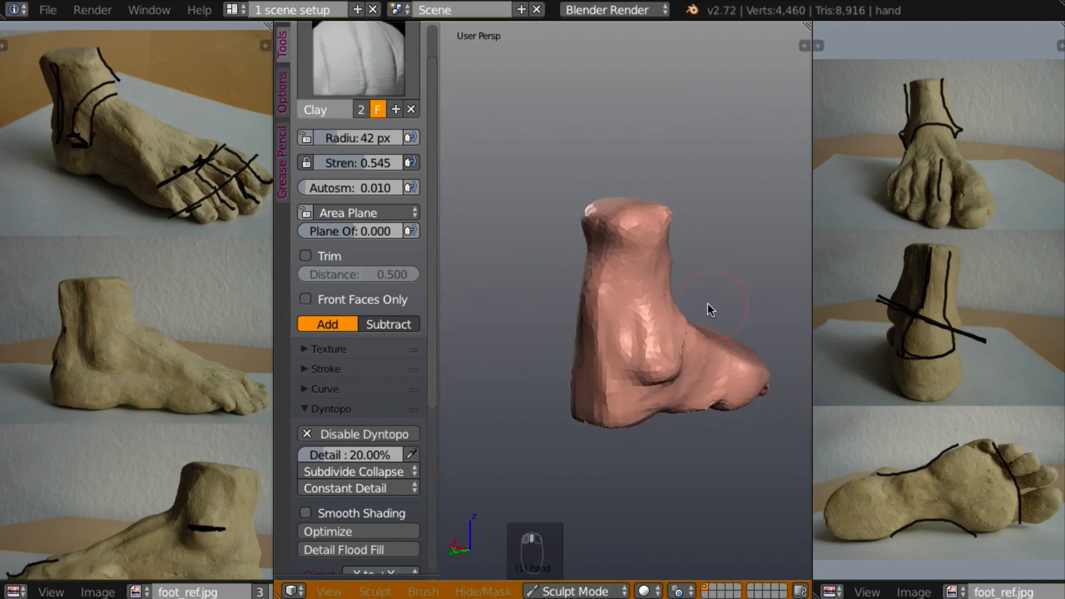
Set the Clay brush radius to 27 px and shape the grooves along both sides of the Achilles tendon.
key("f")
left_click(649, 304)
scroll(663, 283, "up", 4)
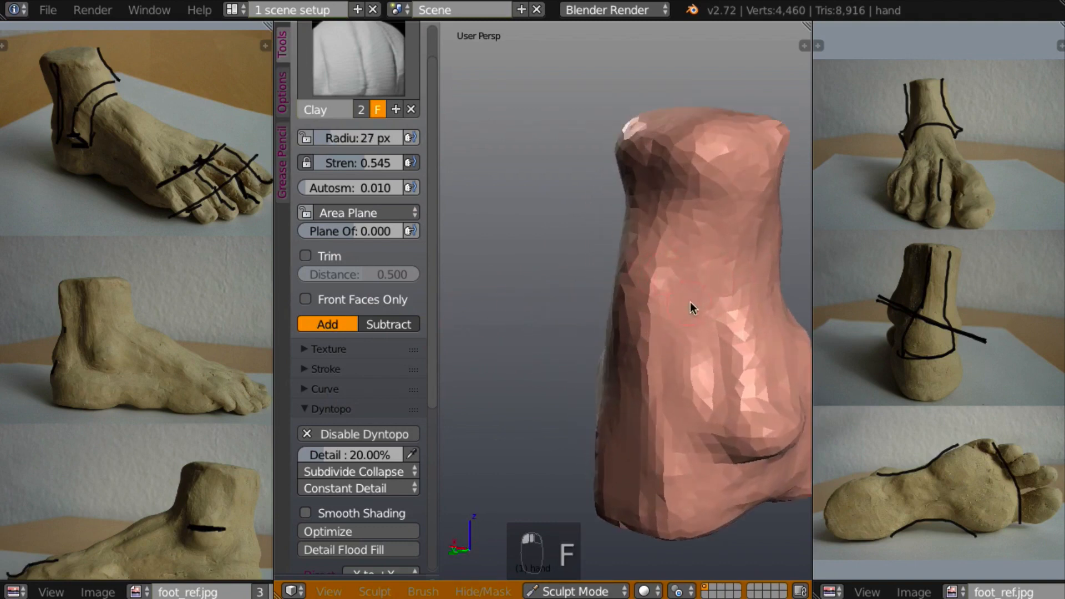
middle_click_drag(689, 303, 693, 326)
mouse_move(688, 244)
left_mouse_down()
mouse_move(677, 331)
mouse_move(688, 365)
mouse_move(700, 221)
left_mouse_up()
mouse_move(701, 222)
middle_mouse_down()
mouse_move(742, 305)
mouse_move(726, 252)
mouse_move(687, 294)
middle_mouse_up()
mouse_move(598, 233)
left_mouse_down()
mouse_move(618, 186)
mouse_move(599, 207)
mouse_move(627, 197)
mouse_move(613, 285)
mouse_move(612, 248)
mouse_move(605, 280)
mouse_move(589, 252)
mouse_move(597, 218)
mouse_move(589, 264)
left_mouse_up()
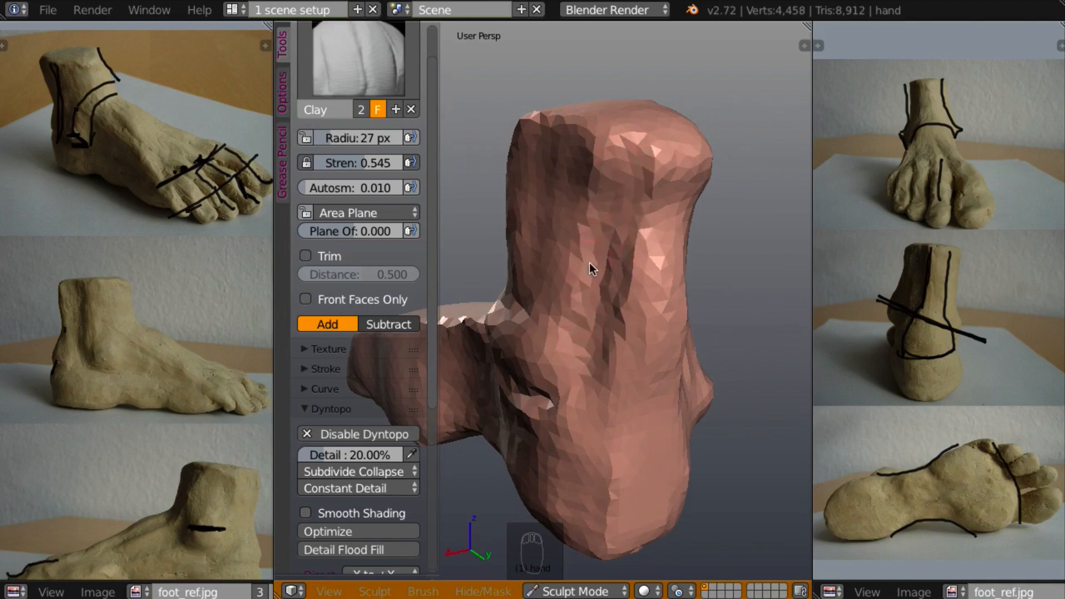
Refine the inner side of the lower leg above the ankle with the Clay brush.
middle_click_drag(588, 262, 557, 207)
scroll(578, 267, "down", 3)
mouse_move(577, 267)
middle_mouse_down()
mouse_move(533, 255)
mouse_move(577, 255)
mouse_move(561, 262)
mouse_move(685, 285)
middle_mouse_up()
left_click_drag(587, 282, 574, 328)
mouse_move(654, 314)
middle_mouse_down()
mouse_move(714, 307)
mouse_move(712, 297)
mouse_move(693, 309)
mouse_move(637, 299)
middle_mouse_up()
scroll(710, 299, "up", 5)
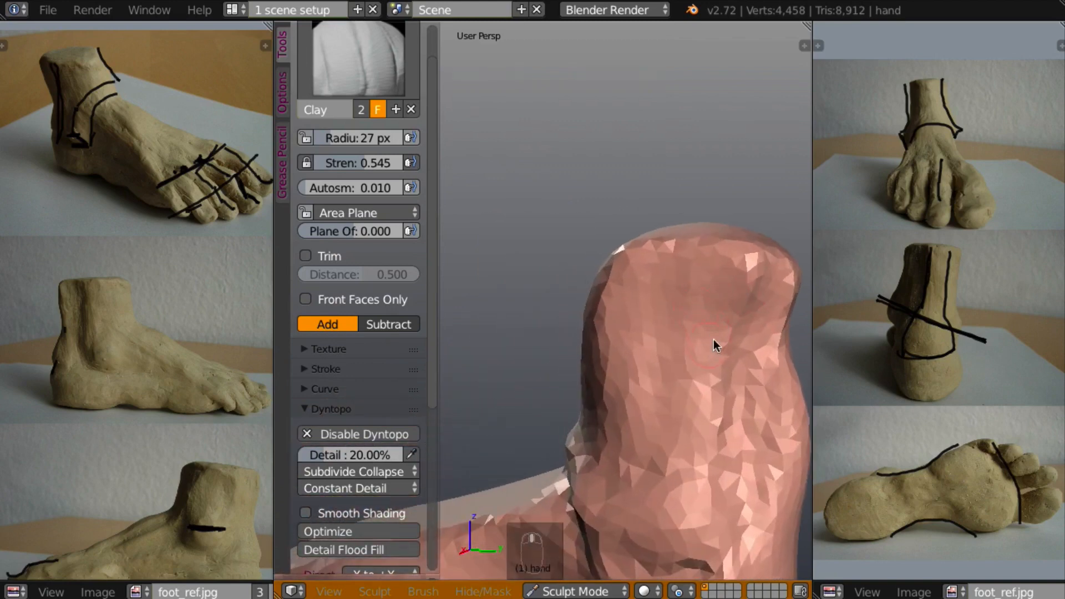
Reshape the front and inner side of the ankle with the Clay brush.
mouse_move(693, 483)
middle_mouse_down()
mouse_move(713, 349)
mouse_move(727, 344)
mouse_move(691, 409)
mouse_move(784, 361)
mouse_move(737, 335)
middle_mouse_up()
scroll(727, 344, "down", 5)
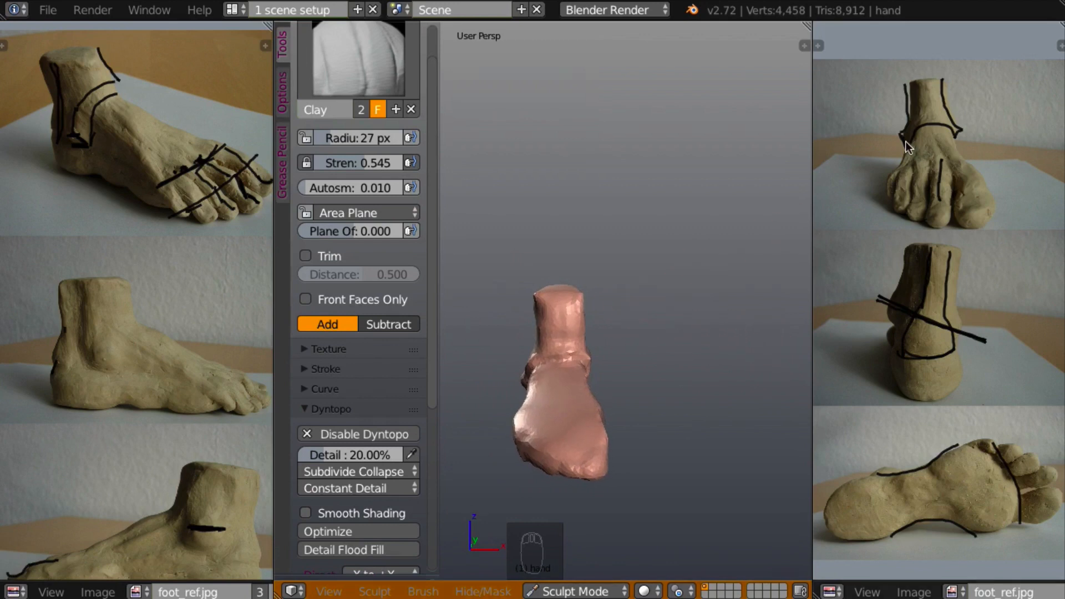
mouse_move(692, 280)
middle_mouse_down()
mouse_move(641, 335)
mouse_move(653, 339)
mouse_move(590, 371)
mouse_move(575, 367)
middle_mouse_up()
scroll(658, 318, "up", 3)
mouse_move(573, 367)
left_mouse_down()
mouse_move(572, 304)
mouse_move(601, 296)
mouse_move(569, 299)
mouse_move(609, 290)
mouse_move(591, 316)
mouse_move(571, 299)
mouse_move(594, 317)
mouse_move(609, 293)
left_mouse_up()
mouse_move(610, 291)
middle_mouse_down()
mouse_move(789, 228)
mouse_move(758, 222)
mouse_move(723, 274)
mouse_move(604, 315)
middle_mouse_up()
mouse_move(603, 315)
left_mouse_down()
mouse_move(583, 335)
mouse_move(603, 354)
left_mouse_up()
mouse_move(604, 360)
middle_mouse_down()
mouse_move(536, 338)
mouse_move(593, 333)
middle_mouse_up()
mouse_move(587, 390)
middle_mouse_down()
mouse_move(732, 298)
mouse_move(854, 289)
mouse_move(803, 302)
mouse_move(796, 315)
mouse_move(591, 364)
middle_mouse_up()
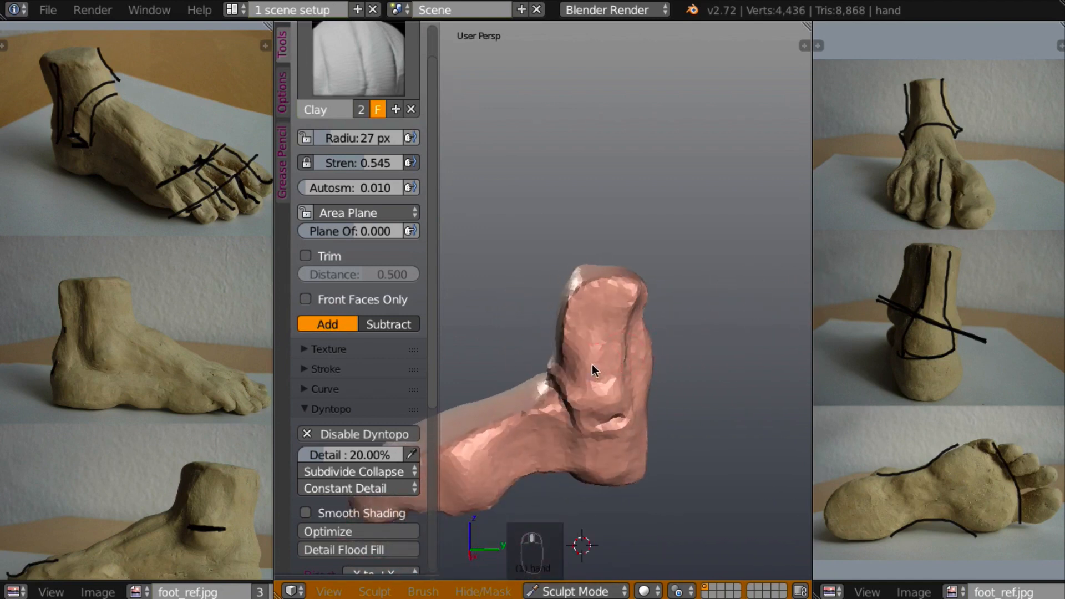
left_click_drag(605, 362, 603, 377)
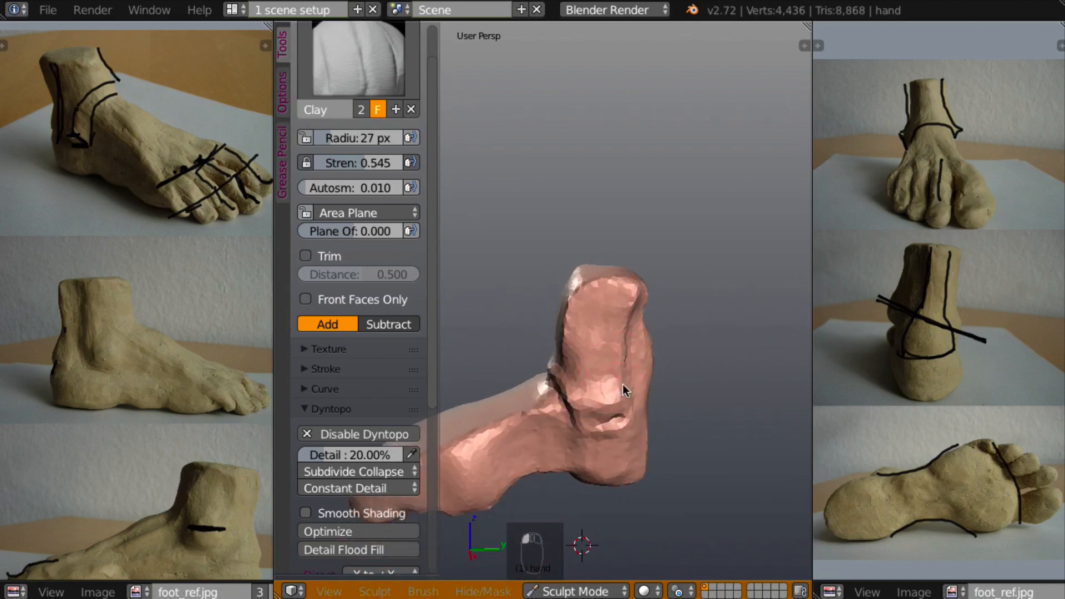
Fill the hollow beneath the inner ankle bone with Clay brush strokes.
middle_click_drag(622, 384, 818, 339)
middle_click_drag(827, 335, 813, 338)
middle_click_drag(710, 326, 697, 357)
scroll(691, 348, "up", 2)
left_click_drag(616, 356, 686, 349)
mouse_move(630, 374)
left_mouse_down()
mouse_move(663, 381)
mouse_move(659, 366)
left_mouse_up()
Cut a crease along the lower edge of the inner ankle bone with the Crease brush.
key("shift+c")
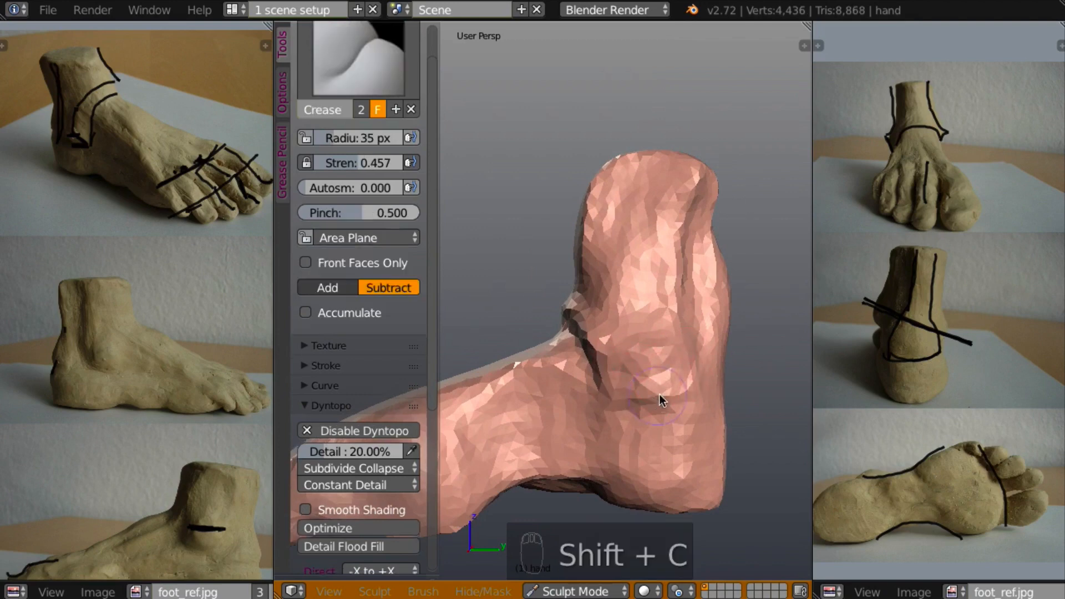
left_click_drag(712, 397, 609, 417)
middle_click_drag(608, 417, 723, 365)
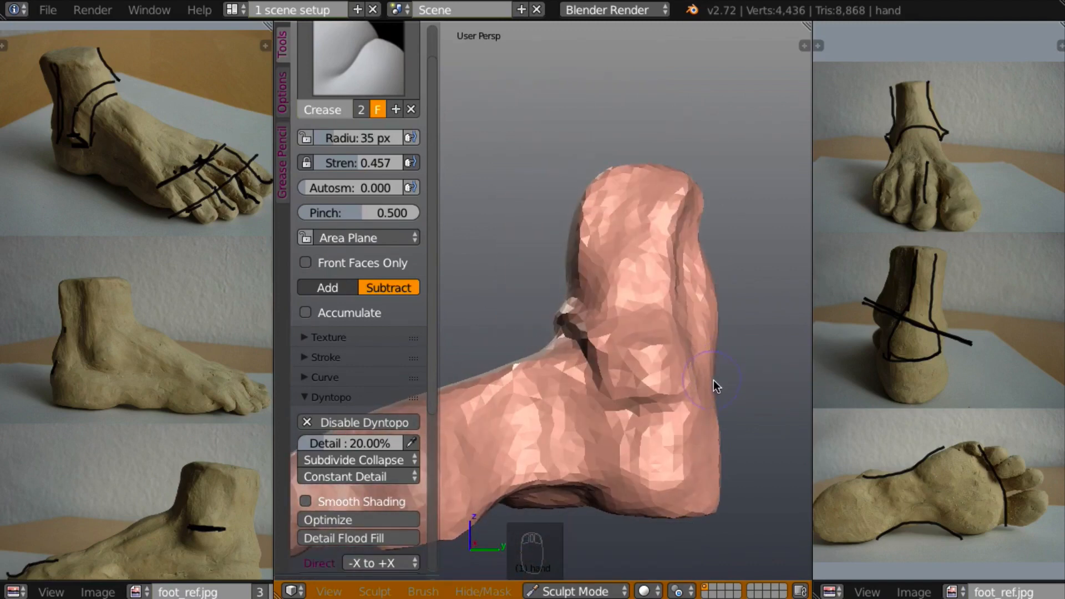
Flatten the inner ankle area with the Scrape/Peaks brush at a 38 px radius.
key("l")
key("f")
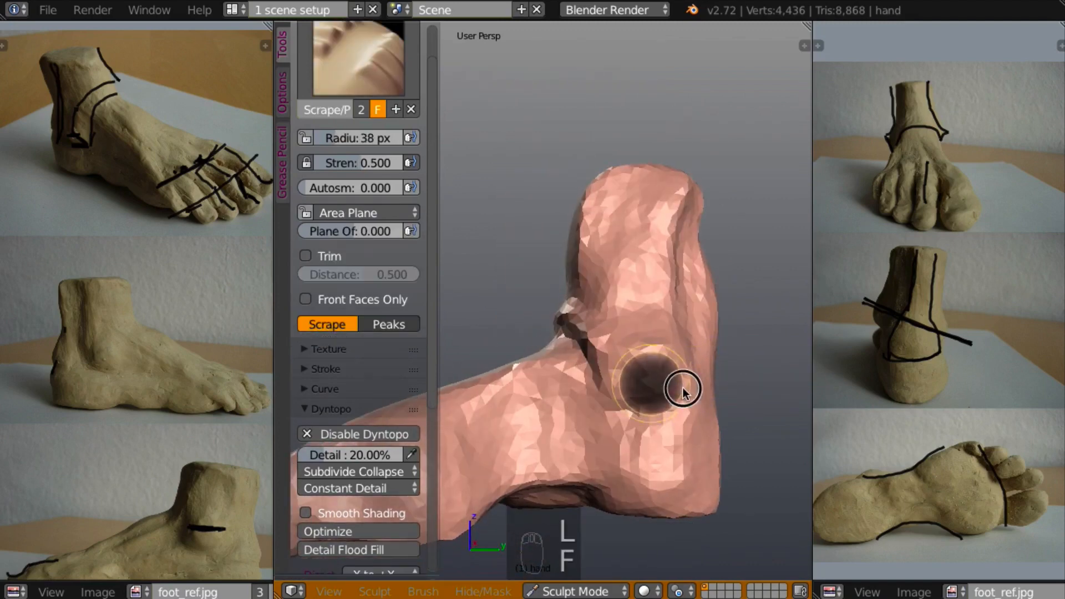
left_click(678, 376)
middle_click_drag(671, 370, 623, 380)
mouse_move(612, 361)
left_mouse_down()
mouse_move(621, 316)
mouse_move(678, 302)
left_mouse_up()
mouse_move(677, 302)
middle_mouse_down()
mouse_move(735, 207)
mouse_move(680, 322)
middle_mouse_up()
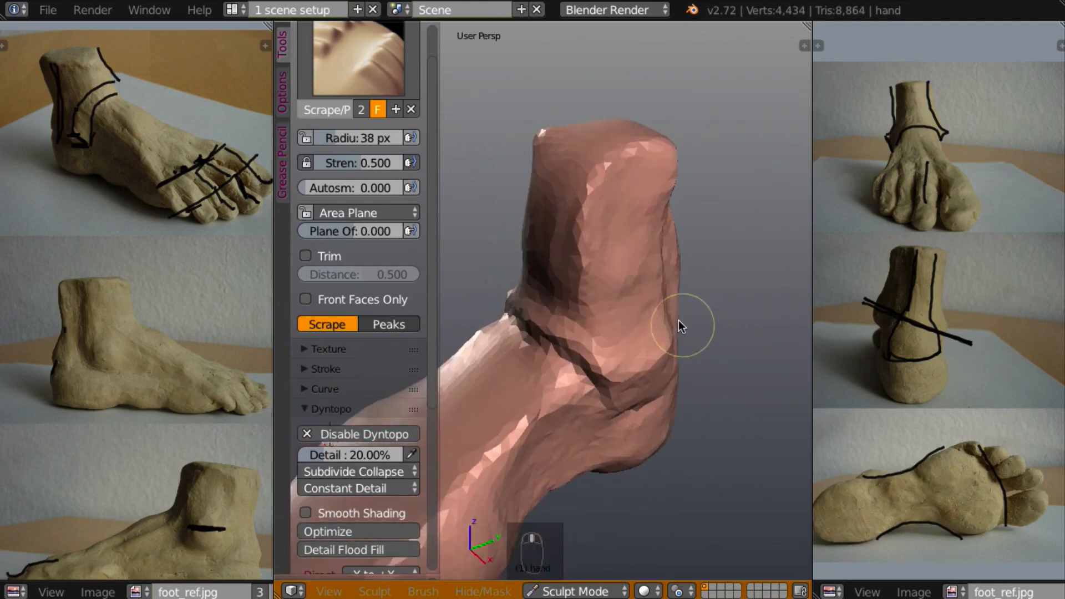
Scrape the front inner side of the lower leg into a flatter plane above the ankle.
left_click_drag(655, 236, 609, 302)
mouse_move(609, 302)
middle_mouse_down()
mouse_move(560, 305)
mouse_move(634, 258)
middle_mouse_up()
mouse_move(635, 255)
left_mouse_down()
mouse_move(639, 207)
mouse_move(619, 253)
left_mouse_up()
mouse_move(642, 249)
middle_mouse_down()
mouse_move(732, 265)
mouse_move(630, 254)
middle_mouse_up()
mouse_move(589, 315)
left_mouse_down()
mouse_move(590, 173)
mouse_move(599, 227)
mouse_move(606, 171)
mouse_move(596, 274)
mouse_move(613, 278)
left_mouse_up()
mouse_move(614, 278)
middle_mouse_down()
mouse_move(634, 358)
mouse_move(627, 255)
middle_mouse_up()
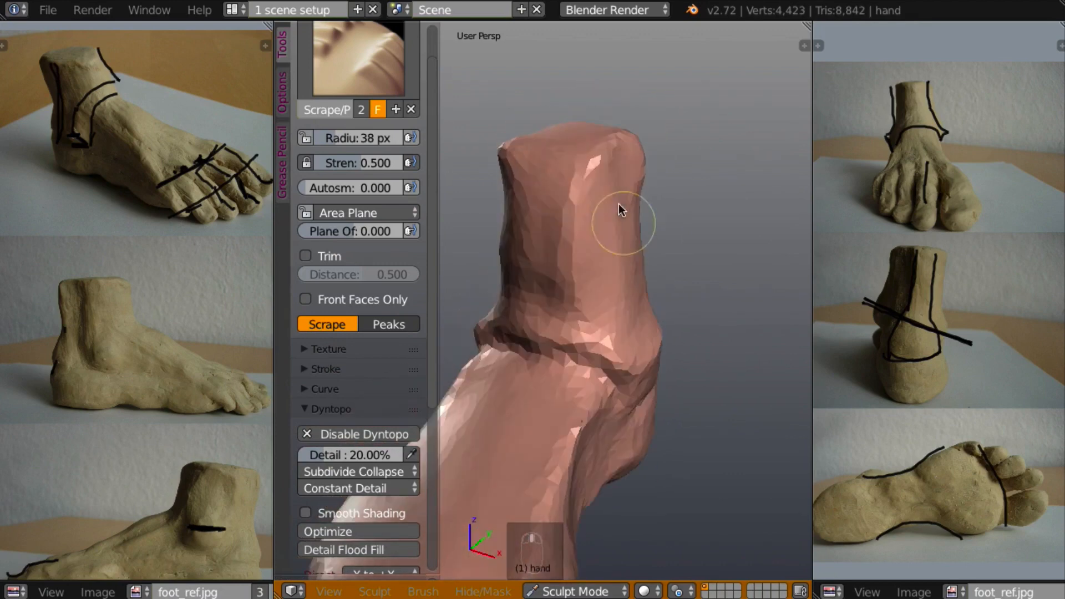
Flatten the front of the lower leg down to the ankle crease with the Scrape/Peaks brush.
mouse_move(576, 198)
left_mouse_down()
mouse_move(560, 302)
mouse_move(565, 291)
left_mouse_up()
middle_click_drag(565, 289, 597, 338)
left_click_drag(609, 188, 602, 259)
mouse_move(598, 233)
middle_mouse_down()
mouse_move(672, 230)
mouse_move(718, 180)
middle_mouse_up()
mouse_move(562, 255)
left_mouse_down()
mouse_move(501, 178)
mouse_move(535, 254)
left_mouse_up()
mouse_move(535, 254)
middle_mouse_down()
mouse_move(573, 344)
mouse_move(598, 256)
mouse_move(589, 181)
middle_mouse_up()
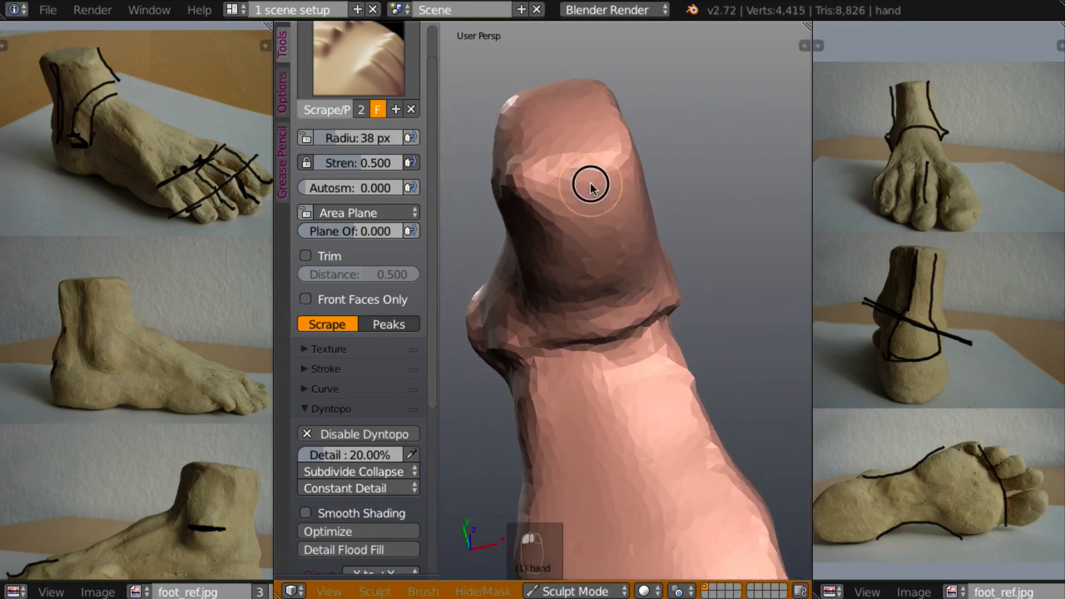
Scrape the outer side of the lower leg down toward the outer ankle bone.
mouse_move(587, 228)
middle_mouse_down()
mouse_move(575, 209)
mouse_move(520, 217)
middle_mouse_up()
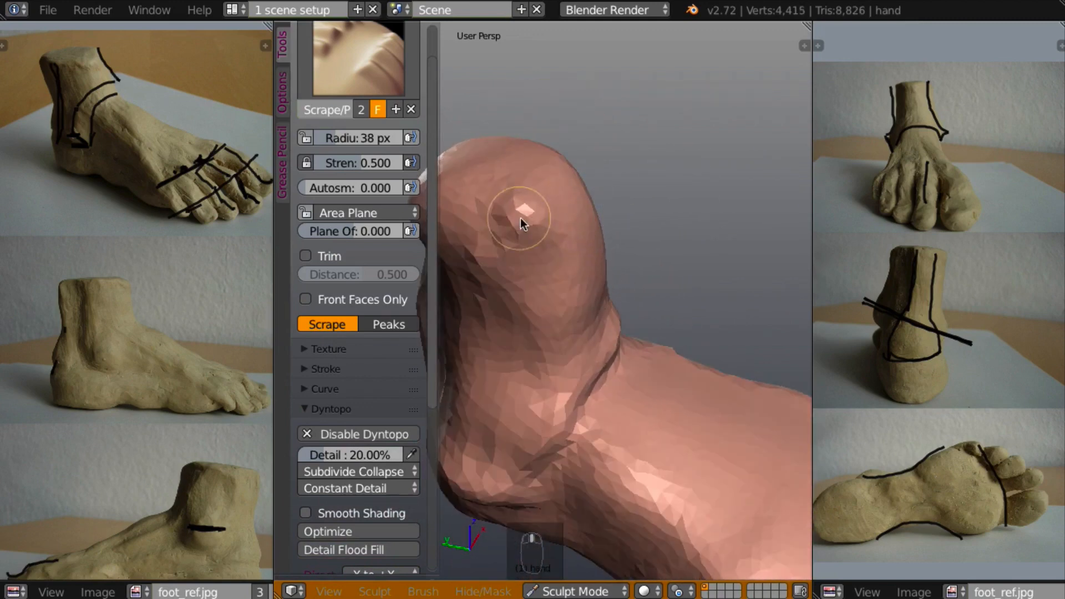
mouse_move(520, 218)
left_mouse_down()
mouse_move(523, 243)
mouse_move(496, 269)
mouse_move(527, 368)
mouse_move(534, 325)
left_mouse_up()
mouse_move(534, 326)
middle_mouse_down()
mouse_move(502, 285)
mouse_move(487, 293)
mouse_move(676, 255)
mouse_move(570, 285)
mouse_move(631, 267)
mouse_move(685, 285)
mouse_move(649, 215)
middle_mouse_up()
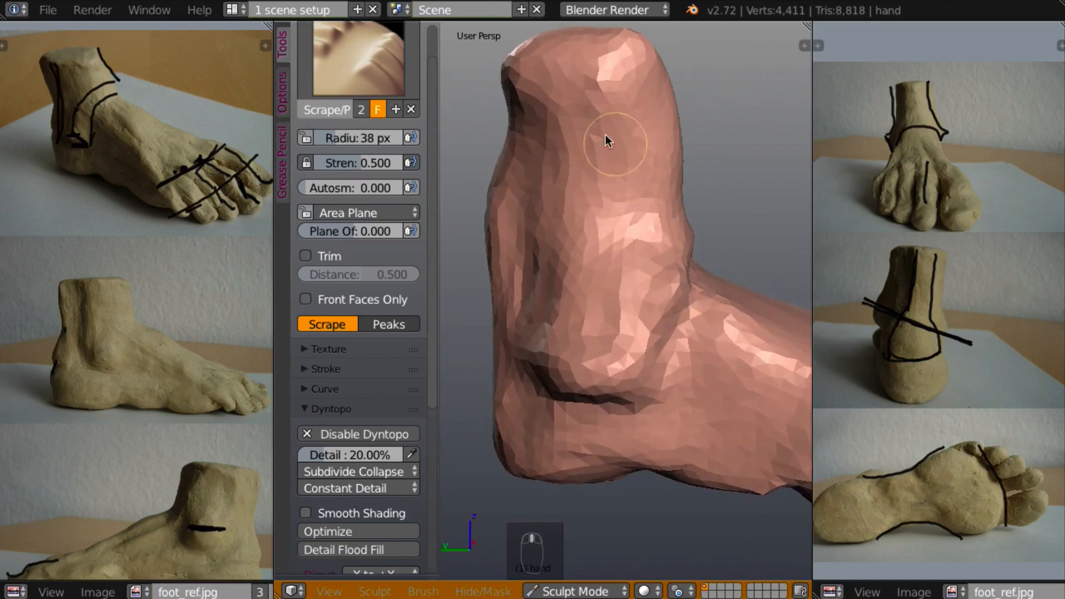
Build up the outer side of the lower leg from its top edge toward the ankle bone with the Clay brush.
key("c")
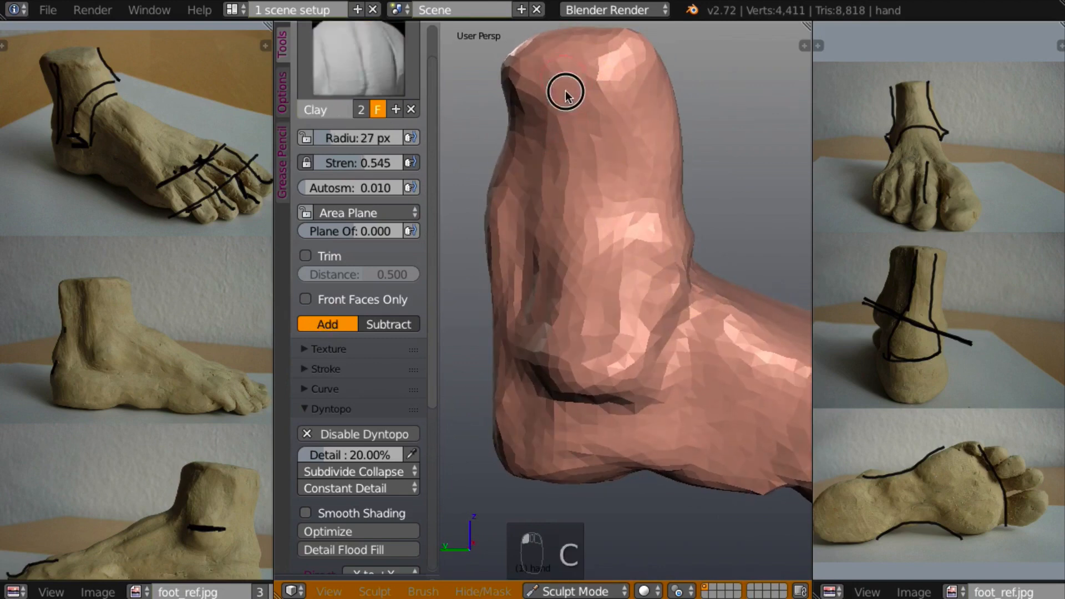
mouse_move(563, 91)
left_mouse_down()
mouse_move(590, 249)
mouse_move(604, 234)
left_mouse_up()
mouse_move(608, 235)
middle_mouse_down()
mouse_move(661, 234)
mouse_move(543, 244)
mouse_move(566, 225)
middle_mouse_up()
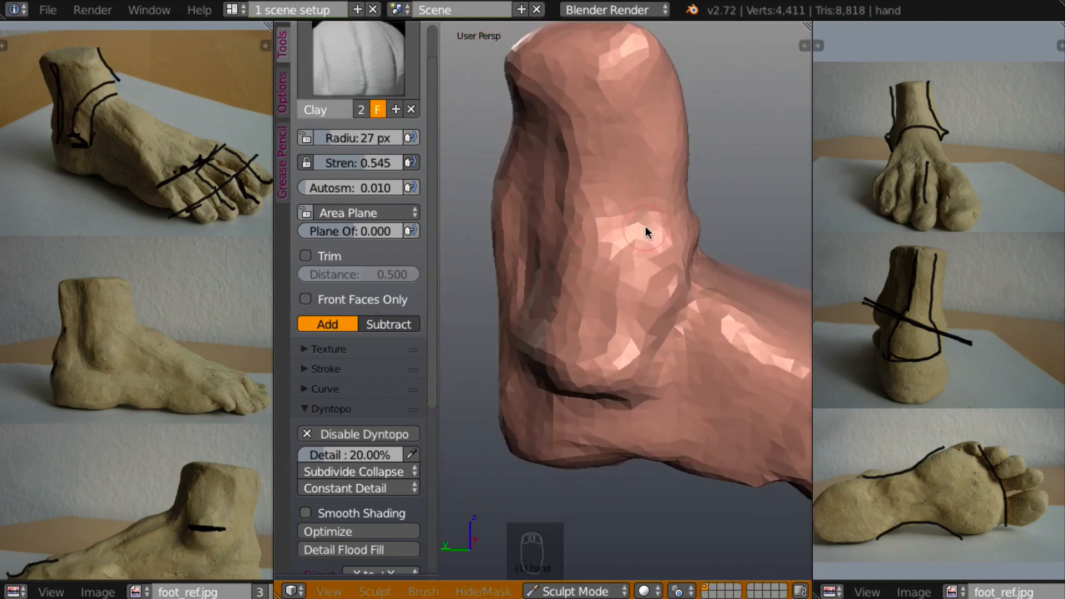
Carve the upper part of the hollow between the Achilles tendon and the outer side of the leg with the Clay brush.
key("c")
mouse_move(629, 227)
middle_mouse_down()
mouse_move(715, 254)
mouse_move(720, 285)
mouse_move(511, 183)
middle_mouse_up()
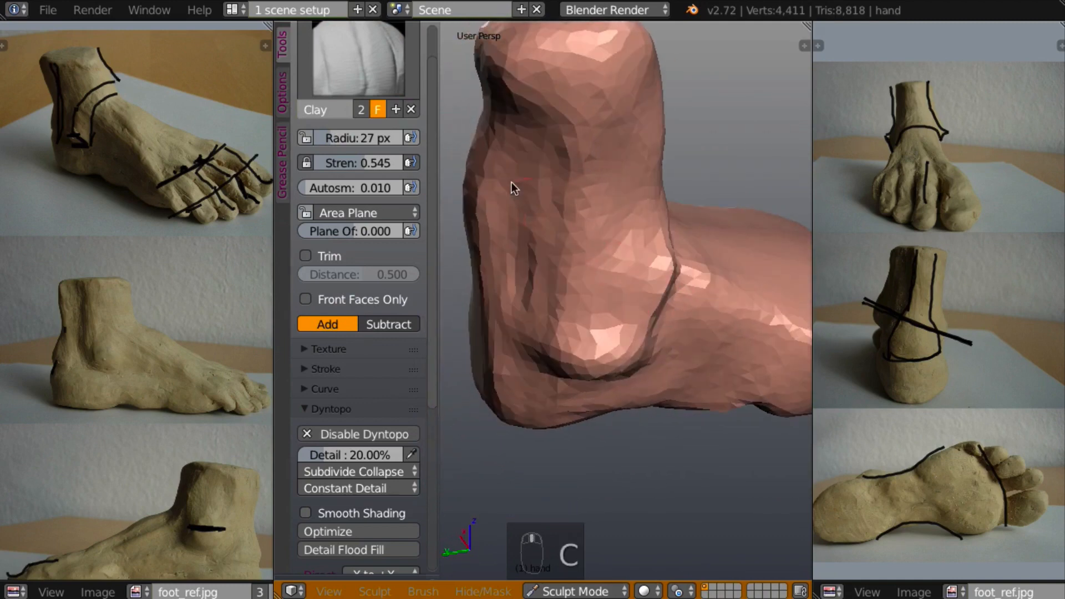
mouse_move(520, 96)
left_mouse_down()
mouse_move(523, 48)
mouse_move(530, 128)
left_mouse_up()
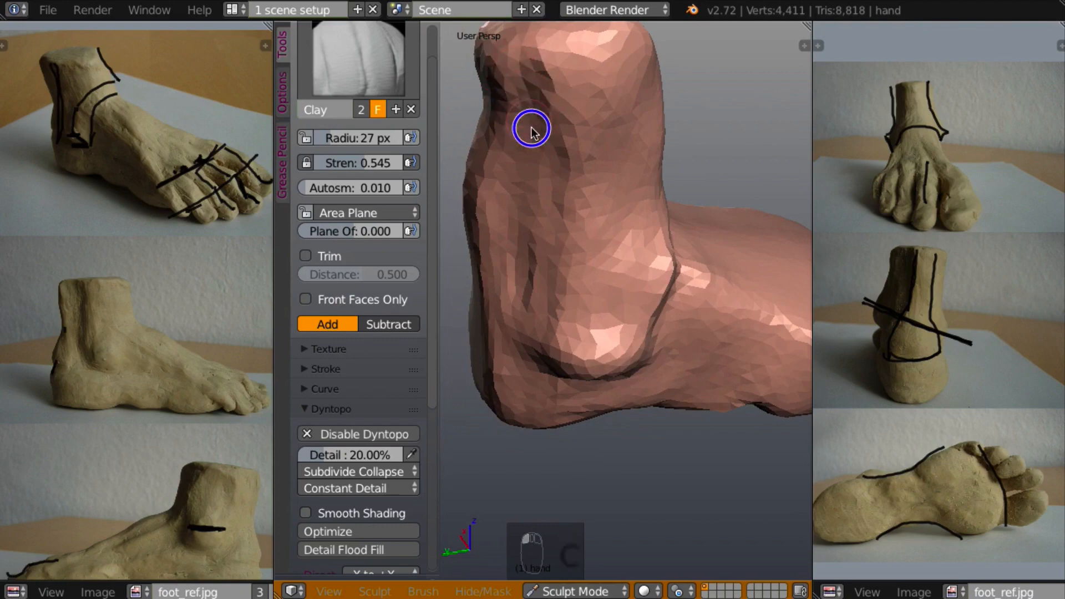
Build up the upper back of the lower leg with the Clay brush so it blends into the Achilles tendon.
middle_click_drag(469, 146, 481, 156)
scroll(498, 166, "down", 8)
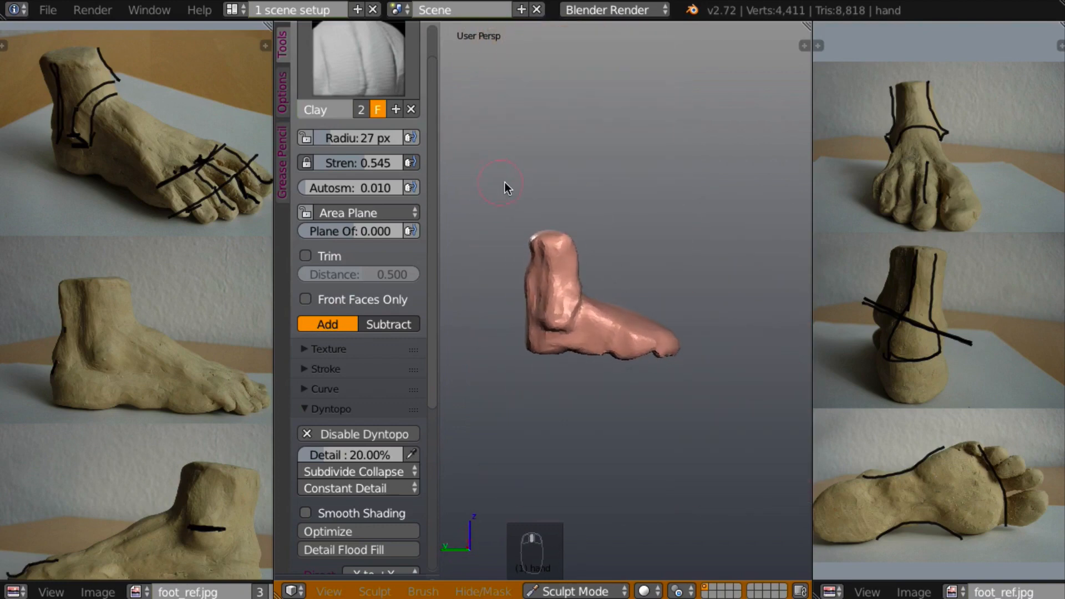
mouse_move(513, 190)
middle_mouse_down()
mouse_move(625, 214)
mouse_move(627, 231)
mouse_move(692, 264)
middle_mouse_up()
scroll(590, 200, "up", 7)
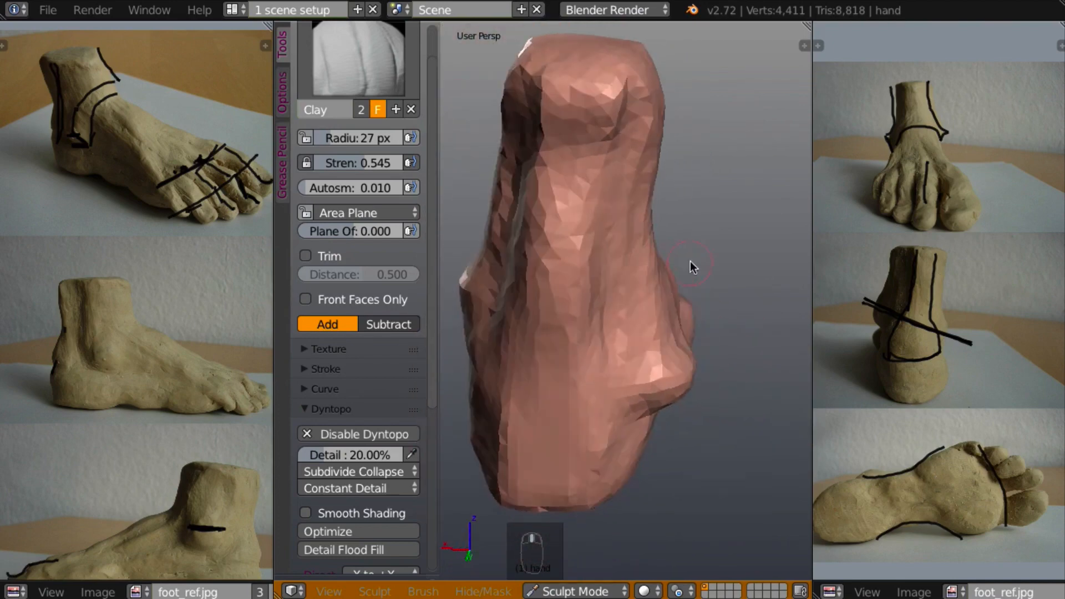
mouse_move(571, 115)
left_mouse_down()
mouse_move(542, 181)
mouse_move(577, 107)
mouse_move(578, 174)
mouse_move(561, 227)
mouse_move(588, 148)
left_mouse_up()
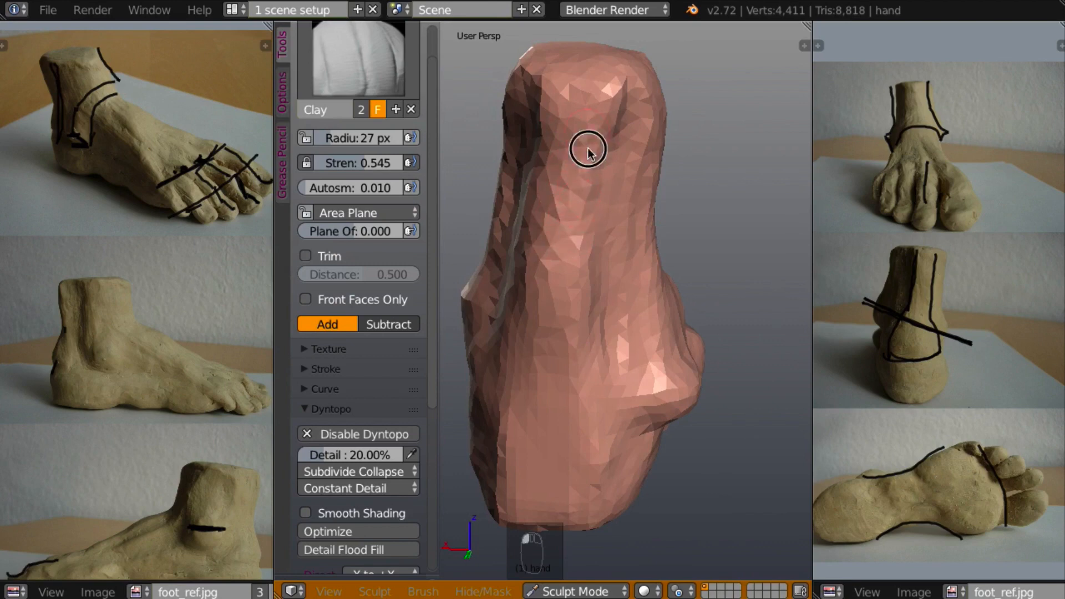
middle_click_drag(587, 148, 403, 201)
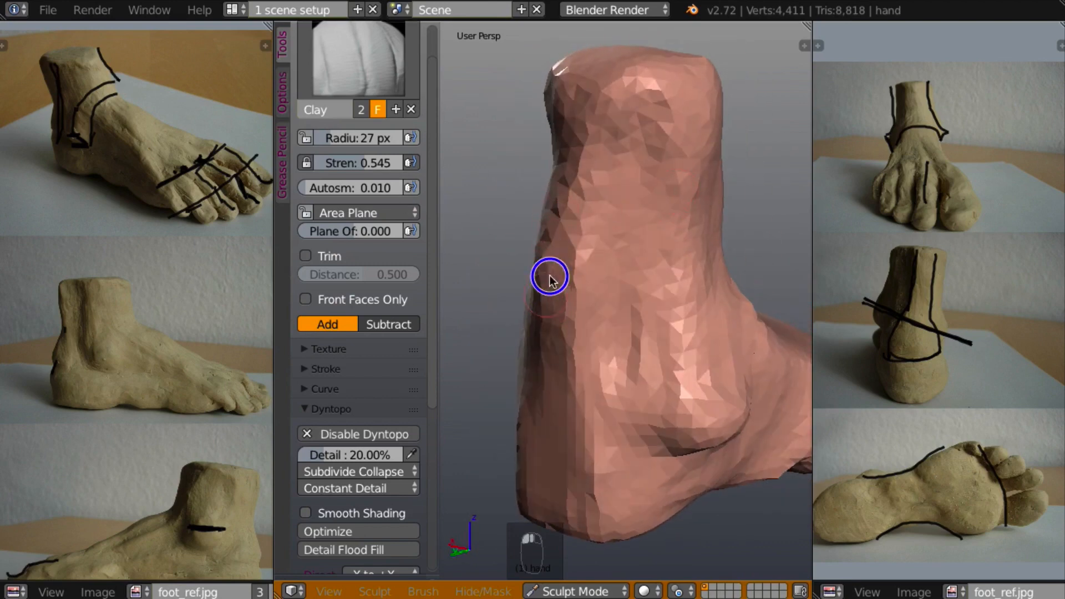
middle_click_drag(532, 301, 488, 241)
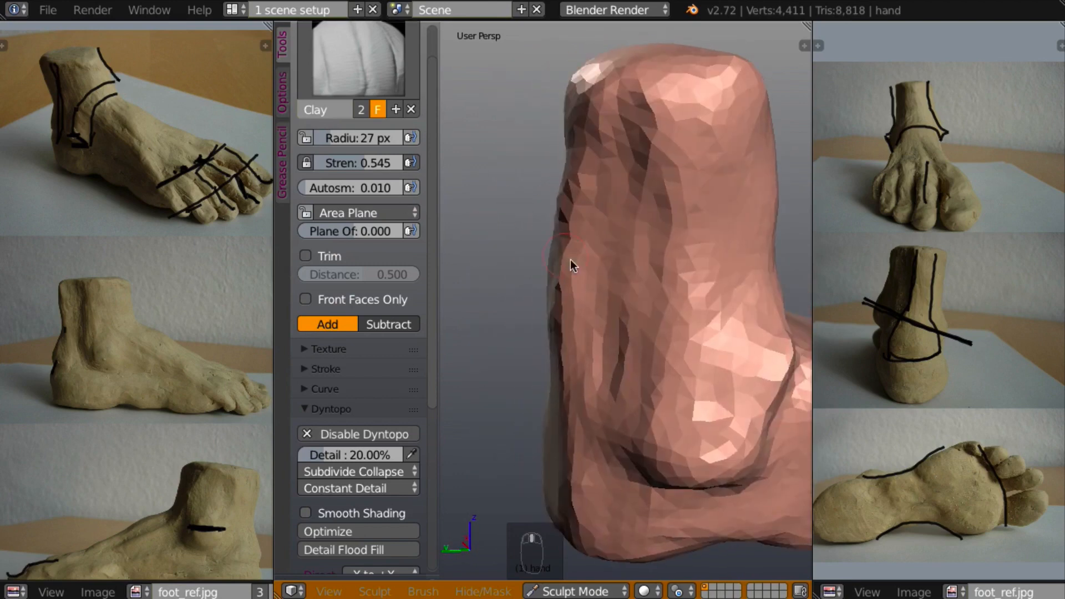
Set the dynamic topology detail size to 8.15% and scrape the outer edge of the midfoot with the Scrape/Peaks brush.
scroll(554, 338, "down", 5)
mouse_move(553, 338)
middle_mouse_down()
mouse_move(515, 295)
mouse_move(621, 283)
mouse_move(563, 283)
mouse_move(470, 379)
middle_mouse_up()
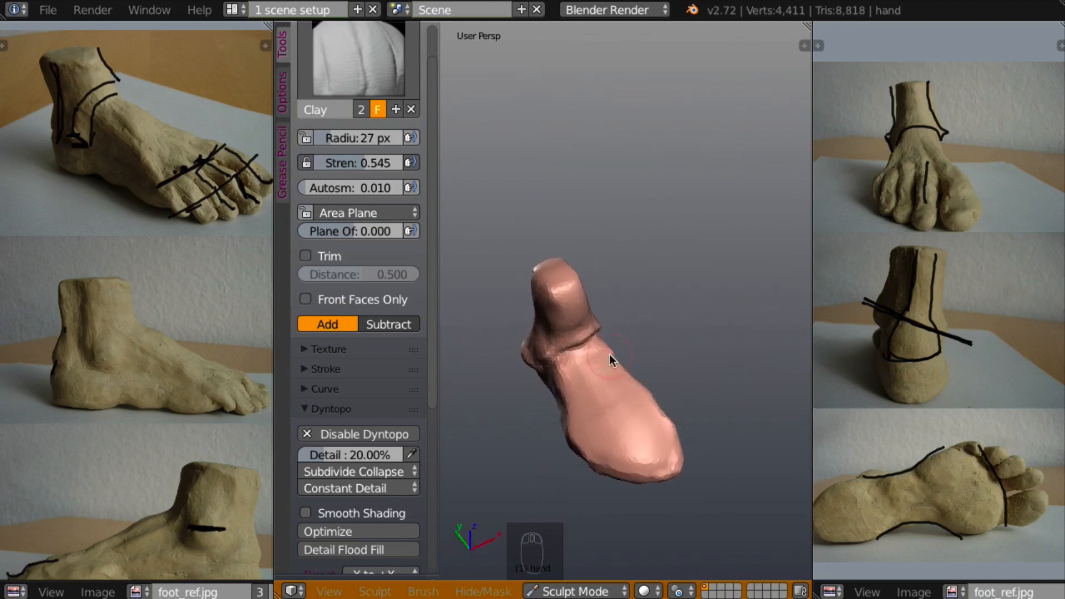
middle_click_drag(607, 400, 632, 304, "shift")
scroll(618, 325, "up", 2)
scroll(625, 314, "up", 1)
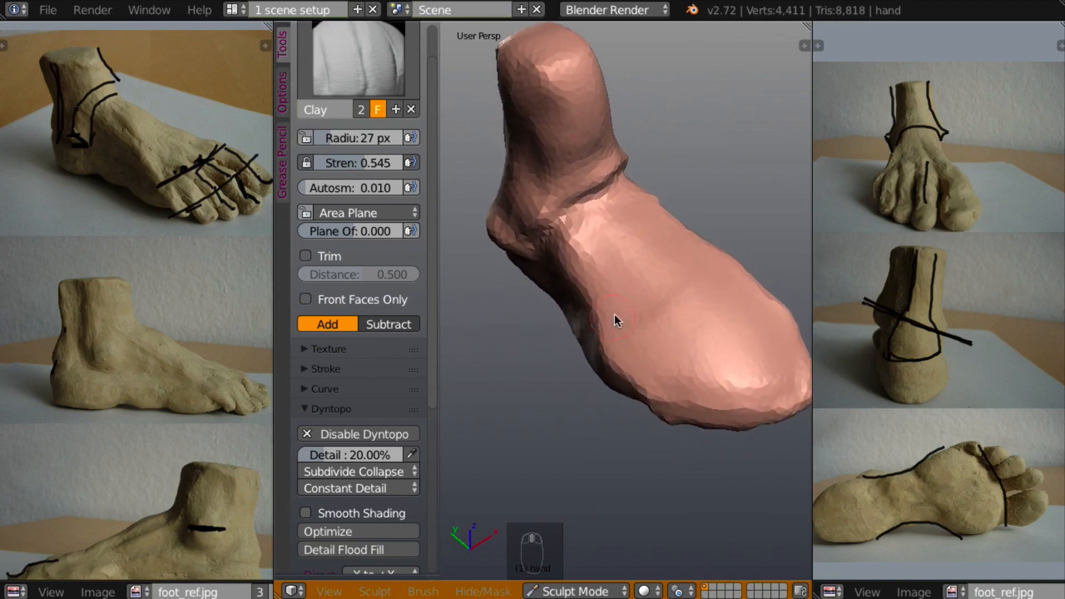
key("l")
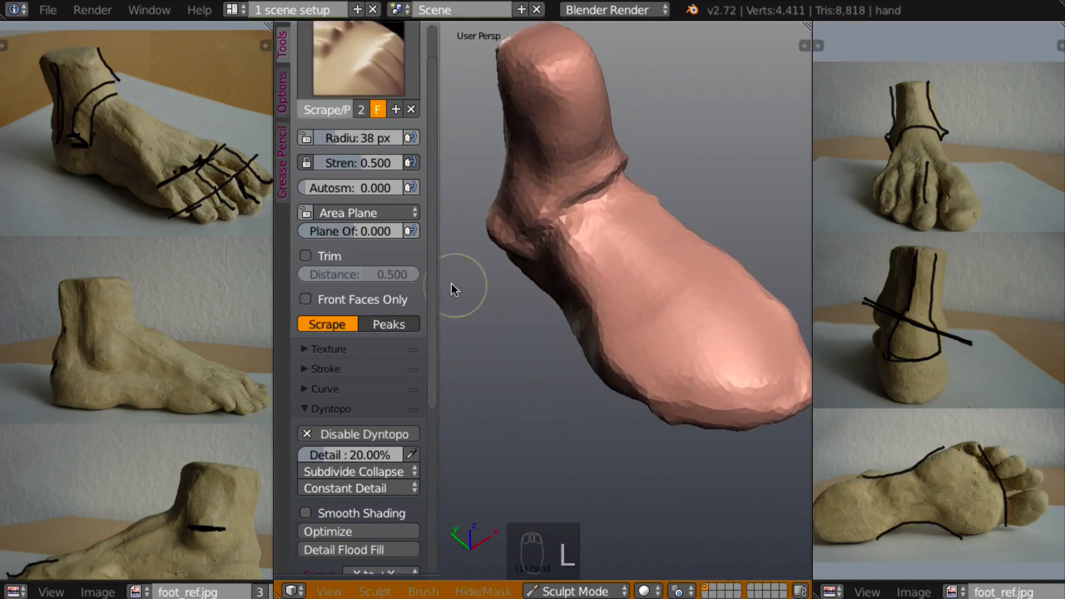
left_click_drag(350, 454, 345, 454)
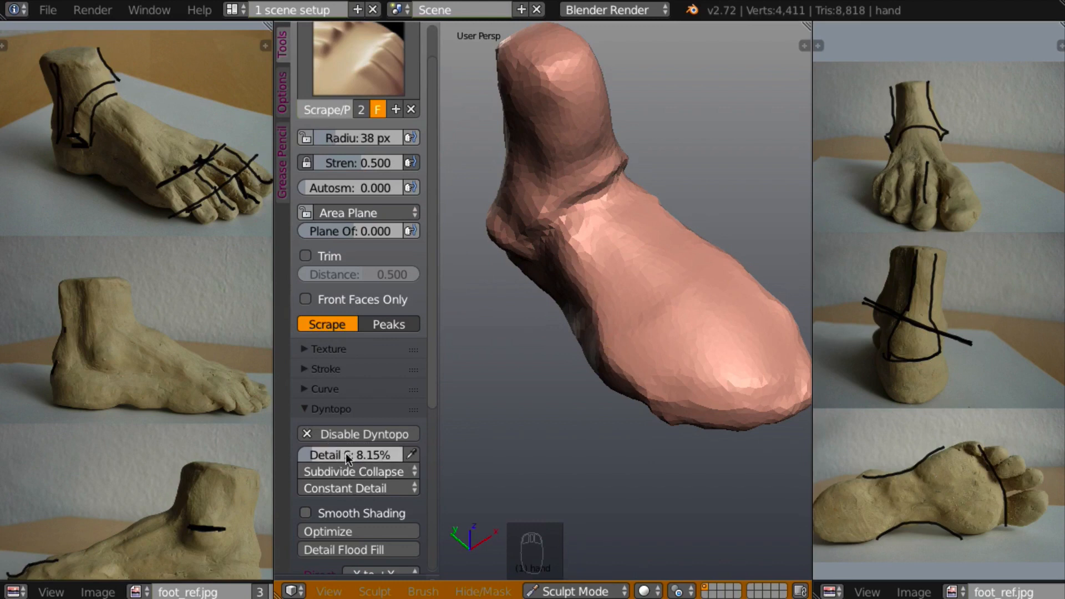
middle_click_drag(541, 427, 603, 324)
mouse_move(533, 265)
left_mouse_down()
mouse_move(558, 321)
mouse_move(559, 264)
mouse_move(570, 358)
left_mouse_up()
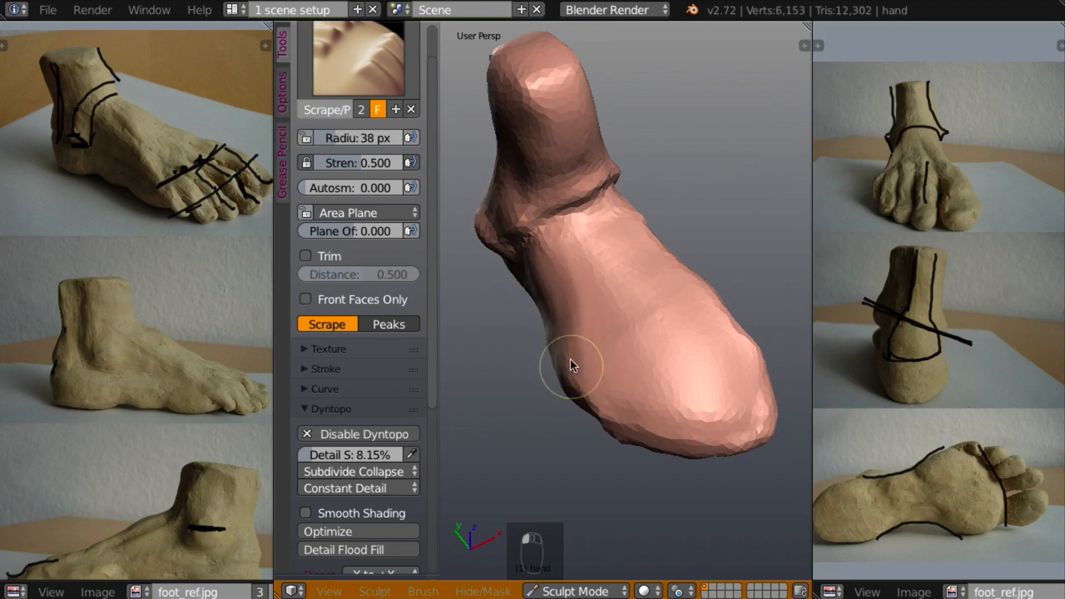
Scrape the outer edge of the forefoot with the Scrape/Peaks brush at 38 px radius.
mouse_move(570, 358)
middle_mouse_down()
mouse_move(637, 312)
mouse_move(636, 272)
mouse_move(570, 356)
middle_mouse_up()
left_click_drag(571, 357, 572, 332)
mouse_move(571, 333)
middle_mouse_down()
mouse_move(498, 380)
mouse_move(556, 397)
mouse_move(603, 453)
mouse_move(717, 396)
mouse_move(691, 361)
mouse_move(656, 366)
mouse_move(614, 398)
middle_mouse_up()
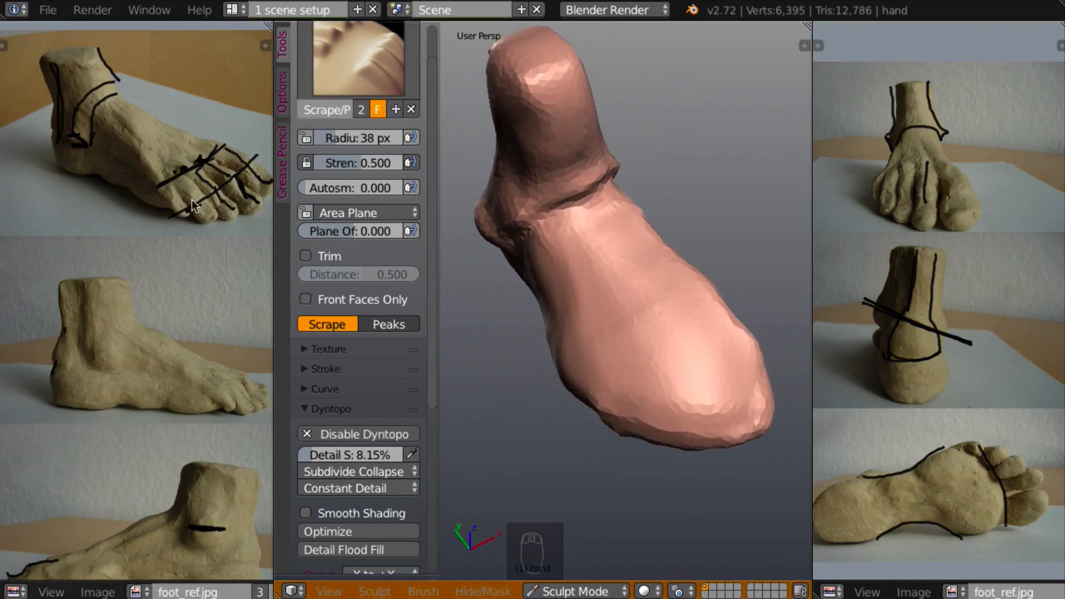
Carve a crease across the top of the forefoot with the Crease brush to mark the base of the toes.
mouse_move(566, 383)
middle_mouse_down()
mouse_move(684, 371)
mouse_move(721, 308)
mouse_move(666, 344)
mouse_move(637, 434)
mouse_move(625, 425)
mouse_move(669, 418)
mouse_move(712, 361)
mouse_move(777, 194)
mouse_move(730, 184)
mouse_move(636, 451)
mouse_move(657, 468)
mouse_move(741, 335)
mouse_move(702, 430)
mouse_move(716, 387)
mouse_move(637, 339)
mouse_move(551, 254)
mouse_move(505, 251)
mouse_move(676, 346)
mouse_move(728, 334)
middle_mouse_up()
key("shift+c")
mouse_move(729, 336)
left_mouse_down()
mouse_move(751, 356)
mouse_move(566, 381)
mouse_move(721, 355)
left_mouse_up()
mouse_move(720, 354)
middle_mouse_down()
mouse_move(613, 385)
mouse_move(720, 304)
mouse_move(589, 339)
mouse_move(643, 355)
mouse_move(677, 407)
mouse_move(705, 419)
middle_mouse_up()
left_click_drag(703, 419, 699, 391)
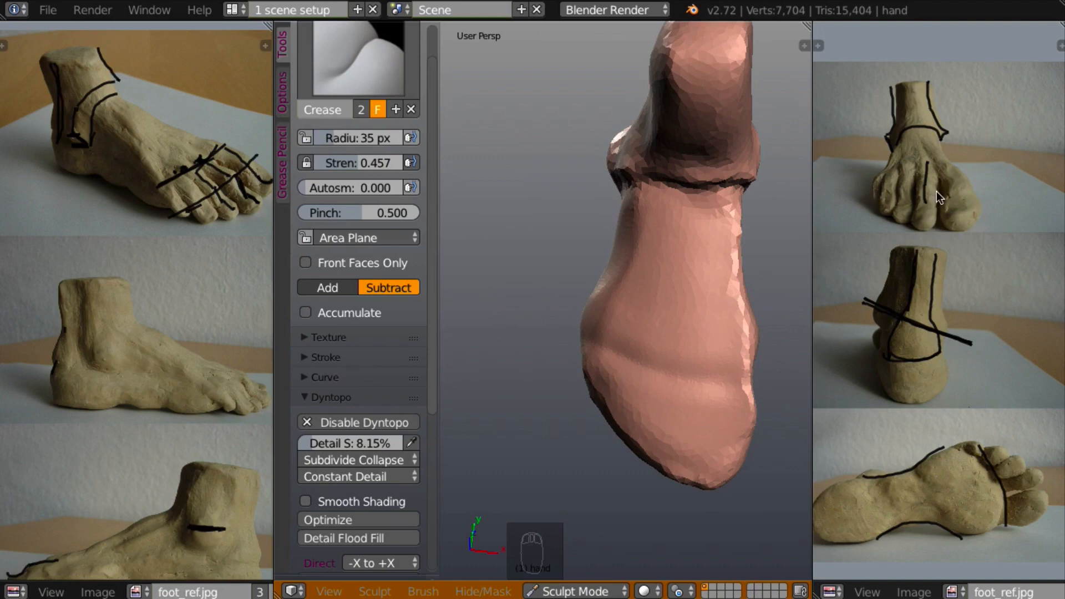
key("d")
key("d")
key("d")
key("d")
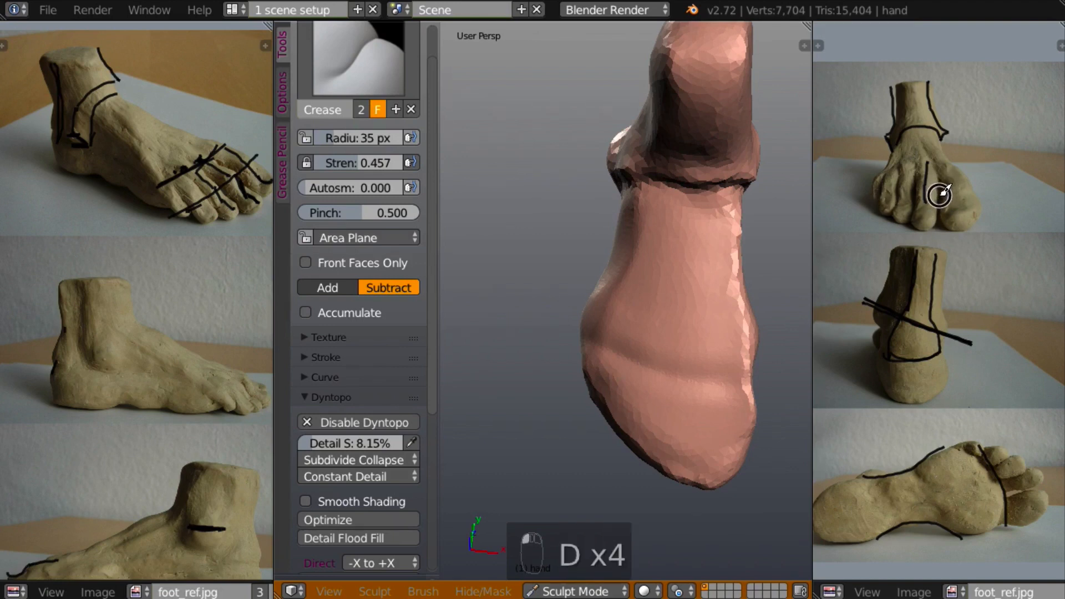
key("d")
key("d")
key("d")
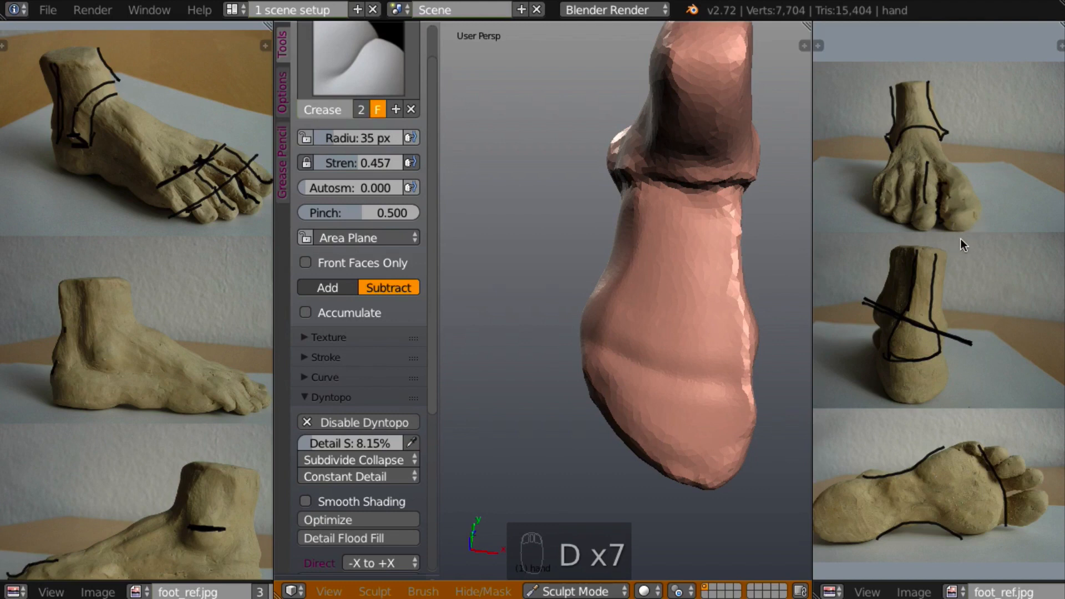
key("d")
key("d")
key("d")
key("d")
key("d")
key("d")
key("d")
key("d")
key("d")
key("d")
key("d")
key("d")
key("d")
key("d")
key("d")
key("d")
key("d")
key("d")
key("d")
key("d")
key("d")
key("d")
key("d")
key("d")
key("d")
key("d")
key("d")
key("d")
key("d")
key("d")
key("d")
key("d")
key("d")
key("d")
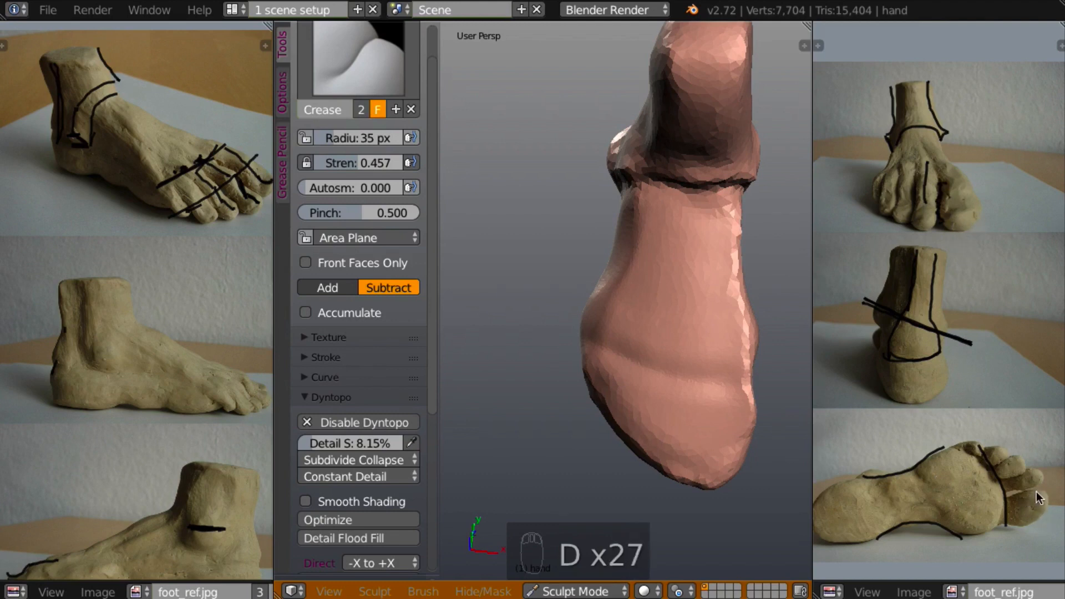
key("d")
key("d")
key("d")
key("d")
key("d")
key("d")
key("d")
key("d")
key("d")
key("d")
key("d")
key("d")
key("d")
key("d")
key("d")
key("d")
key("d")
key("d")
key("d")
key("d")
key("d")
key("d")
key("d")
key("d")
key("d")
key("d")
key("d")
key("d")
key("d")
key("d")
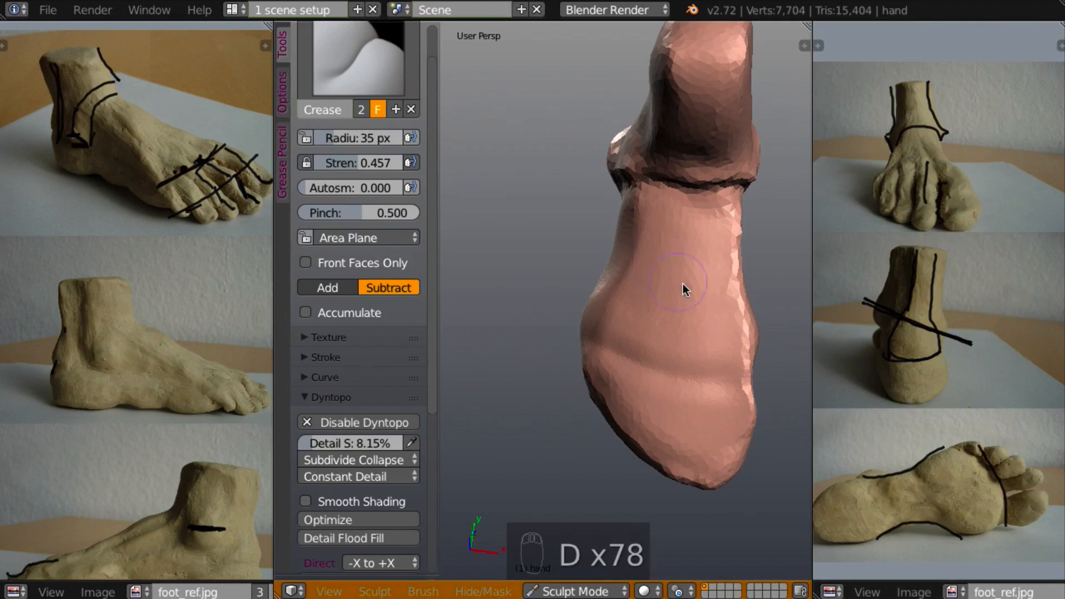
Carve lengthwise grooves with the Crease brush from the toe tips to the toe base line to separate the toes.
mouse_move(703, 397)
left_mouse_down()
mouse_move(688, 450)
mouse_move(663, 377)
left_mouse_up()
left_click_drag(646, 438, 636, 381)
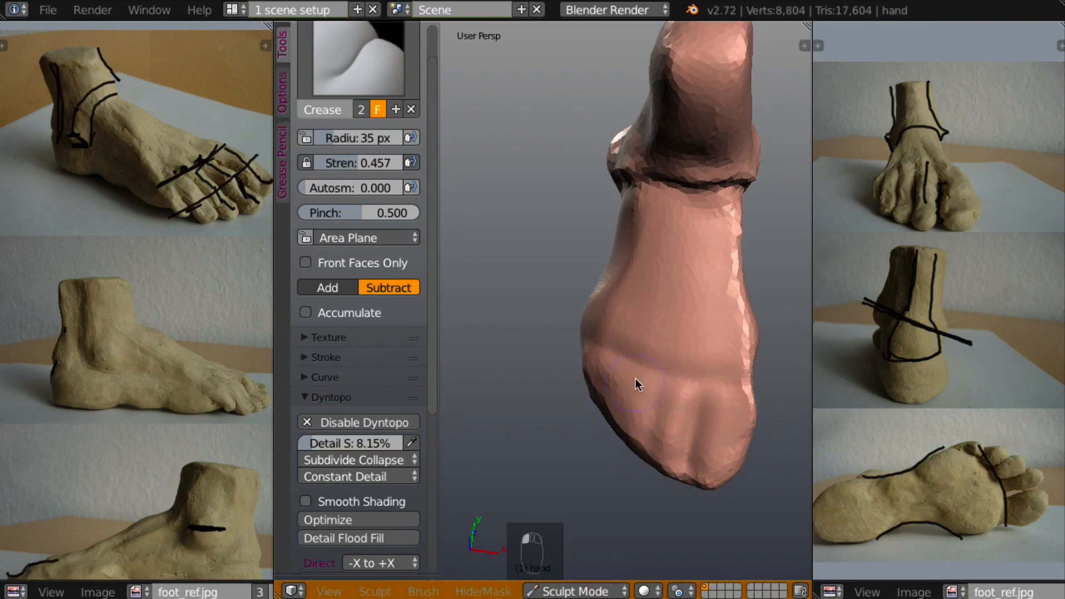
mouse_move(626, 429)
left_mouse_down()
mouse_move(627, 385)
mouse_move(605, 389)
mouse_move(607, 359)
left_mouse_up()
middle_click_drag(592, 421, 667, 361)
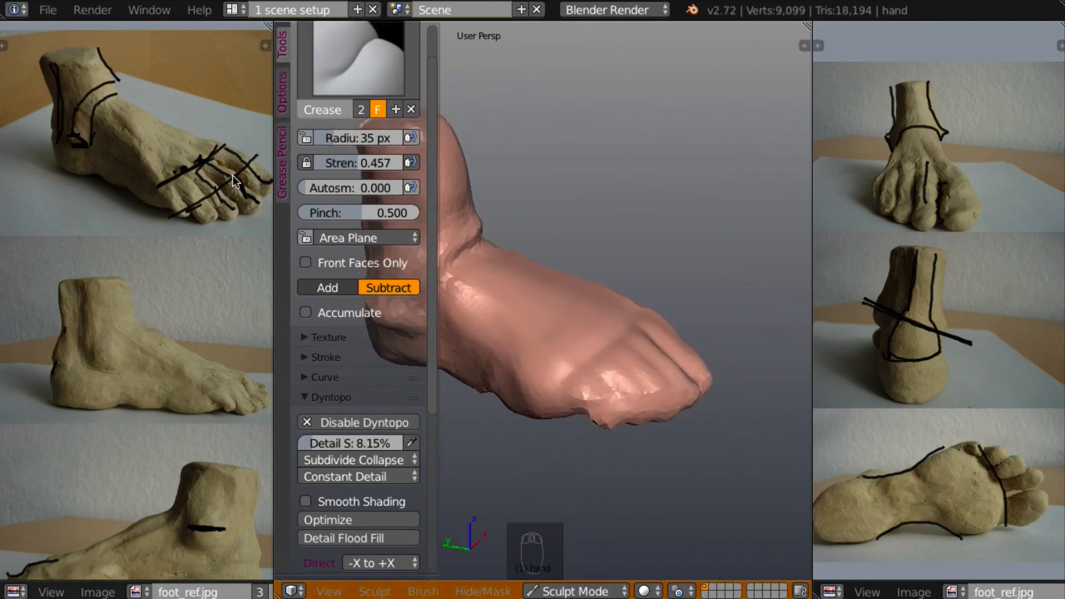
mouse_move(682, 405)
middle_mouse_down()
mouse_move(701, 425)
mouse_move(698, 413)
middle_mouse_up()
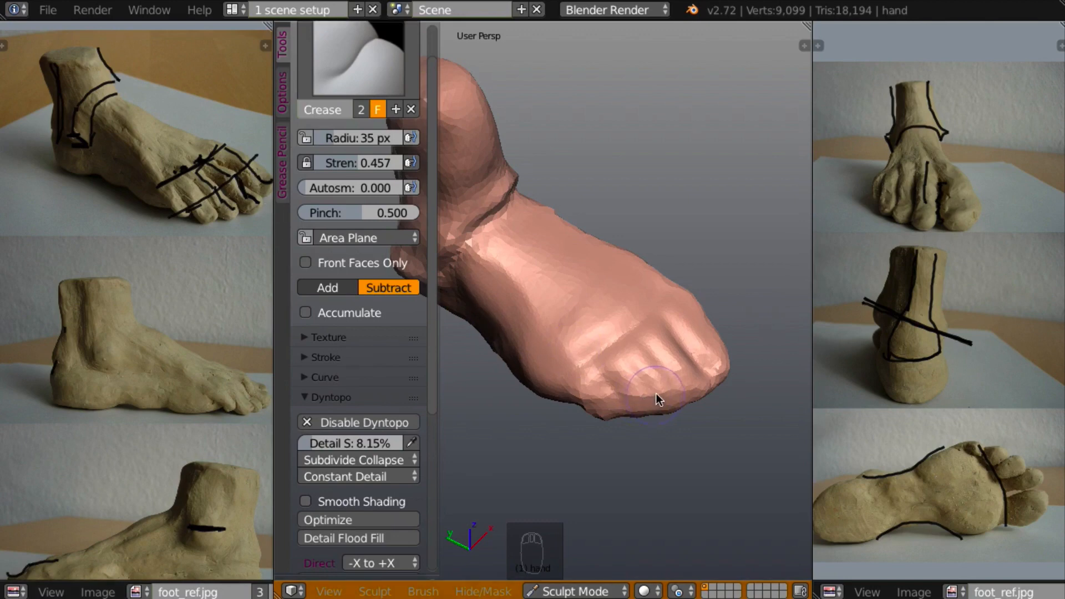
Fill the grooves between the small toes with the Clay brush at 27 px radius, keeping the gap beside the big toe.
key("c")
mouse_move(673, 404)
middle_mouse_down()
mouse_move(720, 410)
mouse_move(676, 438)
mouse_move(763, 332)
mouse_move(697, 428)
mouse_move(658, 384)
mouse_move(700, 356)
mouse_move(653, 368)
middle_mouse_up()
left_click_drag(661, 347, 637, 357)
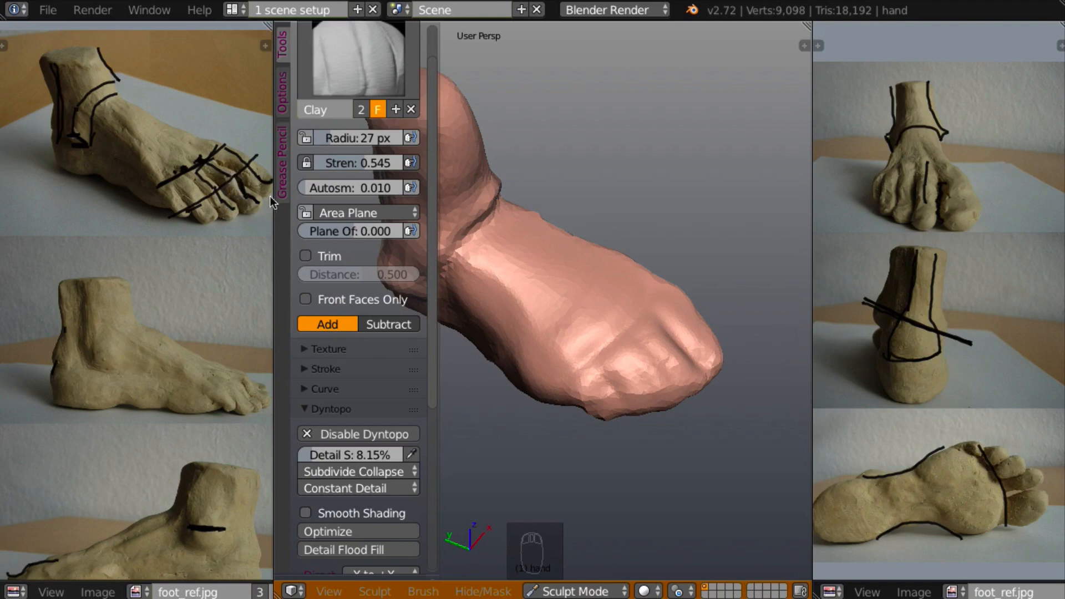
middle_click_drag(560, 384, 574, 480)
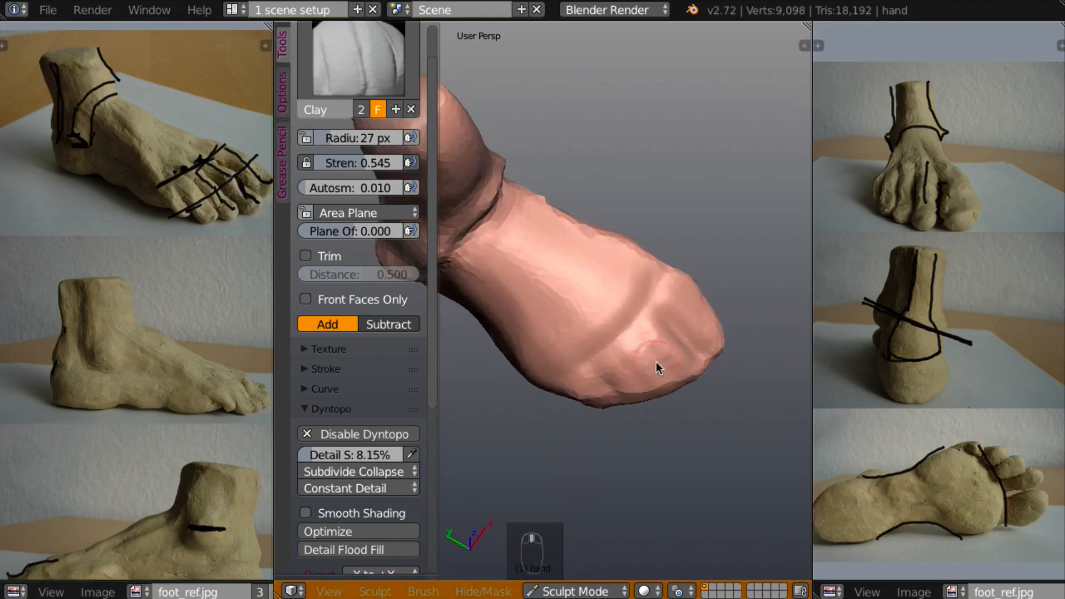
middle_click_drag(655, 361, 654, 342)
mouse_move(656, 339)
left_mouse_down()
mouse_move(601, 380)
mouse_move(635, 337)
left_mouse_up()
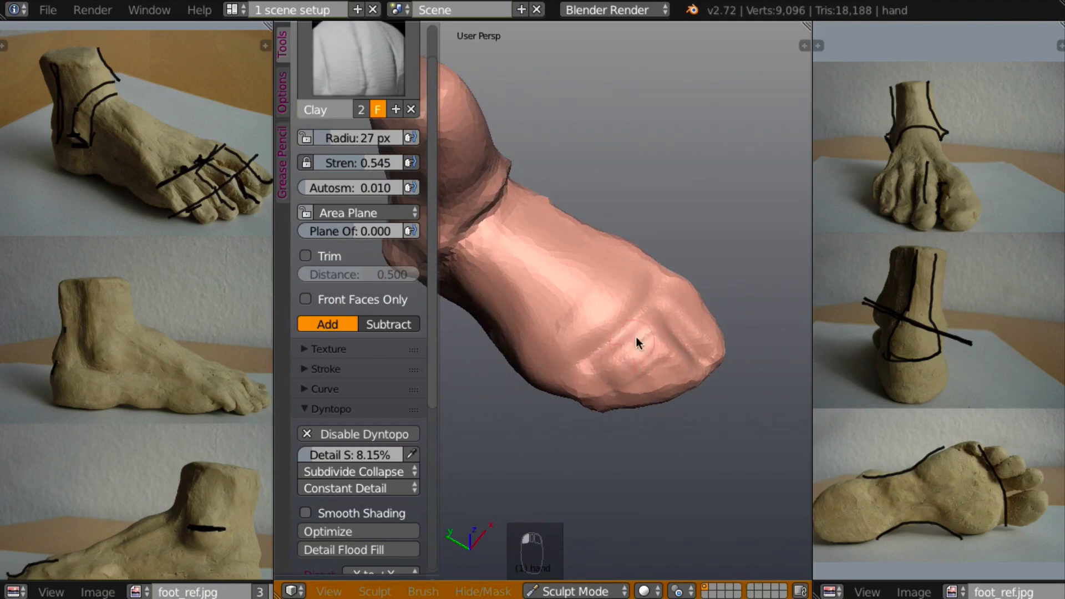
Set the Scrape/Peaks brush radius to 22 px and flatten the top of the small toes into one plane.
key("l")
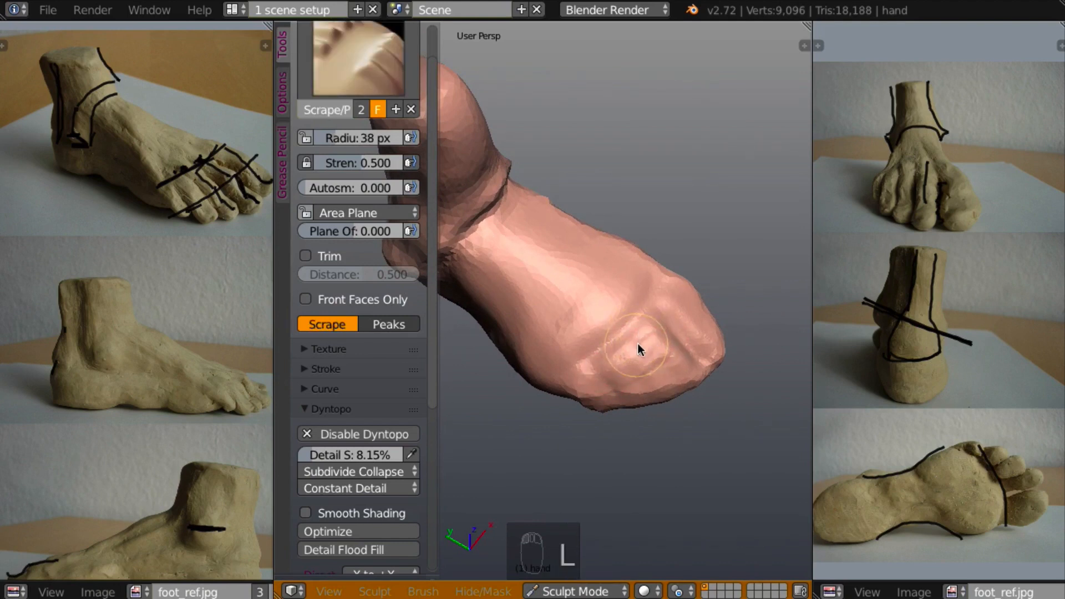
key("f")
left_click(620, 341)
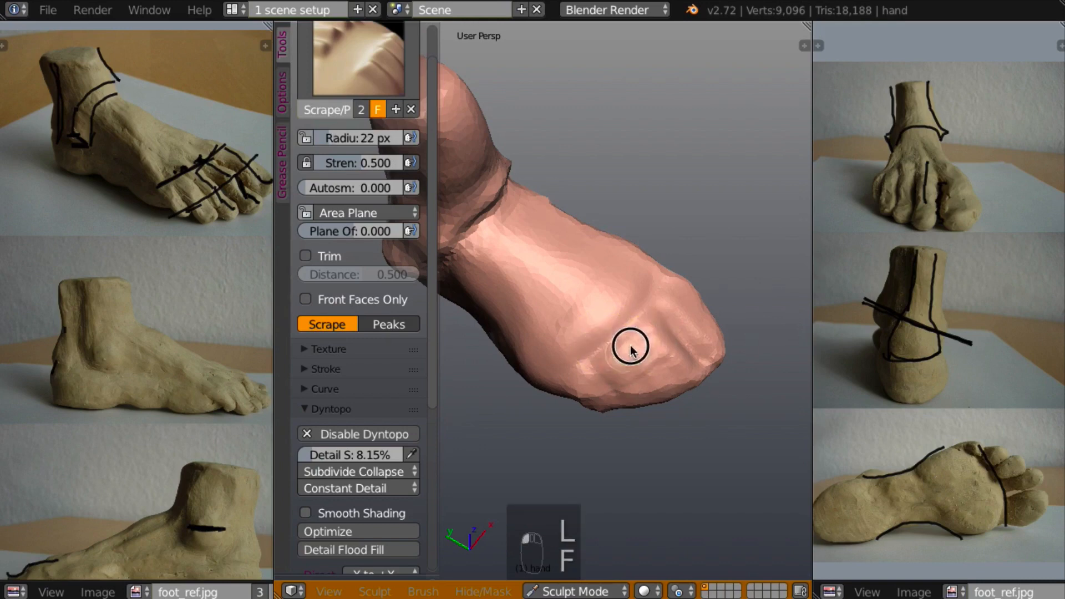
mouse_move(626, 359)
left_mouse_down()
mouse_move(610, 356)
mouse_move(637, 352)
mouse_move(599, 373)
mouse_move(610, 361)
left_mouse_up()
middle_click_drag(608, 356, 663, 361)
mouse_move(671, 366)
left_mouse_down()
mouse_move(653, 380)
mouse_move(680, 372)
left_mouse_up()
mouse_move(670, 356)
middle_mouse_down()
mouse_move(683, 350)
mouse_move(672, 351)
middle_mouse_up()
mouse_move(667, 372)
left_mouse_down()
mouse_move(630, 396)
mouse_move(570, 387)
mouse_move(677, 375)
mouse_move(662, 382)
left_mouse_up()
middle_click_drag(662, 383, 681, 311)
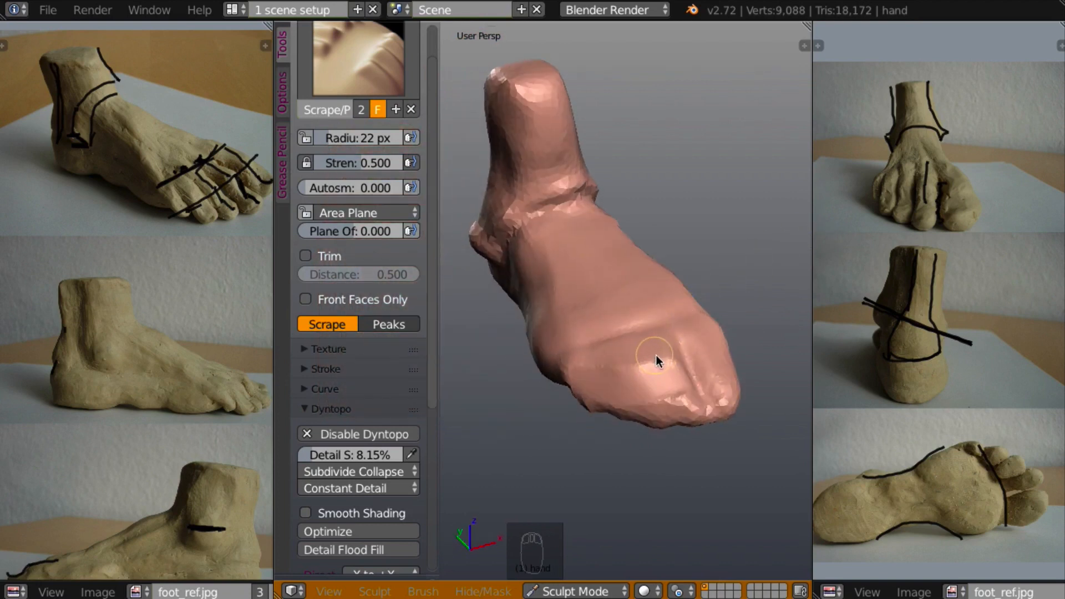
Carve a crease across the small toes with the Crease brush, from beside the big toe to the outer edge.
key("shift+c")
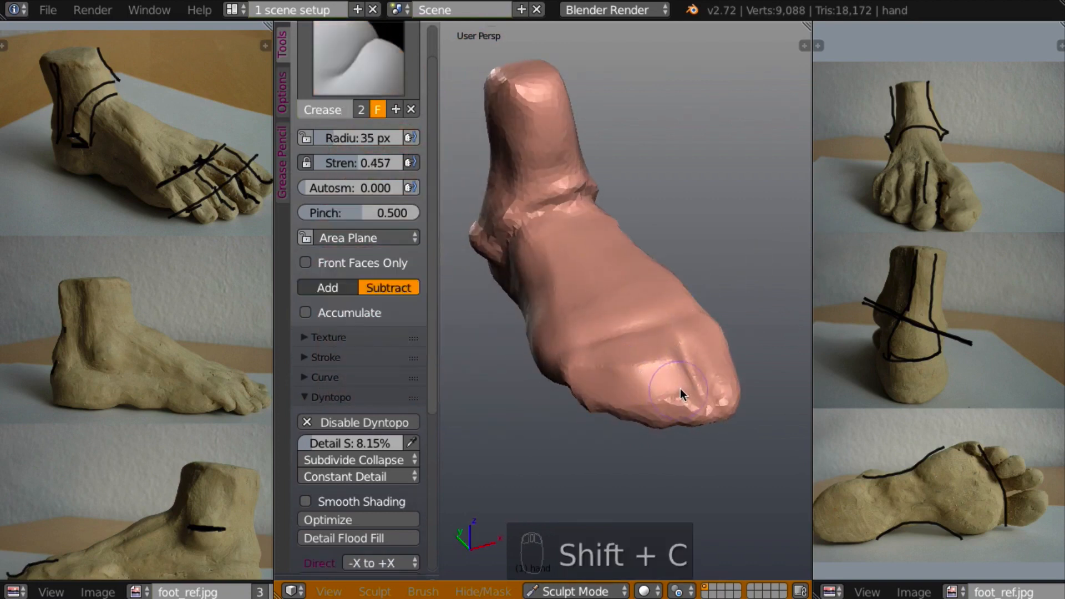
left_click_drag(680, 388, 584, 382)
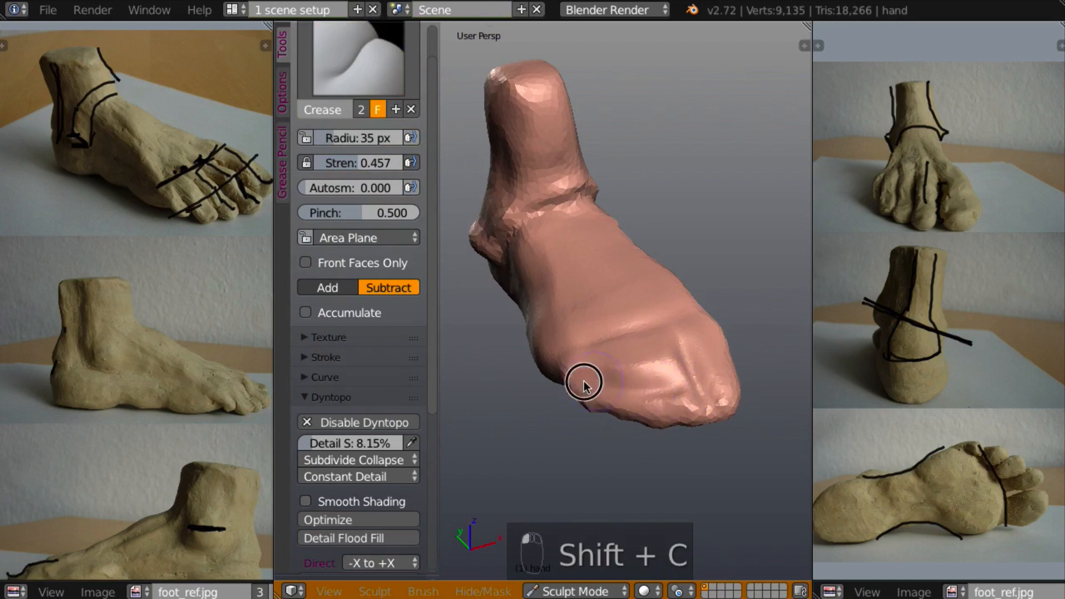
middle_click_drag(583, 383, 681, 315)
middle_click_drag(621, 410, 643, 370)
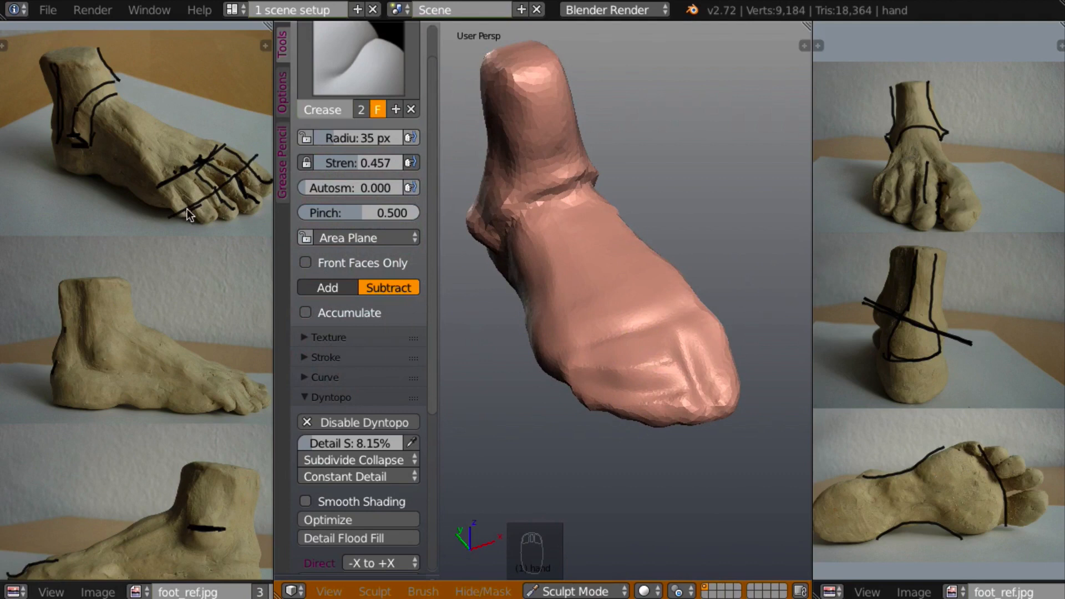
middle_click_drag(651, 442, 691, 381)
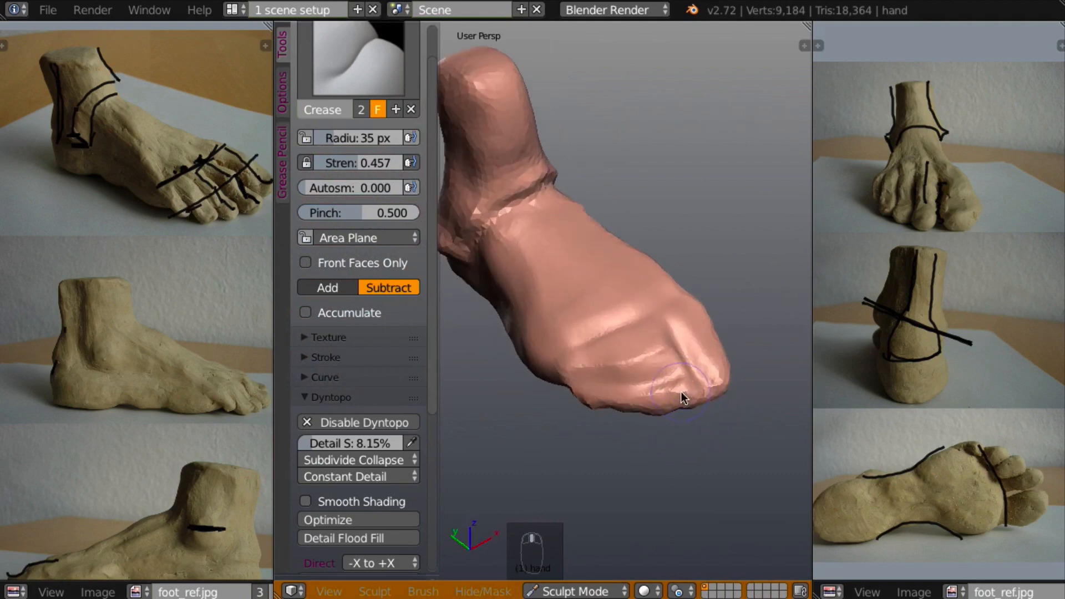
Set the Snake Hook brush radius to 39 px and reshape the toe surface beside the gap at the big toe.
key("k")
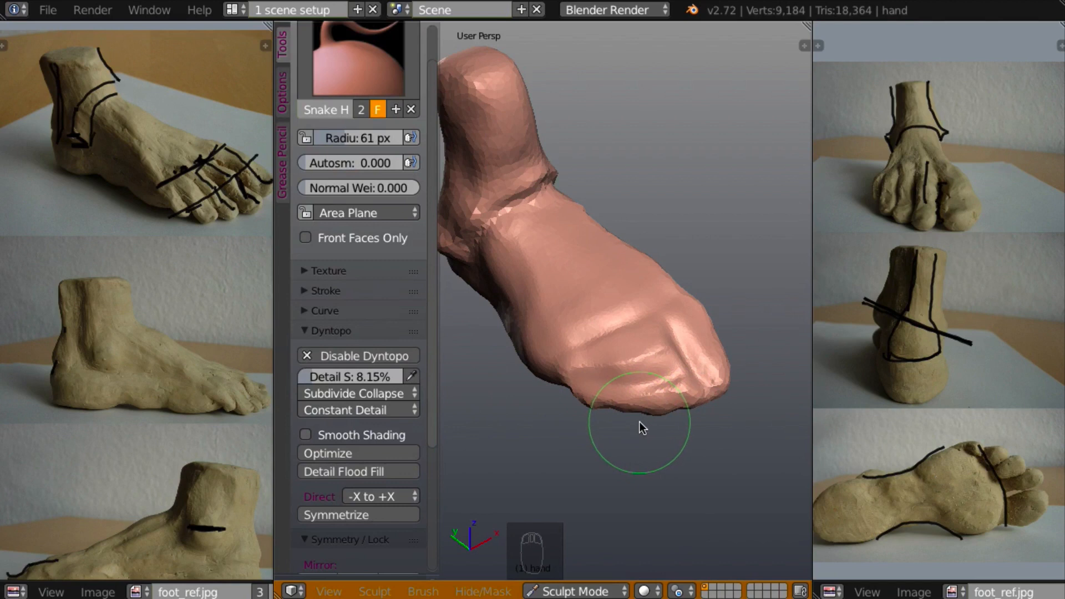
key("f")
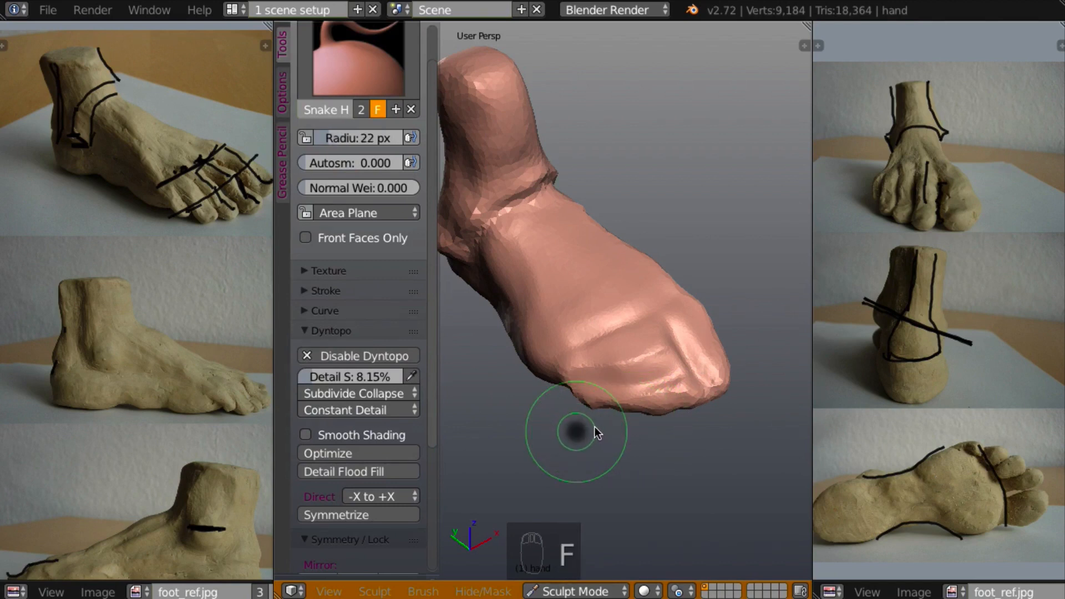
left_click(603, 434)
middle_click_drag(609, 434, 649, 462)
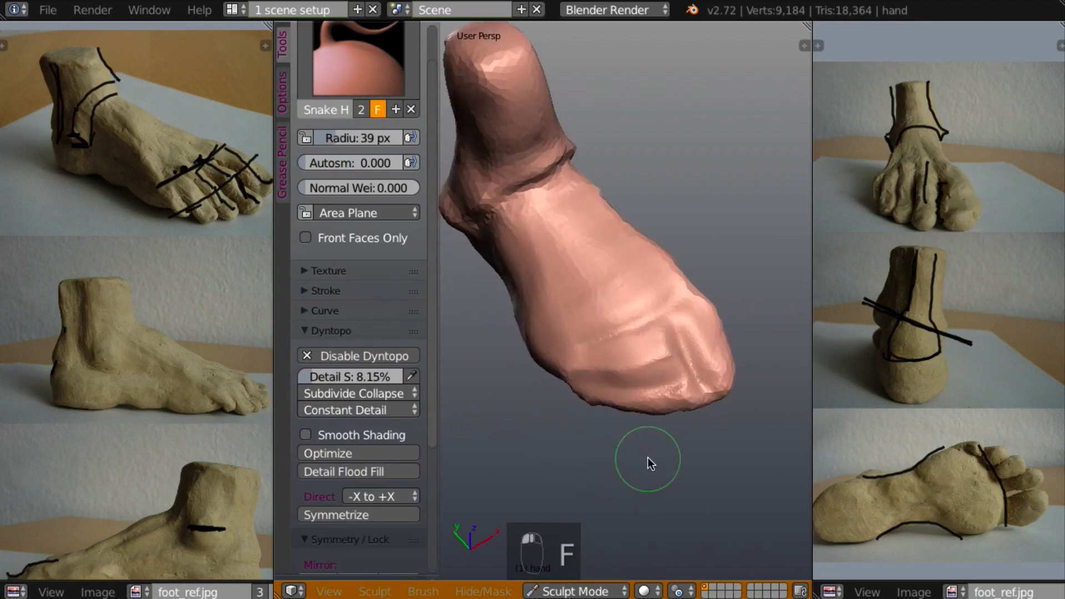
scroll(649, 456, "up", 2)
left_click_drag(729, 405, 706, 424)
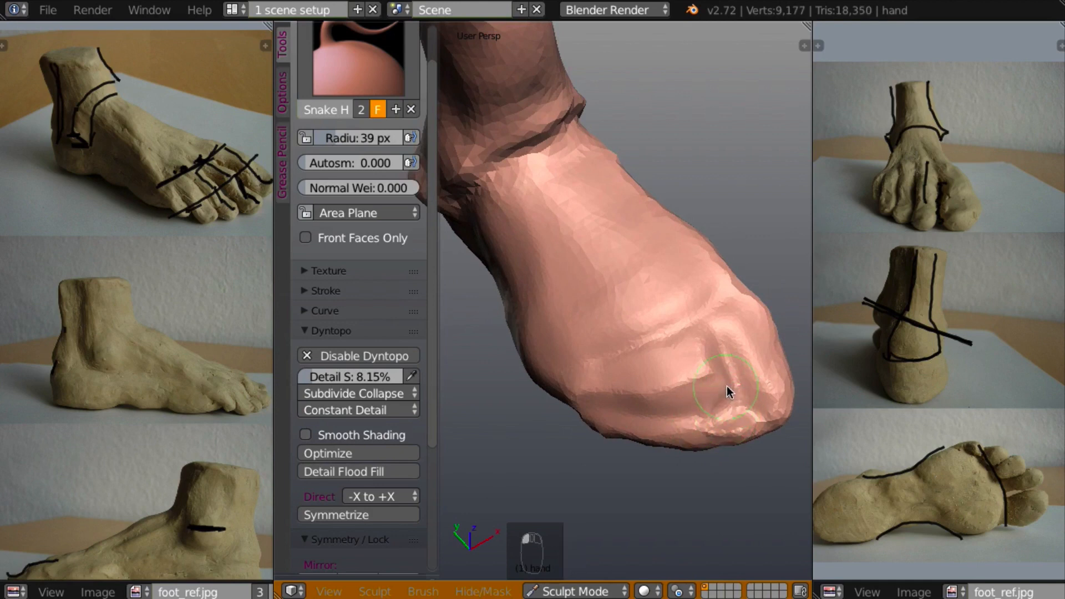
Flatten the front plane of the small toes below the crease with the Scrape/Peaks brush.
key("l")
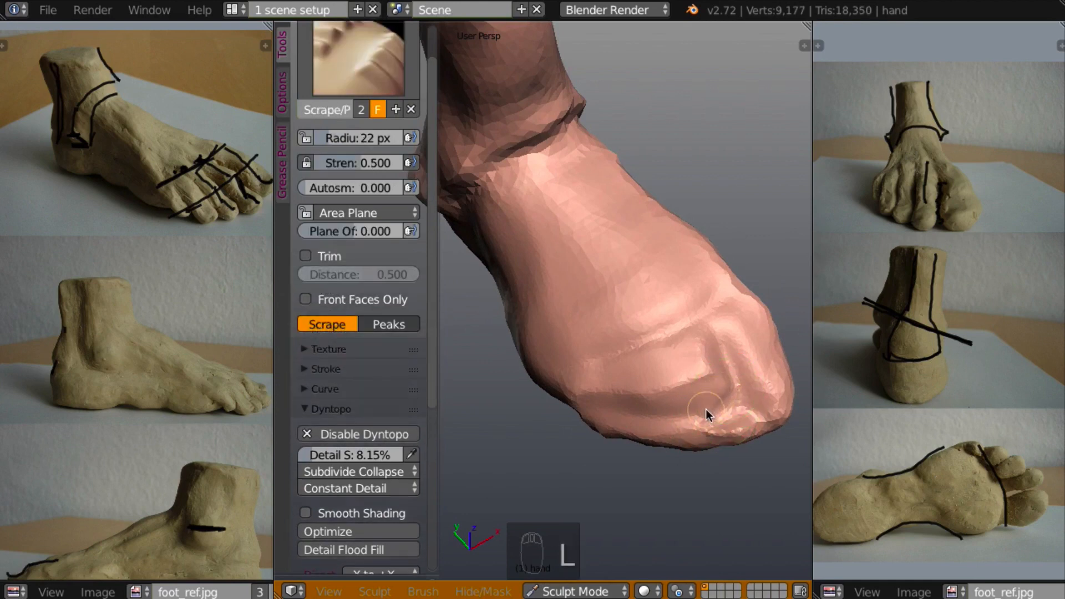
mouse_move(705, 430)
left_mouse_down()
mouse_move(642, 434)
mouse_move(649, 428)
left_mouse_up()
mouse_move(708, 388)
middle_mouse_down()
mouse_move(803, 249)
mouse_move(809, 281)
mouse_move(715, 427)
middle_mouse_up()
mouse_move(716, 427)
left_mouse_down()
mouse_move(689, 444)
mouse_move(627, 430)
mouse_move(682, 434)
left_mouse_up()
mouse_move(682, 434)
middle_mouse_down()
mouse_move(857, 369)
mouse_move(734, 385)
mouse_move(654, 428)
mouse_move(684, 465)
mouse_move(687, 450)
middle_mouse_up()
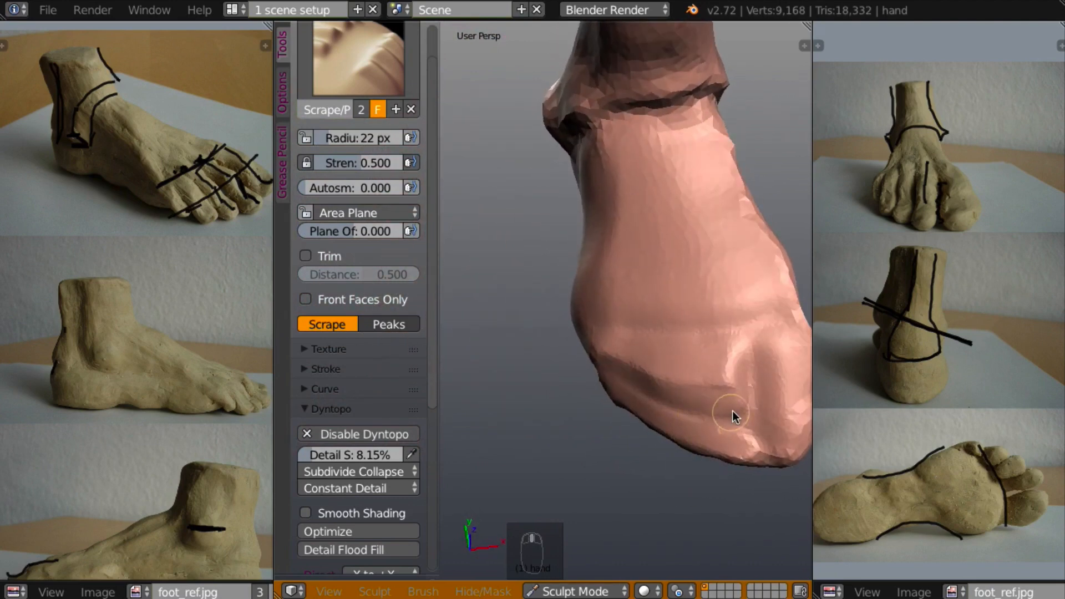
Scrape the top of the big toe and its edge along the toe gap with the Scrape/Peaks brush.
middle_click_drag(732, 411, 525, 374)
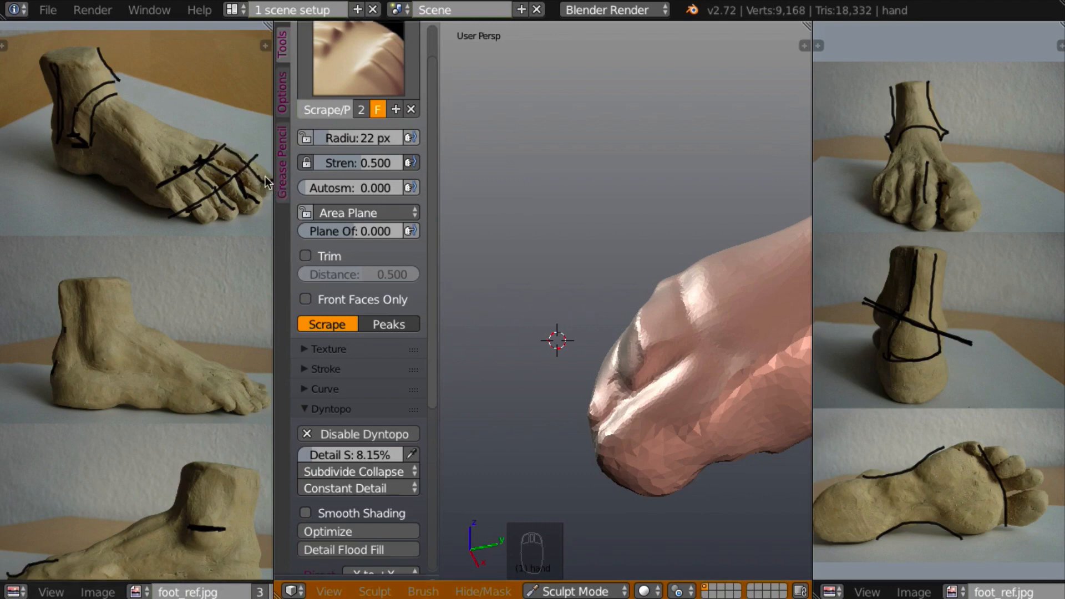
middle_click_drag(626, 407, 704, 408)
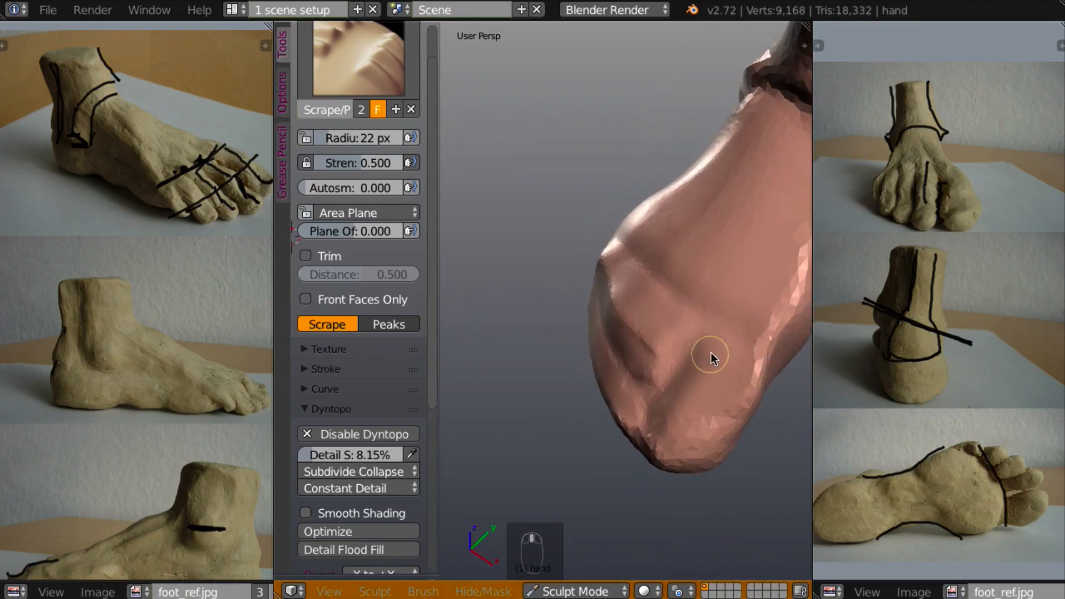
left_click_drag(708, 357, 703, 363)
mouse_move(685, 395)
left_mouse_down()
mouse_move(697, 382)
mouse_move(699, 418)
mouse_move(723, 415)
mouse_move(702, 413)
left_mouse_up()
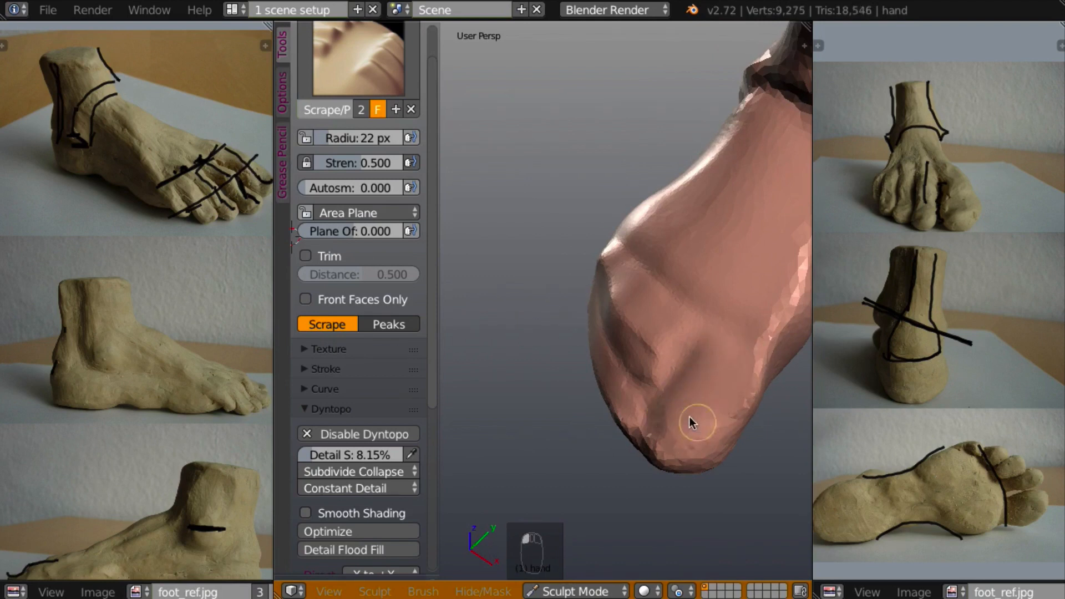
middle_click_drag(675, 423, 698, 410)
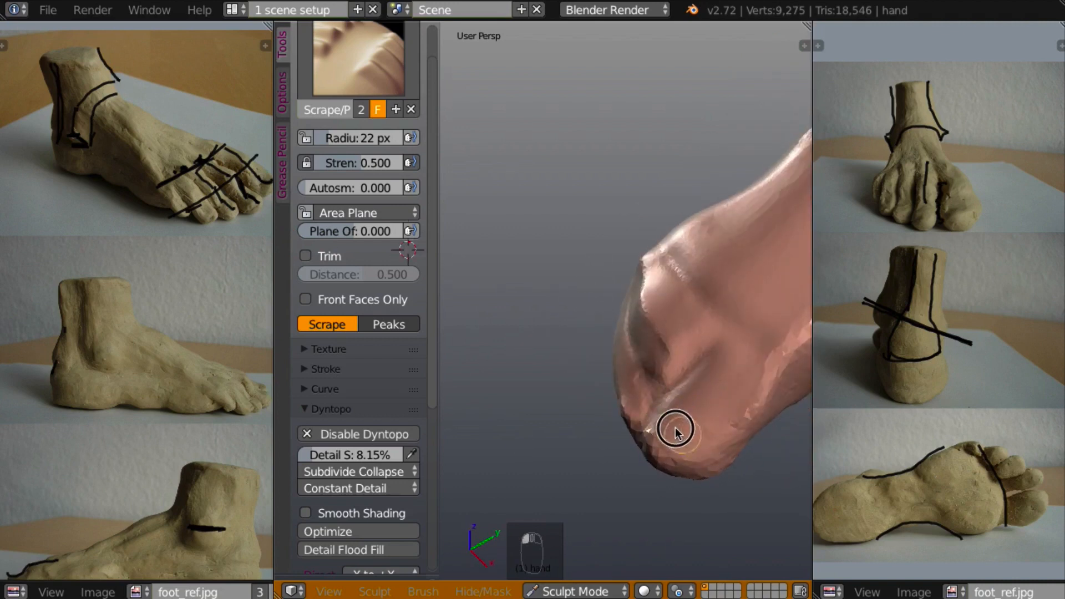
Build up the big toe and the inner side of the forefoot behind it with the Clay brush.
key("c")
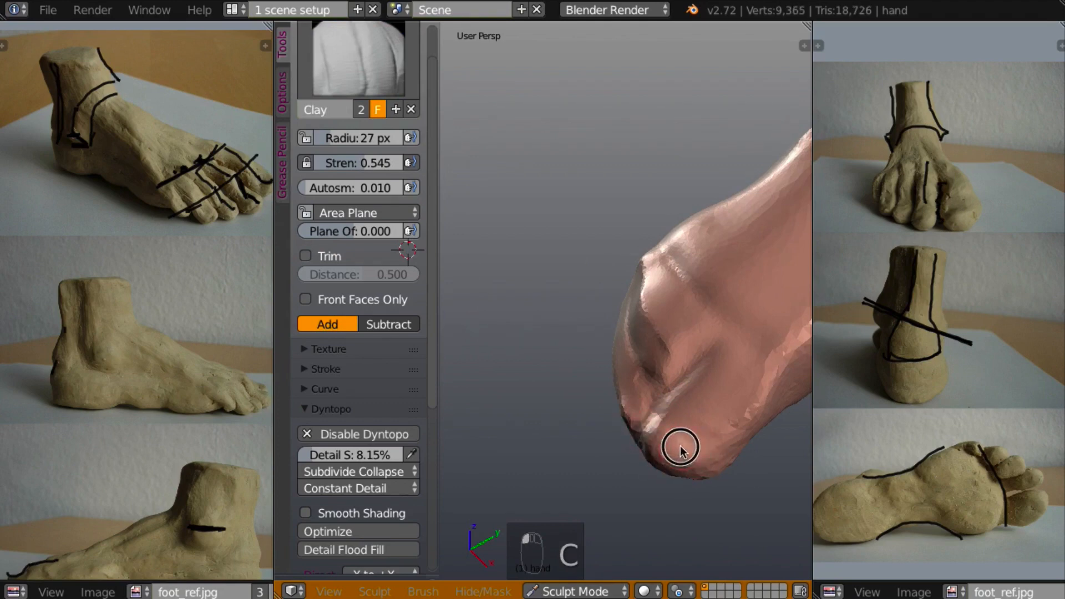
middle_click_drag(693, 414, 660, 461)
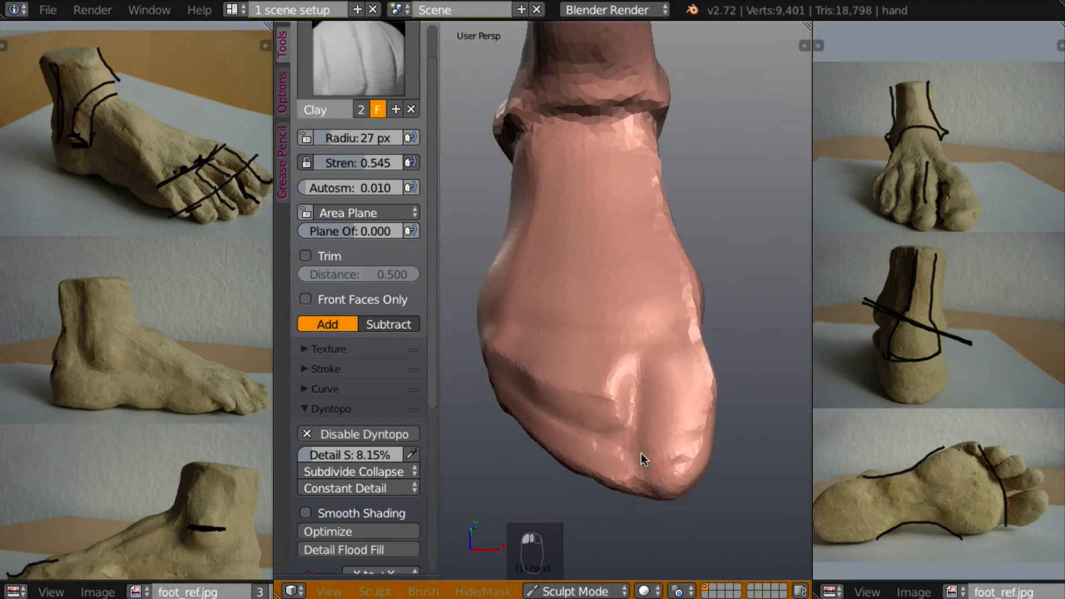
left_click_drag(647, 453, 699, 451)
middle_click_drag(698, 452, 683, 477)
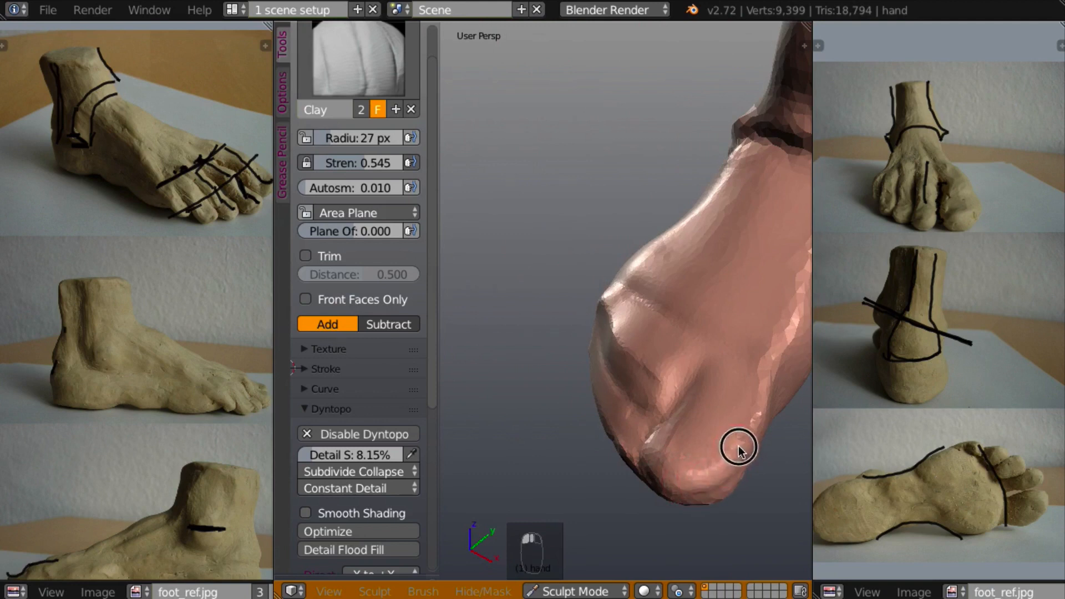
left_click_drag(738, 448, 749, 421)
middle_click_drag(749, 422, 737, 412)
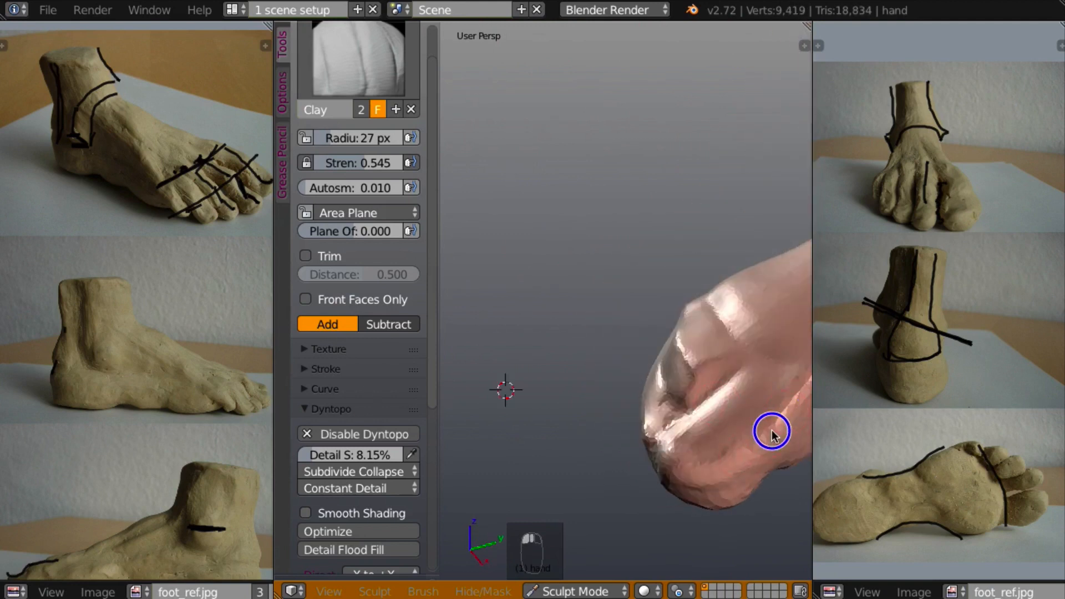
left_click_drag(772, 432, 787, 415)
mouse_move(720, 460)
middle_mouse_down()
mouse_move(854, 417)
mouse_move(763, 385)
mouse_move(621, 437)
mouse_move(674, 311)
mouse_move(698, 346)
mouse_move(694, 315)
middle_mouse_up()
Scrape the lower inner side of the big toe with the Scrape/Peaks brush.
key("l")
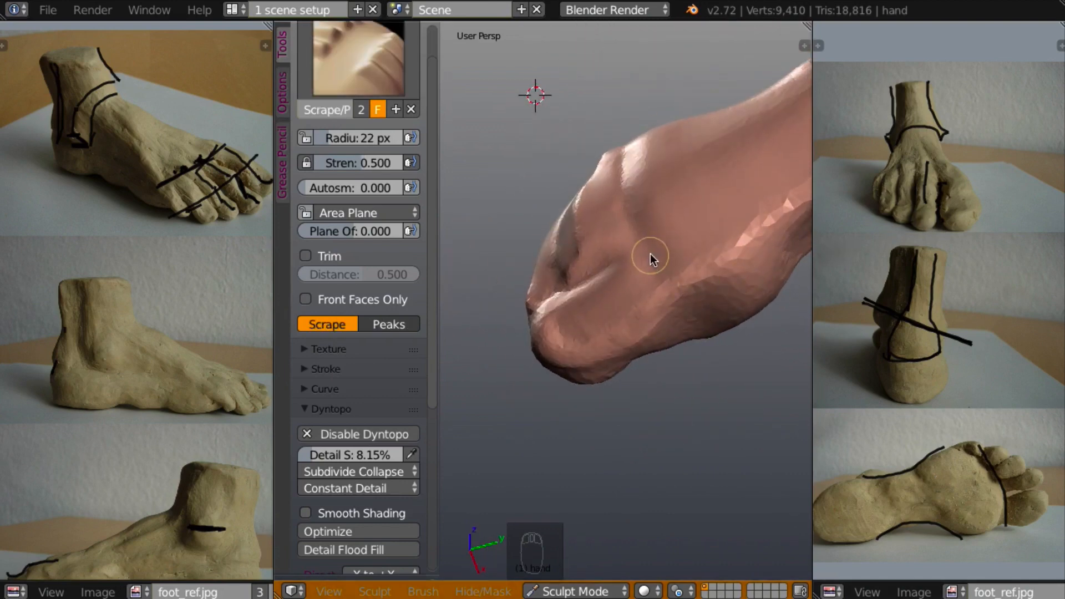
middle_click_drag(677, 369, 697, 369)
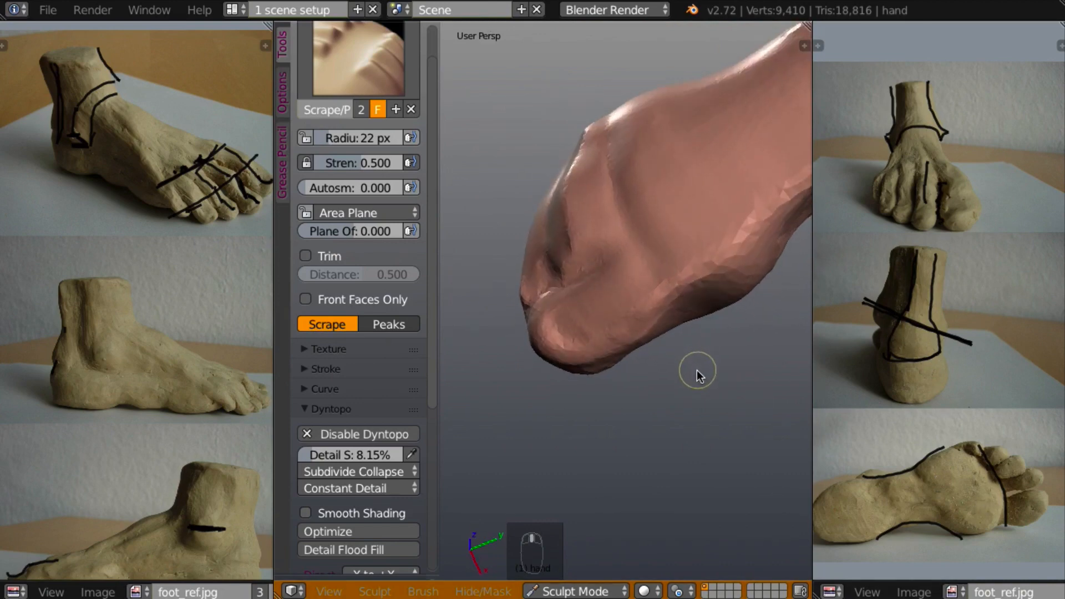
left_click_drag(632, 333, 631, 341)
mouse_move(654, 327)
middle_mouse_down()
mouse_move(726, 303)
mouse_move(724, 285)
mouse_move(664, 321)
middle_mouse_up()
mouse_move(631, 358)
left_mouse_down()
mouse_move(644, 333)
mouse_move(629, 320)
left_mouse_up()
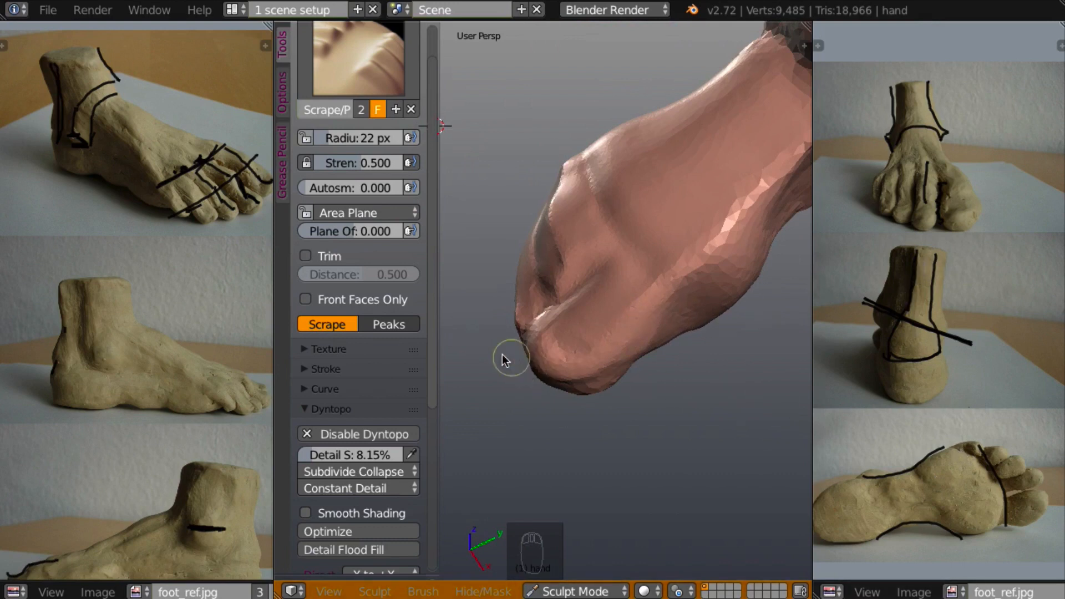
Using the inner-side reference photo, carve the notch behind the big toe's pad with the Clay brush.
middle_click_drag(168, 454, 175, 364)
middle_click_drag(454, 388, 487, 339)
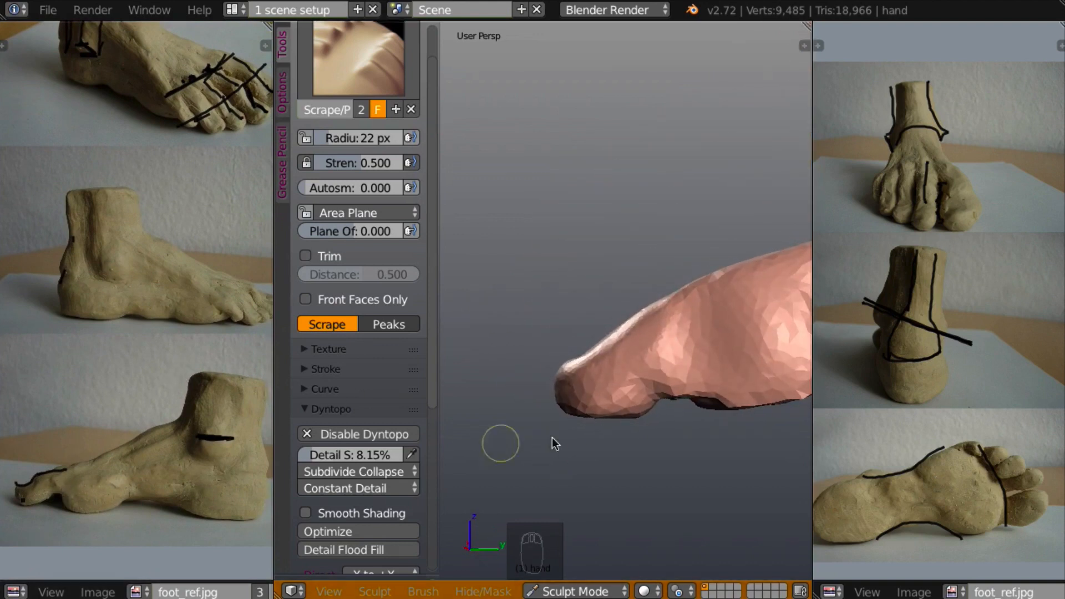
middle_click_drag(554, 441, 677, 371)
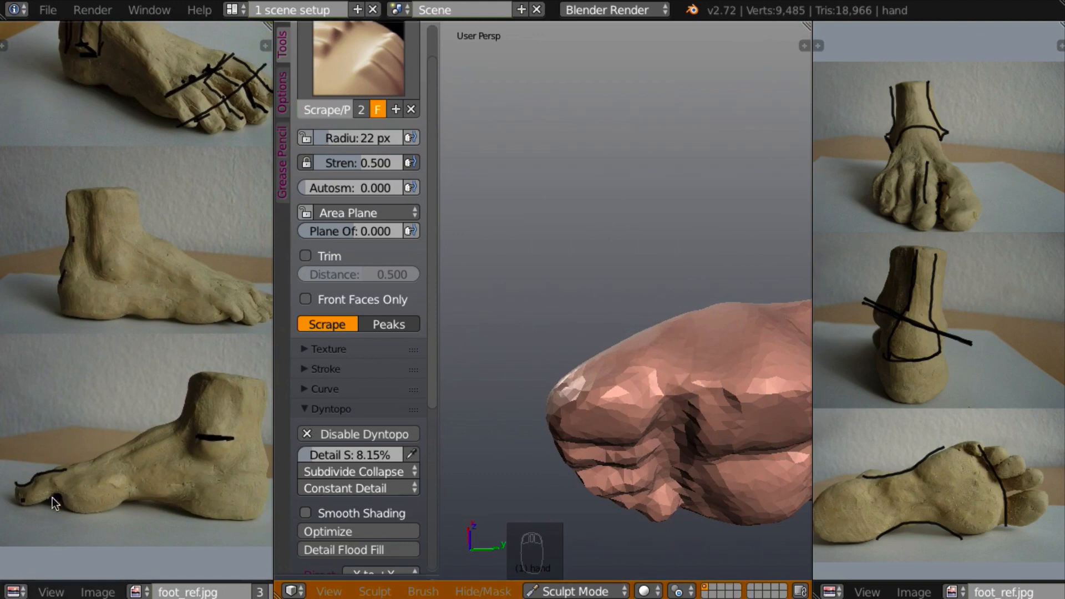
key("c")
middle_click_drag(531, 482, 724, 383)
mouse_move(682, 403)
left_mouse_down()
mouse_move(682, 364)
mouse_move(708, 365)
mouse_move(708, 374)
mouse_move(684, 358)
mouse_move(689, 370)
left_mouse_up()
mouse_move(688, 370)
middle_mouse_down()
mouse_move(721, 506)
mouse_move(725, 477)
mouse_move(734, 492)
mouse_move(728, 384)
mouse_move(672, 348)
middle_mouse_up()
left_click_drag(672, 348, 644, 395)
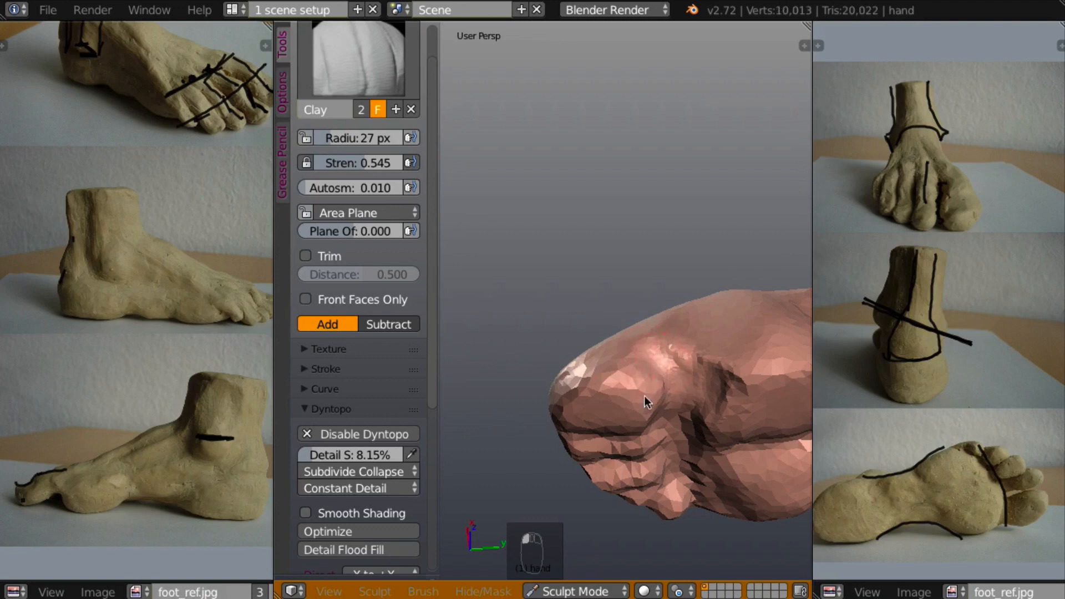
Deepen the transition between the big toe and the ball of the foot along the inner side.
middle_click_drag(644, 395, 640, 365)
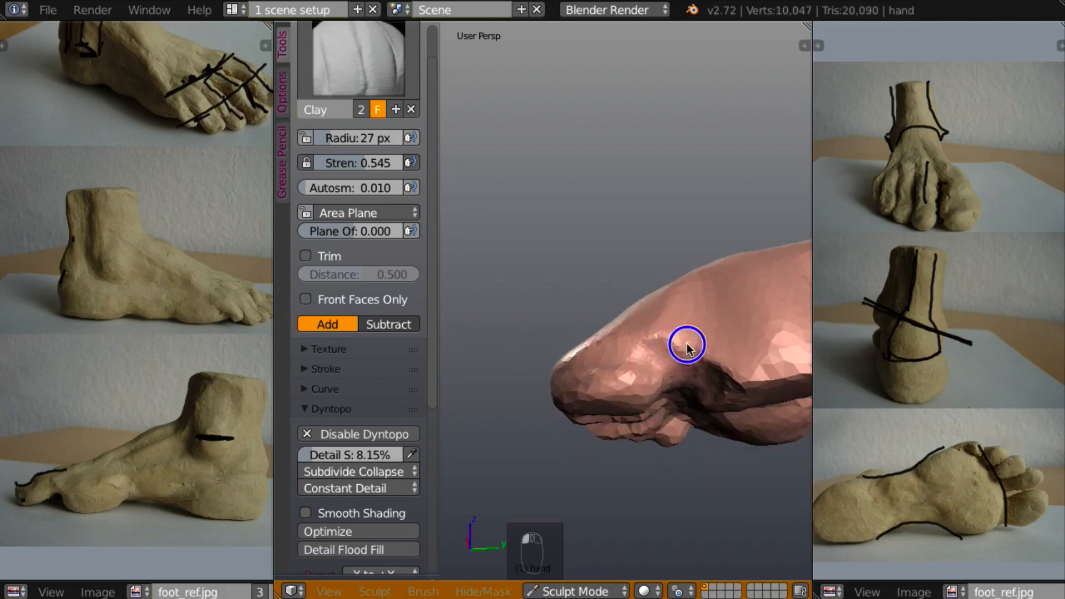
left_click_drag(682, 356, 677, 376)
mouse_move(677, 376)
middle_mouse_down()
mouse_move(742, 392)
mouse_move(673, 374)
middle_mouse_up()
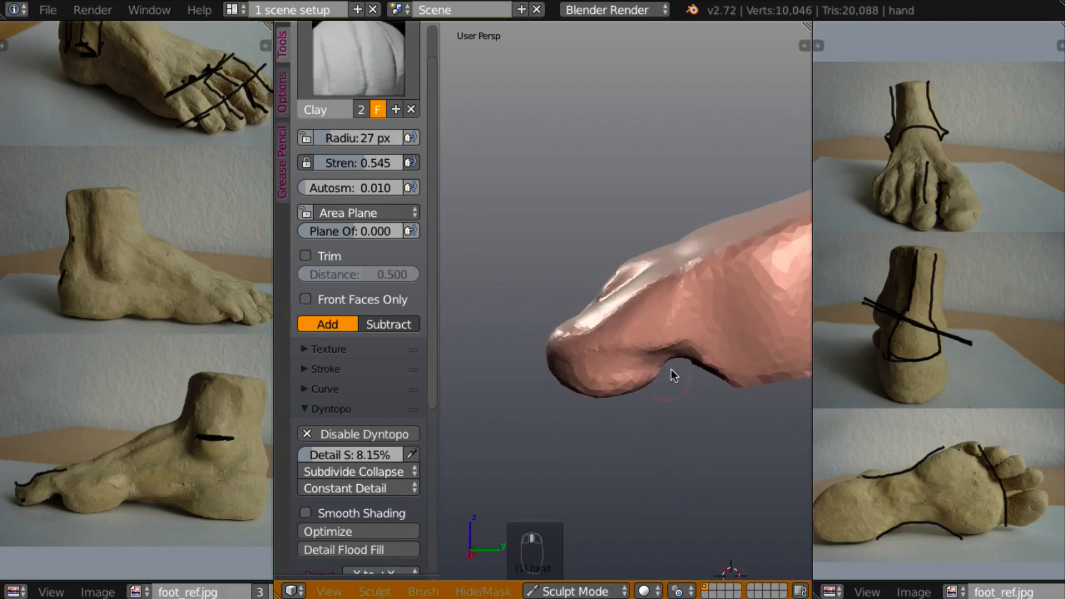
left_click_drag(670, 332, 663, 340)
Build up a rounded pad on the underside of the big toe with the Clay brush.
mouse_move(663, 341)
middle_mouse_down()
mouse_move(678, 350)
mouse_move(656, 381)
mouse_move(621, 388)
middle_mouse_up()
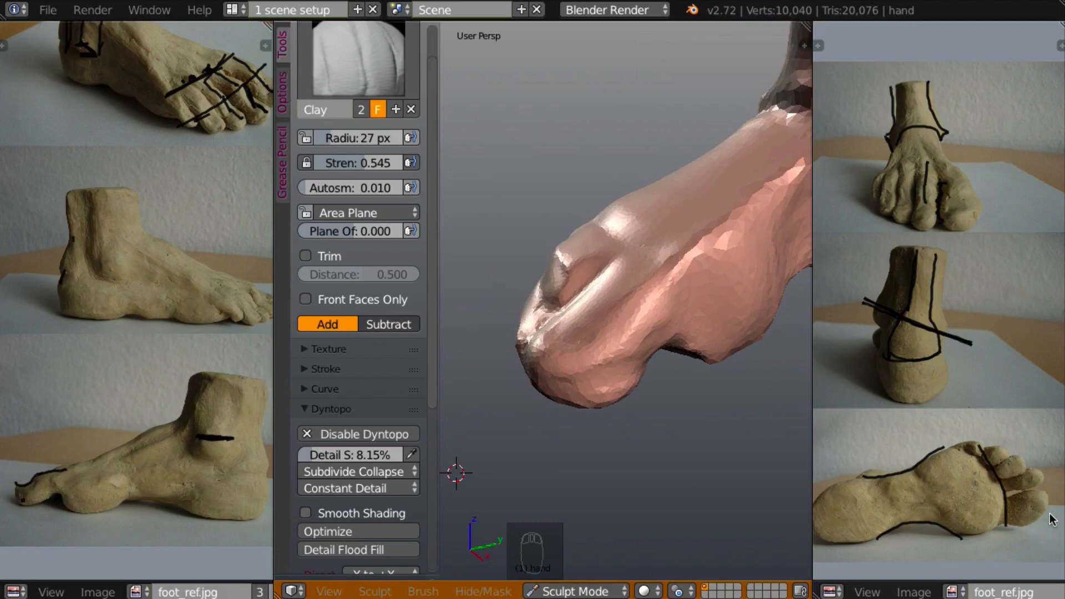
mouse_move(617, 447)
middle_mouse_down()
mouse_move(656, 252)
mouse_move(550, 474)
mouse_move(551, 504)
mouse_move(580, 404)
middle_mouse_up()
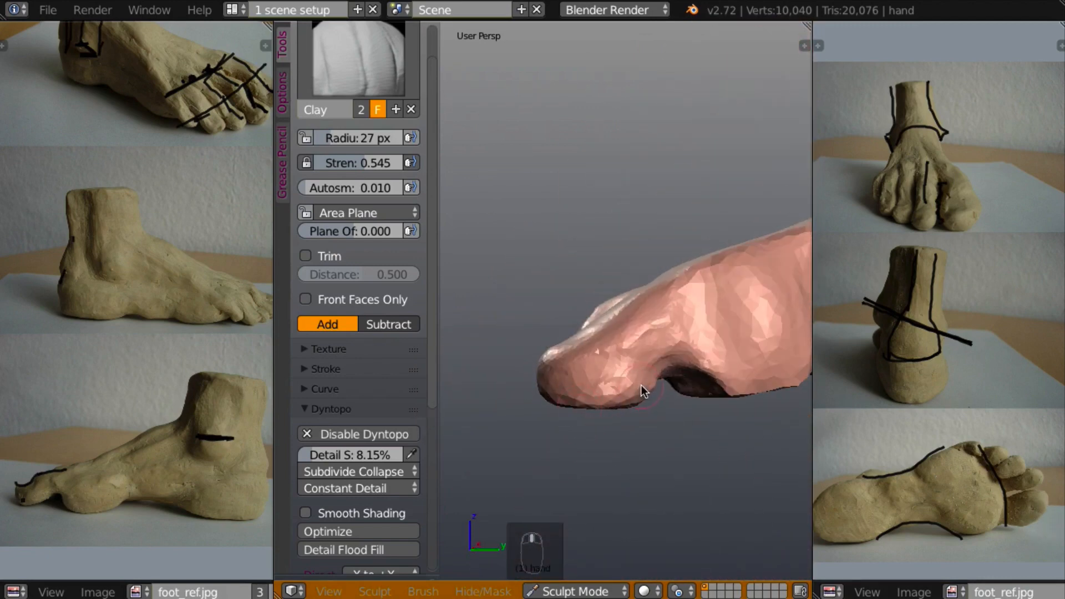
left_click_drag(642, 387, 616, 394)
mouse_move(615, 395)
middle_mouse_down()
mouse_move(637, 282)
mouse_move(589, 398)
middle_mouse_up()
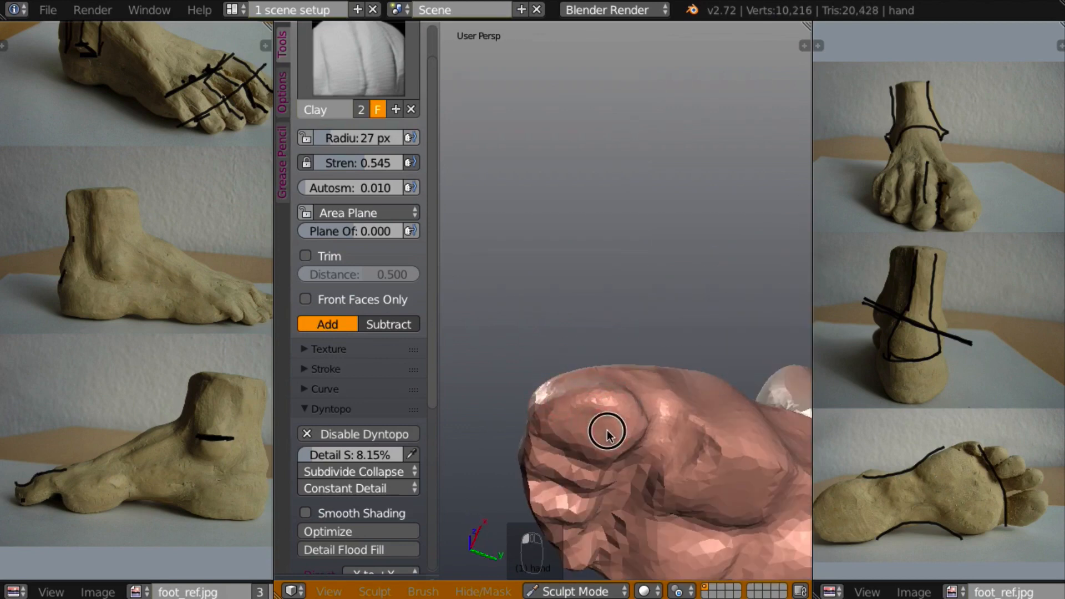
mouse_move(628, 418)
middle_mouse_down()
mouse_move(603, 373)
mouse_move(629, 429)
middle_mouse_up()
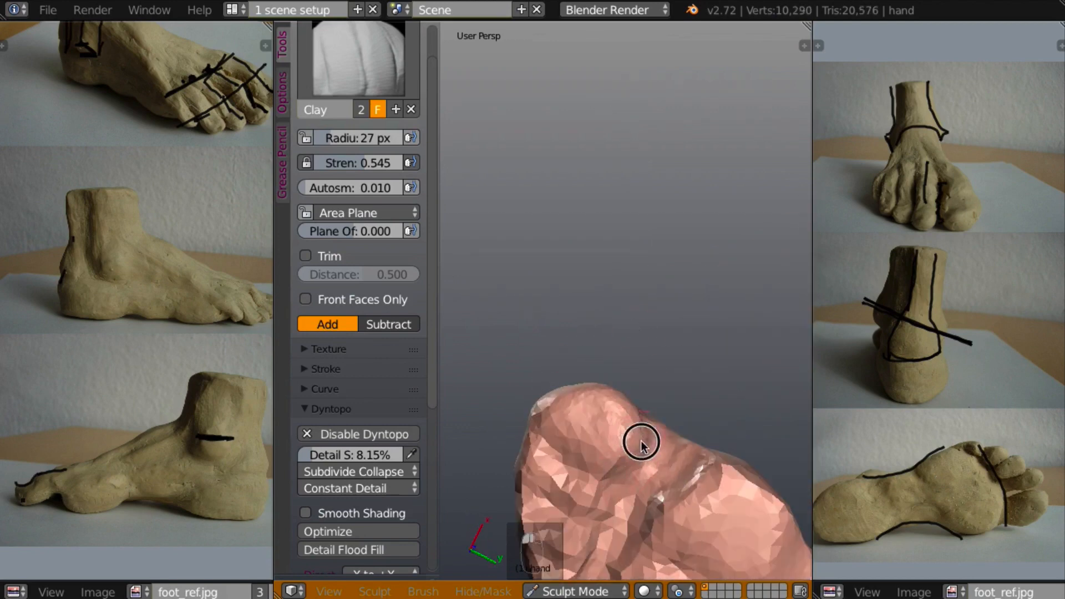
mouse_move(641, 440)
left_mouse_down()
mouse_move(637, 451)
mouse_move(555, 441)
left_mouse_up()
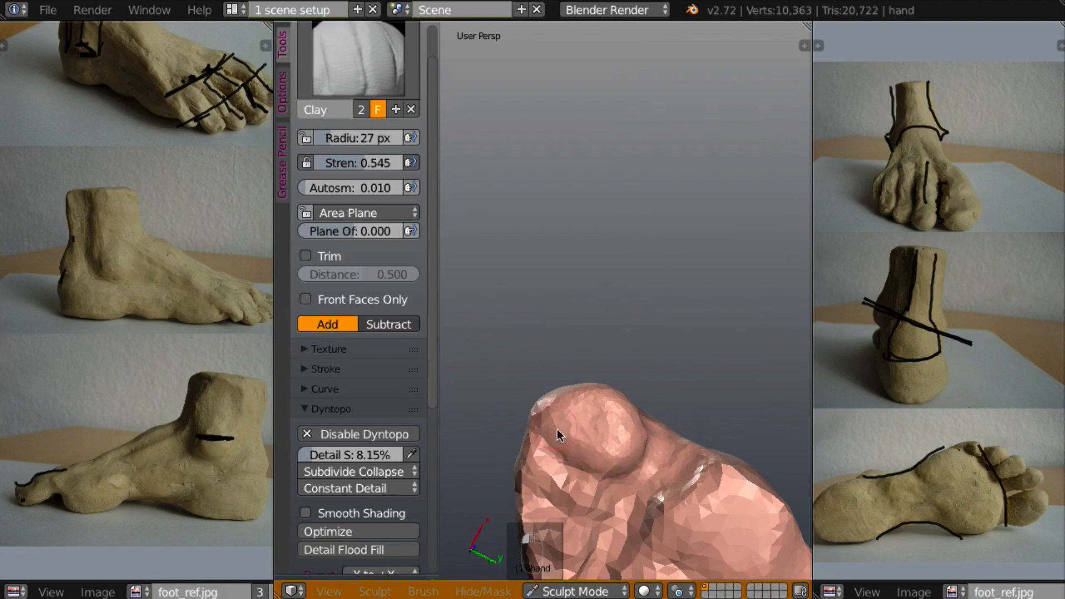
Carve a crease around the big toe's pad where it meets the sole and small toes with the Crease brush.
key("shift+c")
mouse_move(554, 425)
middle_mouse_down()
mouse_move(586, 477)
mouse_move(519, 433)
middle_mouse_up()
mouse_move(554, 450)
left_mouse_down()
mouse_move(573, 456)
mouse_move(573, 440)
left_mouse_up()
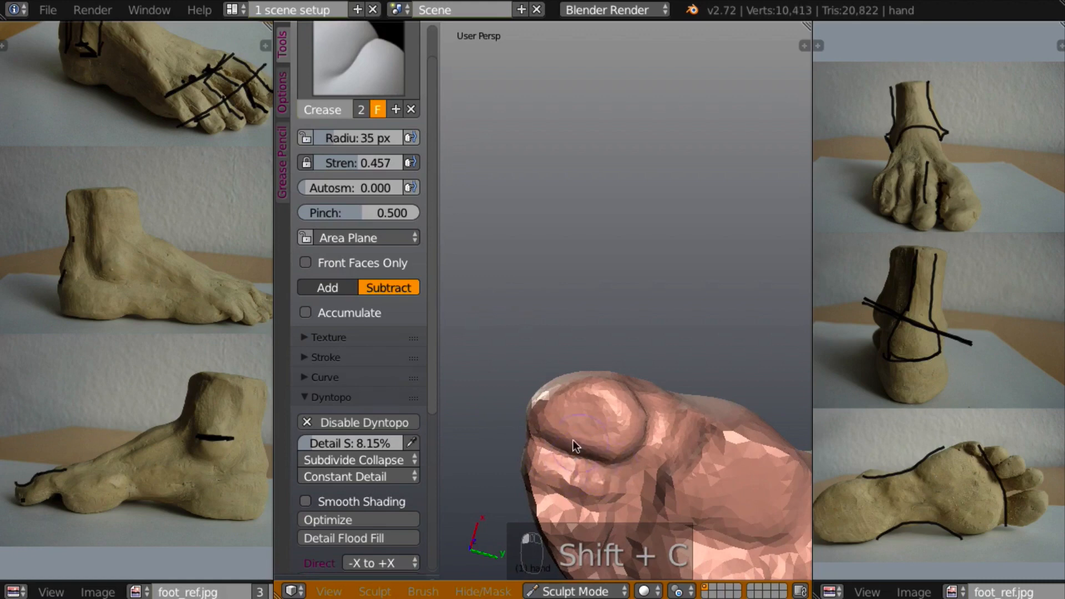
middle_click_drag(573, 441, 601, 460)
left_click_drag(604, 490, 658, 485)
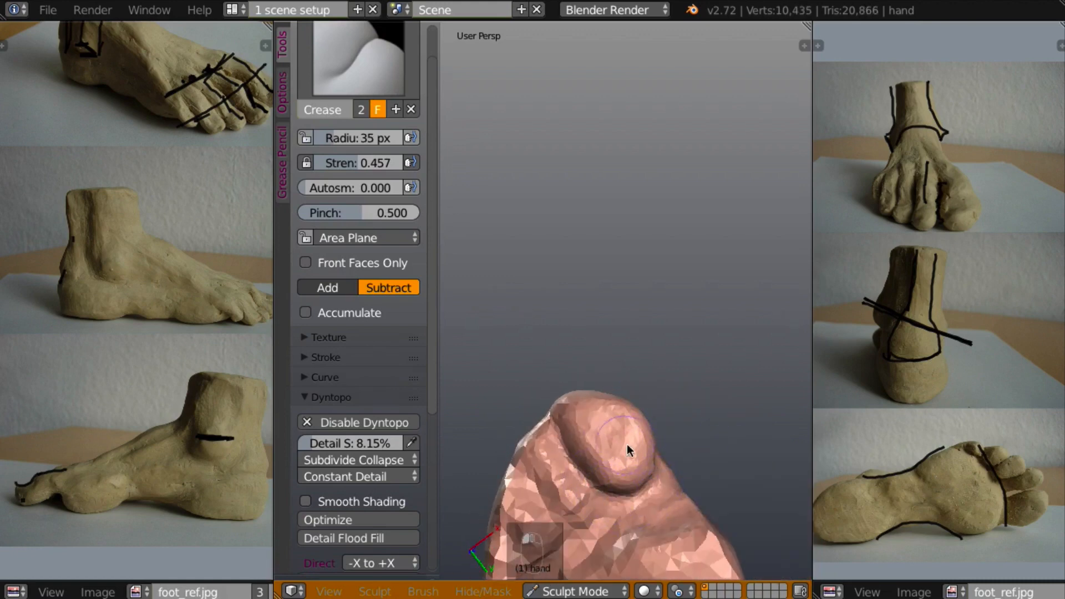
Deepen the gap between the big toe and the small toes from above and from the front with the Crease brush.
middle_click_drag(626, 443, 587, 412)
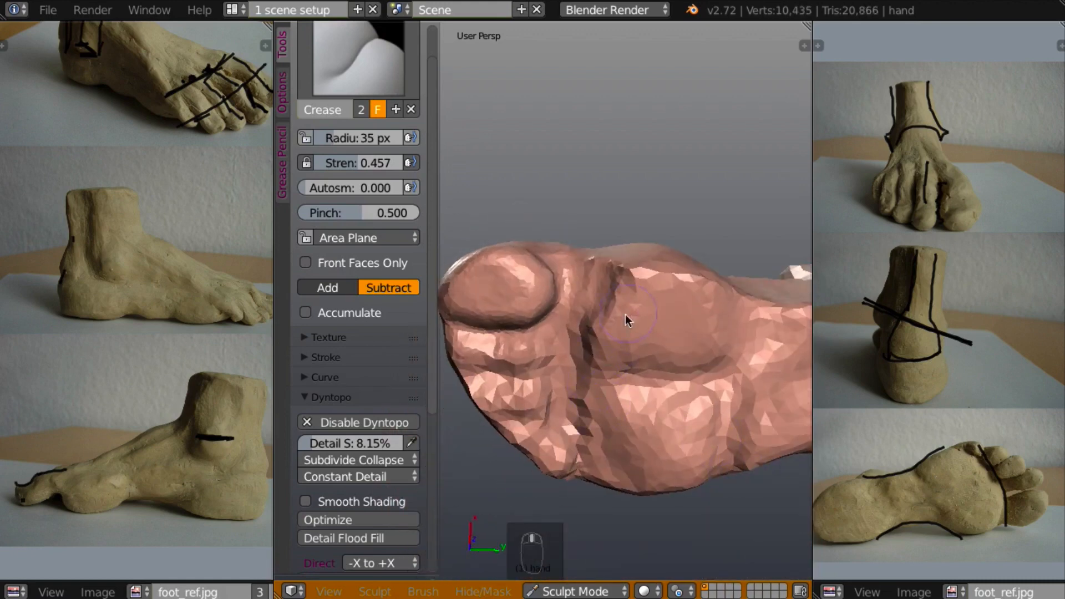
mouse_move(624, 314)
middle_mouse_down()
mouse_move(592, 325)
mouse_move(622, 386)
mouse_move(649, 403)
mouse_move(656, 444)
mouse_move(648, 464)
middle_mouse_up()
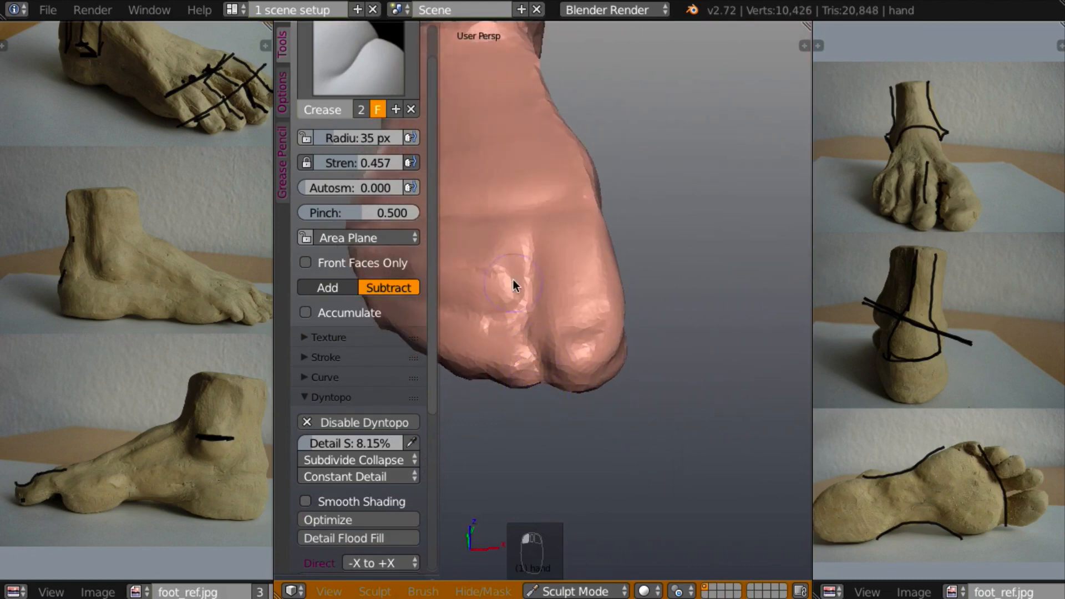
left_click_drag(529, 277, 536, 322)
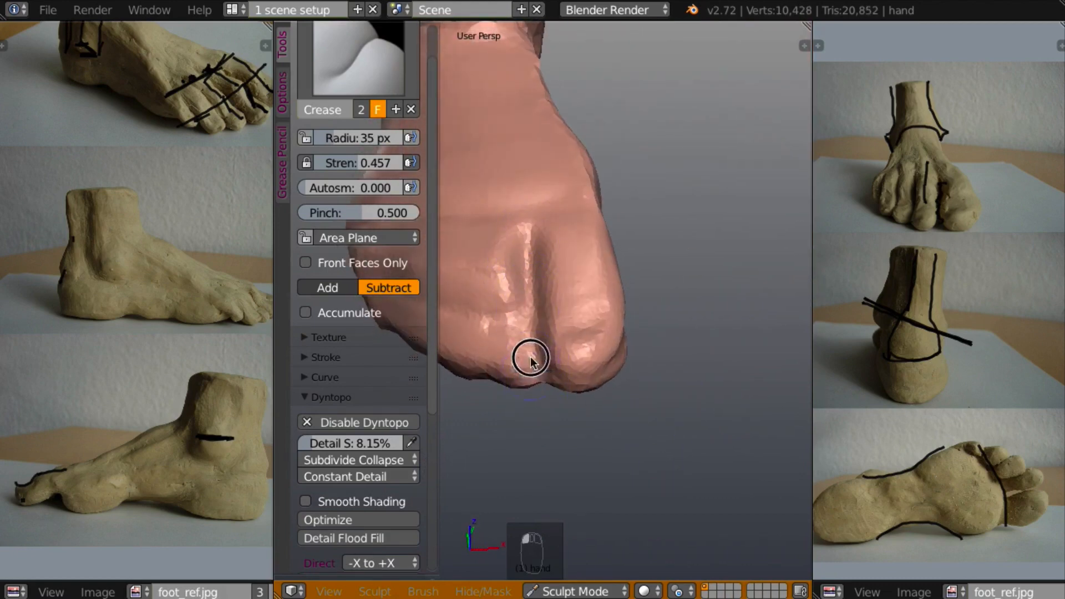
mouse_move(530, 360)
left_mouse_down()
mouse_move(528, 331)
mouse_move(528, 375)
mouse_move(532, 328)
left_mouse_up()
middle_click_drag(532, 328, 547, 366)
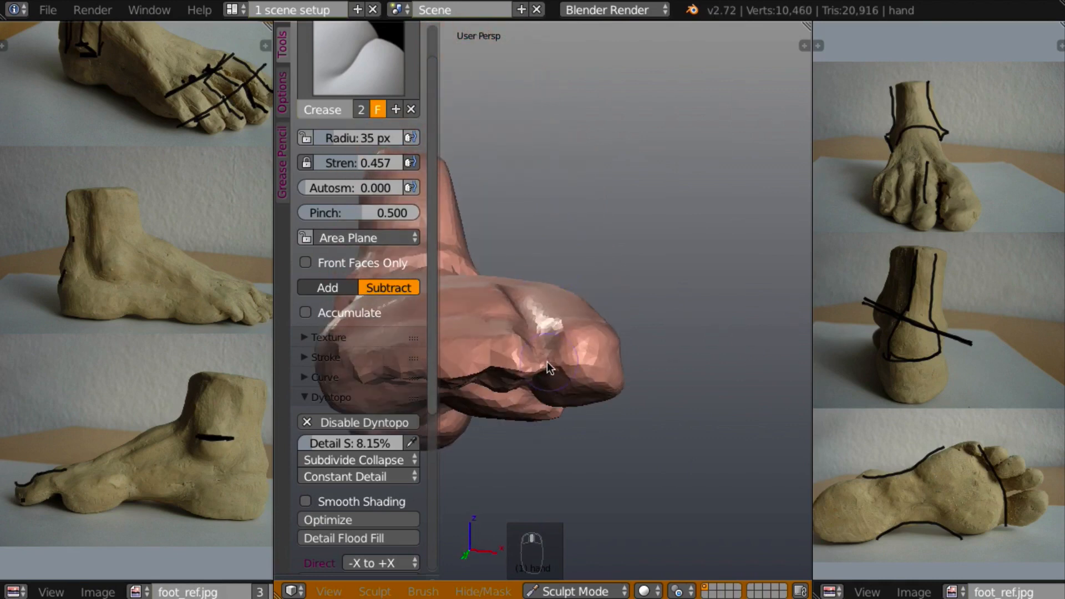
left_click_drag(546, 365, 537, 381)
Pull the gap between the big toe and the small toes open back to the toe base with Snake Hook.
mouse_move(537, 381)
middle_mouse_down()
mouse_move(466, 476)
mouse_move(617, 480)
mouse_move(603, 384)
middle_mouse_up()
key("k")
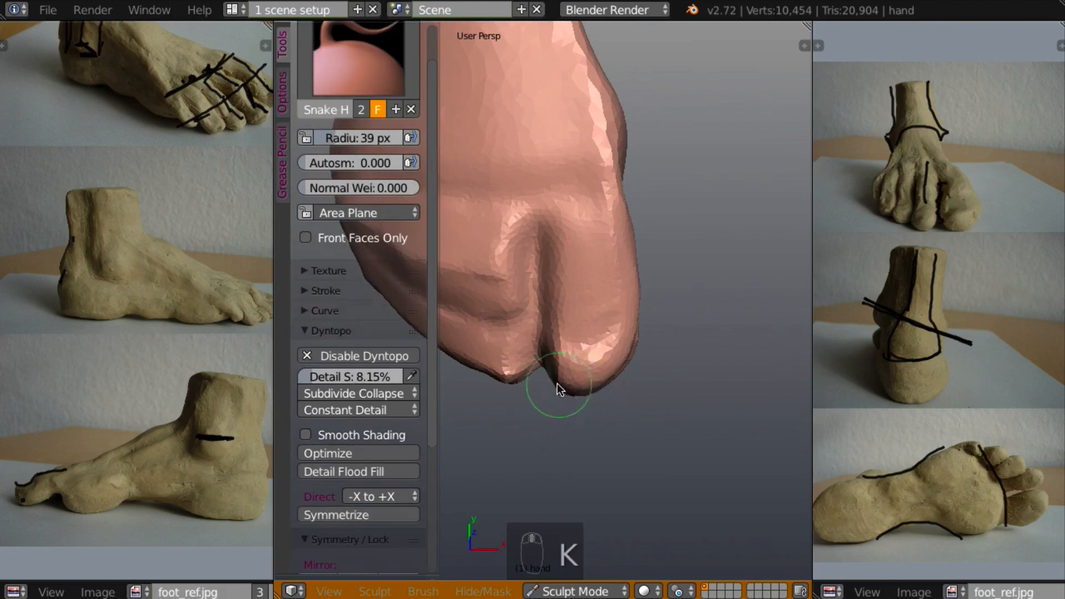
mouse_move(537, 361)
left_mouse_down()
mouse_move(540, 228)
mouse_move(536, 239)
left_mouse_up()
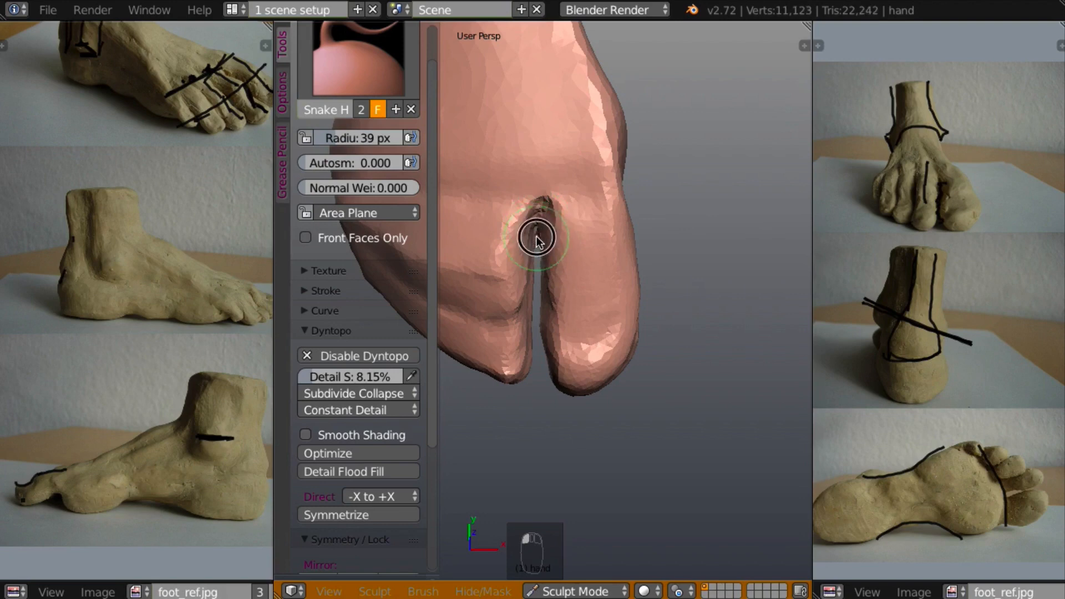
Carve the base of the toe gap and the big toe's wall facing it with the Clay brush.
middle_click_drag(543, 237, 620, 128)
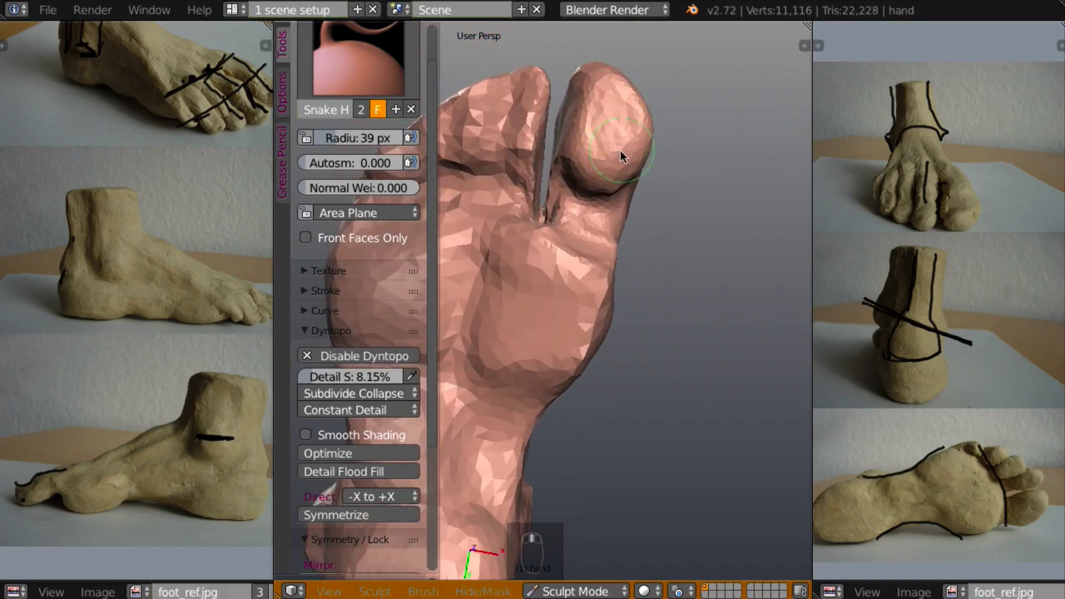
key("c")
scroll(609, 225, "up", 3)
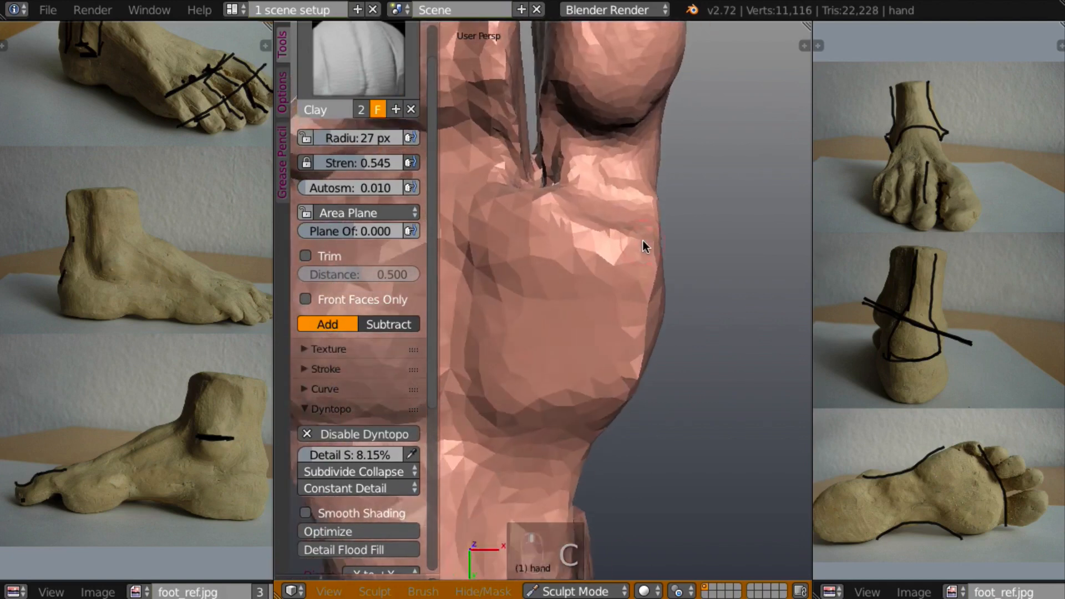
middle_click_drag(526, 111, 533, 118)
mouse_move(543, 94)
left_mouse_down()
mouse_move(544, 155)
mouse_move(533, 97)
left_mouse_up()
middle_click_drag(531, 93, 587, 108)
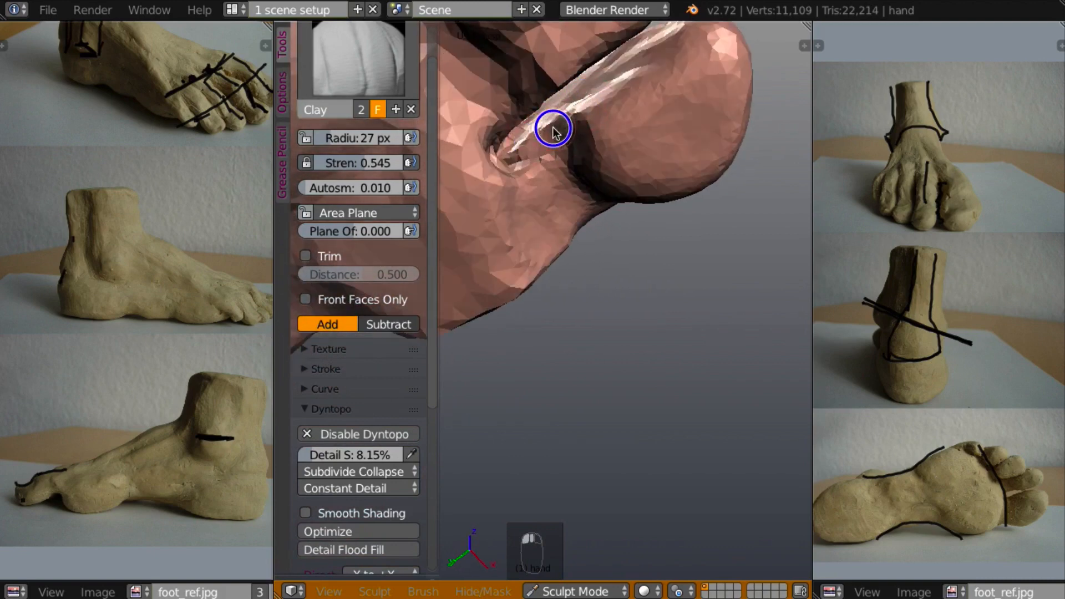
mouse_move(551, 131)
left_mouse_down()
mouse_move(524, 147)
mouse_move(573, 107)
mouse_move(541, 147)
mouse_move(547, 176)
mouse_move(556, 161)
mouse_move(518, 165)
mouse_move(554, 148)
left_mouse_up()
mouse_move(554, 148)
middle_mouse_down()
mouse_move(501, 238)
mouse_move(528, 287)
mouse_move(568, 318)
mouse_move(610, 318)
mouse_move(554, 196)
middle_mouse_up()
mouse_move(544, 183)
left_mouse_down()
mouse_move(548, 131)
mouse_move(547, 184)
mouse_move(527, 174)
mouse_move(530, 148)
mouse_move(532, 200)
left_mouse_up()
mouse_move(533, 199)
middle_mouse_down()
mouse_move(649, 269)
mouse_move(631, 191)
mouse_move(626, 225)
middle_mouse_up()
Set the Clay brush radius to 37 px and carve in the inner side of the big toe's base.
middle_click_drag(659, 186, 676, 217)
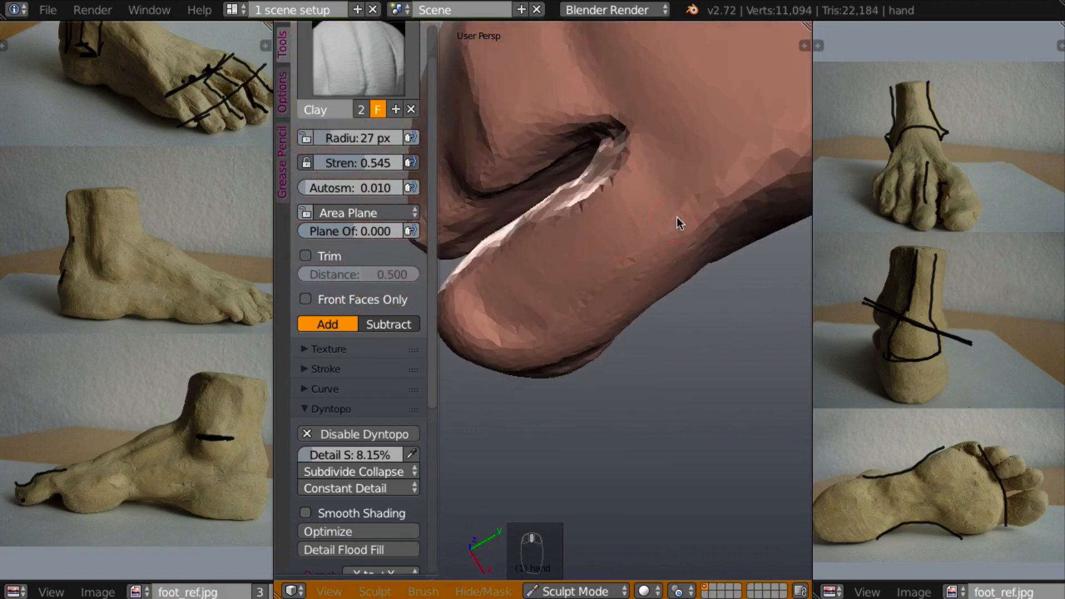
mouse_move(666, 249)
left_mouse_down()
mouse_move(637, 266)
mouse_move(666, 276)
mouse_move(677, 266)
left_mouse_up()
middle_click_drag(679, 256, 681, 231)
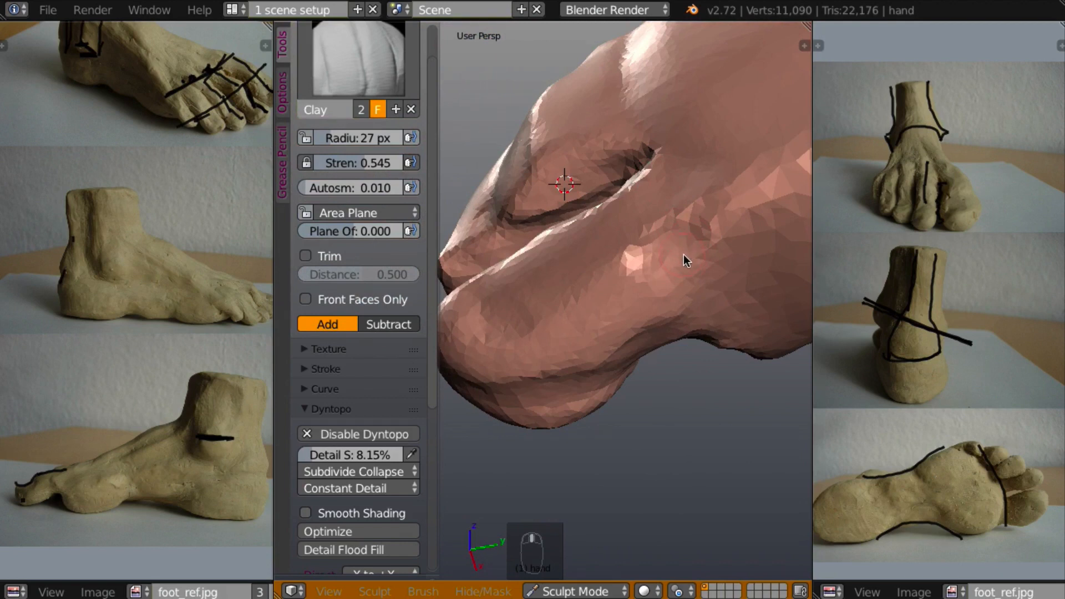
left_click(705, 293)
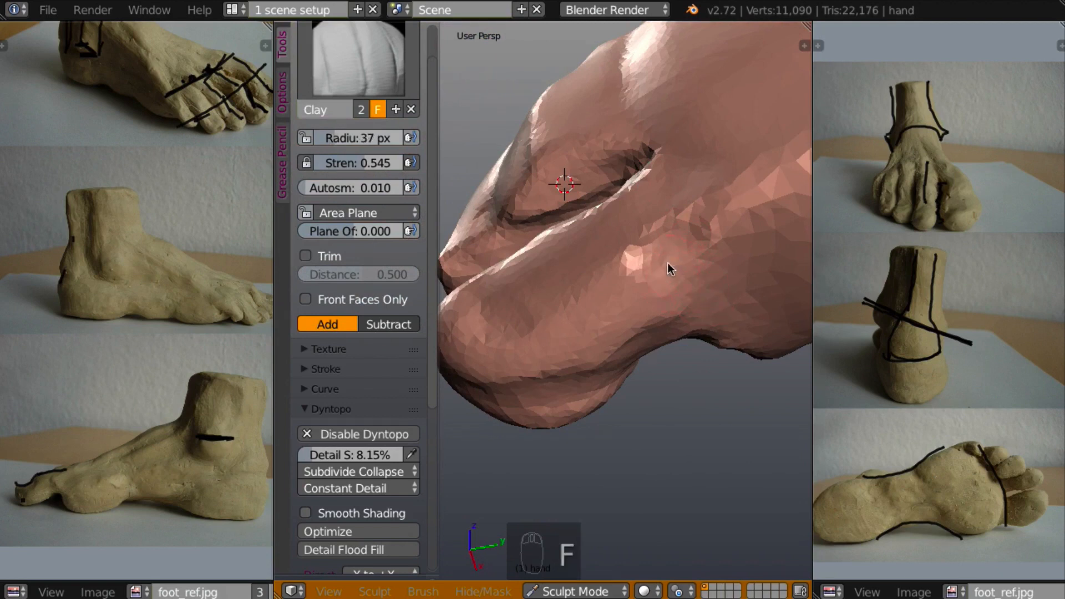
mouse_move(654, 260)
left_mouse_down()
mouse_move(642, 257)
mouse_move(695, 295)
mouse_move(694, 211)
mouse_move(701, 285)
mouse_move(663, 309)
mouse_move(666, 295)
left_mouse_up()
mouse_move(666, 295)
middle_mouse_down()
mouse_move(769, 304)
mouse_move(653, 320)
mouse_move(673, 269)
mouse_move(561, 255)
middle_mouse_up()
mouse_move(560, 255)
left_mouse_down()
mouse_move(554, 269)
mouse_move(557, 254)
left_mouse_up()
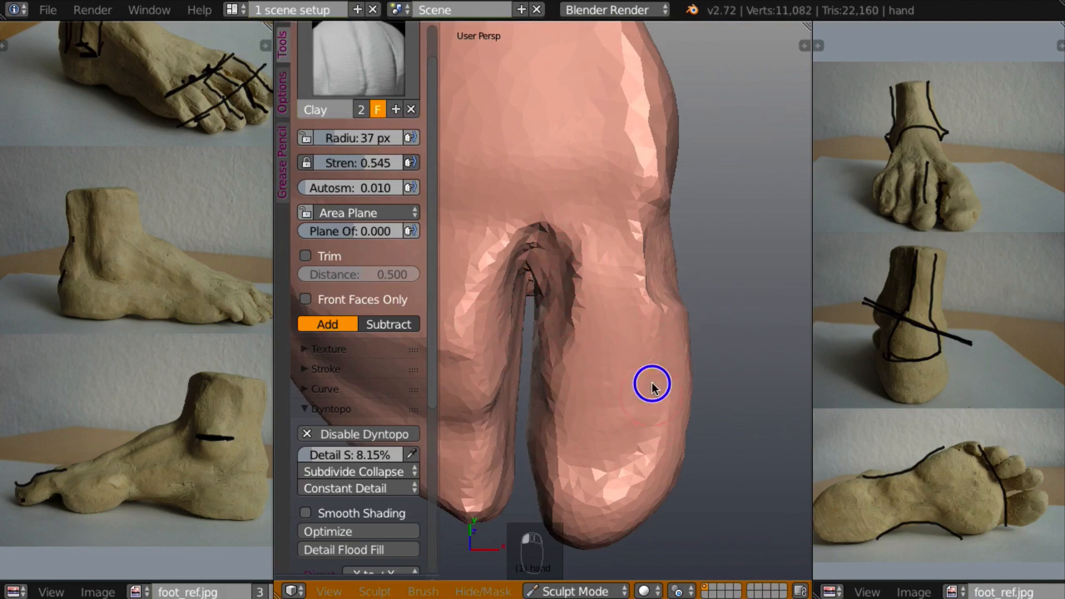
Shape the top of the big toe by carving in both sides around its middle joint with the Clay brush.
left_click_drag(652, 386, 660, 421)
left_click_drag(551, 413, 563, 372)
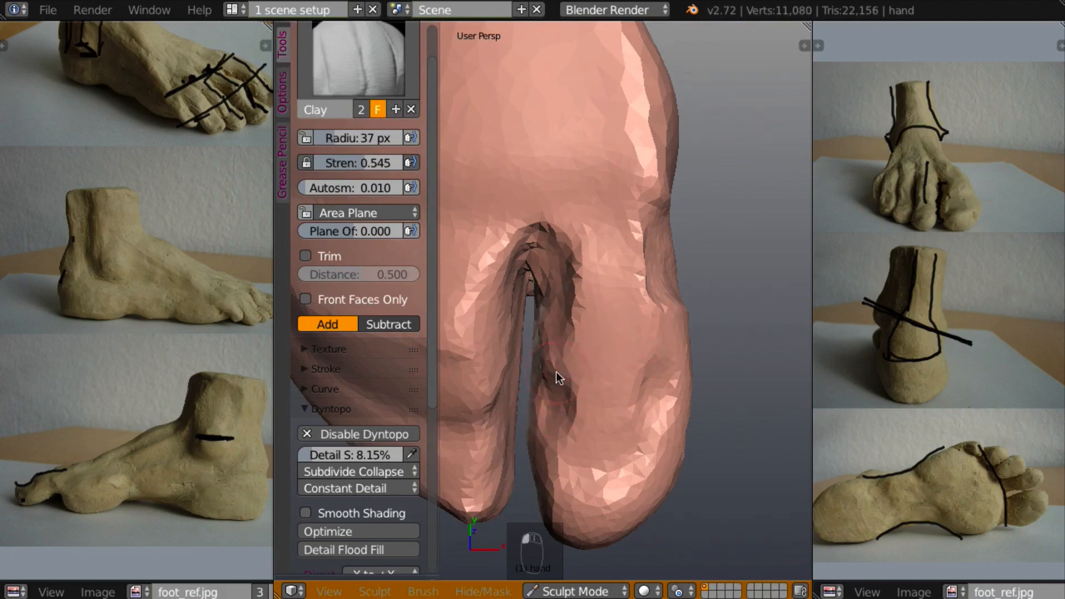
mouse_move(632, 335)
left_mouse_down()
mouse_move(623, 338)
mouse_move(648, 335)
mouse_move(621, 351)
mouse_move(672, 385)
left_mouse_up()
middle_click_drag(673, 385, 623, 411)
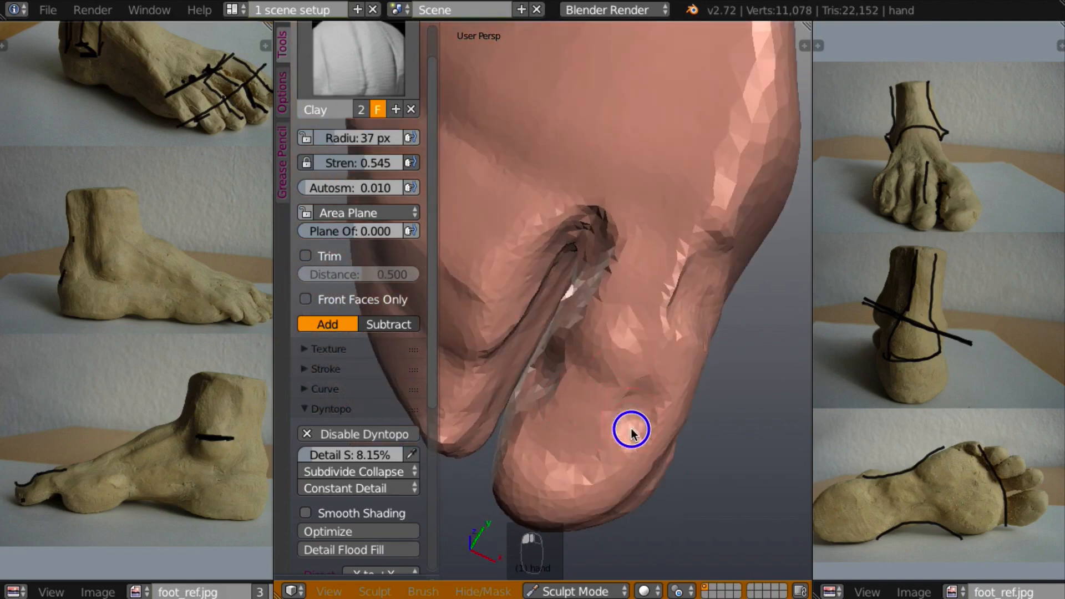
mouse_move(632, 432)
left_mouse_down()
mouse_move(659, 392)
mouse_move(687, 399)
mouse_move(641, 432)
left_mouse_up()
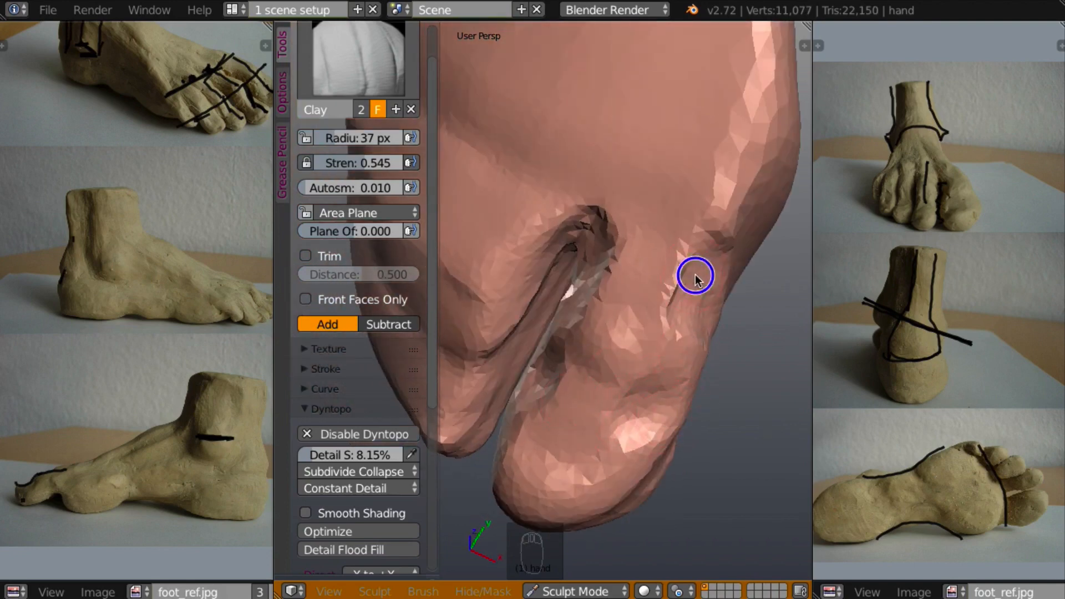
left_click_drag(674, 270, 743, 294)
Rework the back of the toe gap and the adjoining big toe wall with the Clay brush.
middle_click_drag(743, 294, 610, 324)
mouse_move(610, 325)
left_mouse_down()
mouse_move(582, 327)
mouse_move(554, 304)
mouse_move(582, 328)
left_mouse_up()
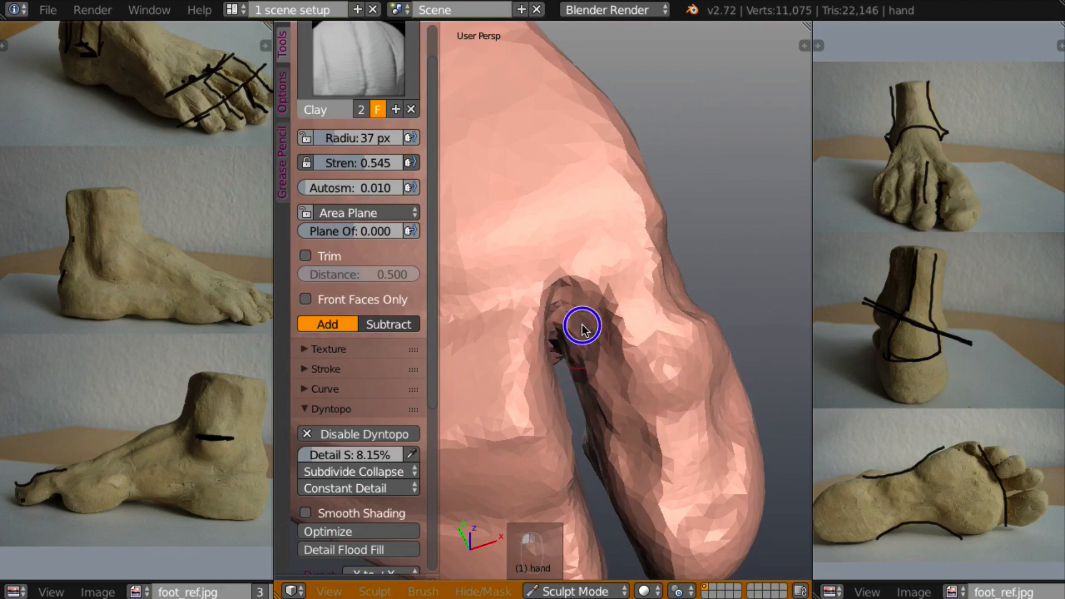
middle_click_drag(582, 328, 531, 411)
mouse_move(531, 412)
left_mouse_down()
mouse_move(582, 377)
mouse_move(589, 345)
left_mouse_up()
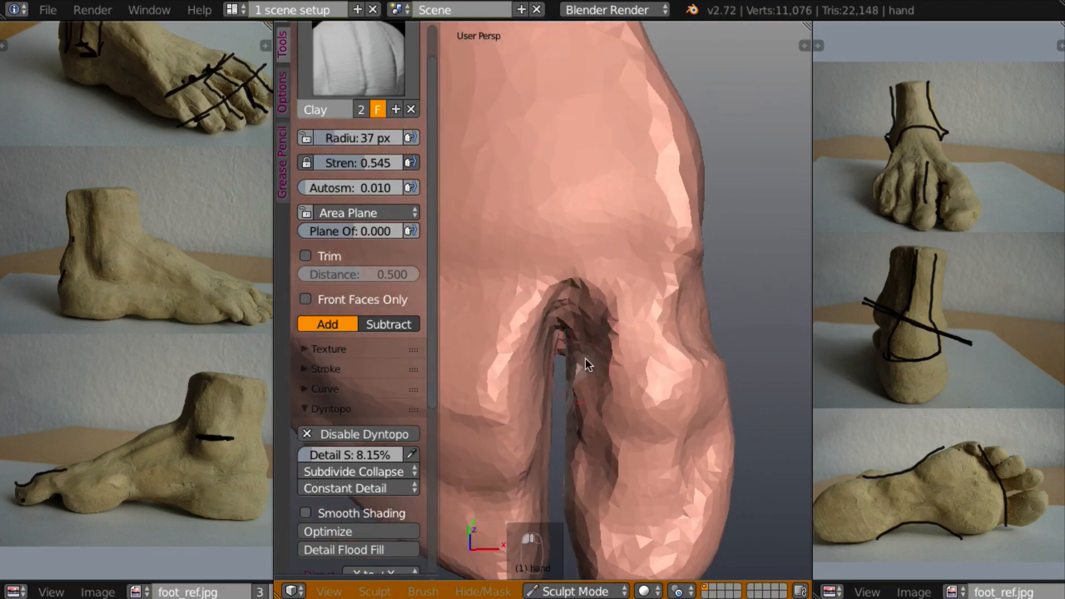
Carve the crease between the big toe's base and the ball of the foot on the inner side with the Clay brush.
middle_click_drag(585, 358, 546, 493)
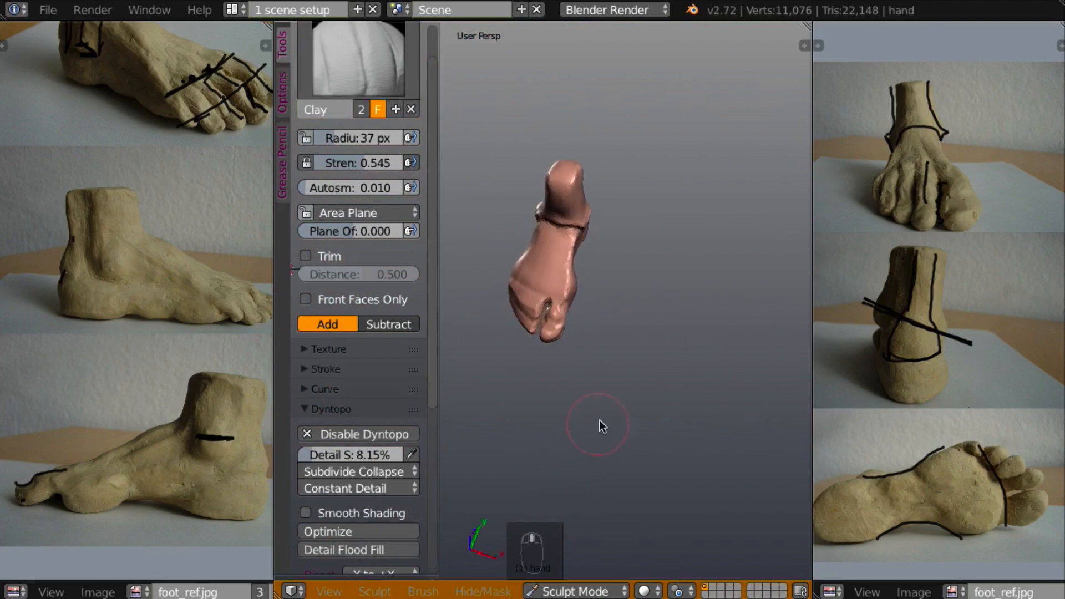
middle_click_drag(600, 420, 520, 292)
middle_click_drag(596, 487, 557, 411)
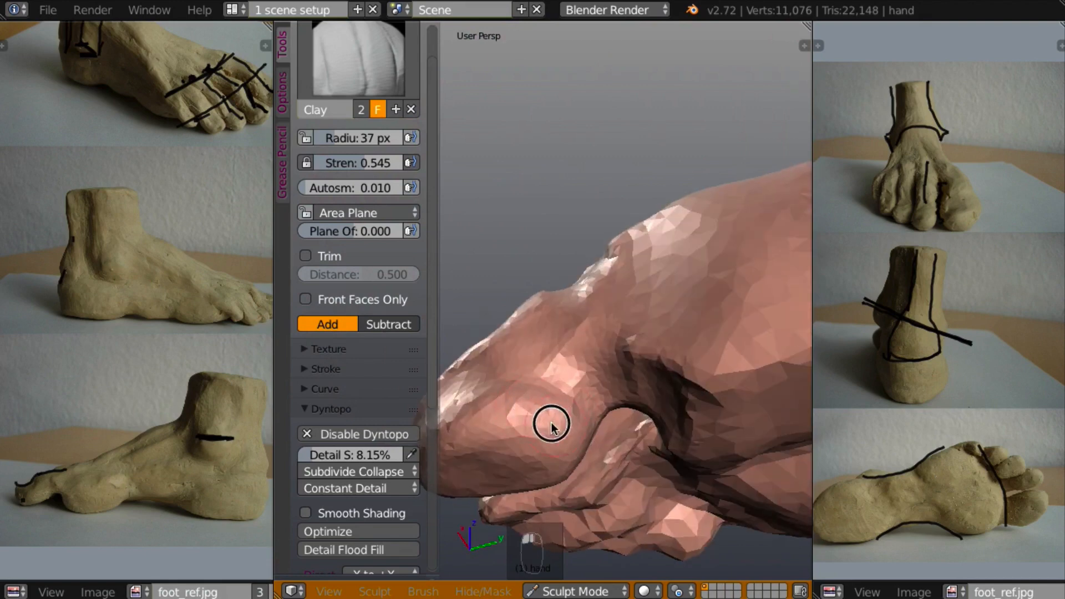
middle_click_drag(594, 447, 564, 361)
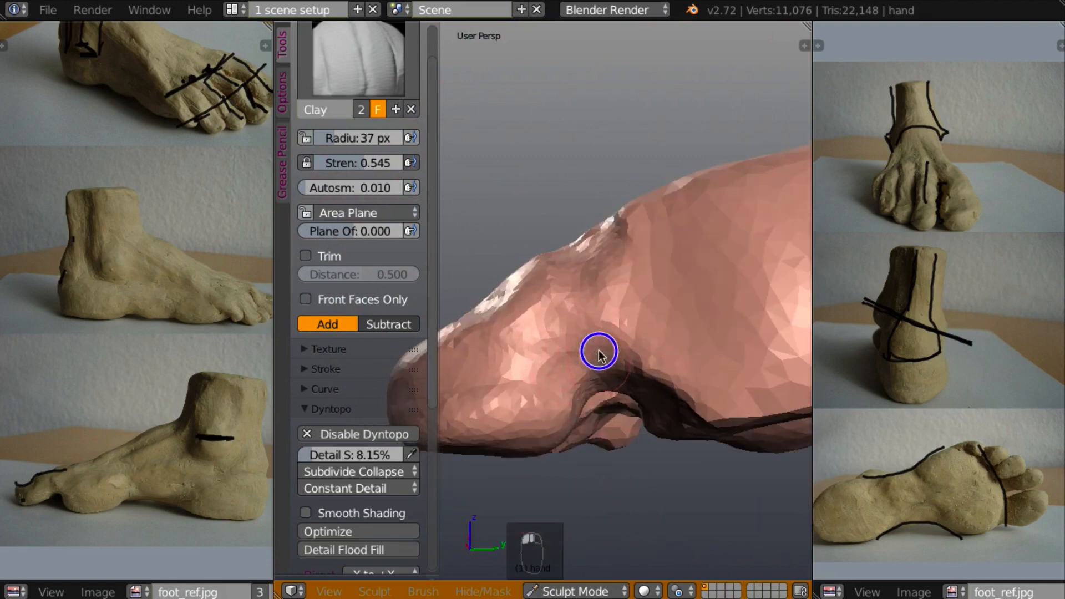
mouse_move(610, 300)
left_mouse_down()
mouse_move(633, 359)
mouse_move(645, 361)
left_mouse_up()
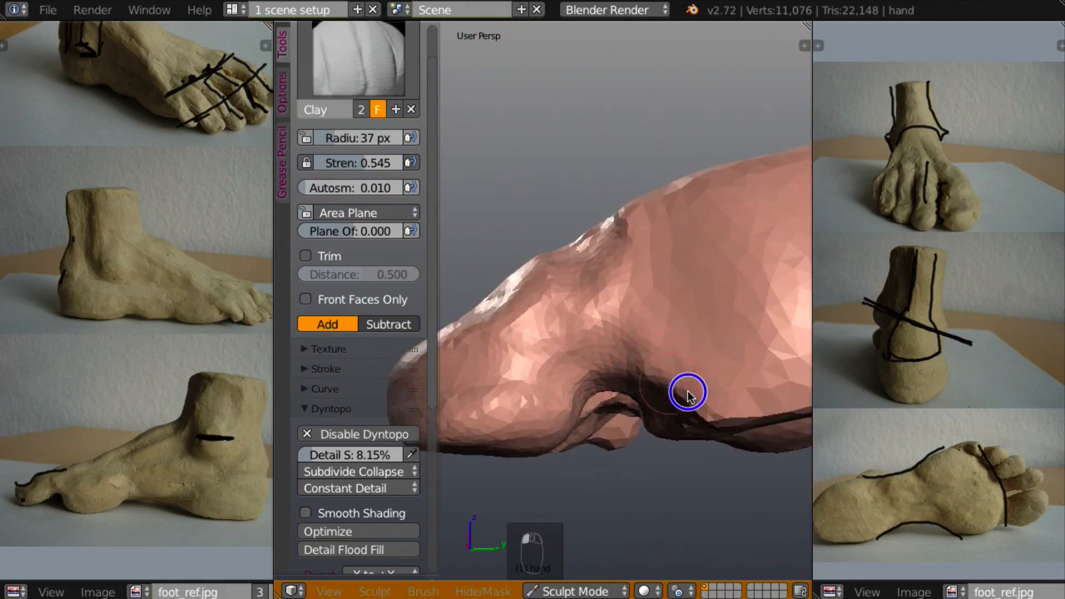
left_click_drag(688, 395, 650, 362)
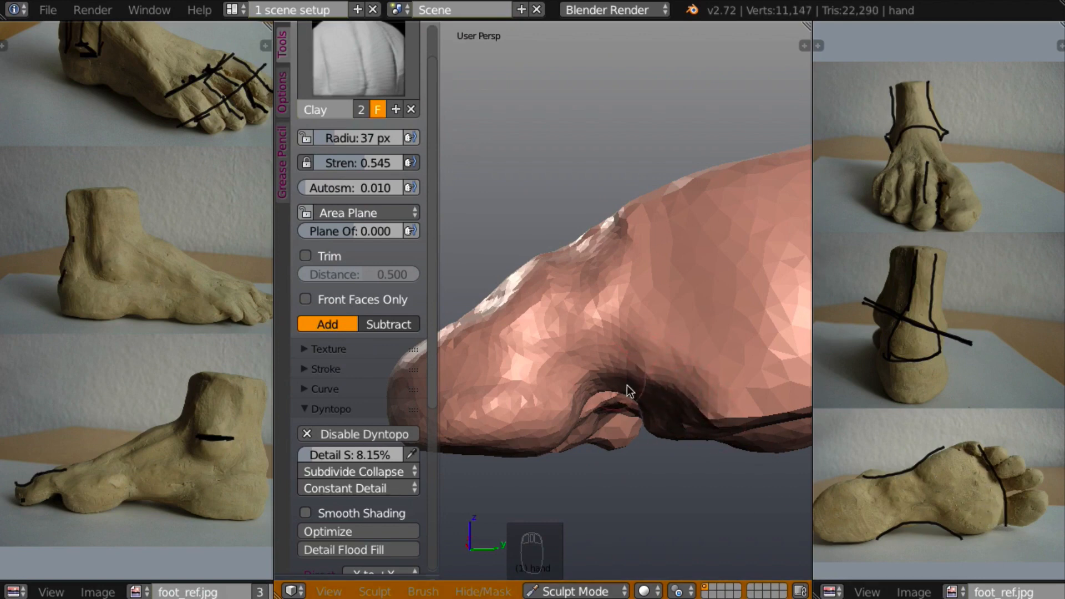
Shape the inner side of the ball of the foot and its lower edge behind the big toe with the Clay brush.
mouse_move(627, 384)
middle_mouse_down()
mouse_move(677, 315)
mouse_move(662, 360)
mouse_move(668, 340)
mouse_move(623, 398)
mouse_move(691, 378)
mouse_move(694, 353)
mouse_move(750, 377)
mouse_move(594, 419)
mouse_move(598, 405)
middle_mouse_up()
mouse_move(473, 340)
left_mouse_down()
mouse_move(505, 304)
mouse_move(482, 314)
left_mouse_up()
mouse_move(481, 314)
middle_mouse_down()
mouse_move(586, 218)
mouse_move(540, 337)
middle_mouse_up()
mouse_move(541, 337)
left_mouse_down()
mouse_move(527, 348)
mouse_move(544, 348)
left_mouse_up()
mouse_move(502, 380)
left_mouse_down()
mouse_move(547, 368)
mouse_move(534, 364)
mouse_move(624, 388)
mouse_move(511, 347)
mouse_move(627, 397)
mouse_move(558, 381)
mouse_move(633, 394)
left_mouse_up()
middle_click_drag(633, 395, 591, 445)
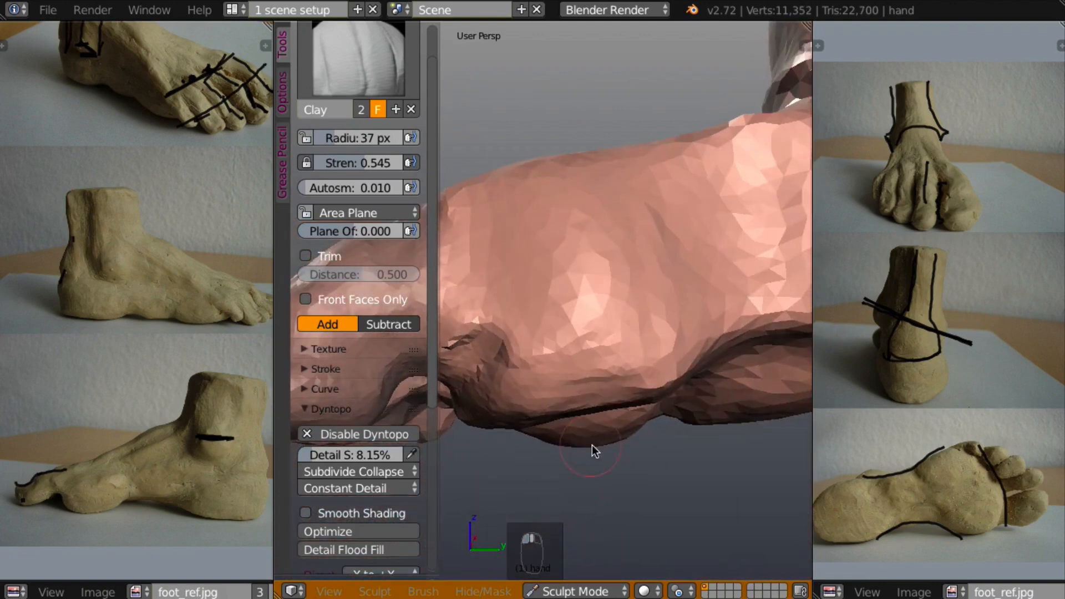
Mark the three divisions between the four small toes on top of the toe mass with the Crease brush at 35 px radius.
scroll(621, 478, "down", 6)
mouse_move(622, 480)
middle_mouse_down()
mouse_move(564, 514)
mouse_move(702, 448)
mouse_move(775, 445)
mouse_move(674, 475)
mouse_move(677, 428)
mouse_move(691, 427)
mouse_move(697, 403)
mouse_move(506, 376)
mouse_move(654, 380)
mouse_move(643, 423)
mouse_move(680, 437)
mouse_move(665, 409)
mouse_move(714, 421)
mouse_move(744, 387)
mouse_move(713, 450)
mouse_move(711, 437)
mouse_move(576, 352)
mouse_move(547, 291)
mouse_move(628, 424)
mouse_move(558, 355)
mouse_move(677, 328)
mouse_move(734, 479)
mouse_move(580, 395)
middle_mouse_up()
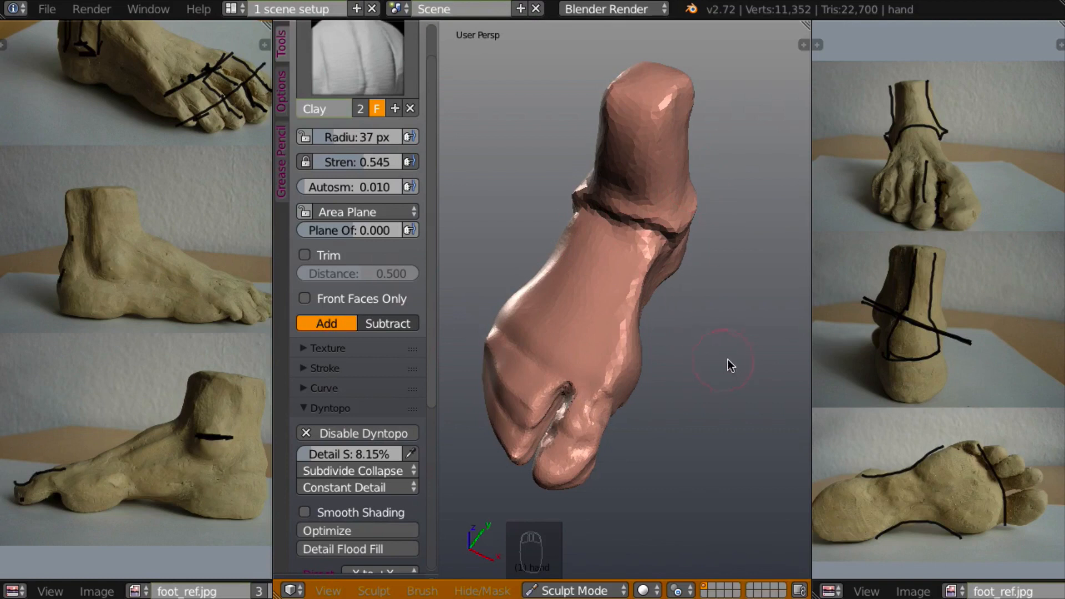
middle_click_drag(728, 359, 820, 345)
mouse_move(730, 345)
middle_mouse_down()
mouse_move(716, 285)
mouse_move(697, 360)
middle_mouse_up()
scroll(713, 324, "up", 2)
middle_click_drag(714, 322, 710, 308)
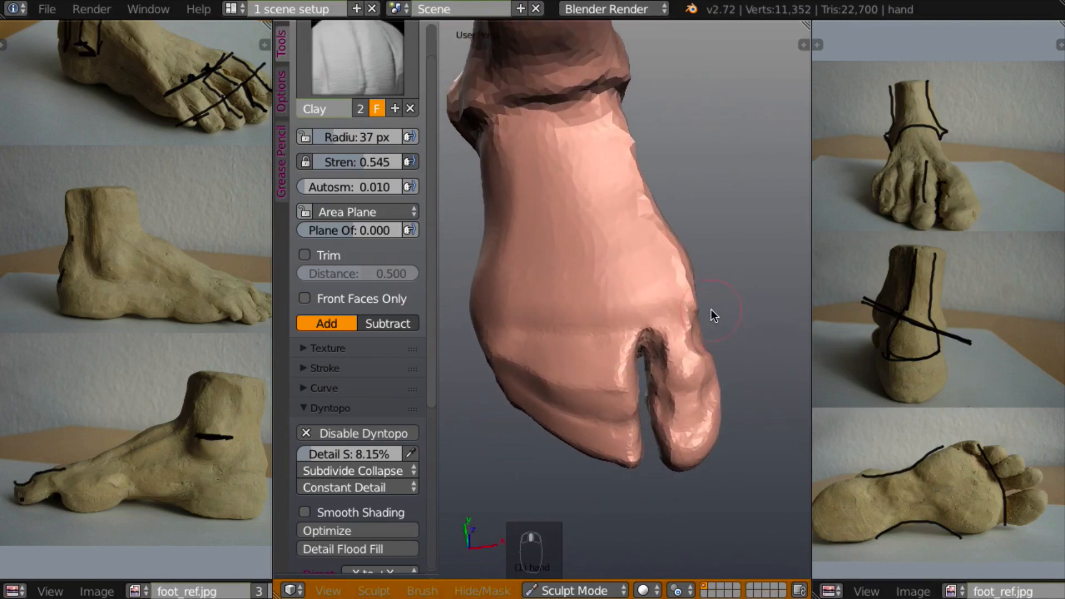
key("shift+c")
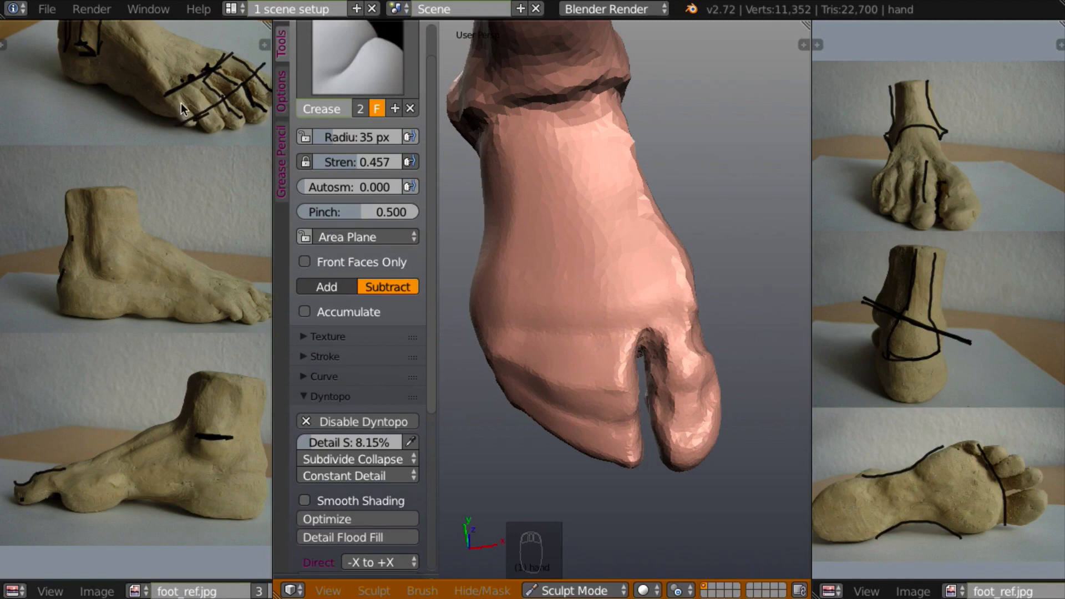
mouse_move(598, 363)
left_mouse_down()
mouse_move(578, 359)
mouse_move(591, 333)
left_mouse_up()
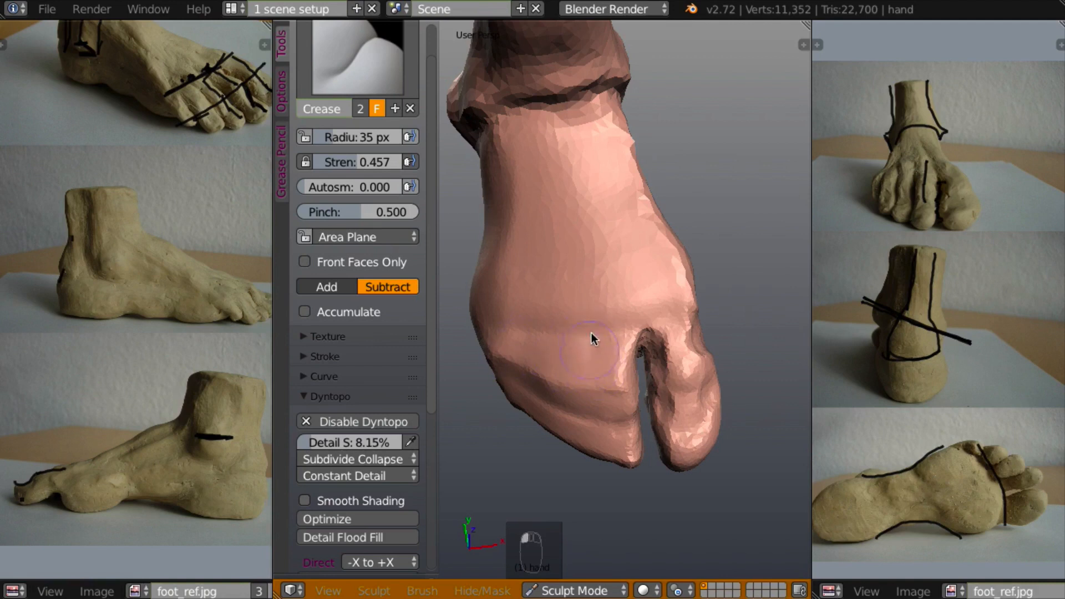
left_click_drag(593, 393, 585, 431)
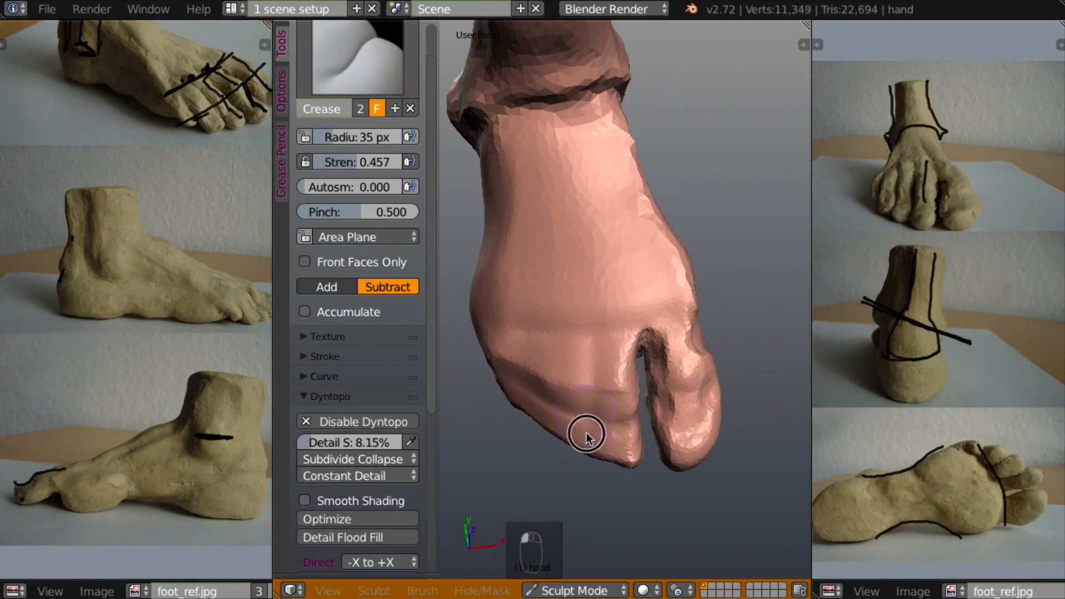
mouse_move(558, 340)
left_mouse_down()
mouse_move(551, 428)
mouse_move(557, 411)
left_mouse_up()
mouse_move(520, 332)
left_mouse_down()
mouse_move(506, 355)
mouse_move(509, 388)
left_mouse_up()
Lower the dyntopo detail size to 7.39% and deepen the three grooves between the small toes with a 26 px Crease brush.
mouse_move(508, 388)
middle_mouse_down()
mouse_move(543, 333)
mouse_move(504, 352)
mouse_move(511, 356)
mouse_move(475, 352)
mouse_move(468, 437)
middle_mouse_up()
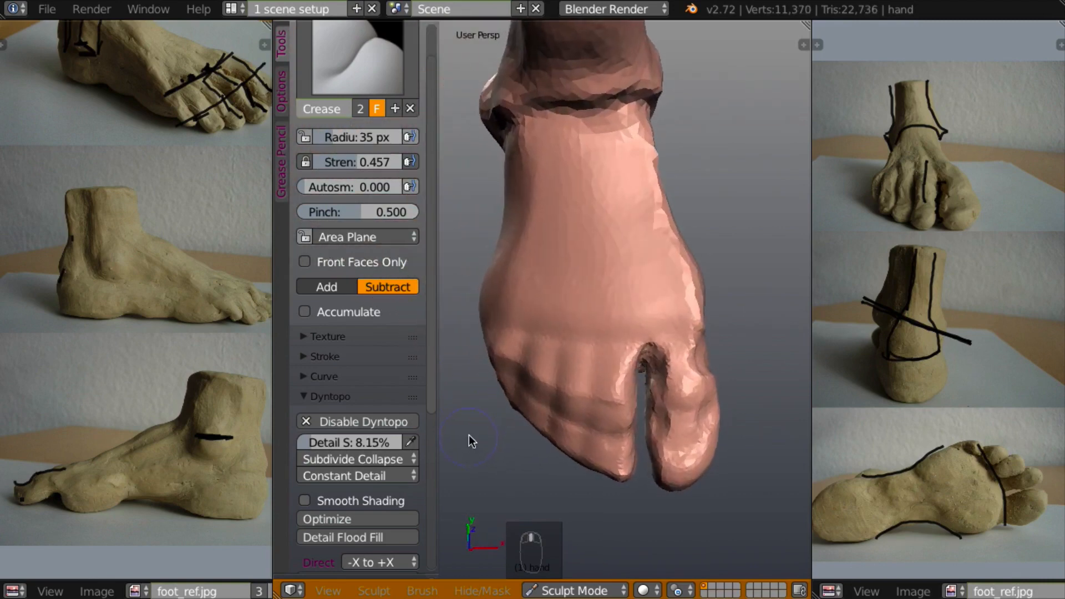
scroll(546, 419, "up", 2)
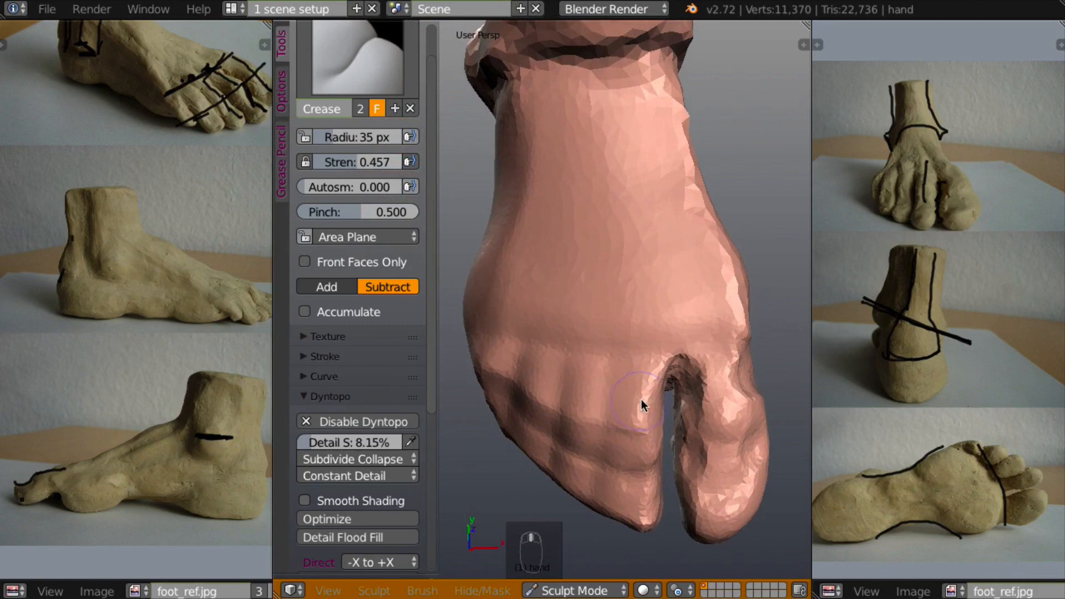
mouse_move(641, 399)
middle_mouse_down()
mouse_move(697, 305)
mouse_move(637, 423)
mouse_move(596, 370)
mouse_move(625, 427)
mouse_move(611, 378)
mouse_move(641, 356)
mouse_move(626, 279)
middle_mouse_up()
scroll(634, 374, "up", 1)
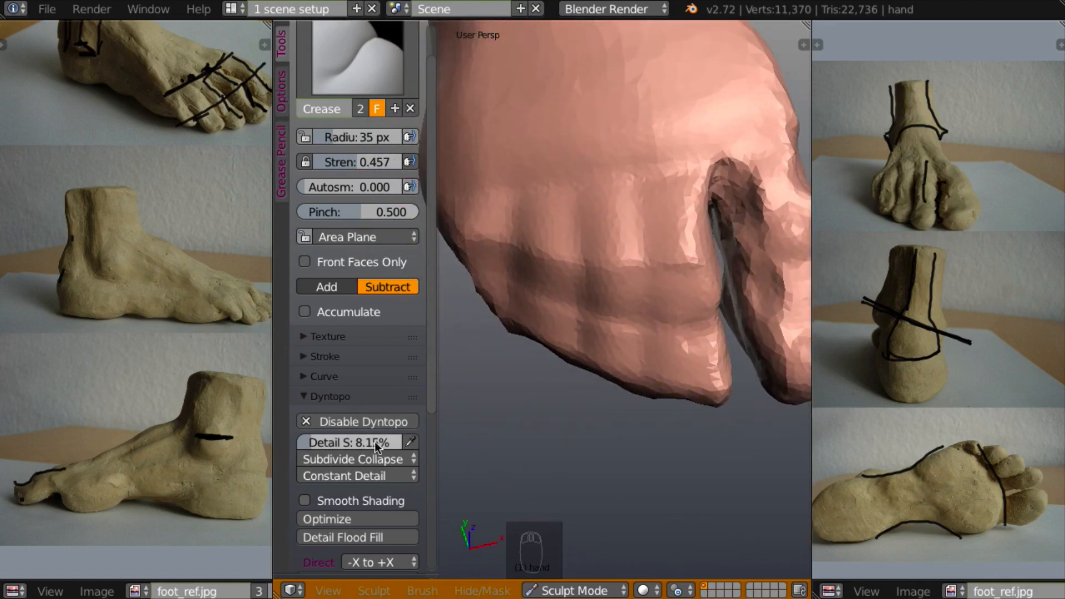
left_click_drag(375, 441, 359, 444)
key("f")
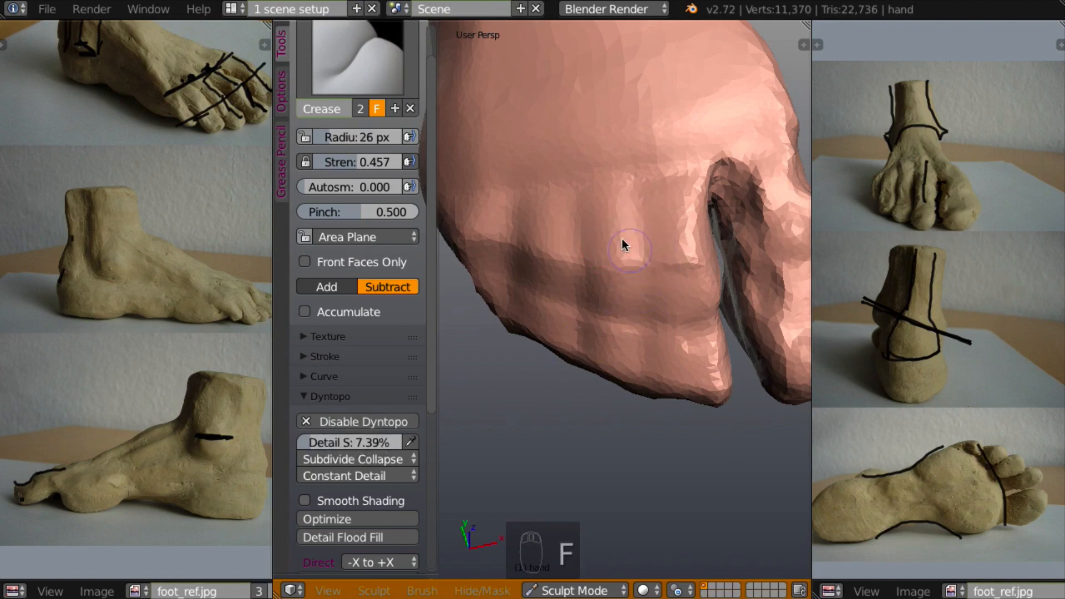
left_click(624, 241)
left_click_drag(644, 169, 640, 352)
left_click_drag(577, 191, 574, 350)
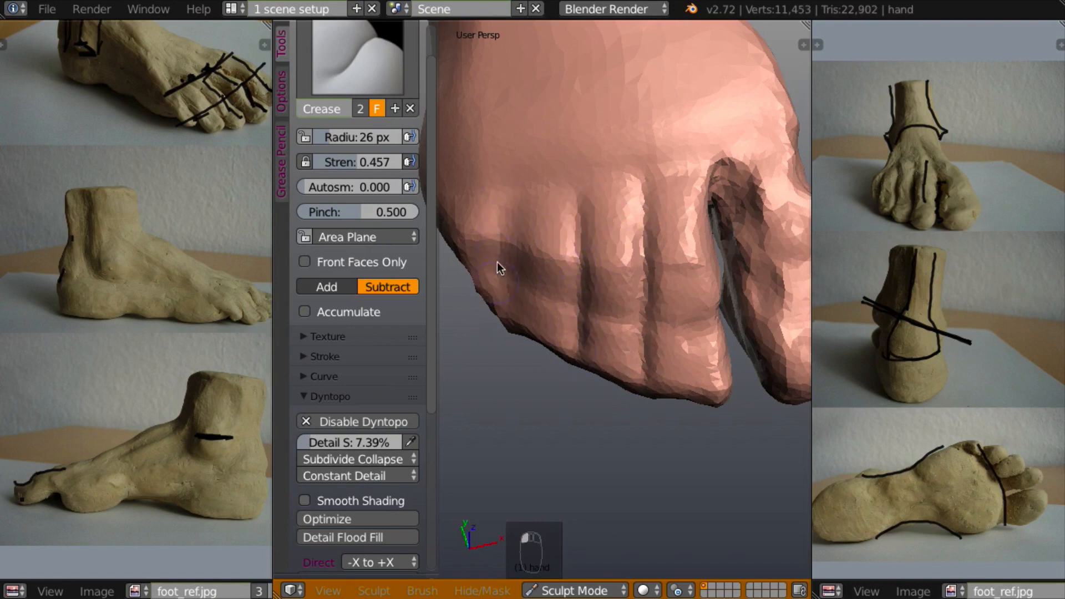
left_click_drag(499, 190, 503, 277)
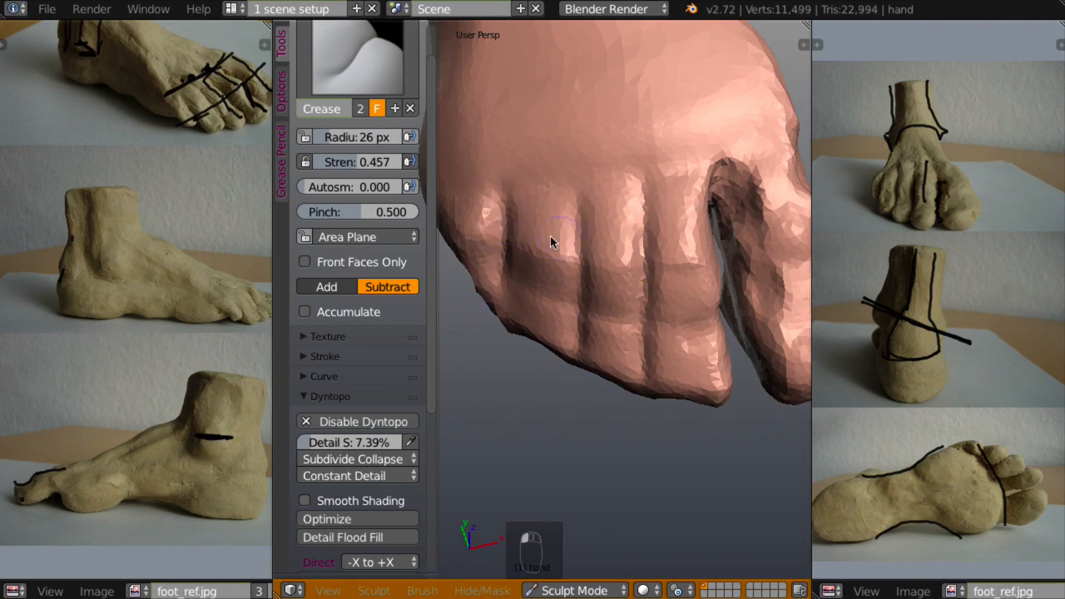
left_click_drag(509, 210, 507, 300)
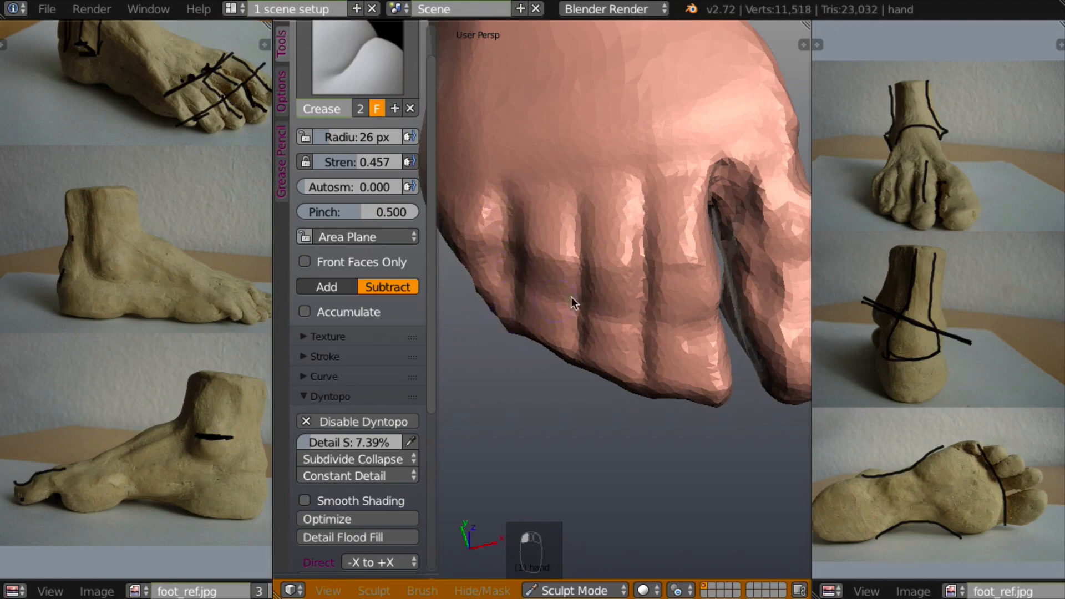
Extend the grooves between the small toes down over the front of the toe tips with the Crease brush.
mouse_move(591, 342)
middle_mouse_down()
mouse_move(680, 325)
mouse_move(642, 376)
mouse_move(667, 288)
mouse_move(637, 358)
middle_mouse_up()
left_click_drag(638, 388, 634, 407)
left_click_drag(581, 379, 587, 414)
middle_click_drag(586, 414, 604, 295)
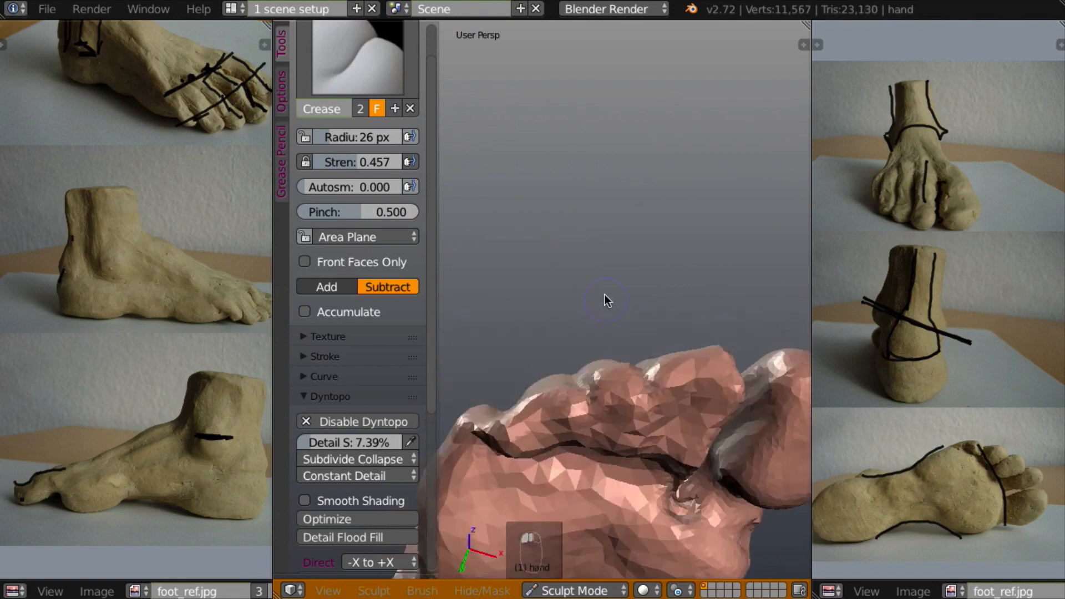
middle_click_drag(540, 405, 534, 302)
mouse_move(516, 327)
left_mouse_down()
mouse_move(494, 352)
mouse_move(506, 351)
left_mouse_up()
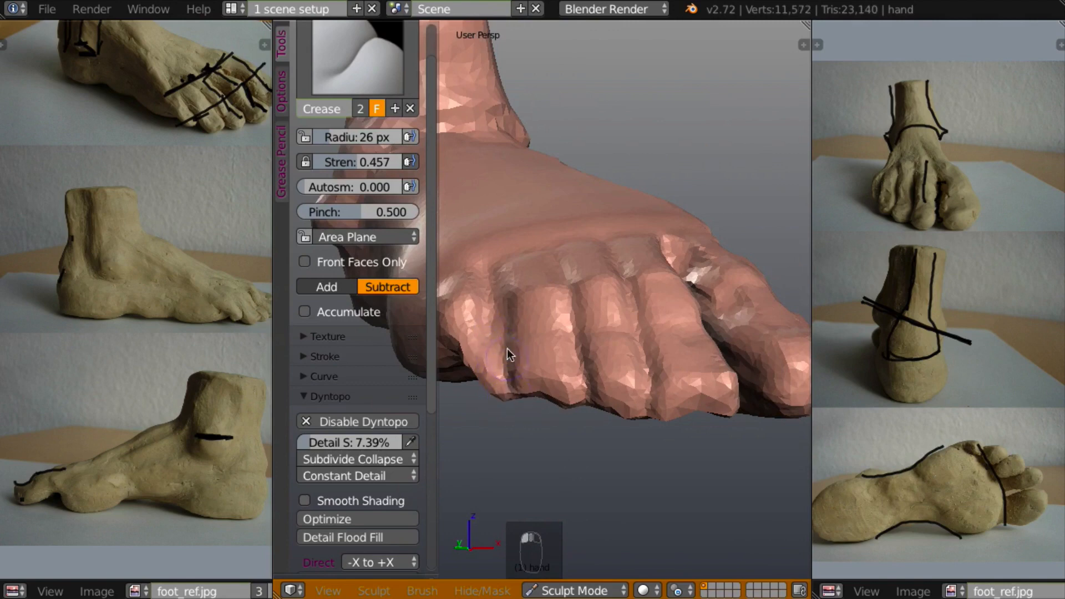
Crease the division between the second and third toes along the underside of the toe mass.
mouse_move(506, 352)
middle_mouse_down()
mouse_move(521, 262)
mouse_move(556, 171)
mouse_move(603, 324)
mouse_move(587, 350)
mouse_move(660, 340)
mouse_move(665, 321)
mouse_move(637, 357)
mouse_move(685, 284)
mouse_move(649, 289)
mouse_move(671, 299)
mouse_move(632, 403)
mouse_move(638, 378)
mouse_move(701, 304)
mouse_move(675, 188)
middle_mouse_up()
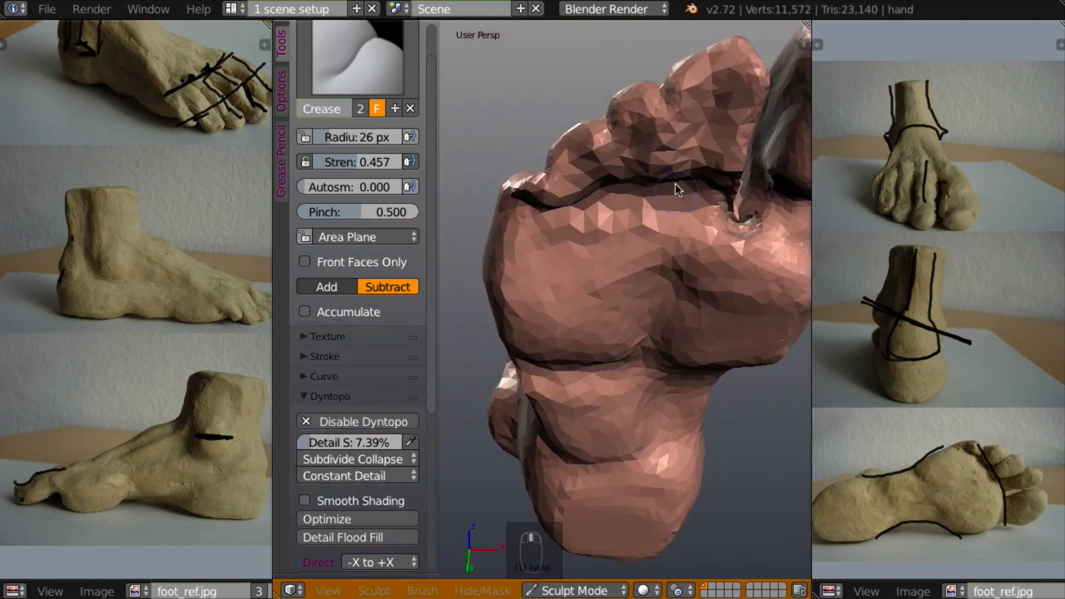
mouse_move(660, 86)
left_mouse_down()
mouse_move(685, 88)
mouse_move(669, 92)
left_mouse_up()
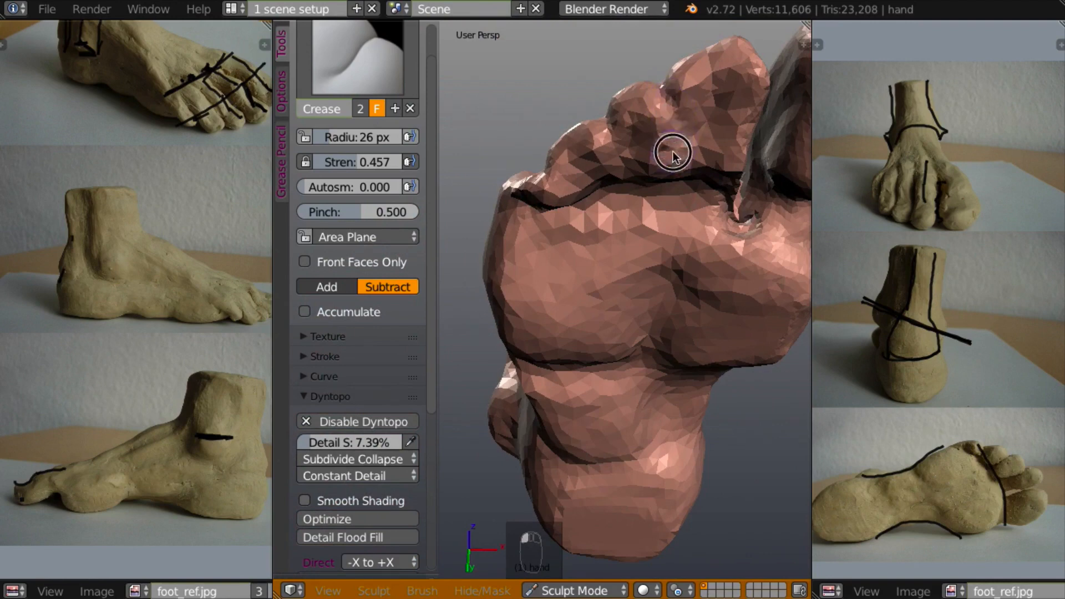
middle_click_drag(673, 151, 668, 23)
left_click_drag(665, 107, 669, 155)
mouse_move(668, 82)
middle_mouse_down()
mouse_move(644, 285)
mouse_move(696, 316)
mouse_move(691, 259)
mouse_move(690, 271)
mouse_move(720, 299)
mouse_move(691, 285)
mouse_move(713, 268)
mouse_move(675, 279)
mouse_move(670, 260)
middle_mouse_up()
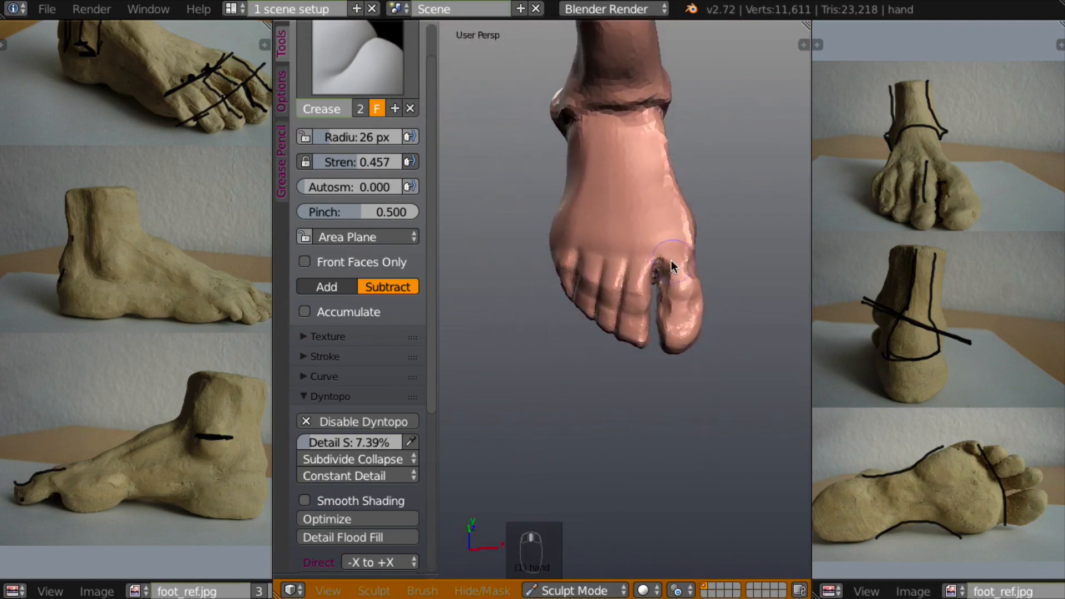
Deepen the groove between the second and third toe tips from above and from the front with the Crease brush.
scroll(672, 292, "up", 4)
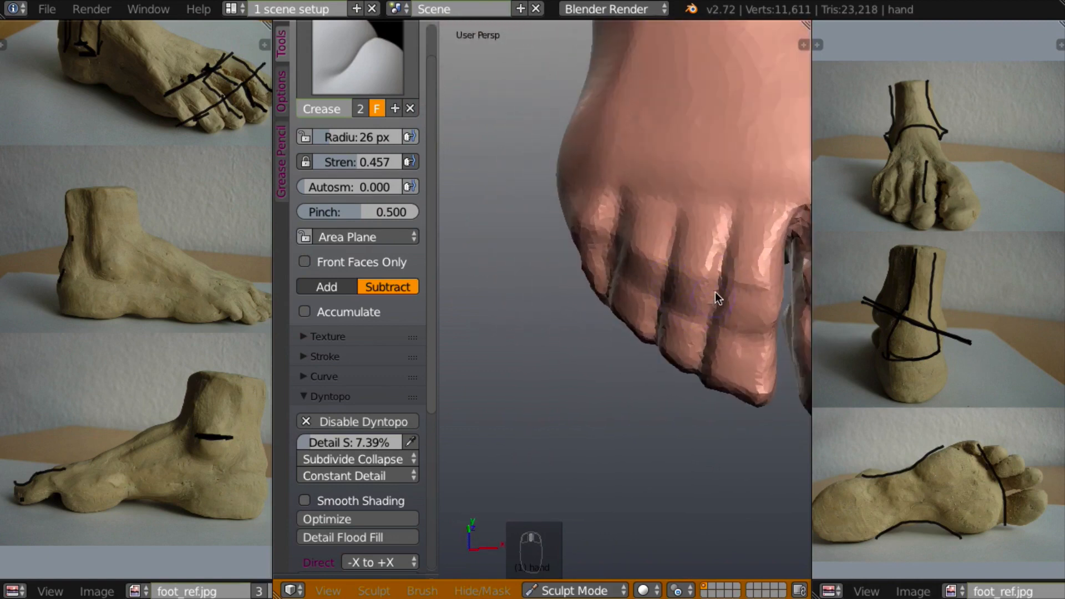
mouse_move(713, 328)
left_mouse_down()
mouse_move(708, 311)
mouse_move(701, 387)
left_mouse_up()
mouse_move(701, 388)
middle_mouse_down()
mouse_move(714, 205)
mouse_move(714, 378)
middle_mouse_up()
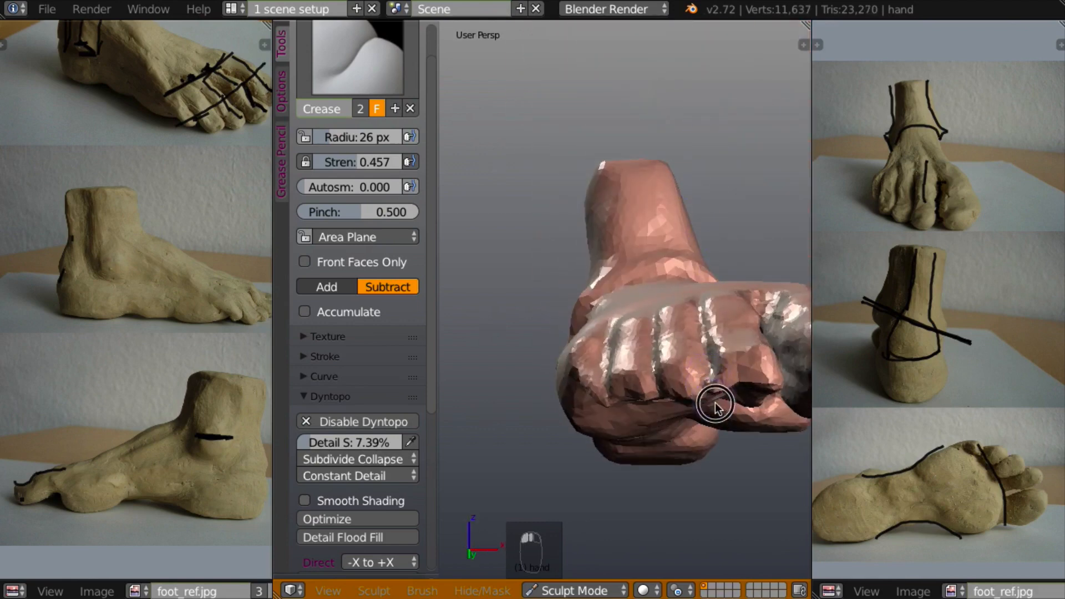
left_click_drag(715, 408, 708, 368)
mouse_move(708, 368)
middle_mouse_down()
mouse_move(679, 229)
mouse_move(691, 305)
mouse_move(673, 275)
middle_mouse_up()
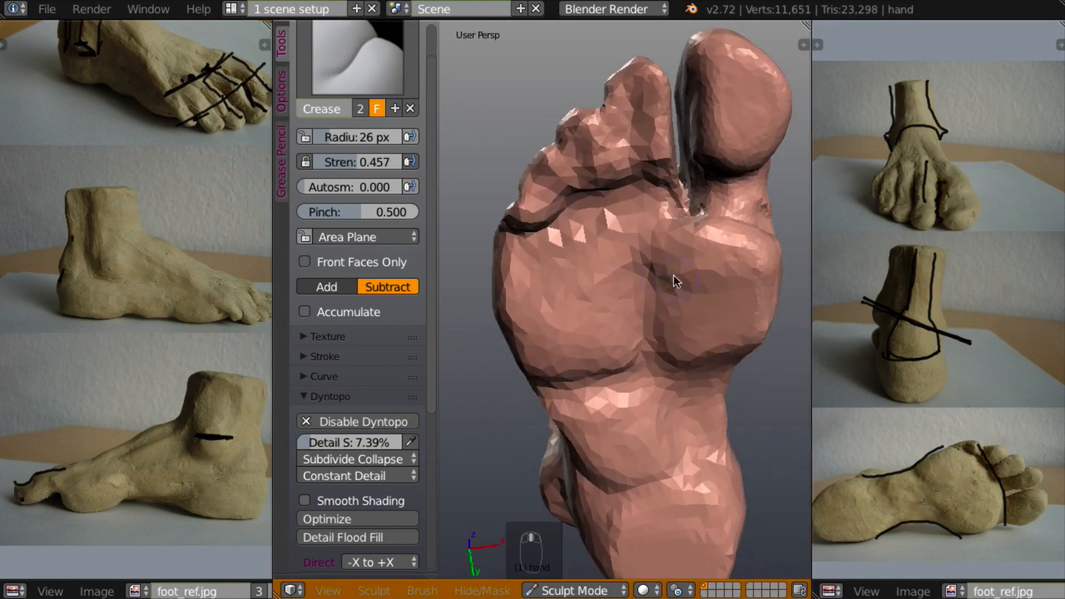
Crease the remaining divisions between the small toes on the underside, out to the little toe.
mouse_move(599, 100)
left_mouse_down()
mouse_move(611, 152)
mouse_move(622, 152)
mouse_move(613, 136)
mouse_move(619, 199)
mouse_move(613, 168)
left_mouse_up()
middle_click_drag(614, 169, 628, 107)
left_click_drag(569, 133, 574, 222)
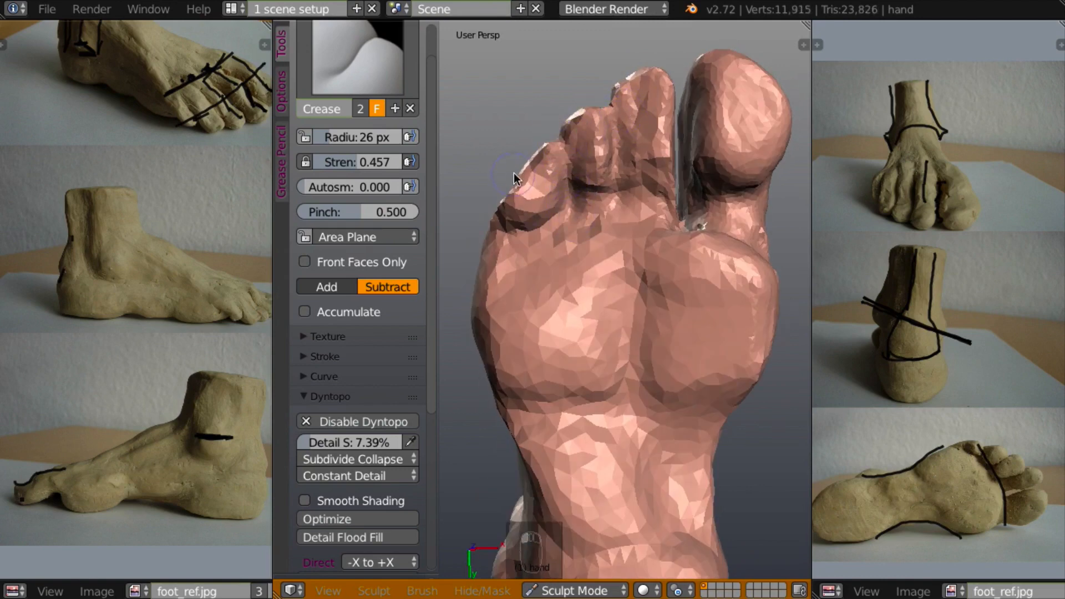
mouse_move(515, 177)
left_mouse_down()
mouse_move(530, 231)
mouse_move(527, 209)
mouse_move(550, 187)
left_mouse_up()
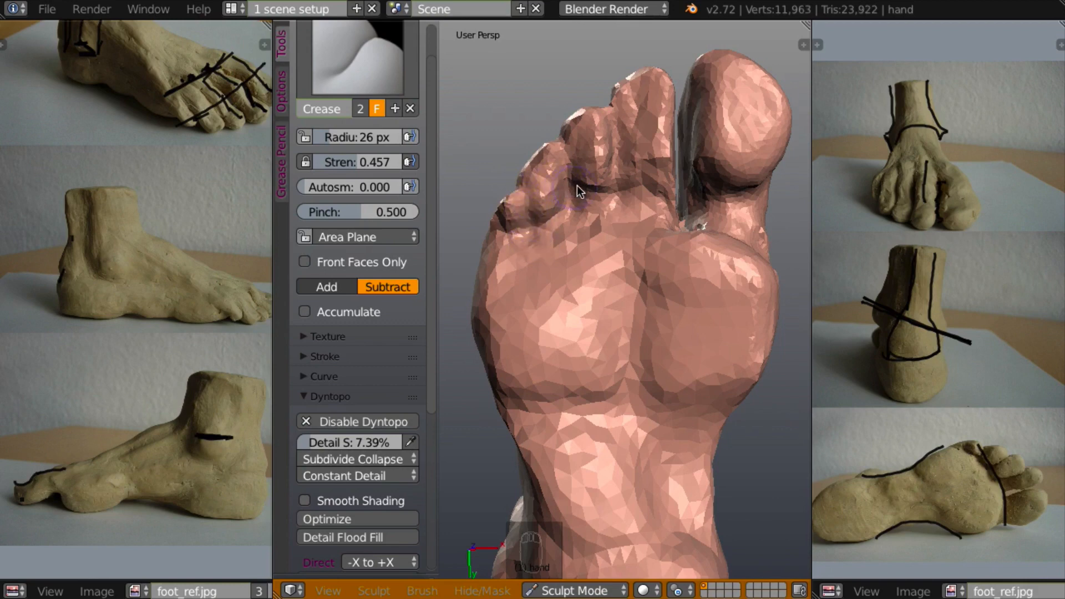
Switch to the Clay brush, set its radius to 41 px and build up the second toe's underside near the tip.
key("c")
middle_click_drag(564, 187, 643, 161)
left_click_drag(623, 78, 617, 117)
key("f")
left_click(606, 130)
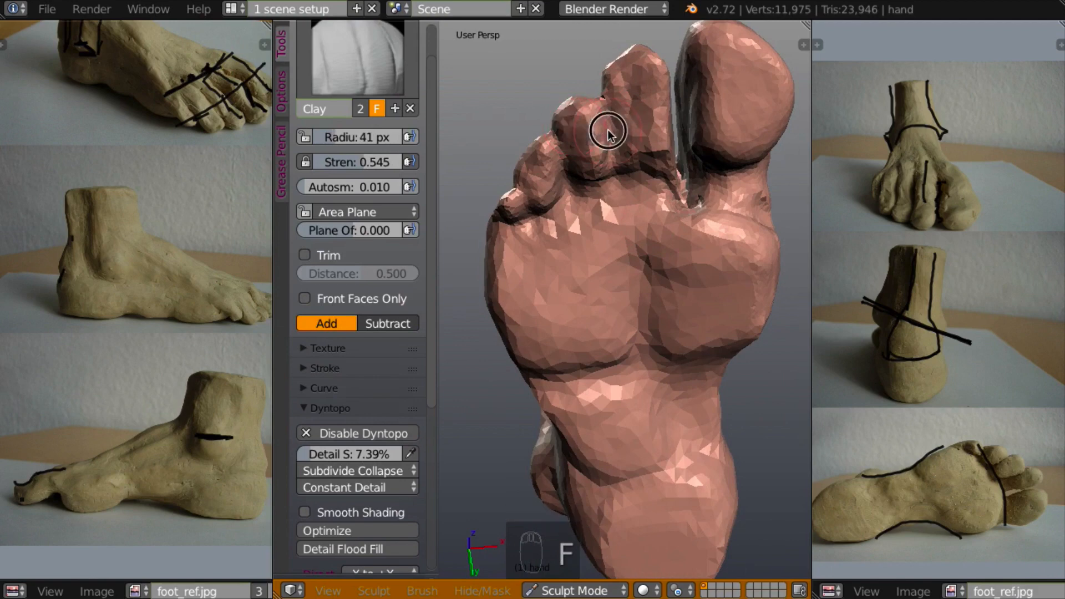
middle_click_drag(608, 128, 681, 144)
left_click_drag(617, 103, 621, 90)
Round out the pads of the second and third toes from below with the Clay brush.
mouse_move(621, 90)
middle_mouse_down()
mouse_move(641, 95)
mouse_move(637, 58)
middle_mouse_up()
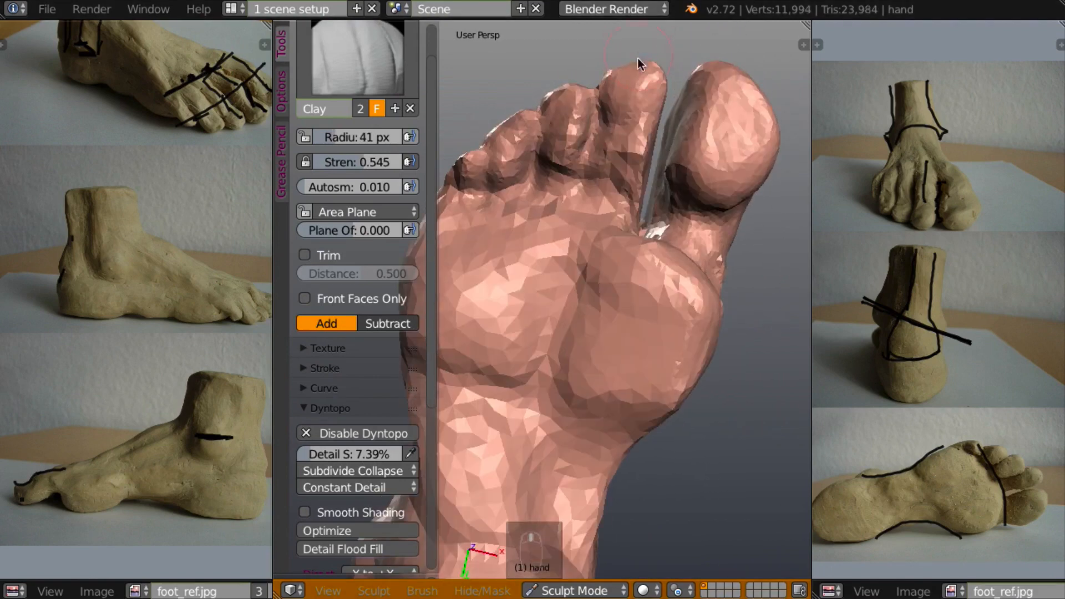
left_click_drag(636, 106, 635, 113)
middle_click_drag(636, 114, 650, 157)
left_click_drag(616, 96, 622, 89)
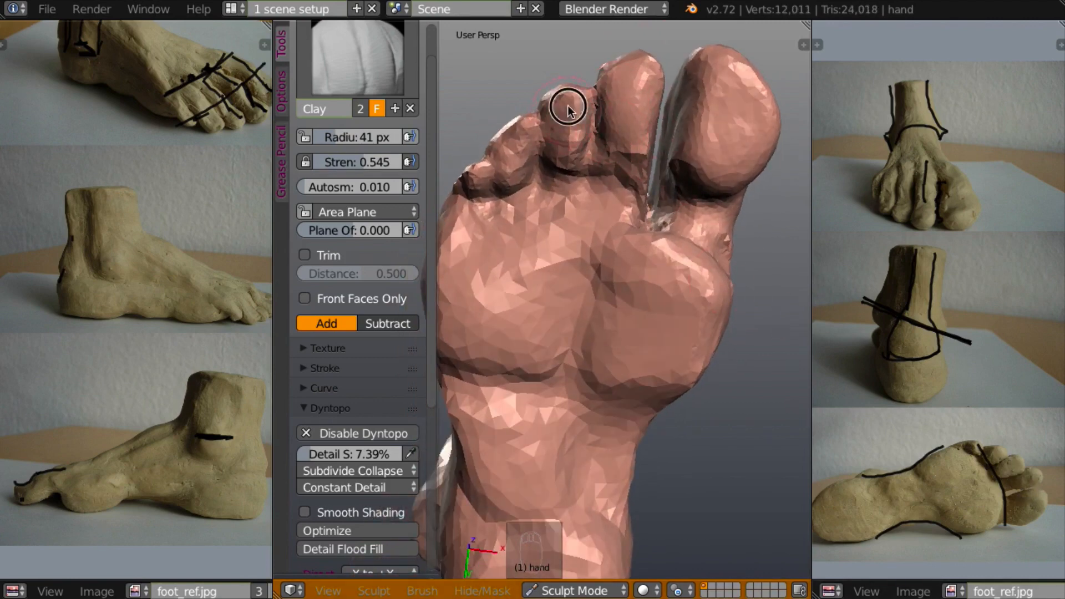
mouse_move(563, 102)
left_mouse_down()
mouse_move(551, 131)
mouse_move(562, 156)
left_mouse_up()
middle_click_drag(621, 122, 631, 86)
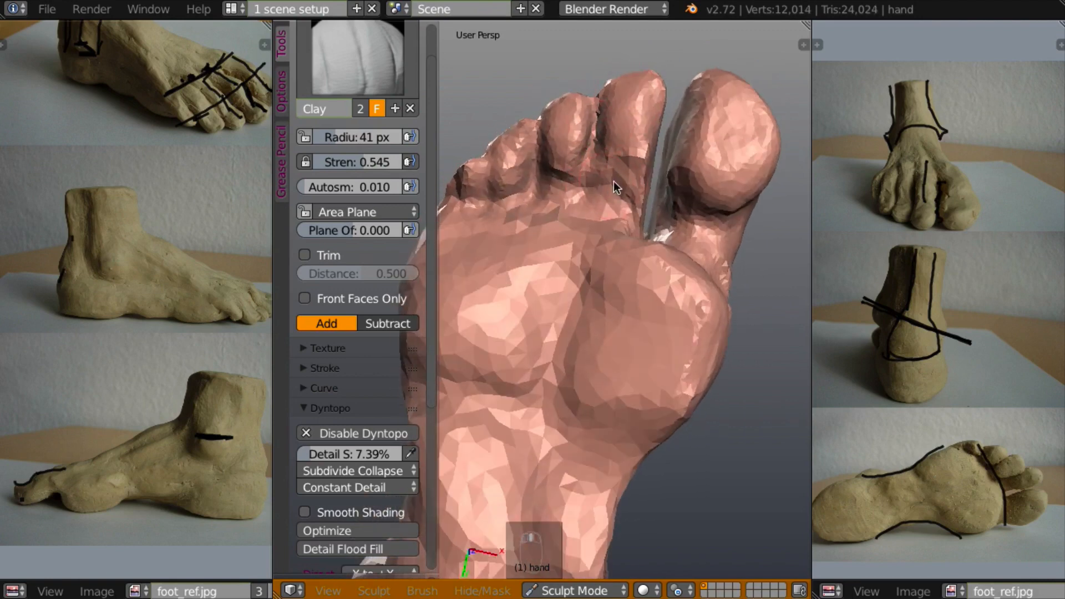
Carve in the underside behind the second and third toe pads and refine both pads with the Clay brush.
mouse_move(610, 180)
left_mouse_down("ctrl")
mouse_move(642, 194)
mouse_move(607, 190)
mouse_move(623, 200)
mouse_move(595, 213)
mouse_move(604, 215)
left_mouse_up("ctrl")
middle_click_drag(578, 193, 583, 203)
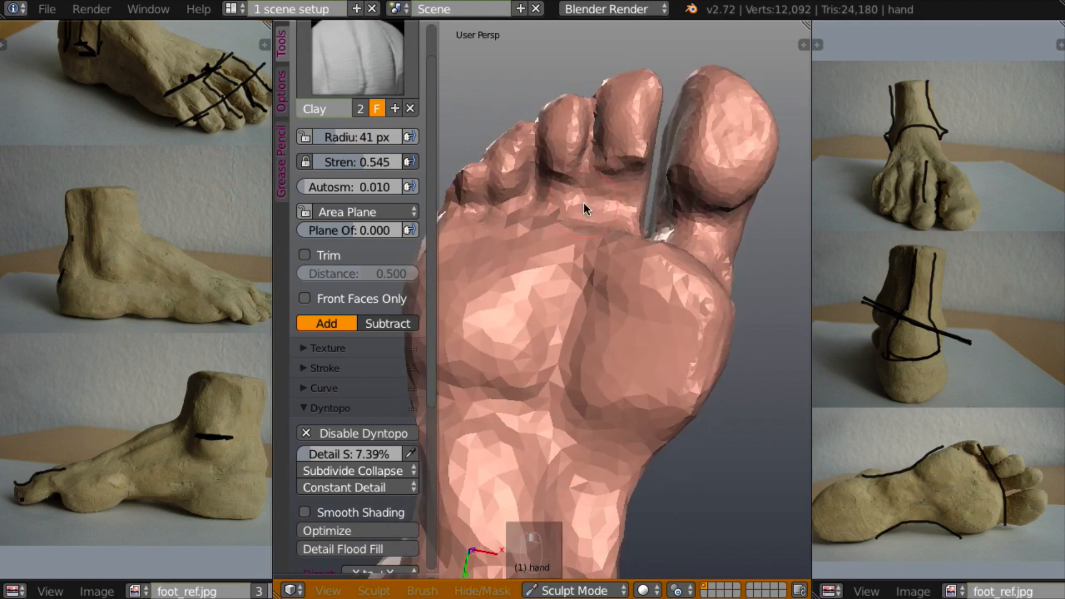
left_click_drag(580, 204, 548, 203)
mouse_move(543, 143)
left_mouse_down()
mouse_move(554, 171)
mouse_move(568, 157)
left_mouse_up()
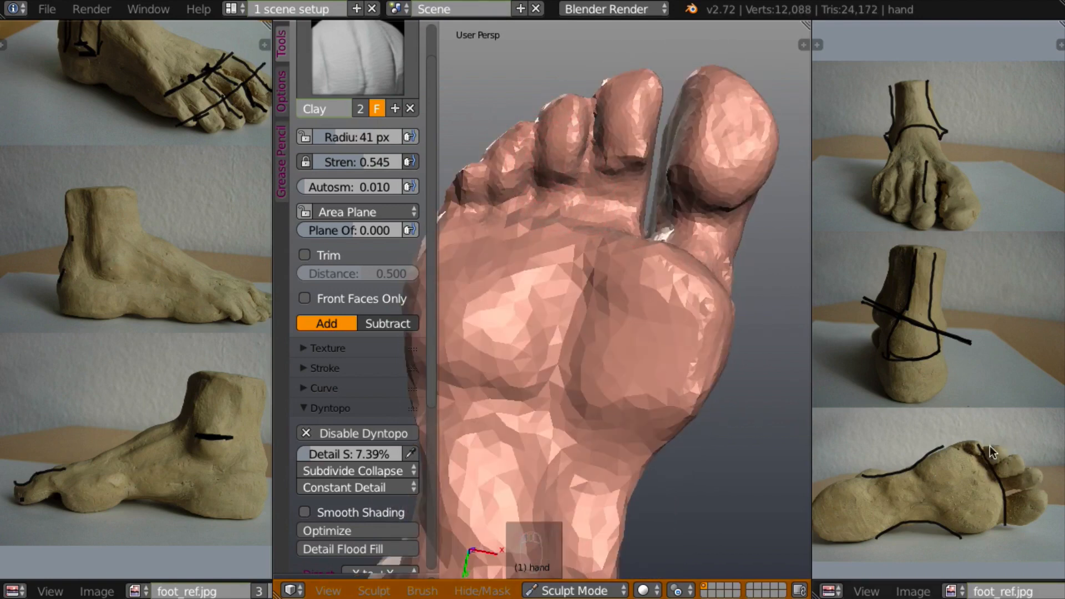
mouse_move(613, 147)
left_mouse_down()
mouse_move(638, 159)
mouse_move(649, 112)
mouse_move(625, 114)
mouse_move(632, 130)
mouse_move(614, 137)
left_mouse_up()
mouse_move(614, 137)
middle_mouse_down()
mouse_move(584, 202)
mouse_move(579, 295)
mouse_move(570, 104)
mouse_move(590, 165)
mouse_move(587, 221)
mouse_move(565, 245)
middle_mouse_up()
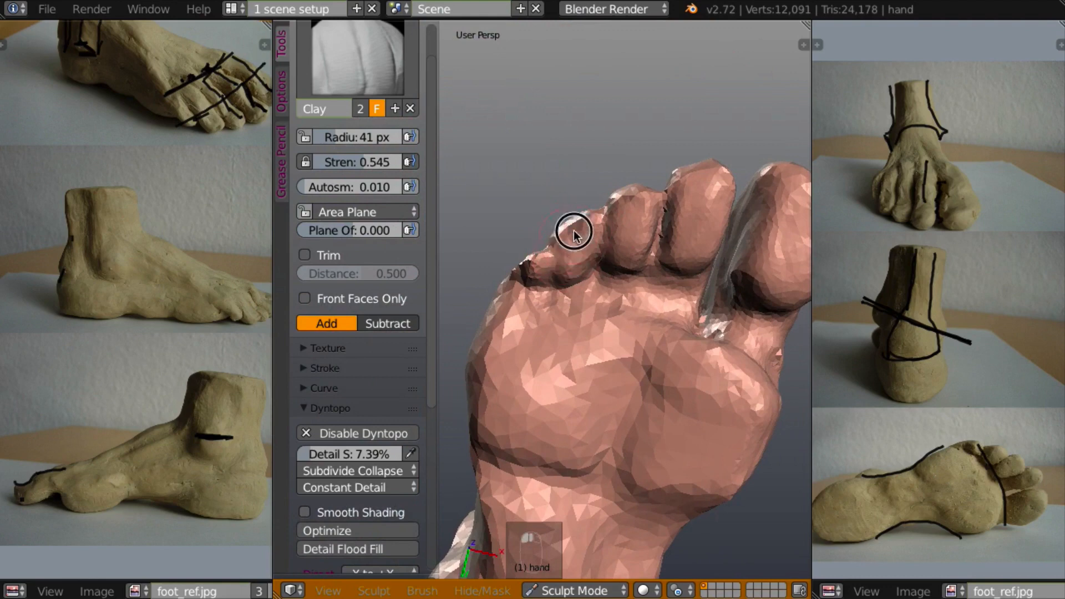
Round out the fourth toe's pad from below with the Clay brush, and build up the little toe's pad at a 33 px radius.
left_click_drag(565, 252, 573, 223)
mouse_move(573, 223)
middle_mouse_down()
mouse_move(635, 162)
mouse_move(574, 253)
middle_mouse_up()
left_click_drag(565, 277, 567, 281)
mouse_move(596, 263)
middle_mouse_down()
mouse_move(601, 337)
mouse_move(520, 282)
middle_mouse_up()
key("f")
left_click(560, 288)
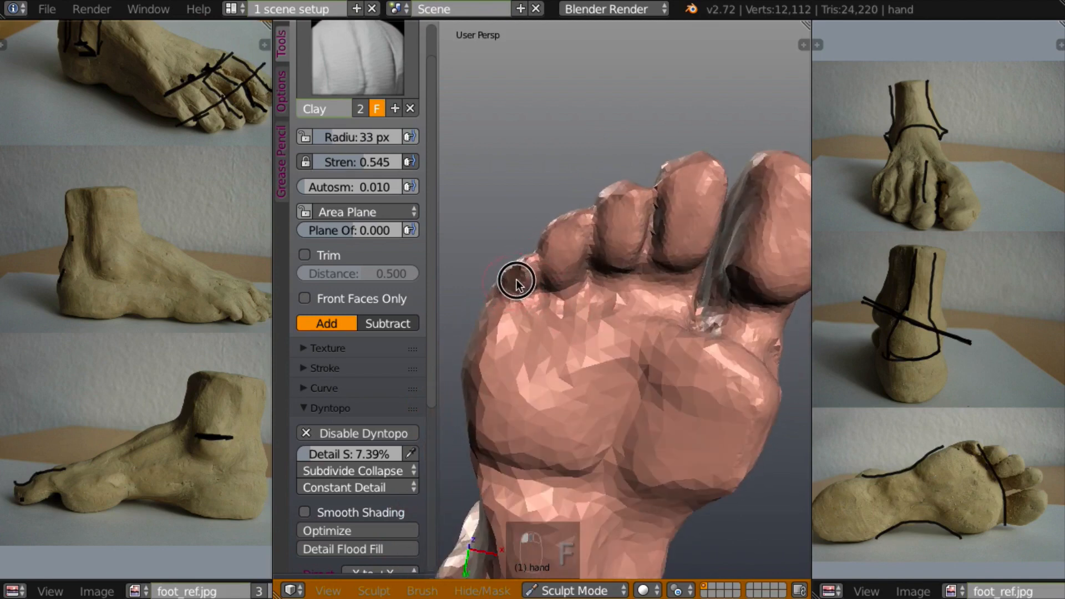
left_click_drag(515, 274, 517, 274)
mouse_move(517, 273)
middle_mouse_down()
mouse_move(551, 188)
mouse_move(576, 317)
mouse_move(577, 252)
mouse_move(581, 347)
mouse_move(580, 267)
middle_mouse_up()
Deepen the division between the little toe and the fourth toe from below with the Crease brush.
key("shift+c")
scroll(582, 291, "up", 5)
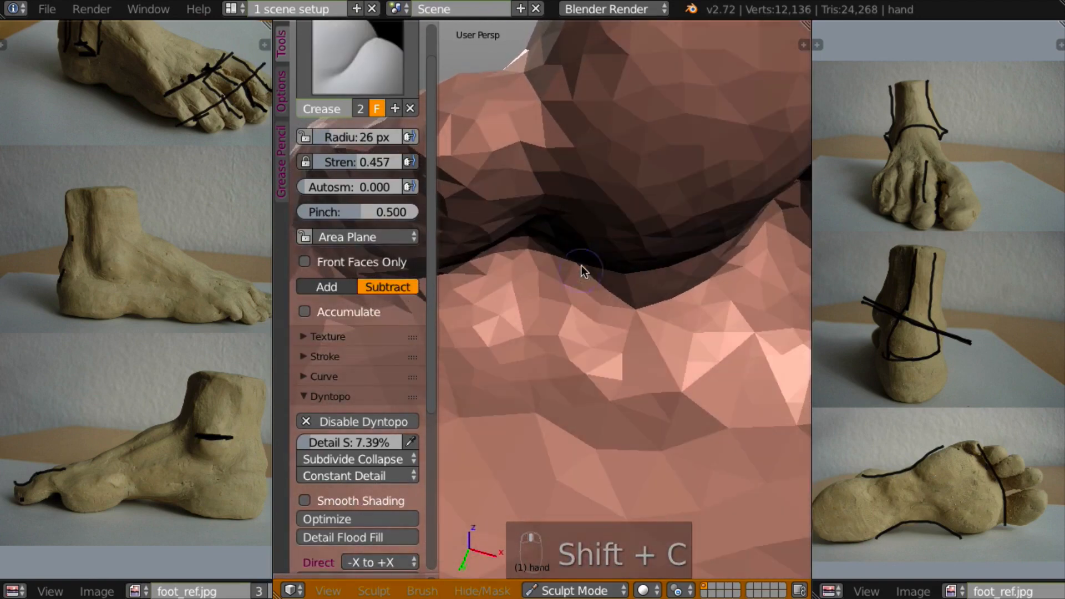
scroll(588, 266, "down", 4)
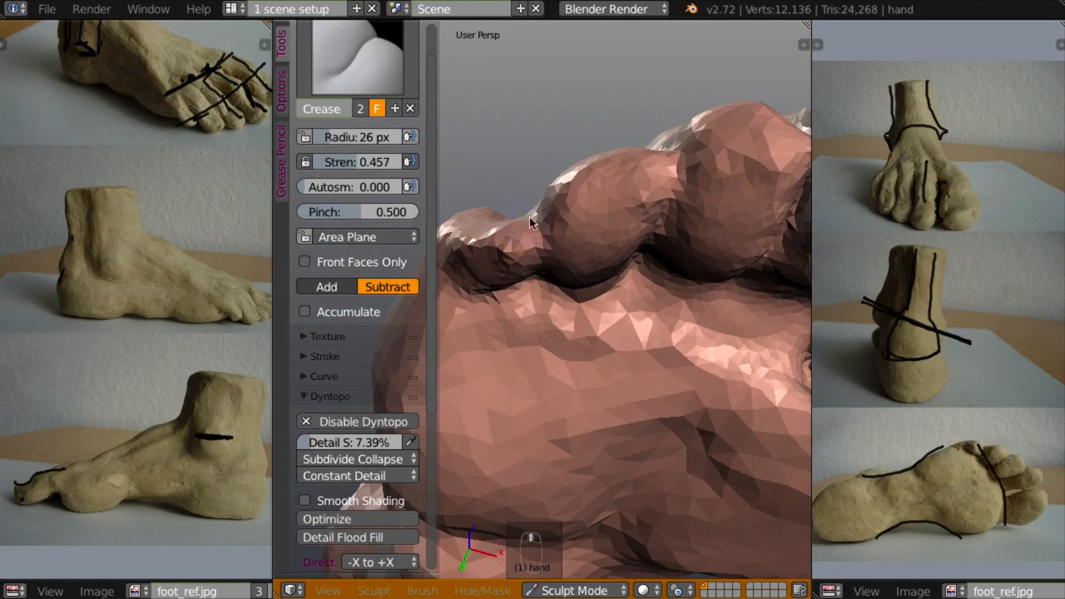
left_click_drag(540, 203, 531, 252)
mouse_move(525, 251)
middle_mouse_down()
mouse_move(512, 239)
mouse_move(518, 197)
middle_mouse_up()
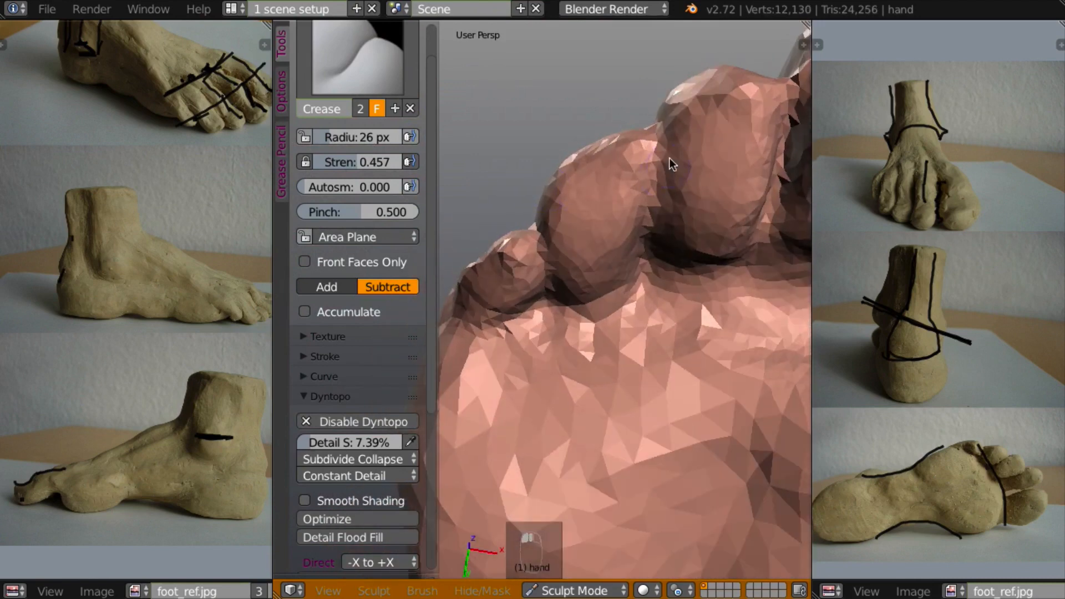
Crease the division between the fourth and third toes from the tips down to the ball of the foot.
left_click_drag(648, 155, 651, 188)
mouse_move(651, 188)
middle_mouse_down()
mouse_move(670, 272)
mouse_move(651, 115)
middle_mouse_up()
mouse_move(650, 125)
left_mouse_down()
mouse_move(645, 104)
mouse_move(653, 194)
left_mouse_up()
middle_click_drag(652, 194, 652, 94)
mouse_move(650, 209)
left_mouse_down()
mouse_move(633, 264)
mouse_move(547, 285)
mouse_move(554, 292)
mouse_move(667, 238)
mouse_move(665, 252)
mouse_move(696, 281)
mouse_move(756, 240)
mouse_move(637, 252)
mouse_move(647, 302)
mouse_move(637, 333)
mouse_move(561, 297)
mouse_move(490, 339)
left_mouse_up()
scroll(571, 322, "down", 7)
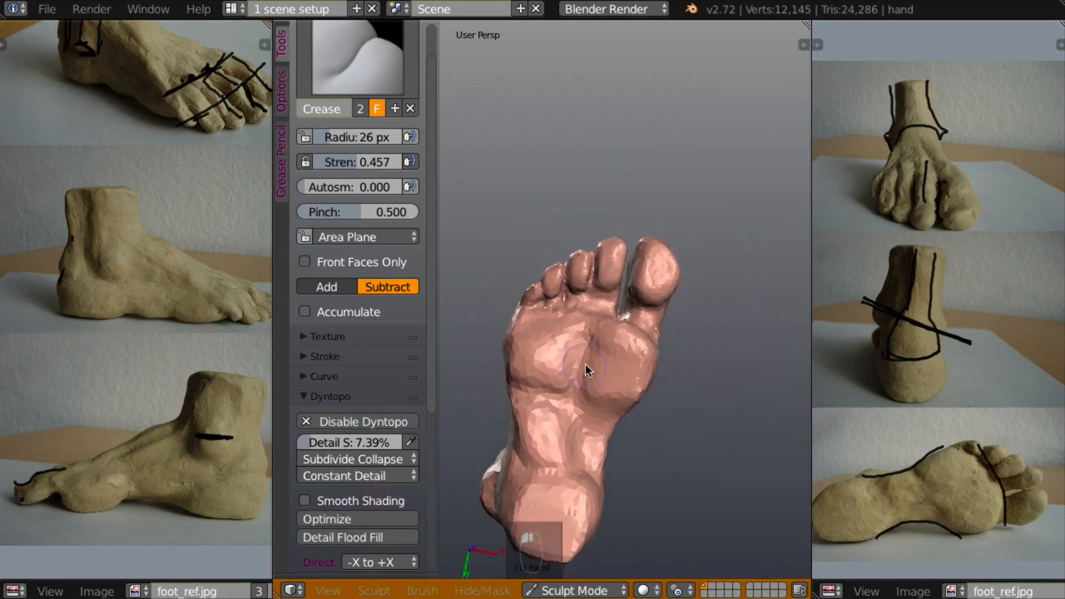
Crease the gap between the second and third toes from the front and along the top of the foot.
middle_click_drag(584, 363, 593, 381)
scroll(613, 341, "up", 3)
mouse_move(613, 338)
middle_mouse_down()
mouse_move(627, 302)
mouse_move(604, 418)
mouse_move(618, 433)
mouse_move(631, 368)
mouse_move(635, 377)
middle_mouse_up()
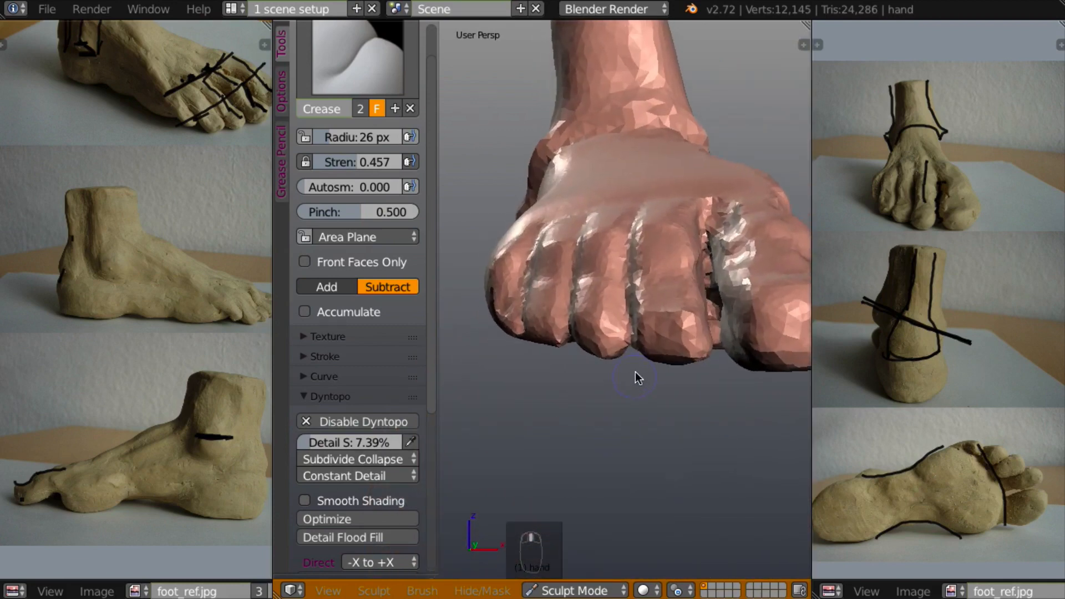
mouse_move(629, 312)
left_mouse_down()
mouse_move(627, 349)
mouse_move(627, 336)
left_mouse_up()
mouse_move(628, 334)
middle_mouse_down()
mouse_move(641, 303)
mouse_move(643, 331)
mouse_move(648, 264)
middle_mouse_up()
left_click_drag(643, 167, 624, 248)
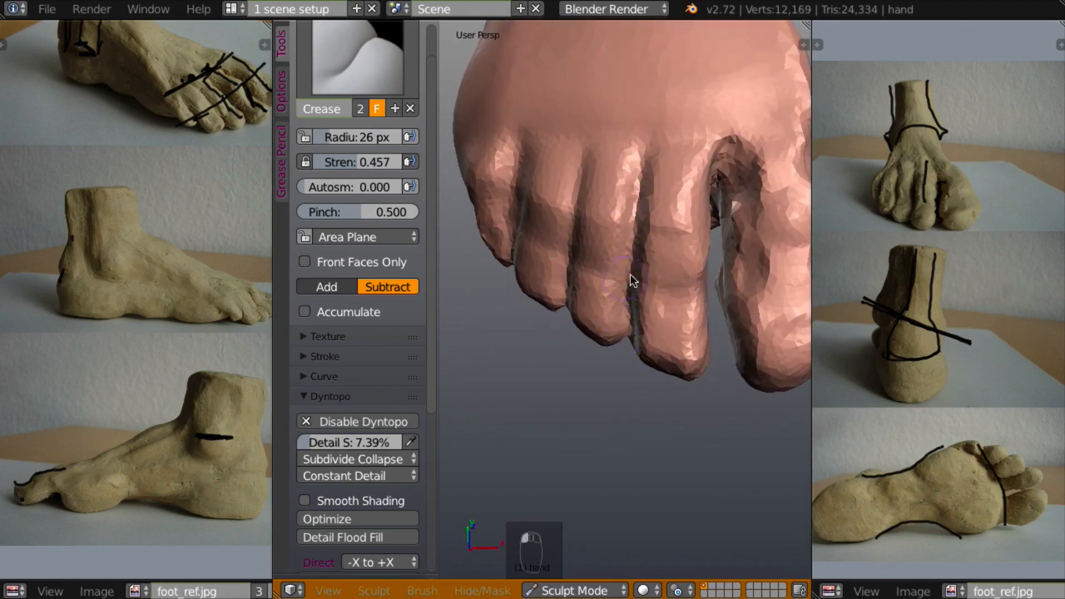
Crease the top gaps between the third and fourth toes and between the fourth and little toes.
mouse_move(630, 274)
middle_mouse_down()
mouse_move(641, 224)
mouse_move(616, 239)
middle_mouse_up()
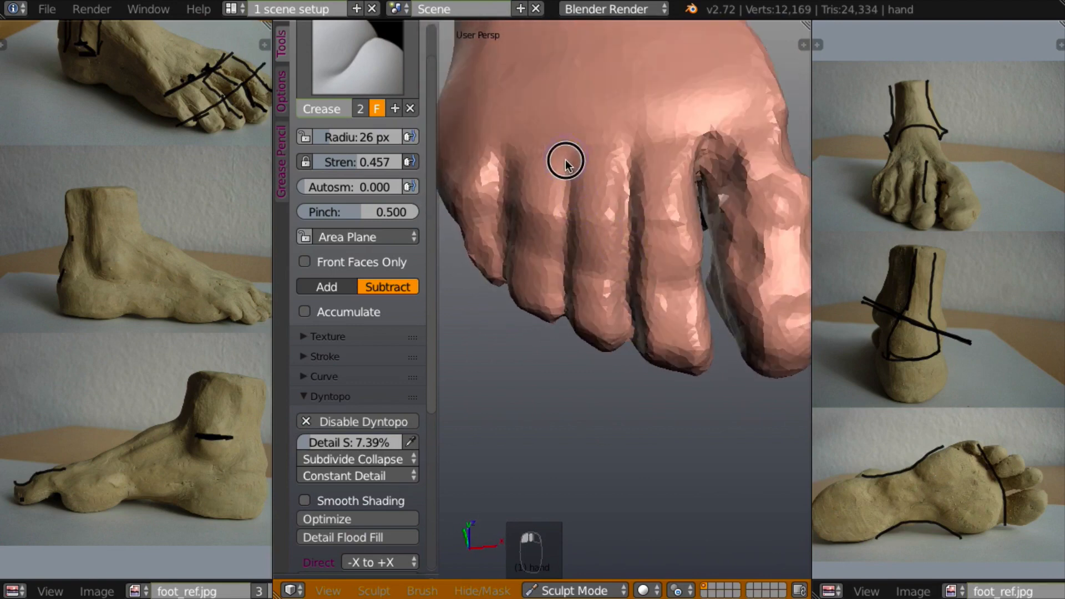
mouse_move(564, 159)
left_mouse_down()
mouse_move(556, 268)
mouse_move(559, 251)
left_mouse_up()
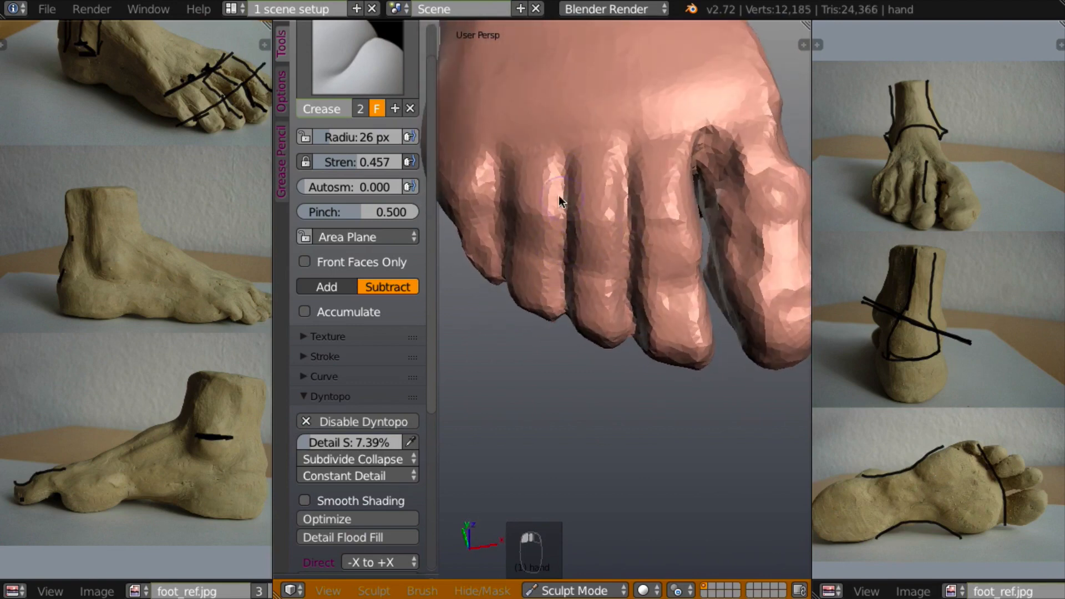
left_click_drag(491, 145, 501, 222)
middle_click_drag(500, 221, 667, 274)
Switch to the Scrape/Peaks brush and flatten the base of the second toe beside the big toe gap.
key("c")
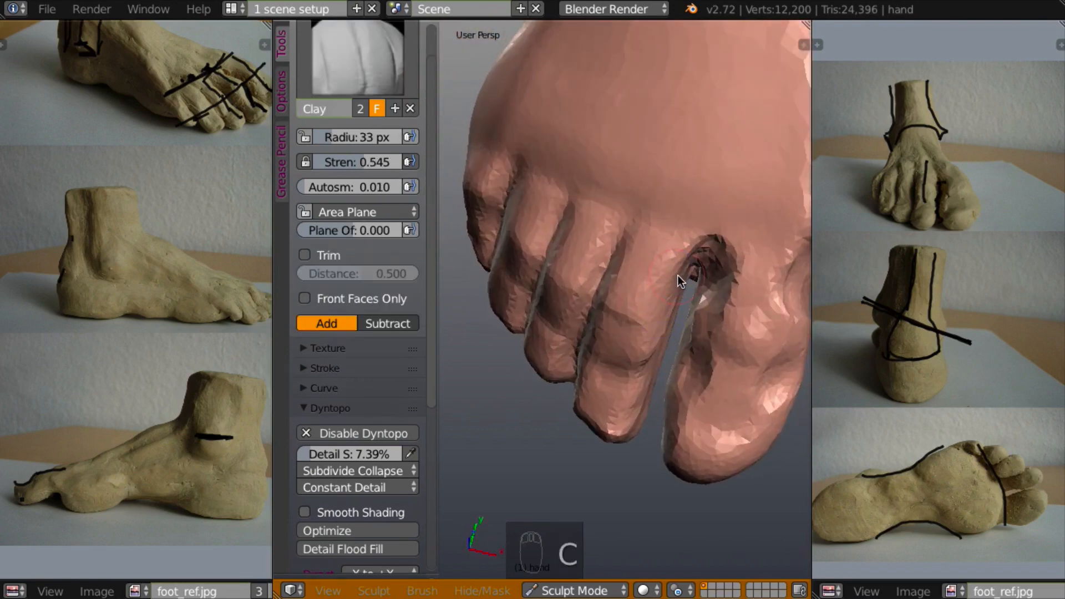
key("l")
mouse_move(676, 274)
left_mouse_down()
mouse_move(658, 294)
mouse_move(689, 242)
left_mouse_up()
mouse_move(689, 242)
middle_mouse_down()
mouse_move(737, 231)
mouse_move(693, 284)
mouse_move(634, 281)
mouse_move(606, 368)
mouse_move(606, 292)
mouse_move(588, 314)
middle_mouse_up()
left_click_drag(567, 300, 572, 327)
mouse_move(548, 313)
middle_mouse_down()
mouse_move(538, 312)
mouse_move(617, 308)
mouse_move(513, 332)
mouse_move(542, 364)
mouse_move(625, 358)
middle_mouse_up()
middle_click_drag(650, 313, 660, 395)
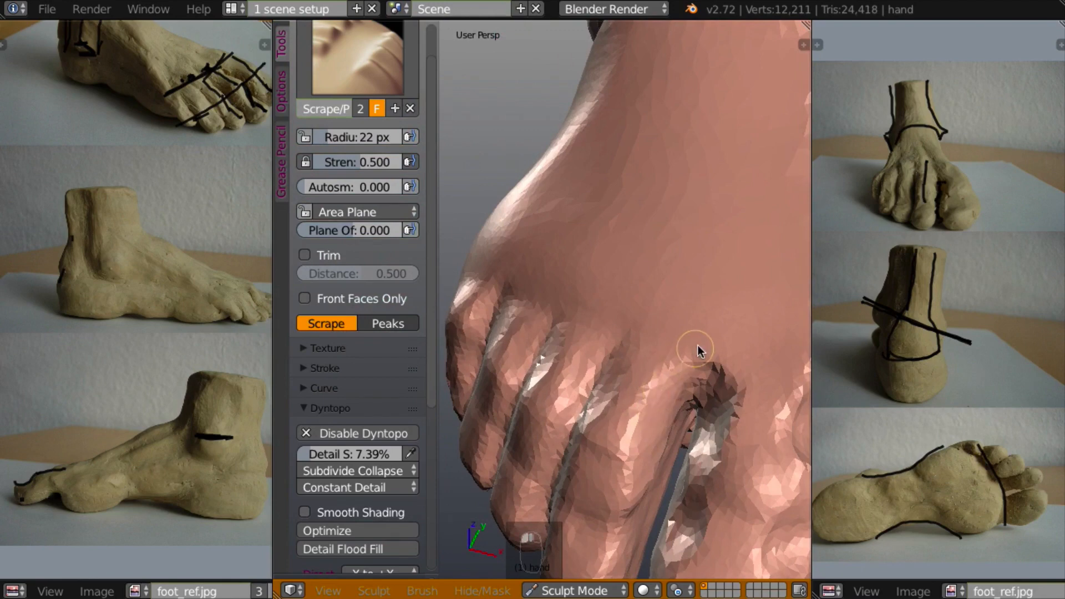
middle_click_drag(697, 345, 677, 306)
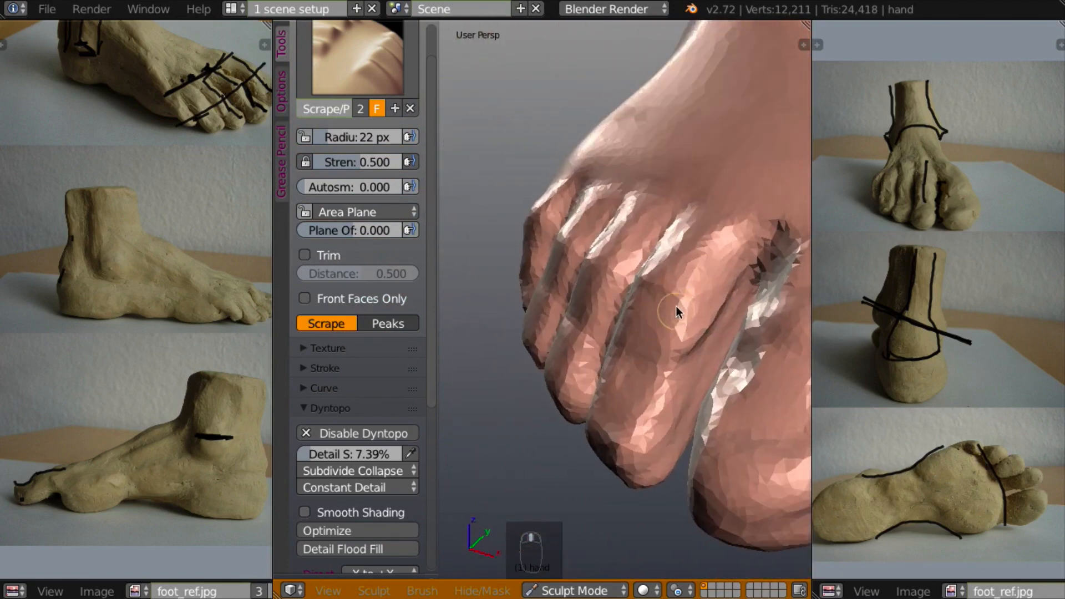
Scrape the top and side planes around the second toe's knuckle.
mouse_move(697, 319)
left_mouse_down()
mouse_move(677, 347)
mouse_move(725, 297)
mouse_move(689, 347)
mouse_move(700, 328)
left_mouse_up()
middle_click_drag(700, 327, 675, 325)
mouse_move(678, 355)
left_mouse_down()
mouse_move(668, 347)
mouse_move(684, 351)
mouse_move(676, 340)
left_mouse_up()
mouse_move(677, 339)
middle_mouse_down()
mouse_move(796, 293)
mouse_move(703, 344)
middle_mouse_up()
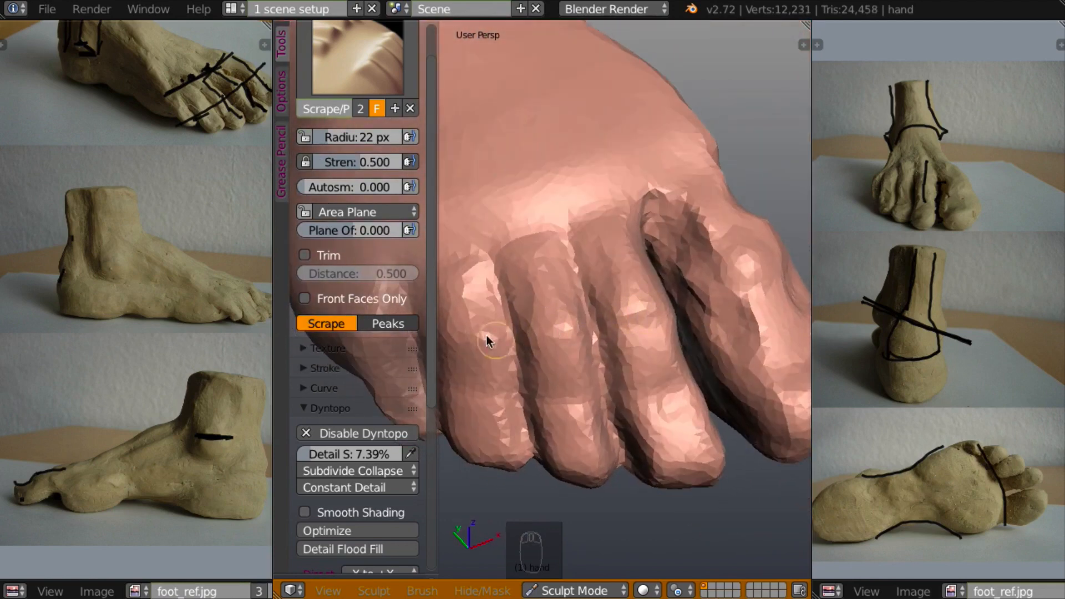
middle_click_drag(668, 368, 634, 361)
mouse_move(634, 361)
left_mouse_down()
mouse_move(627, 375)
mouse_move(620, 353)
mouse_move(625, 380)
mouse_move(613, 356)
mouse_move(640, 355)
left_mouse_up()
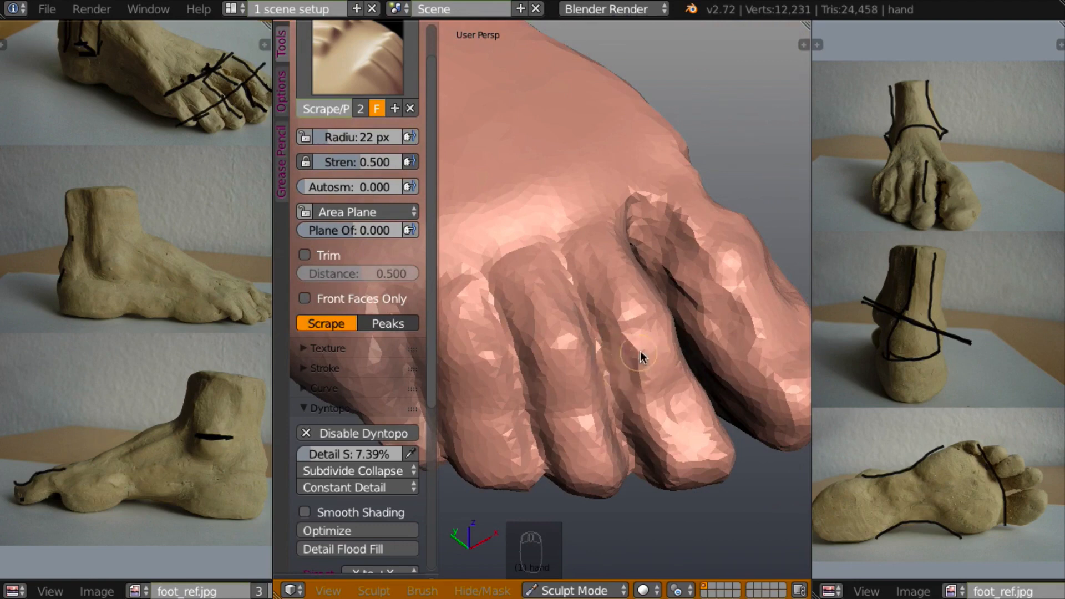
Flatten the top of the second toe between knuckle and tip, and scrape the third toe's top with the Scrape/Peaks brush.
middle_click_drag(640, 355, 673, 381)
mouse_move(672, 381)
left_mouse_down()
mouse_move(680, 396)
mouse_move(689, 376)
mouse_move(691, 388)
mouse_move(673, 414)
left_mouse_up()
mouse_move(705, 377)
middle_mouse_down()
mouse_move(726, 340)
mouse_move(630, 411)
middle_mouse_up()
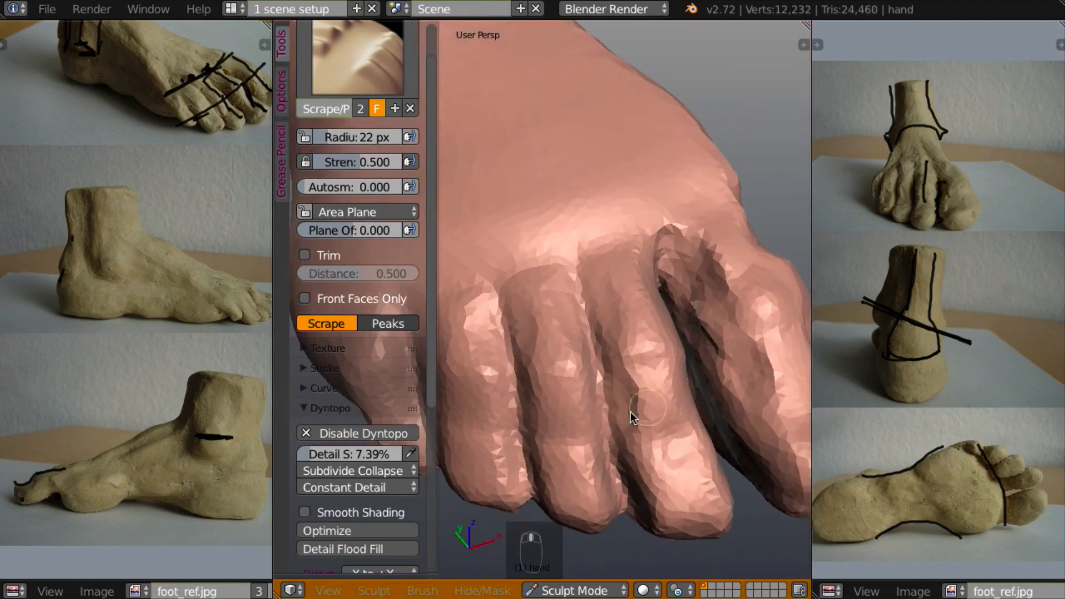
mouse_move(630, 411)
left_mouse_down()
mouse_move(580, 408)
mouse_move(597, 374)
left_mouse_up()
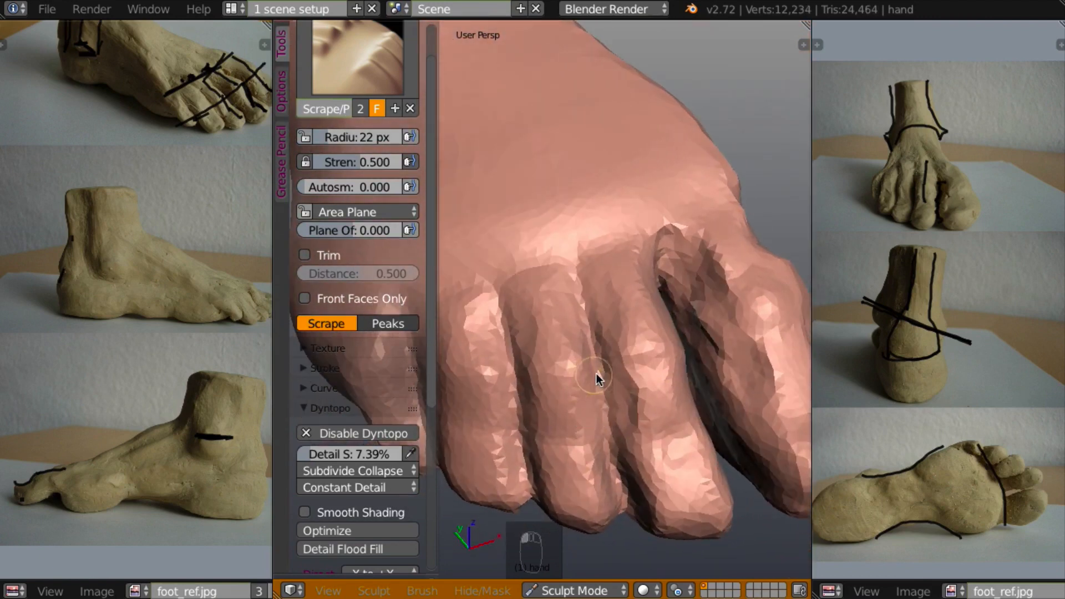
middle_click_drag(597, 374, 614, 369)
mouse_move(537, 406)
left_mouse_down()
mouse_move(528, 438)
mouse_move(526, 402)
left_mouse_up()
mouse_move(525, 401)
middle_mouse_down()
mouse_move(444, 432)
mouse_move(488, 388)
mouse_move(651, 358)
mouse_move(560, 367)
mouse_move(622, 331)
mouse_move(532, 347)
mouse_move(623, 337)
mouse_move(639, 353)
mouse_move(641, 333)
mouse_move(639, 358)
mouse_move(655, 335)
mouse_move(587, 325)
middle_mouse_up()
Scrape the fourth toe's top just in front of its knuckle.
scroll(557, 376, "down", 5)
scroll(642, 347, "up", 6)
scroll(648, 341, "down", 2)
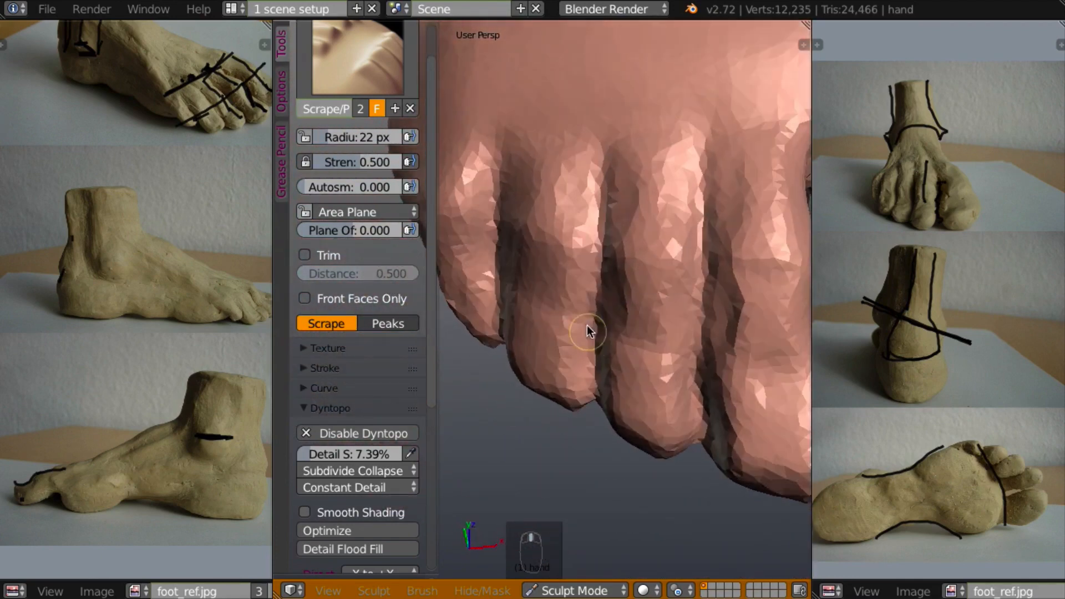
mouse_move(578, 287)
left_mouse_down()
mouse_move(575, 314)
mouse_move(580, 263)
left_mouse_up()
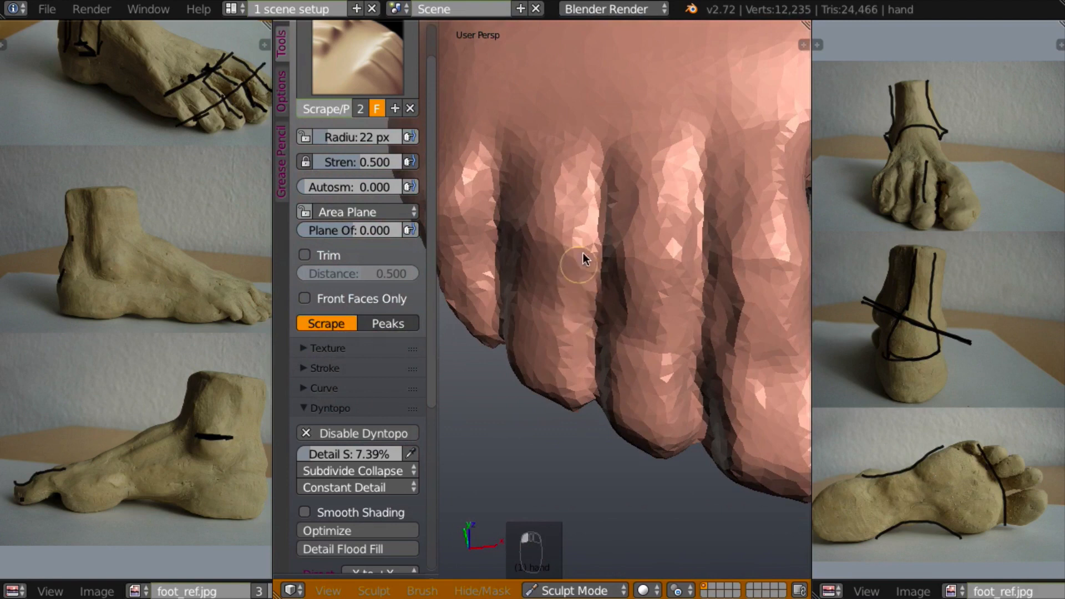
Deepen the gaps on both sides of the fourth toe near its base with the Crease brush.
mouse_move(579, 169)
left_mouse_down()
mouse_move(587, 221)
mouse_move(601, 161)
mouse_move(594, 261)
mouse_move(596, 238)
left_mouse_up()
key("shift+c")
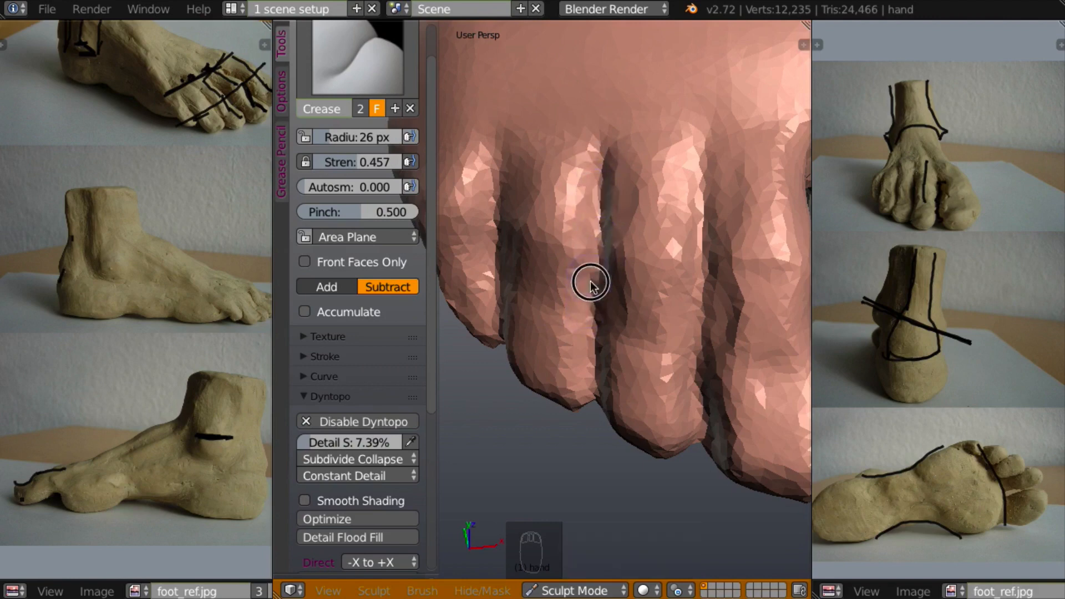
mouse_move(499, 145)
left_mouse_down()
mouse_move(497, 231)
mouse_move(512, 225)
left_mouse_up()
Return to the Scrape/Peaks brush and flatten the fourth toe's top between its base and knuckle.
key("c")
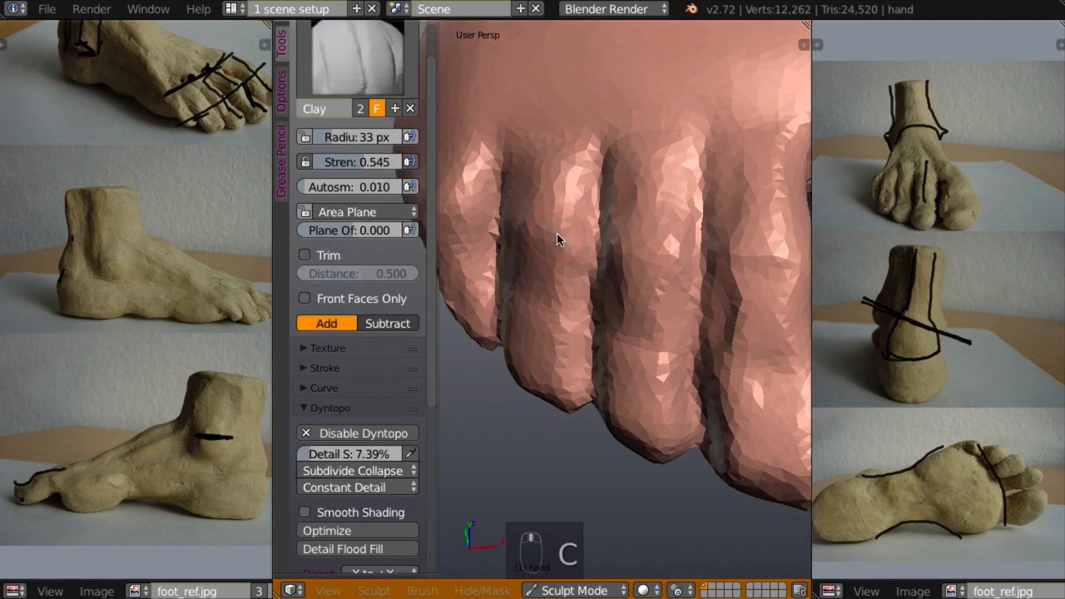
key("l")
middle_click_drag(558, 232, 543, 235)
mouse_move(576, 173)
left_mouse_down()
mouse_move(575, 211)
mouse_move(585, 166)
mouse_move(590, 185)
left_mouse_up()
mouse_move(590, 185)
middle_mouse_down()
mouse_move(558, 215)
mouse_move(573, 288)
mouse_move(541, 263)
middle_mouse_up()
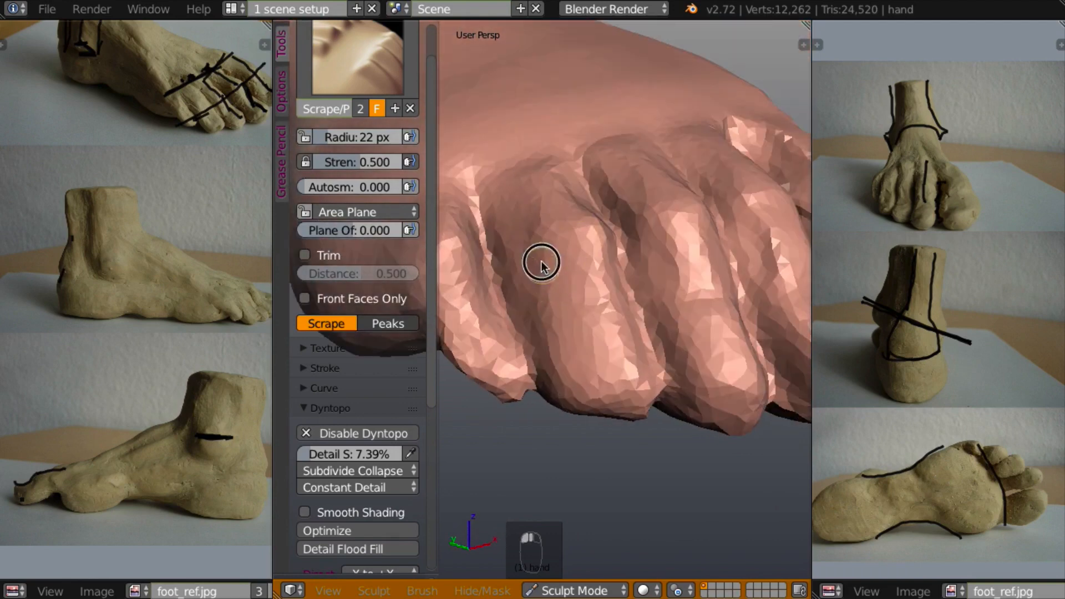
mouse_move(549, 319)
middle_mouse_down()
mouse_move(440, 351)
mouse_move(596, 289)
mouse_move(763, 133)
mouse_move(706, 150)
mouse_move(711, 259)
mouse_move(670, 228)
mouse_move(585, 238)
middle_mouse_up()
Switch to the Clay brush and build up the knuckles of the fourth, third and second toes.
key("c")
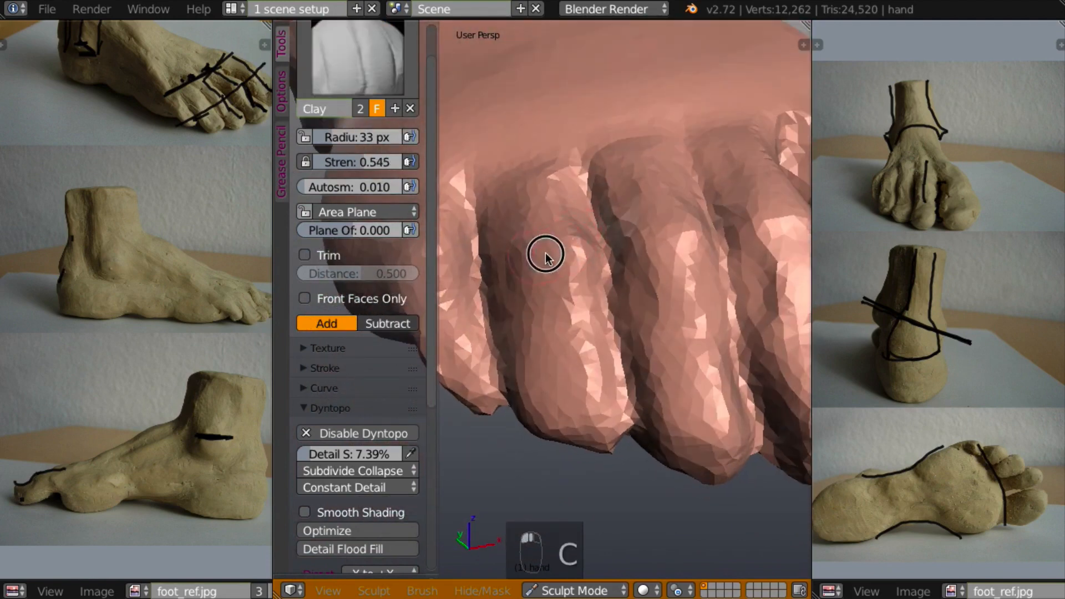
mouse_move(545, 255)
left_mouse_down()
mouse_move(532, 235)
mouse_move(547, 266)
left_mouse_up()
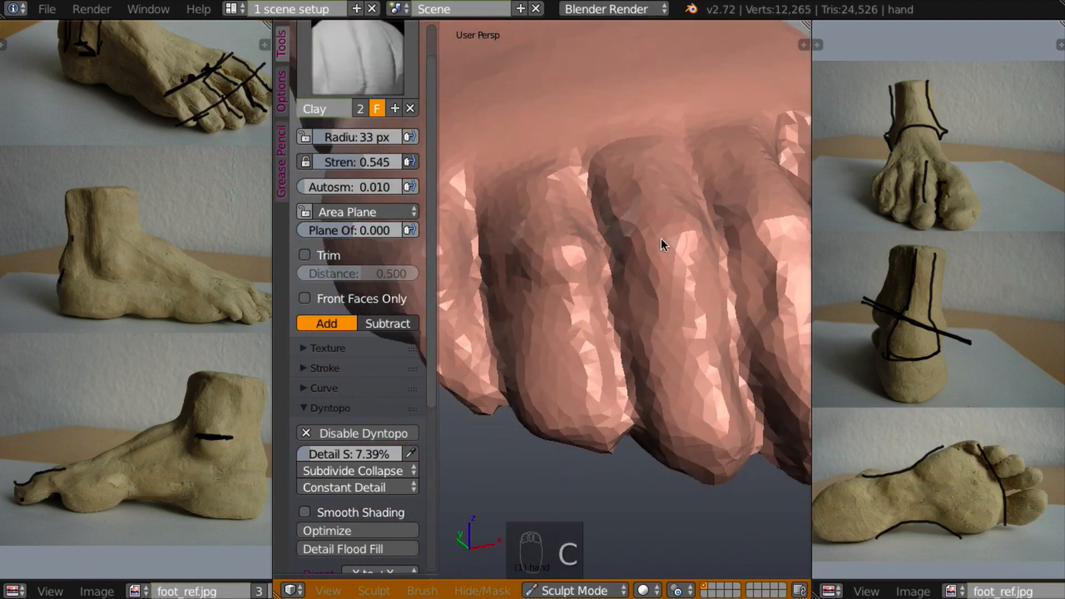
mouse_move(661, 240)
left_mouse_down()
mouse_move(679, 224)
mouse_move(654, 214)
mouse_move(677, 245)
left_mouse_up()
mouse_move(677, 245)
middle_mouse_down()
mouse_move(638, 336)
mouse_move(720, 290)
mouse_move(715, 264)
mouse_move(697, 269)
middle_mouse_up()
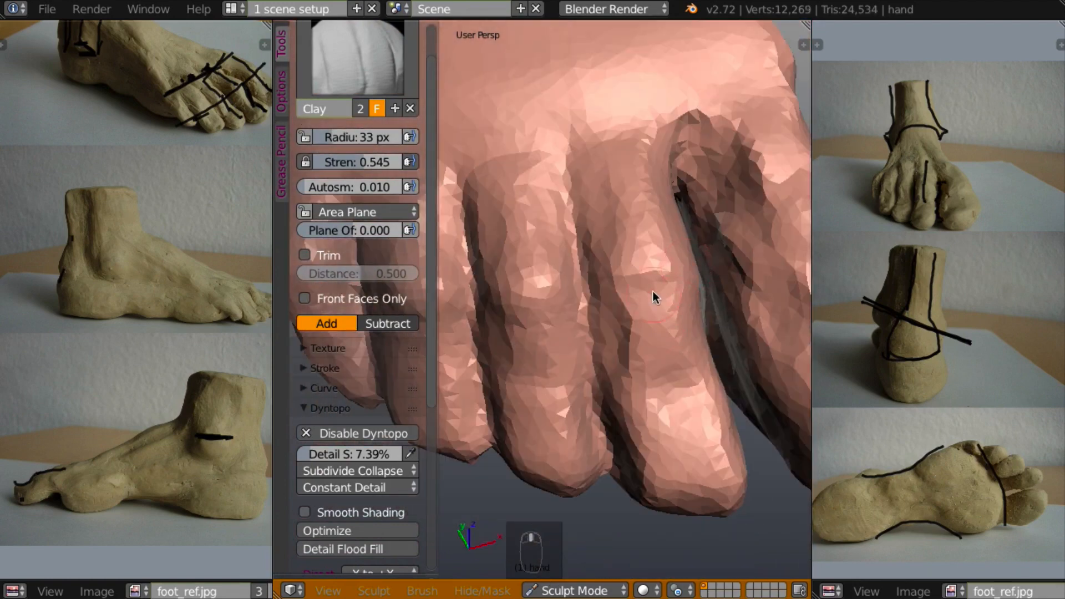
mouse_move(653, 292)
left_mouse_down()
mouse_move(661, 288)
mouse_move(639, 266)
mouse_move(639, 297)
left_mouse_up()
mouse_move(638, 273)
middle_mouse_down()
mouse_move(604, 243)
mouse_move(677, 278)
mouse_move(656, 347)
middle_mouse_up()
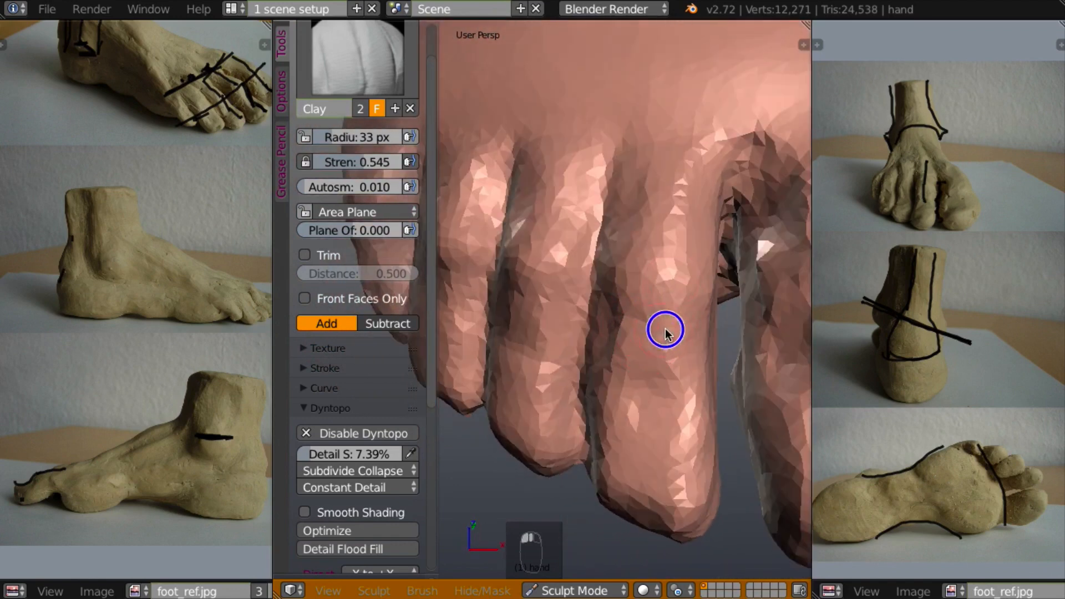
Shape the second toe from in front of its knuckle to its tip with the Clay brush.
mouse_move(665, 332)
left_mouse_down()
mouse_move(641, 328)
mouse_move(669, 352)
left_mouse_up()
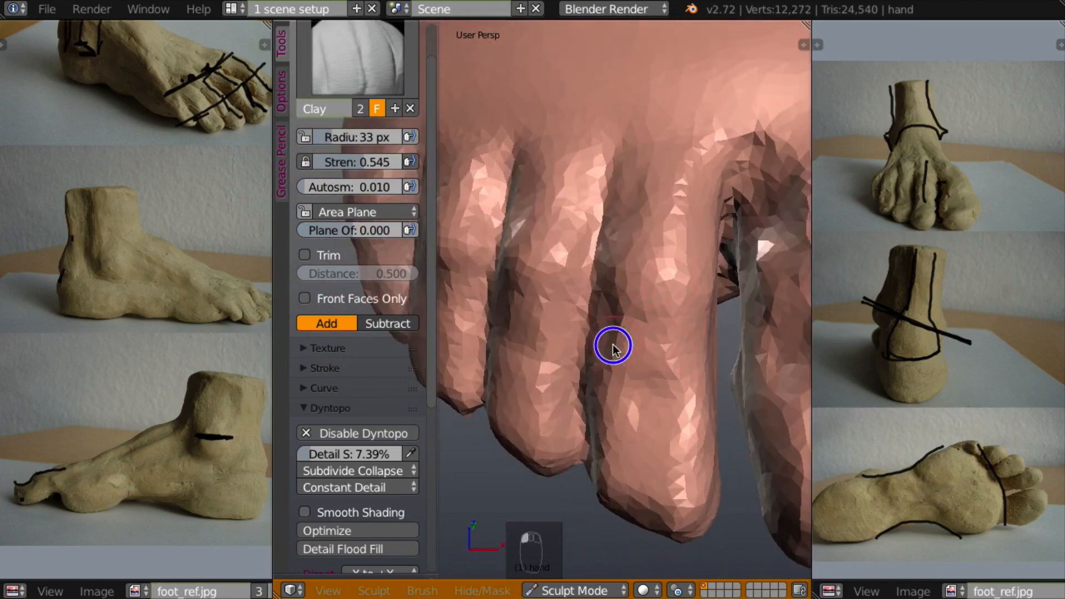
mouse_move(614, 344)
middle_mouse_down()
mouse_move(735, 306)
mouse_move(681, 321)
middle_mouse_up()
left_click_drag(706, 457, 694, 514)
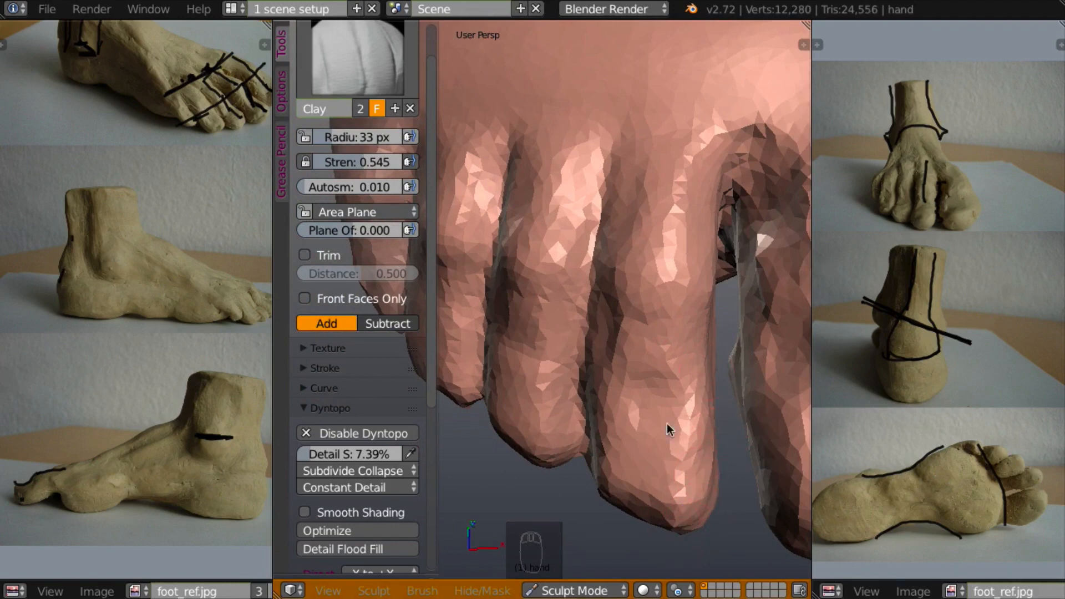
mouse_move(670, 430)
middle_mouse_down()
mouse_move(701, 478)
mouse_move(711, 418)
mouse_move(665, 371)
mouse_move(660, 387)
middle_mouse_up()
mouse_move(661, 387)
left_mouse_down()
mouse_move(677, 413)
mouse_move(684, 368)
left_mouse_up()
Switch to the Scrape/Peaks brush, set its radius to 44 px and round off the second toe's tip.
key("l")
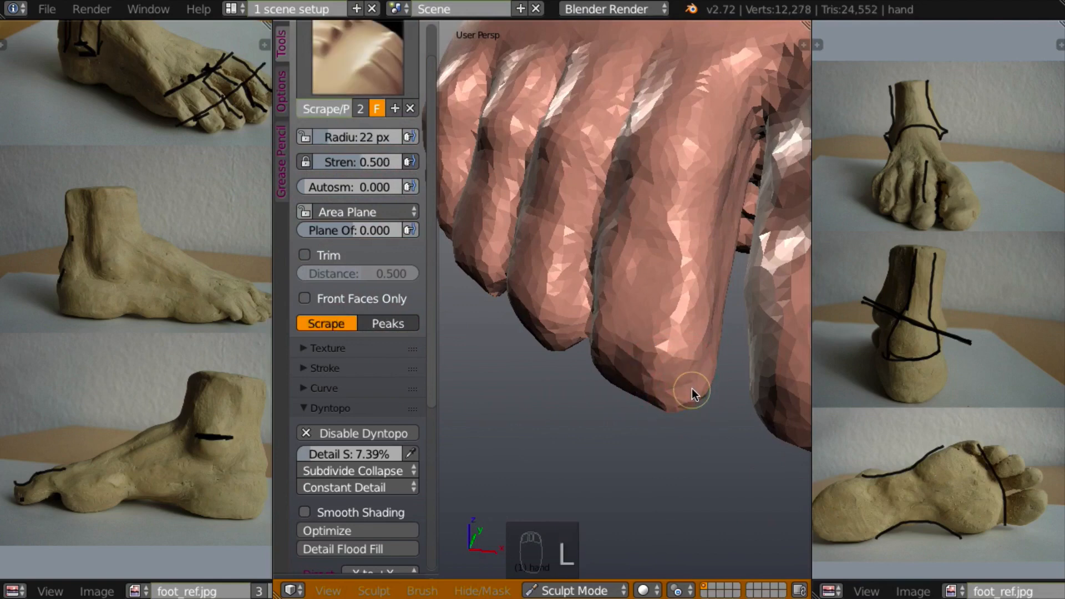
key("f")
left_click(717, 399)
mouse_move(718, 399)
middle_mouse_down()
mouse_move(682, 367)
mouse_move(662, 384)
middle_mouse_up()
mouse_move(662, 384)
left_mouse_down()
mouse_move(680, 406)
mouse_move(711, 399)
mouse_move(704, 409)
mouse_move(722, 373)
left_mouse_up()
mouse_move(723, 374)
middle_mouse_down()
mouse_move(727, 458)
mouse_move(713, 368)
middle_mouse_up()
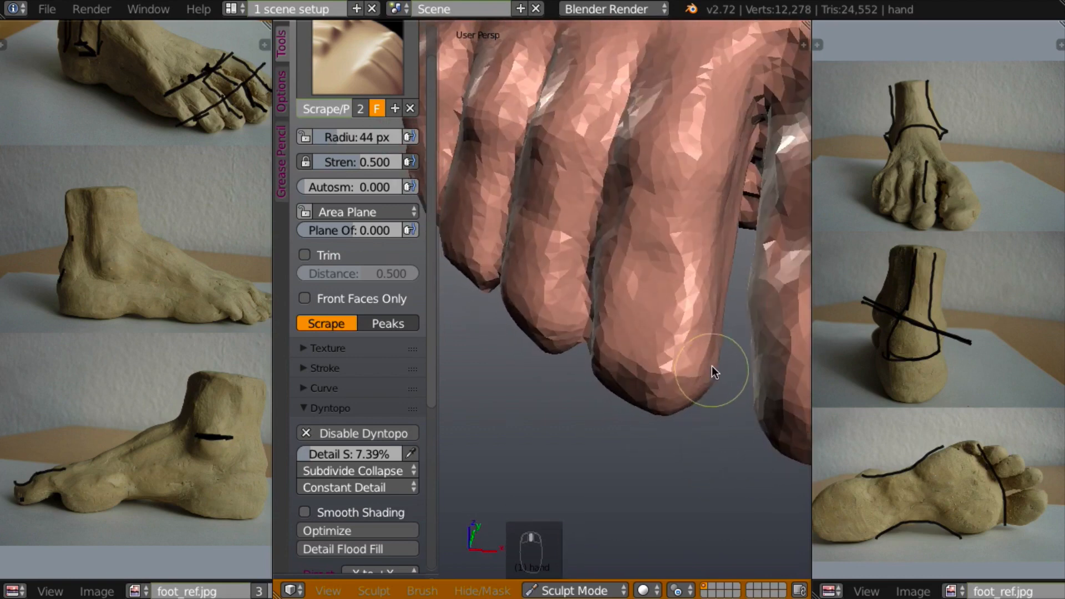
middle_click_drag(690, 418, 727, 226)
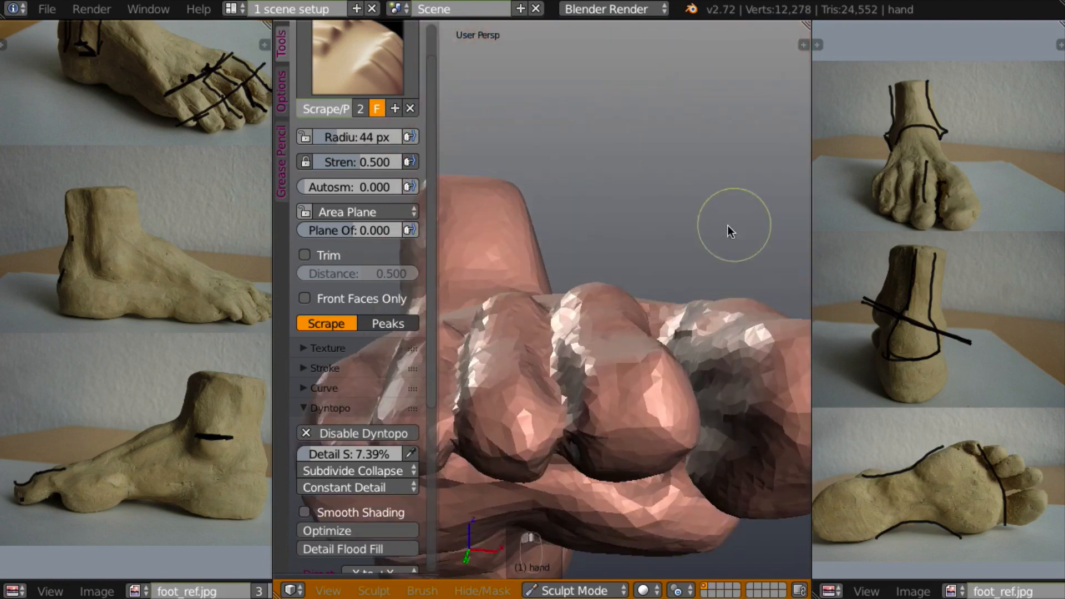
Scrape the front and underside of the second toe's tip into a rounder shape.
mouse_move(662, 413)
left_mouse_down()
mouse_move(677, 404)
mouse_move(658, 382)
left_mouse_up()
mouse_move(659, 383)
middle_mouse_down()
mouse_move(671, 427)
mouse_move(697, 400)
middle_mouse_up()
mouse_move(697, 402)
left_mouse_down()
mouse_move(674, 399)
mouse_move(704, 388)
mouse_move(680, 384)
mouse_move(740, 415)
mouse_move(687, 440)
mouse_move(682, 430)
left_mouse_up()
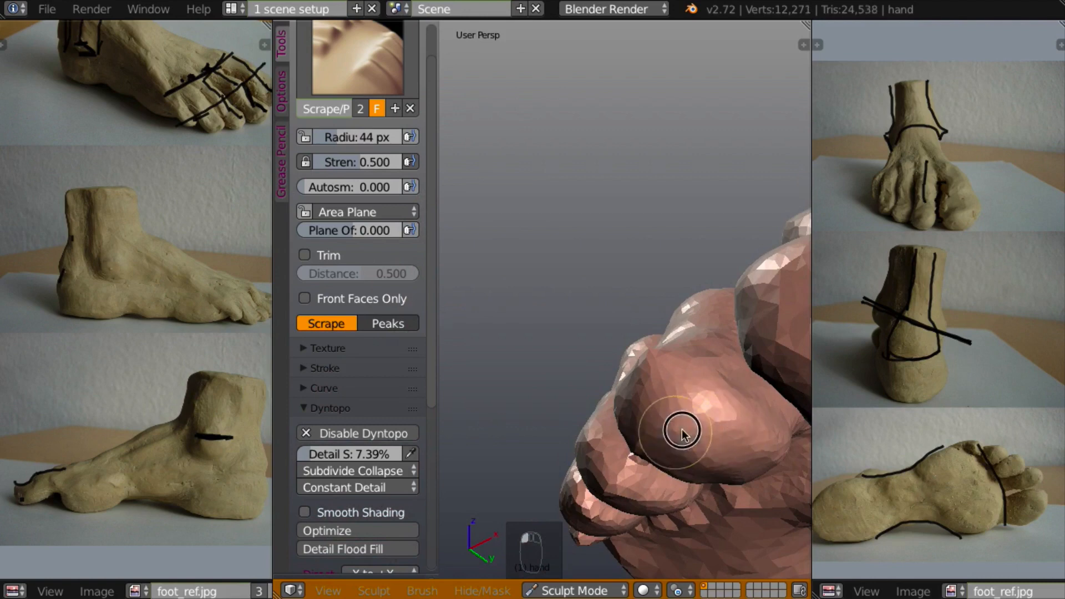
mouse_move(682, 430)
middle_mouse_down()
mouse_move(704, 471)
mouse_move(793, 468)
mouse_move(799, 501)
mouse_move(787, 528)
mouse_move(716, 473)
middle_mouse_up()
left_click_drag(703, 455, 680, 469)
middle_click_drag(681, 467, 719, 417)
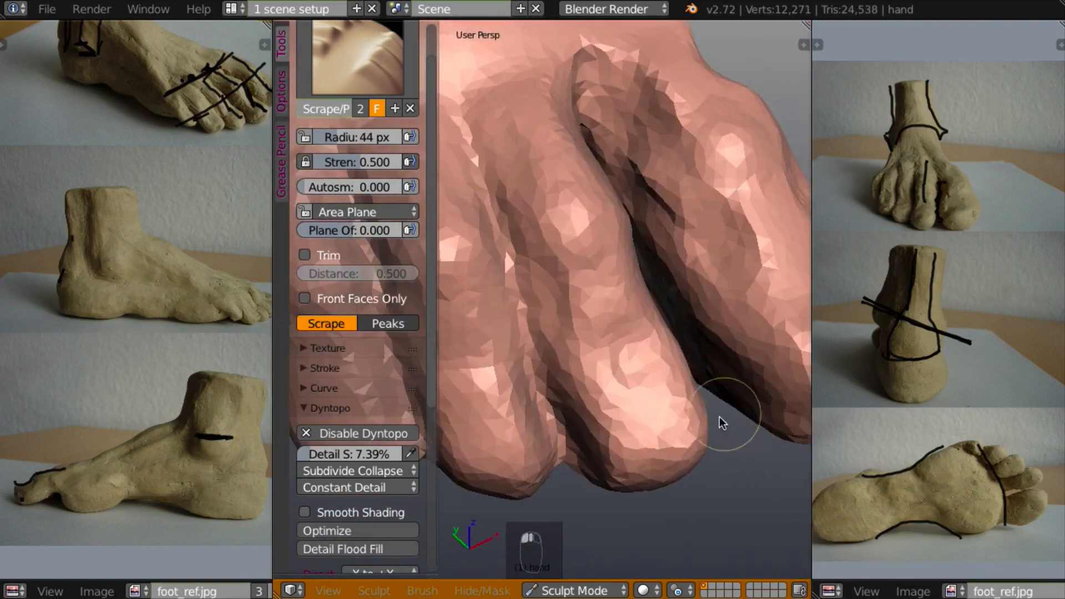
Scrape the lower front edges at the ends of the second and third toes.
left_click_drag(626, 464, 609, 466)
mouse_move(613, 464)
middle_mouse_down()
mouse_move(671, 369)
mouse_move(669, 346)
middle_mouse_up()
mouse_move(578, 523)
left_mouse_down()
mouse_move(605, 522)
mouse_move(594, 531)
left_mouse_up()
mouse_move(595, 527)
middle_mouse_down()
mouse_move(608, 434)
mouse_move(554, 333)
mouse_move(574, 479)
mouse_move(559, 435)
middle_mouse_up()
Crease the division between the ends of the second and third toes from the front.
key("shift+c")
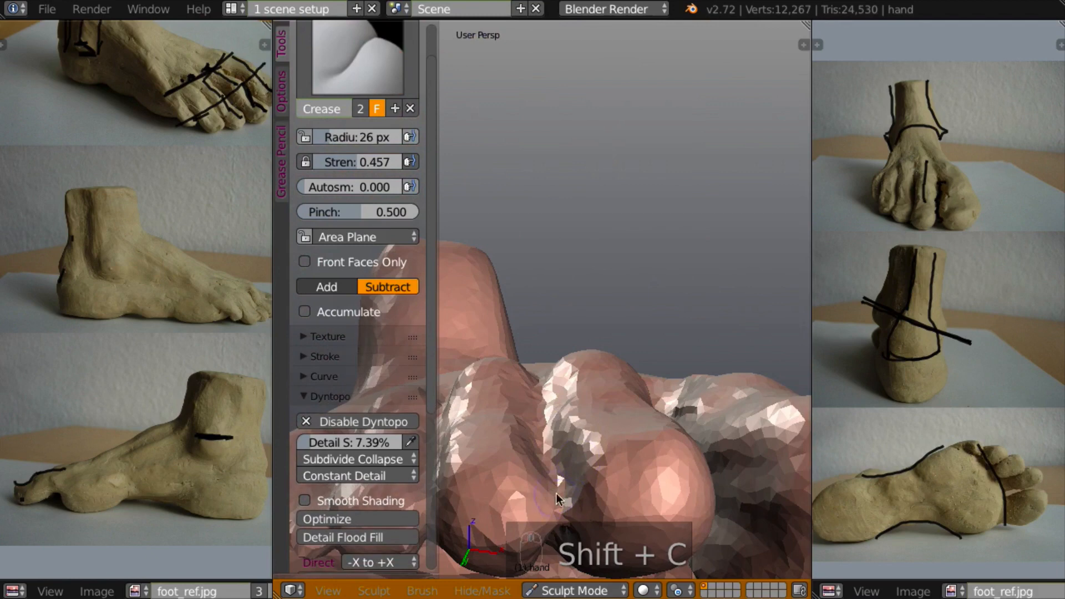
left_click_drag(558, 484, 567, 532)
mouse_move(567, 532)
middle_mouse_down()
mouse_move(591, 517)
mouse_move(591, 491)
mouse_move(617, 487)
mouse_move(625, 499)
mouse_move(613, 458)
mouse_move(591, 518)
mouse_move(610, 460)
mouse_move(642, 427)
middle_mouse_up()
Scrape the third toe's tip round along its lower front and underside, and trim the fourth toe's lower edge beside it.
key("l")
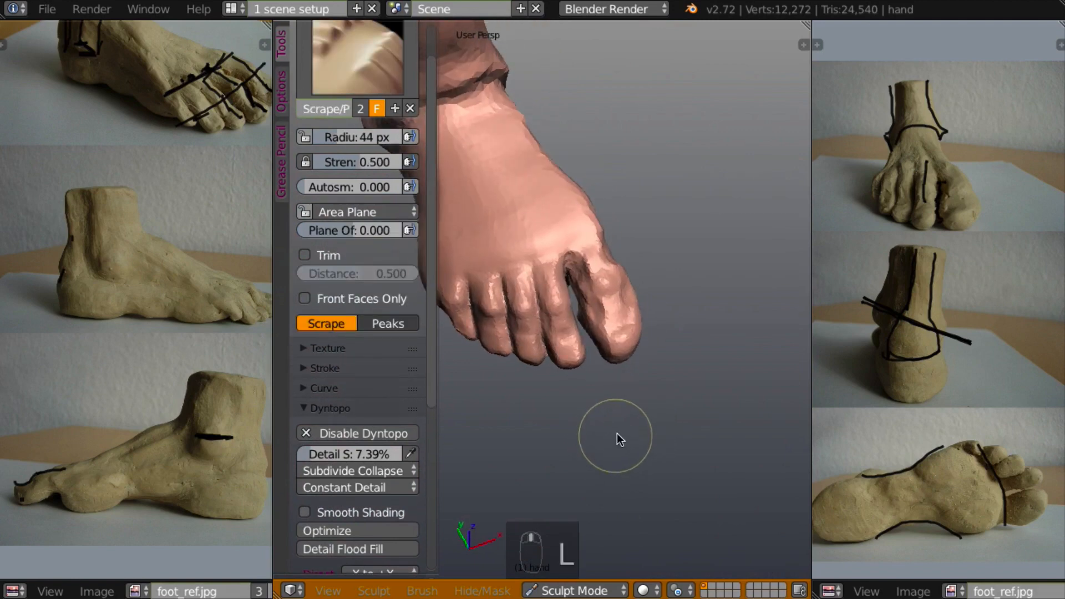
scroll(617, 434, "up", 5)
scroll(646, 418, "down", 3)
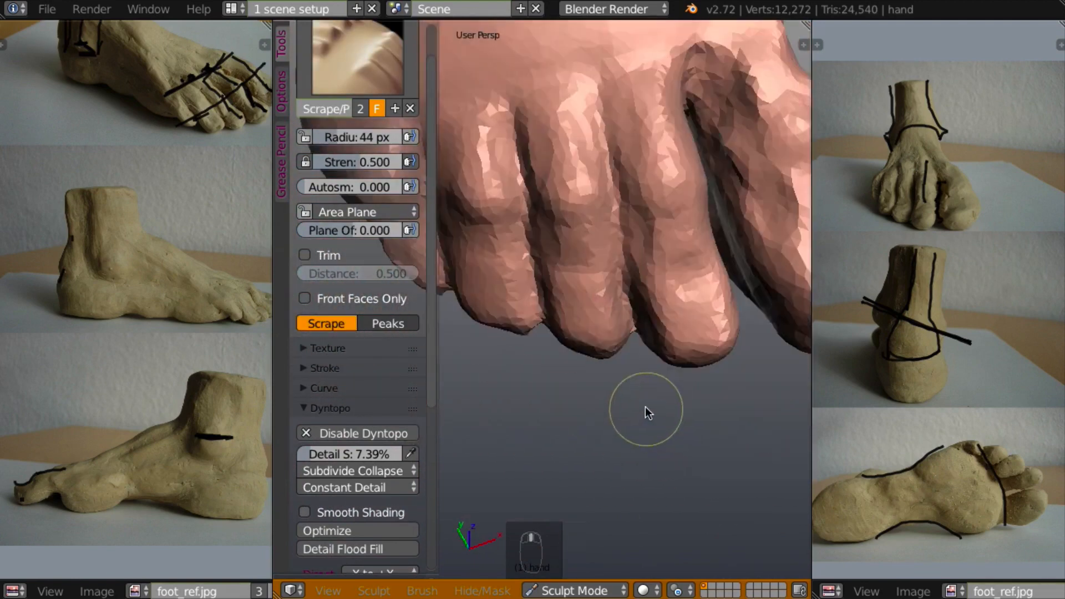
mouse_move(644, 408)
middle_mouse_down()
mouse_move(670, 394)
mouse_move(602, 346)
mouse_move(664, 294)
mouse_move(610, 349)
middle_mouse_up()
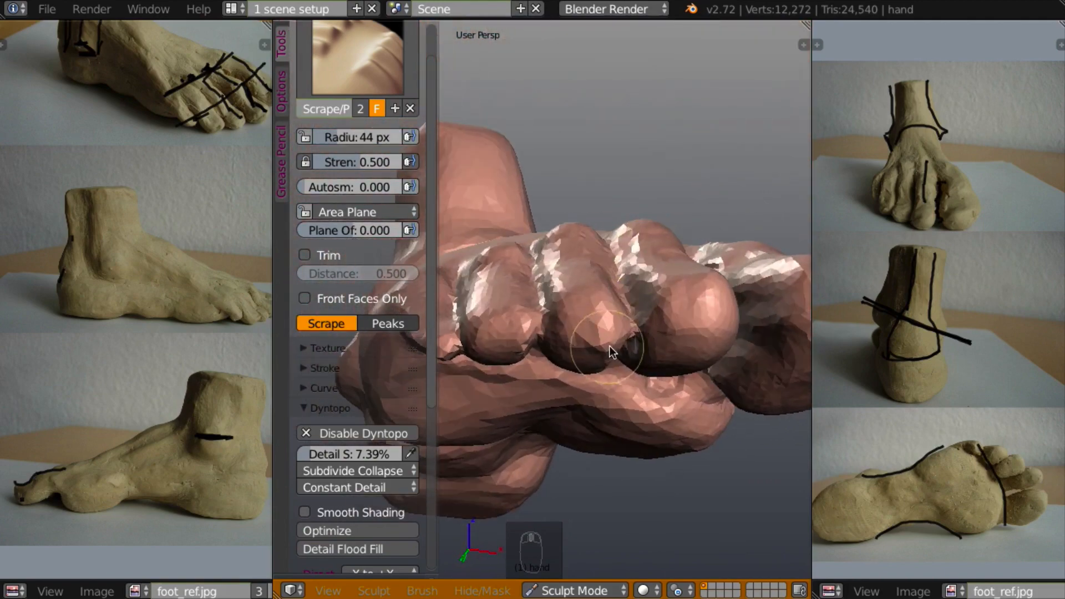
mouse_move(607, 351)
left_mouse_down()
mouse_move(605, 363)
mouse_move(608, 354)
left_mouse_up()
middle_click_drag(603, 315, 595, 240)
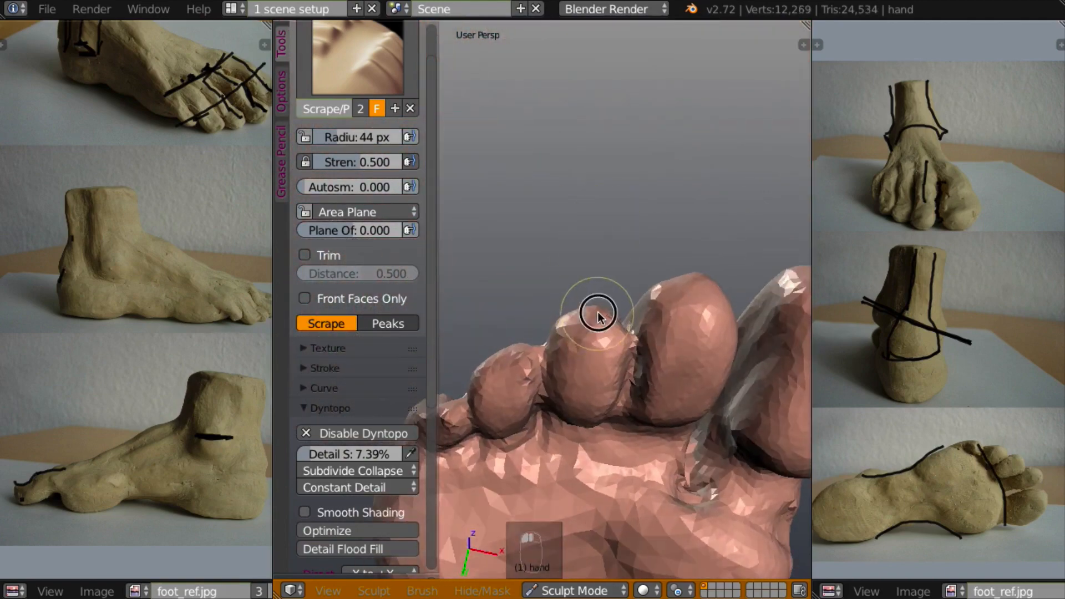
left_click_drag(594, 309, 615, 337)
mouse_move(616, 337)
middle_mouse_down()
mouse_move(642, 403)
mouse_move(626, 439)
middle_mouse_up()
left_click_drag(526, 336, 525, 345)
middle_click_drag(527, 343, 513, 333)
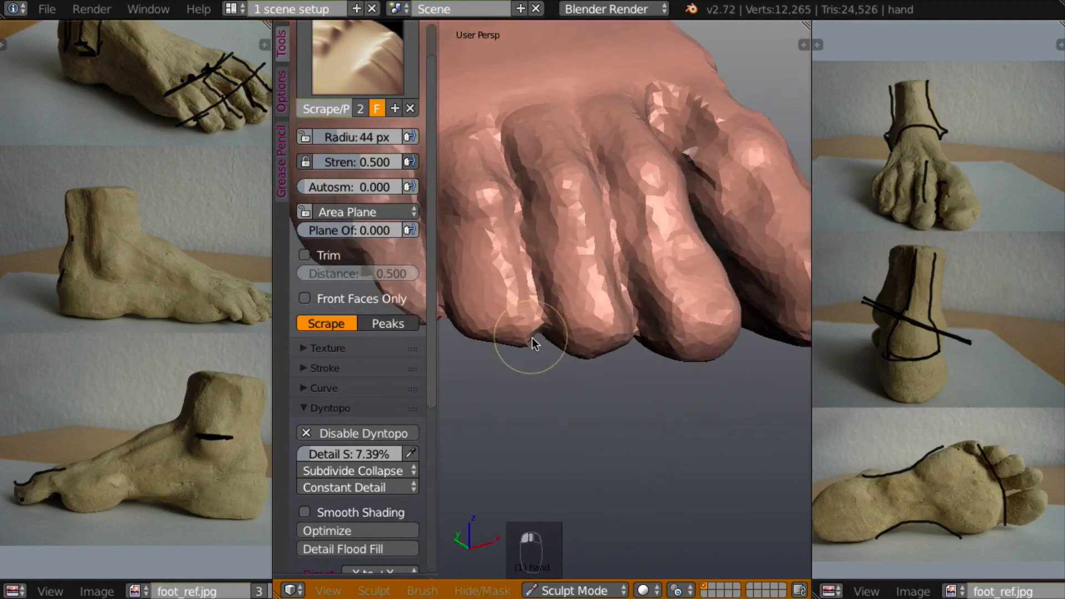
Switch to the Crease brush, enlarge its radius to 48 px and deepen the division between the ends of the third and fourth toes.
key("shift+c")
scroll(503, 374, "up", 5)
scroll(546, 365, "down", 3)
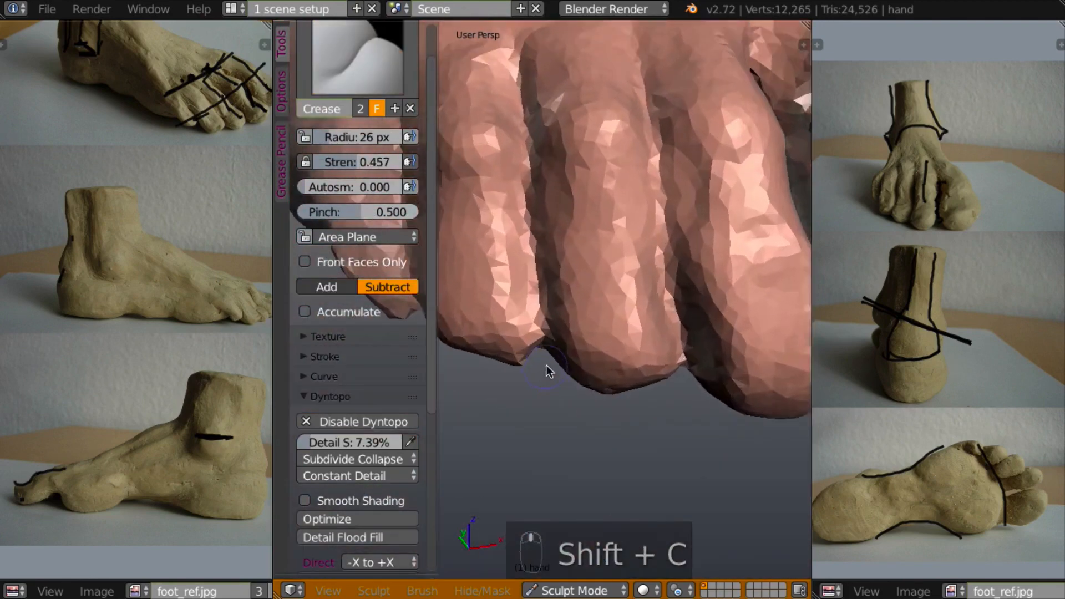
scroll(547, 345, "up", 3)
left_click_drag(543, 299, 541, 361)
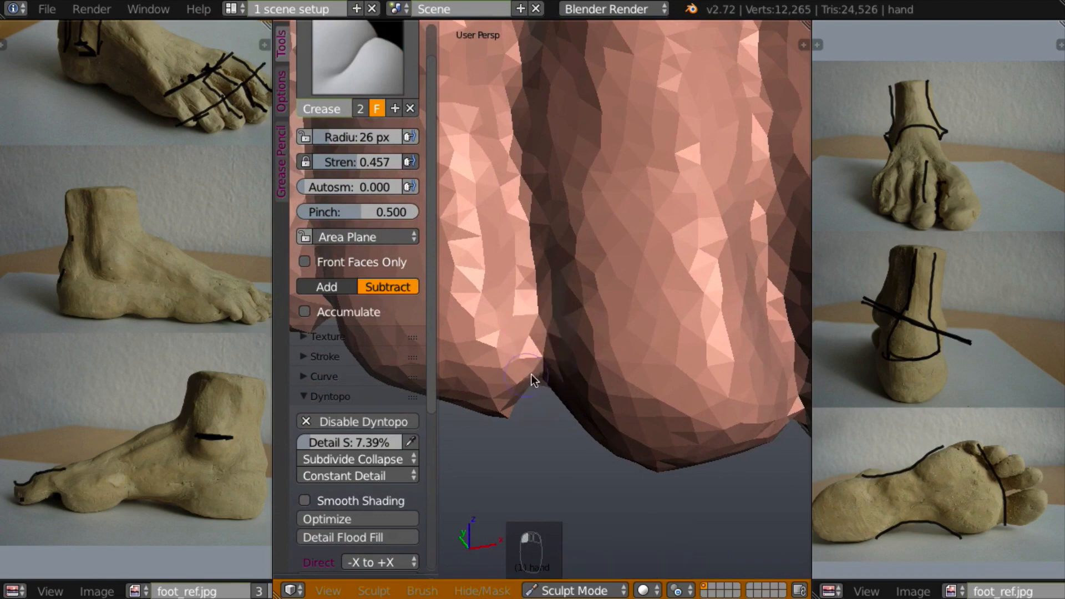
key("f")
middle_click_drag(548, 380, 551, 275)
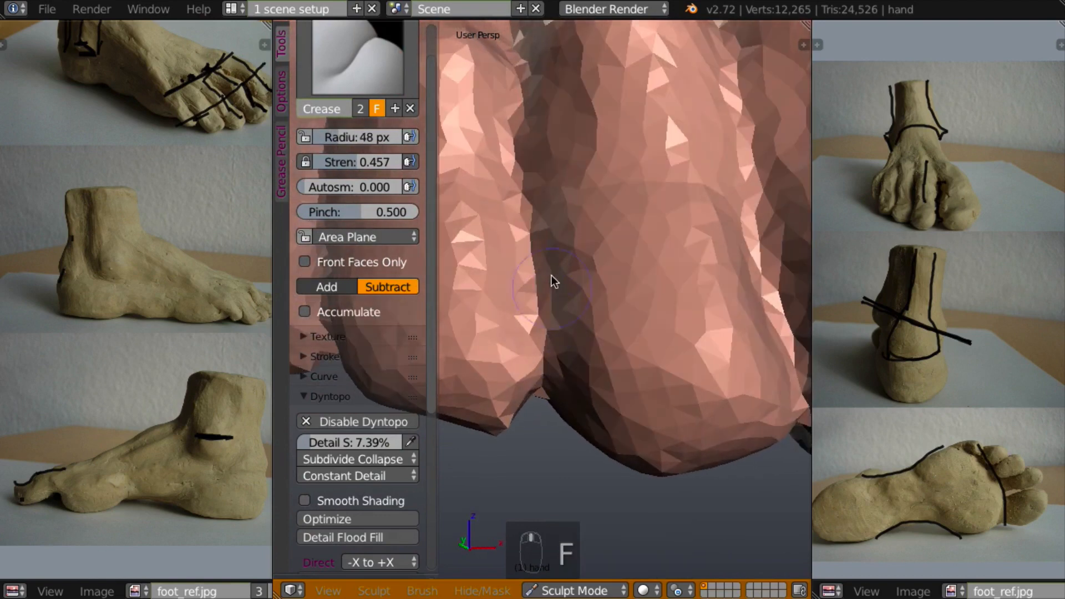
left_click_drag(539, 305, 538, 385)
left_click_drag(536, 316, 540, 391)
mouse_move(541, 398)
middle_mouse_down()
mouse_move(556, 266)
mouse_move(539, 373)
middle_mouse_up()
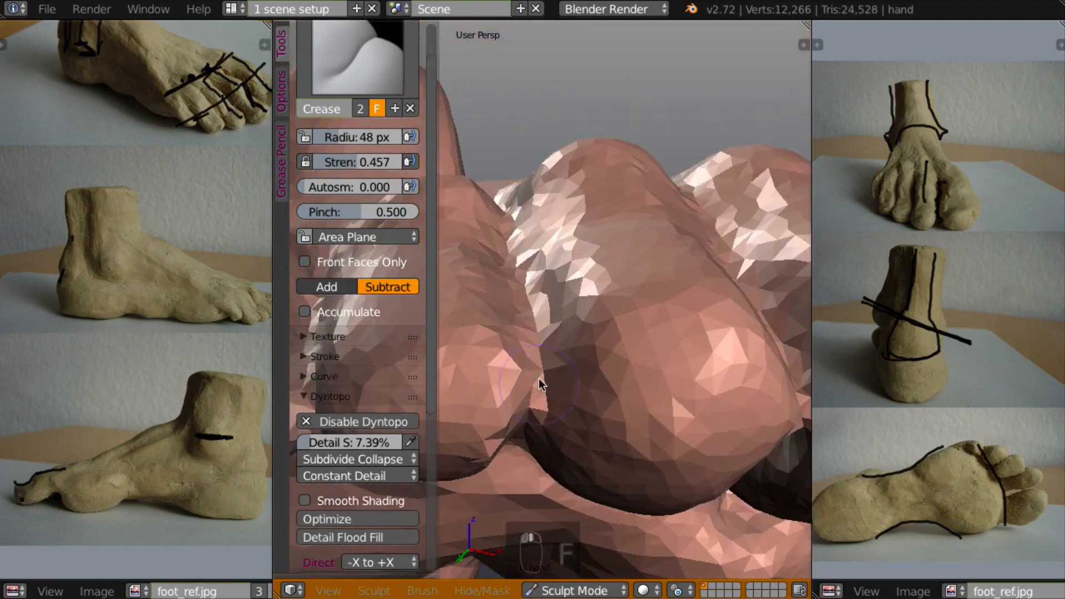
left_click_drag(537, 372, 526, 423)
middle_click_drag(526, 423, 494, 508)
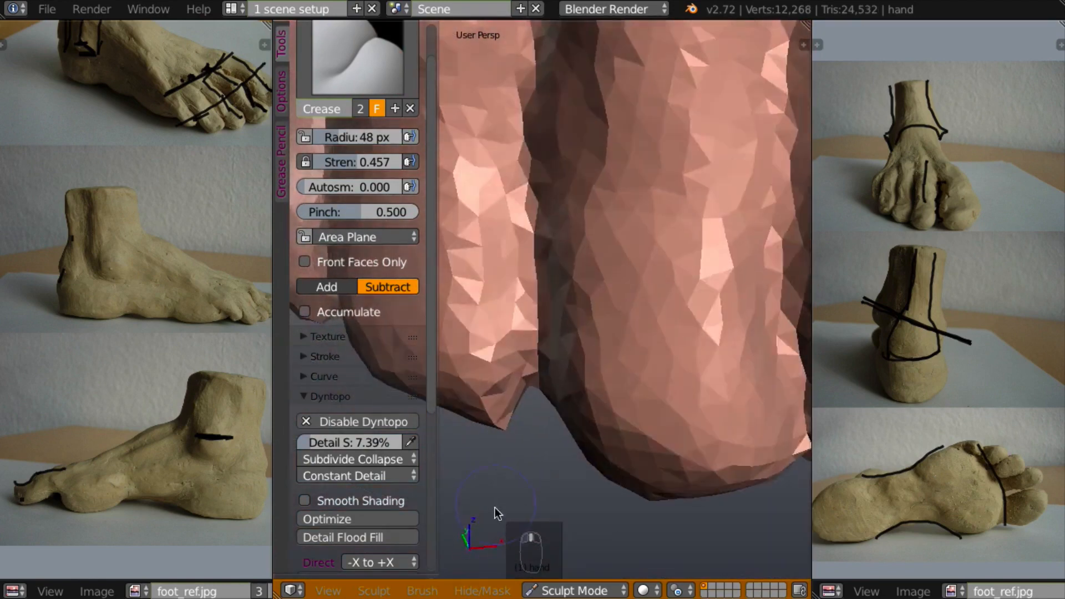
Scrape away the pointed lower corner of the fourth toe's tip and round off the lower front of the third toe.
mouse_move(544, 390)
middle_mouse_down()
mouse_move(572, 403)
mouse_move(515, 383)
middle_mouse_up()
key("l")
left_click_drag(492, 436, 494, 424)
mouse_move(504, 412)
middle_mouse_down()
mouse_move(544, 267)
mouse_move(512, 347)
middle_mouse_up()
mouse_move(499, 391)
left_mouse_down()
mouse_move(497, 417)
mouse_move(497, 371)
mouse_move(492, 444)
left_mouse_up()
middle_click_drag(495, 446, 532, 269)
mouse_move(503, 362)
left_mouse_down()
mouse_move(485, 463)
mouse_move(467, 472)
left_mouse_up()
mouse_move(570, 378)
middle_mouse_down()
mouse_move(616, 437)
mouse_move(581, 537)
mouse_move(631, 334)
mouse_move(602, 320)
mouse_move(597, 423)
mouse_move(581, 500)
mouse_move(564, 501)
mouse_move(601, 431)
mouse_move(604, 476)
mouse_move(597, 458)
mouse_move(644, 496)
mouse_move(628, 436)
middle_mouse_up()
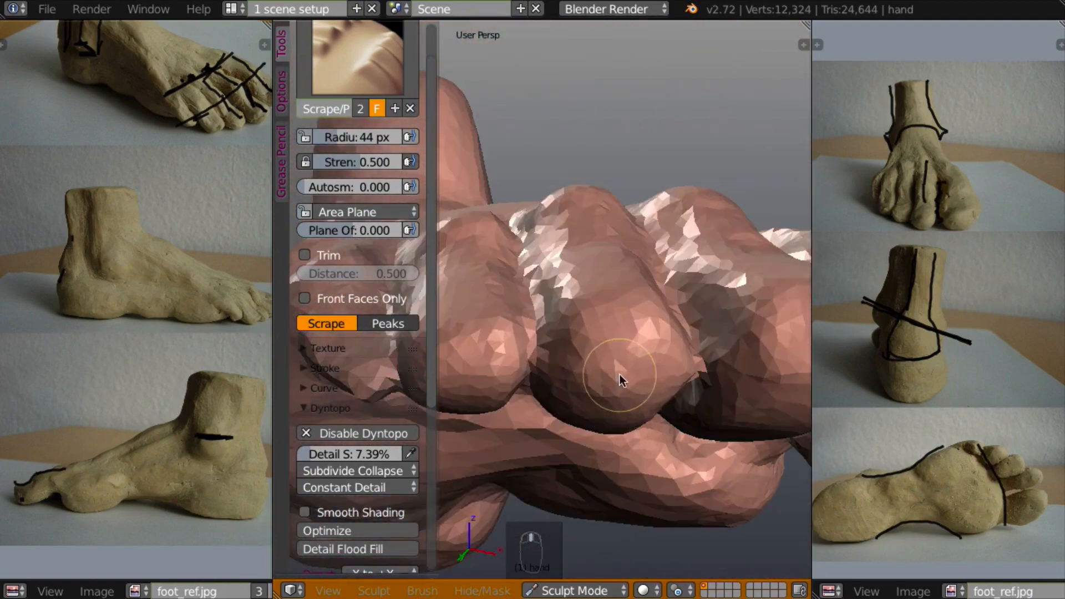
left_click_drag(588, 409, 627, 397)
mouse_move(627, 397)
middle_mouse_down()
mouse_move(556, 461)
mouse_move(638, 501)
mouse_move(627, 425)
mouse_move(635, 323)
mouse_move(636, 350)
mouse_move(597, 380)
mouse_move(640, 368)
mouse_move(577, 371)
middle_mouse_up()
Switch to the Clay brush and fill out the pad at the third toe's tip.
key("c")
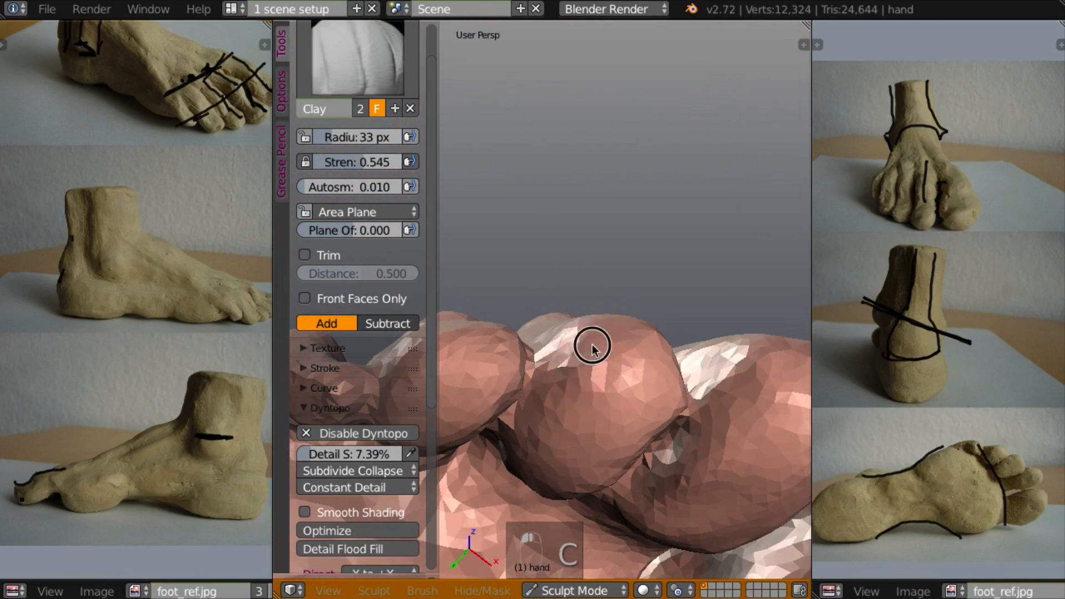
mouse_move(605, 365)
left_mouse_down()
mouse_move(592, 409)
mouse_move(556, 404)
mouse_move(596, 447)
left_mouse_up()
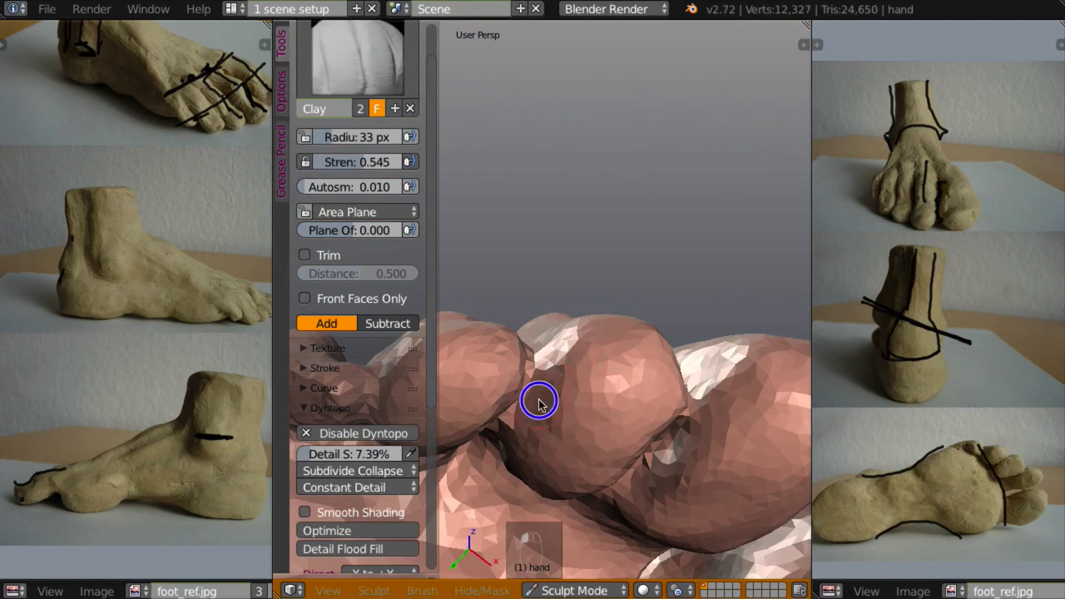
middle_click_drag(618, 404, 574, 481)
scroll(605, 422, "down", 6)
scroll(572, 468, "up", 5)
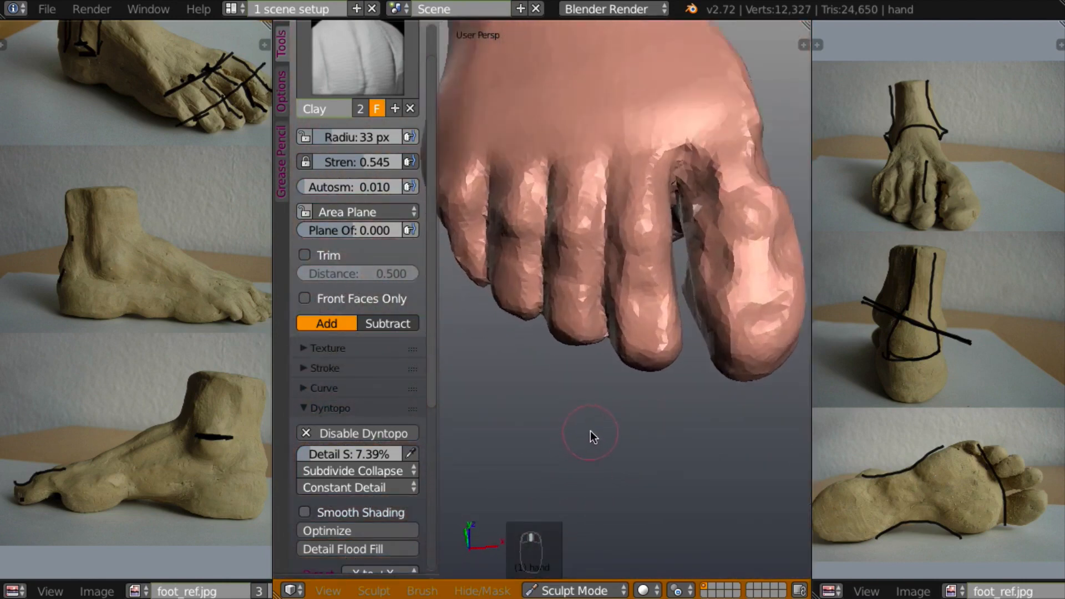
Scrape the front of the third toe's tip on the side facing the fourth toe.
key("l")
mouse_move(610, 390)
middle_mouse_down()
mouse_move(640, 338)
mouse_move(624, 338)
middle_mouse_up()
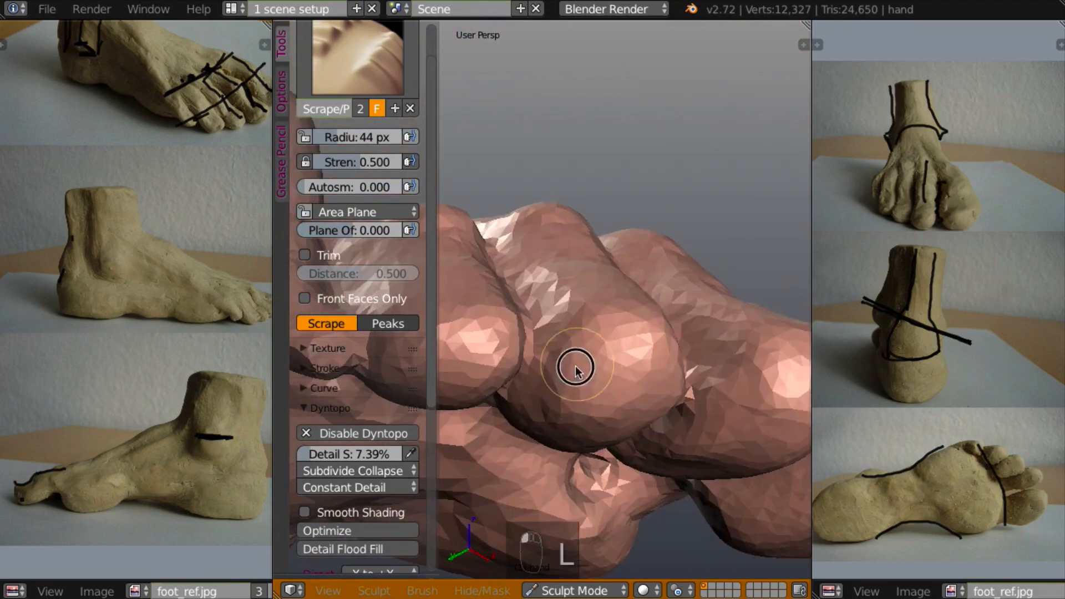
mouse_move(606, 392)
middle_mouse_down()
mouse_move(544, 477)
mouse_move(590, 442)
mouse_move(574, 481)
mouse_move(589, 472)
mouse_move(554, 481)
mouse_move(673, 440)
mouse_move(670, 397)
mouse_move(638, 444)
middle_mouse_up()
scroll(608, 436, "down", 7)
mouse_move(621, 488)
middle_mouse_down("shift")
mouse_move(673, 414)
mouse_move(651, 391)
mouse_move(651, 375)
middle_mouse_up("shift")
scroll(668, 404, "up", 8)
Build up the little toe and its knuckle with the Clay brush at 33 px.
key("c")
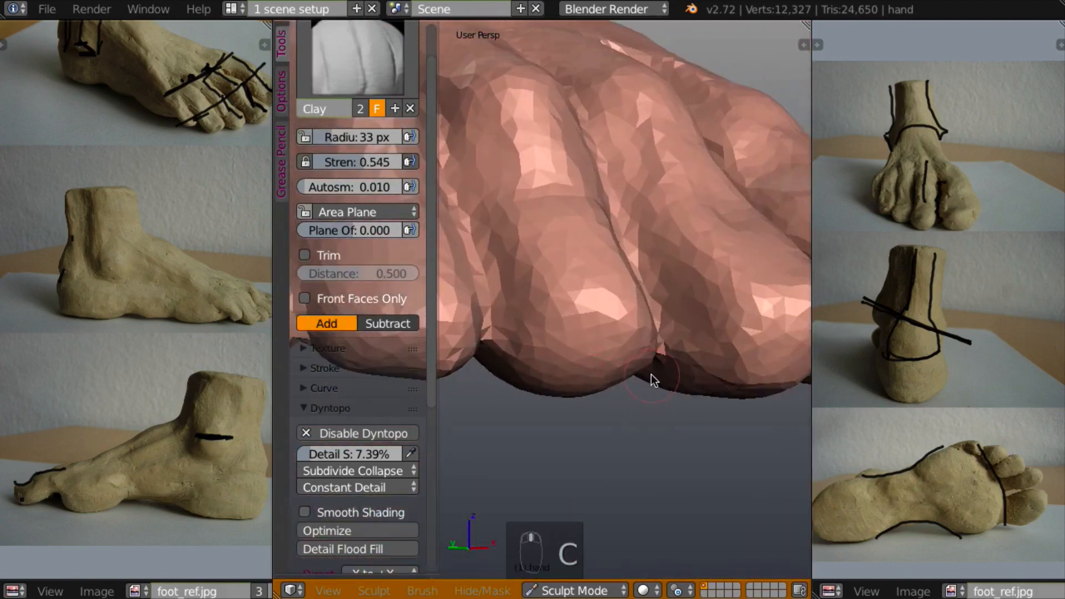
scroll(644, 380, "down", 5)
scroll(664, 393, "up", 3)
middle_click_drag(588, 322, 717, 265, "shift")
scroll(664, 393, "down", 4)
mouse_move(529, 216)
left_mouse_down()
mouse_move(544, 238)
mouse_move(561, 226)
left_mouse_up()
middle_click_drag(541, 218, 520, 318)
left_click_drag(544, 209, 546, 206)
mouse_move(546, 206)
middle_mouse_down()
mouse_move(657, 178)
mouse_move(593, 199)
mouse_move(555, 185)
middle_mouse_up()
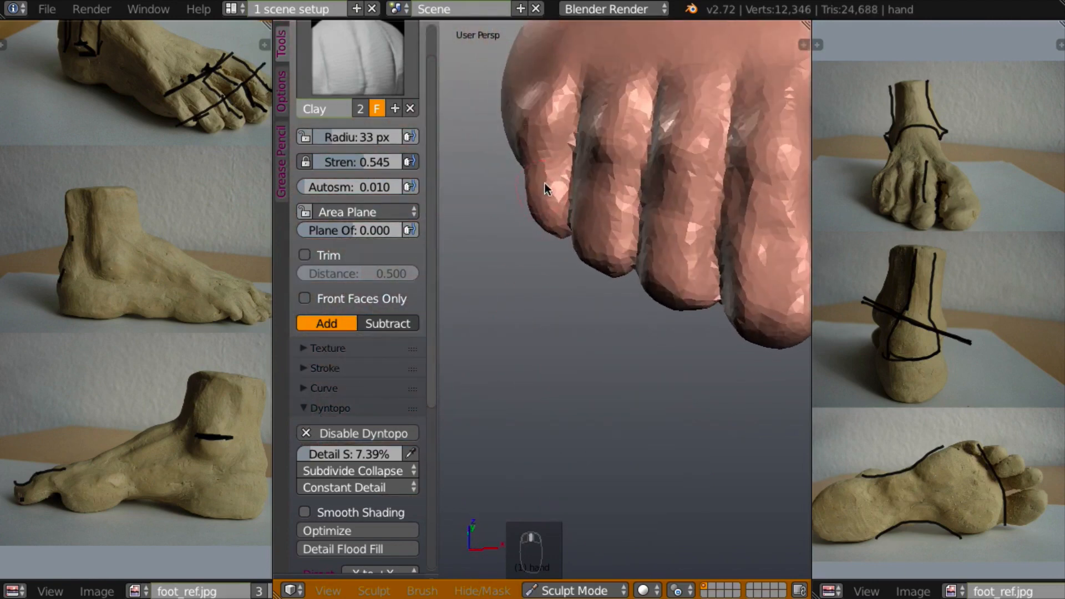
left_click_drag(528, 133, 554, 119)
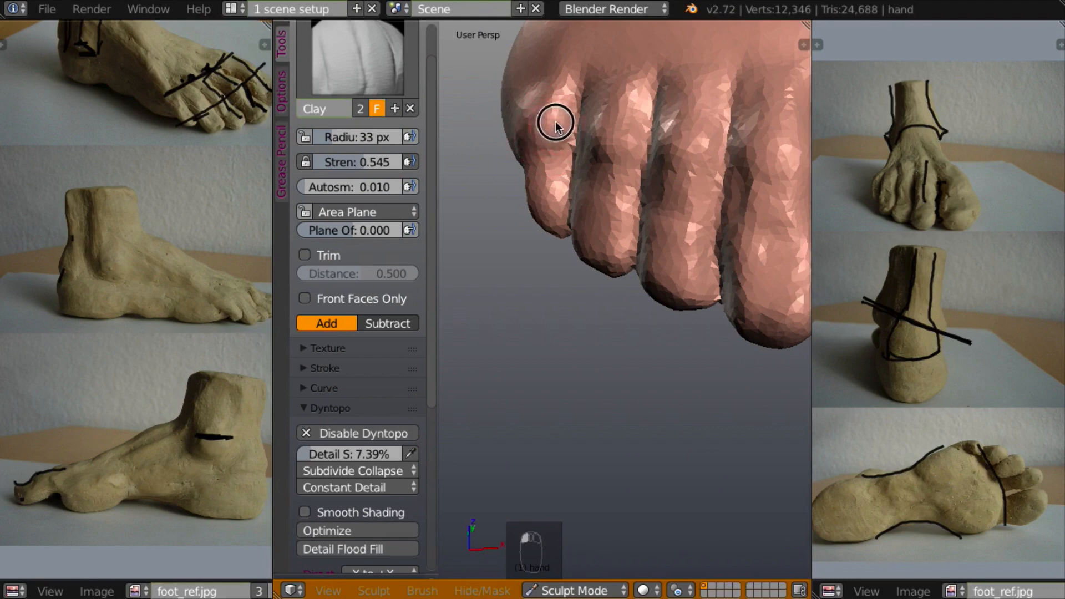
mouse_move(554, 118)
middle_mouse_down()
mouse_move(668, 135)
mouse_move(621, 164)
mouse_move(551, 129)
middle_mouse_up()
left_click_drag(551, 129, 554, 123)
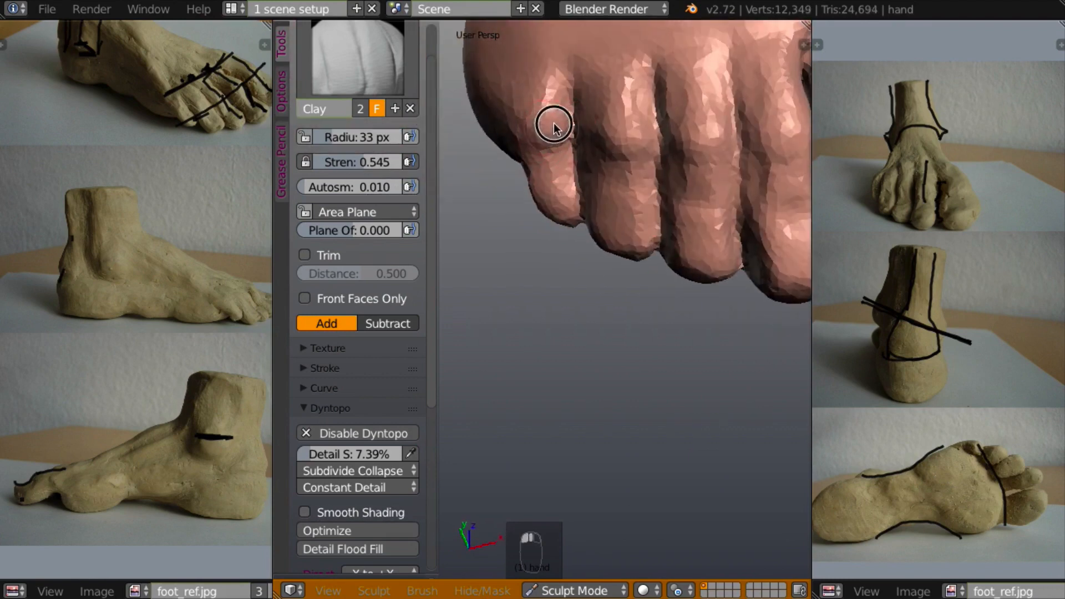
mouse_move(554, 124)
middle_mouse_down()
mouse_move(706, 31)
mouse_move(637, 81)
mouse_move(535, 208)
mouse_move(551, 183)
middle_mouse_up()
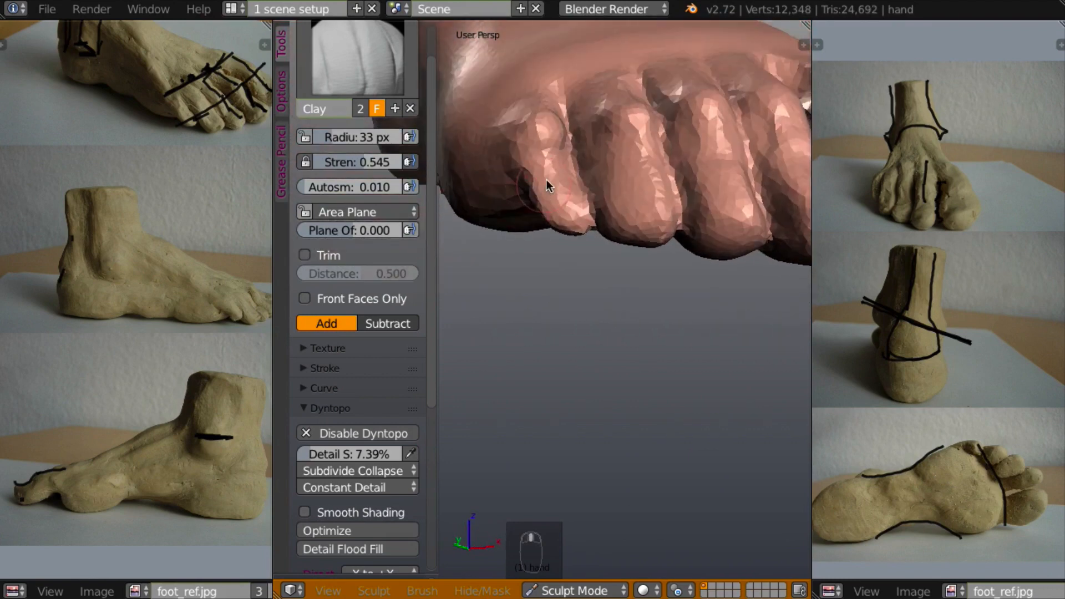
mouse_move(551, 145)
middle_mouse_down()
mouse_move(736, 132)
mouse_move(564, 152)
middle_mouse_up()
Build up the foot's outer side below and behind the little toe, along to the ball's front edge.
mouse_move(564, 152)
left_mouse_down()
mouse_move(514, 189)
mouse_move(501, 166)
mouse_move(501, 178)
left_mouse_up()
mouse_move(501, 178)
middle_mouse_down()
mouse_move(494, 131)
mouse_move(548, 152)
mouse_move(613, 260)
middle_mouse_up()
mouse_move(613, 261)
left_mouse_down()
mouse_move(630, 250)
mouse_move(612, 218)
left_mouse_up()
middle_click_drag(612, 219, 631, 200)
left_click_drag(622, 256, 640, 383)
middle_click_drag(635, 355, 598, 278)
mouse_move(599, 278)
left_mouse_down()
mouse_move(562, 270)
mouse_move(582, 290)
left_mouse_up()
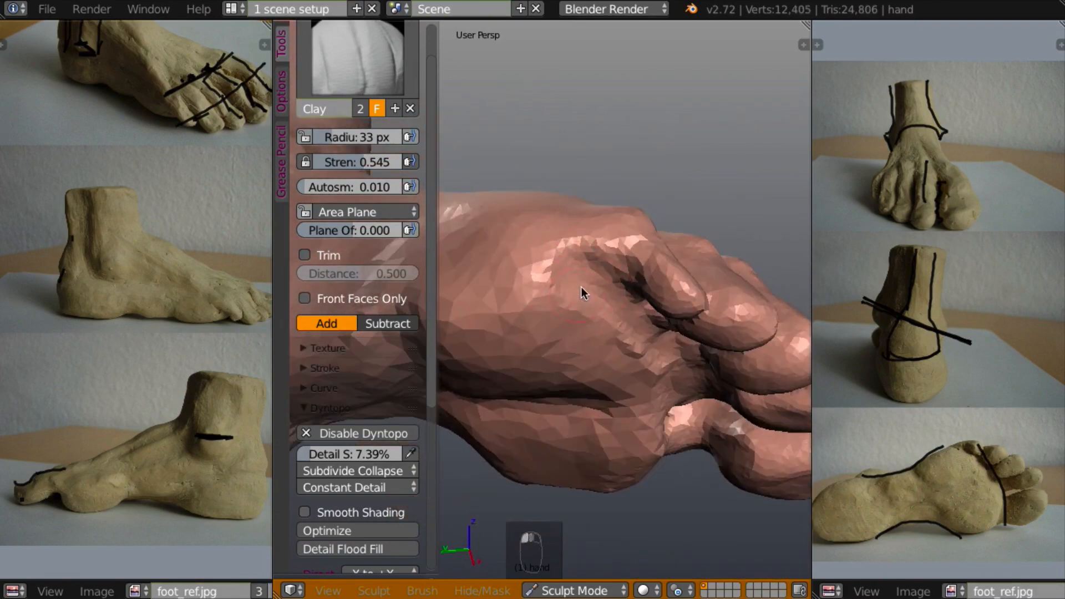
mouse_move(582, 290)
middle_mouse_down()
mouse_move(618, 399)
mouse_move(527, 316)
mouse_move(593, 331)
mouse_move(511, 244)
mouse_move(686, 311)
middle_mouse_up()
mouse_move(741, 297)
left_mouse_down()
mouse_move(689, 289)
mouse_move(571, 309)
mouse_move(680, 300)
mouse_move(689, 290)
mouse_move(555, 316)
mouse_move(639, 280)
mouse_move(712, 301)
left_mouse_up()
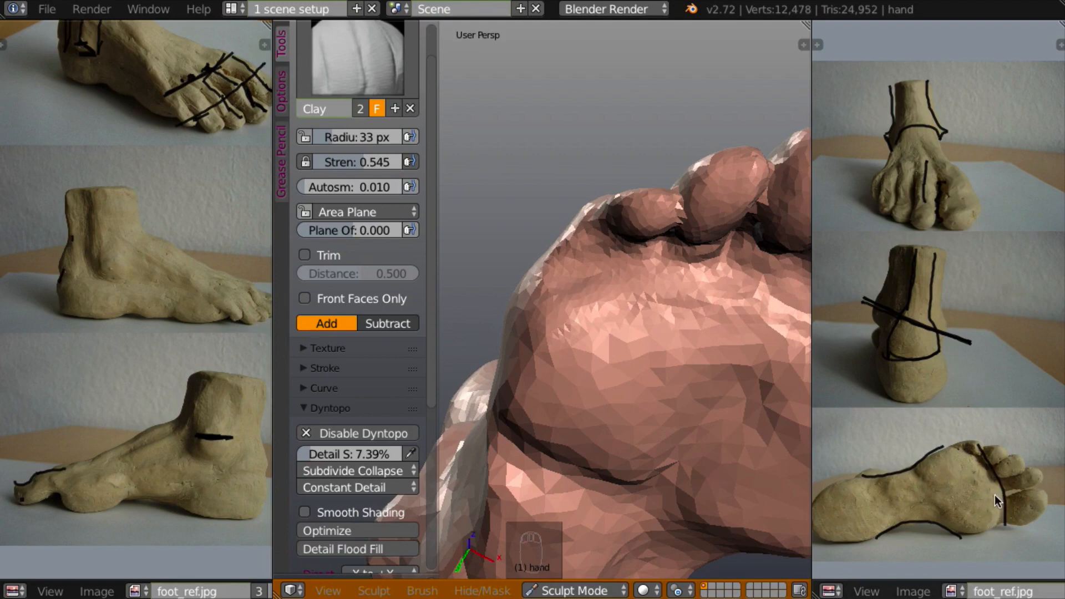
Remove the grease pencil annotations from the reference image with the front, back and sole views.
key("n")
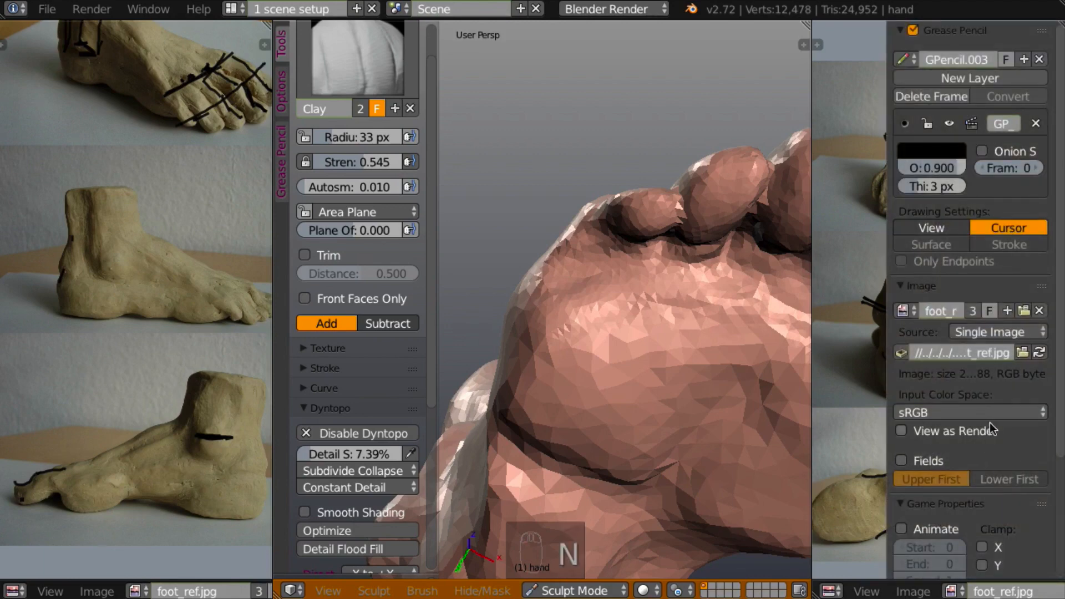
left_click(1040, 60)
key("n")
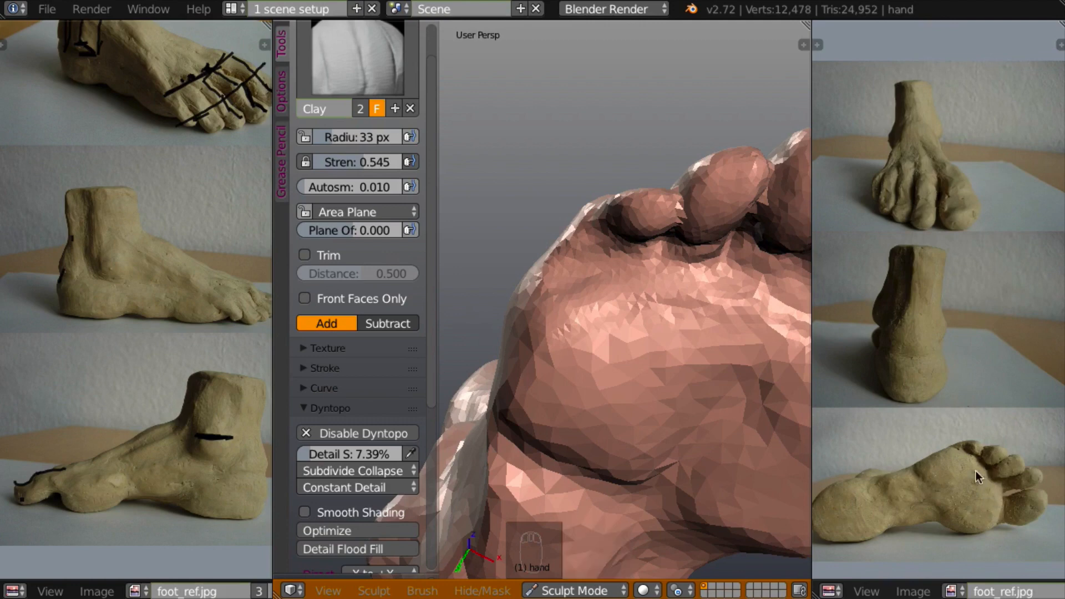
Crease the boundary between the ball of the foot and the undersides of the toes.
mouse_move(748, 411)
middle_mouse_down()
mouse_move(677, 368)
mouse_move(711, 425)
mouse_move(676, 381)
mouse_move(684, 302)
middle_mouse_up()
mouse_move(685, 298)
left_mouse_down()
mouse_move(698, 284)
mouse_move(560, 317)
mouse_move(675, 291)
left_mouse_up()
key("shift+c")
mouse_move(661, 305)
middle_mouse_down()
mouse_move(702, 373)
mouse_move(698, 275)
middle_mouse_up()
mouse_move(723, 286)
left_mouse_down()
mouse_move(563, 269)
mouse_move(625, 281)
left_mouse_up()
middle_click_drag(624, 278, 647, 244)
mouse_move(725, 148)
left_mouse_down()
mouse_move(719, 154)
mouse_move(742, 127)
mouse_move(722, 147)
mouse_move(755, 134)
left_mouse_up()
mouse_move(709, 161)
middle_mouse_down()
mouse_move(720, 184)
mouse_move(707, 188)
mouse_move(719, 173)
mouse_move(627, 354)
mouse_move(555, 341)
middle_mouse_up()
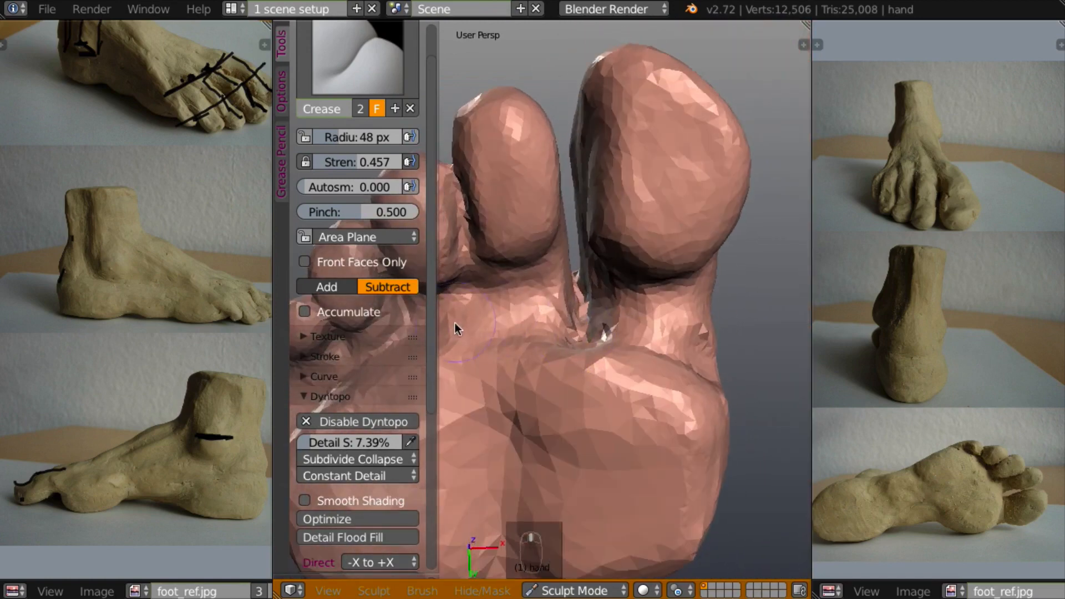
mouse_move(459, 329)
left_mouse_down()
mouse_move(447, 321)
mouse_move(574, 321)
left_mouse_up()
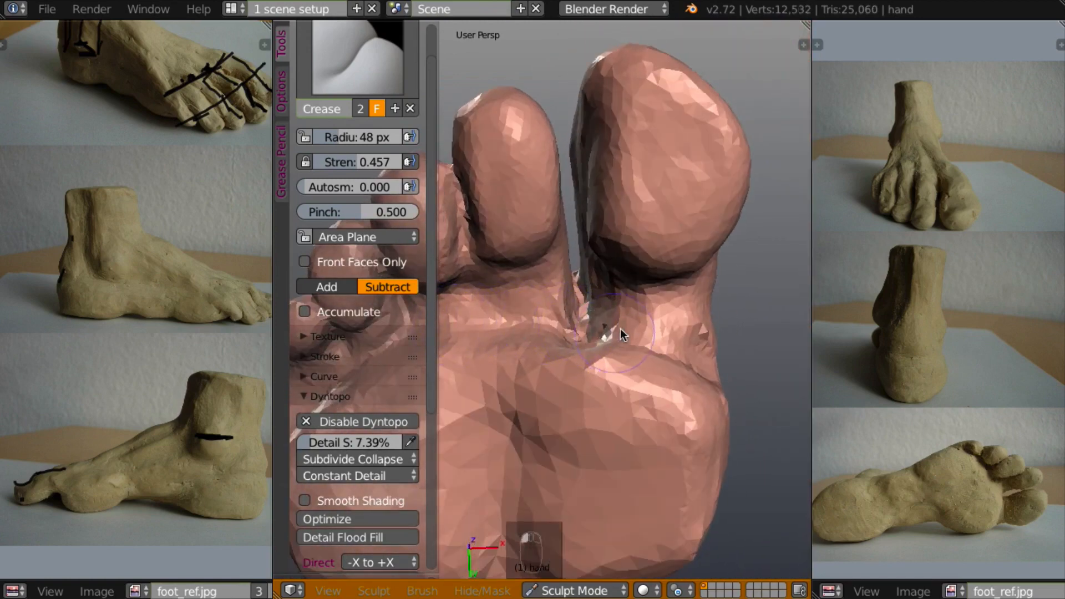
Build up the sole beneath the big toe's base and the front of its ball pad with the Clay brush.
mouse_move(620, 328)
middle_mouse_down()
mouse_move(697, 423)
mouse_move(694, 399)
mouse_move(604, 346)
middle_mouse_up()
key("c")
mouse_move(605, 346)
left_mouse_down()
mouse_move(537, 331)
mouse_move(608, 337)
mouse_move(630, 359)
mouse_move(614, 344)
left_mouse_up()
middle_click_drag(615, 345, 623, 335)
mouse_move(623, 335)
left_mouse_down()
mouse_move(680, 347)
mouse_move(632, 332)
left_mouse_up()
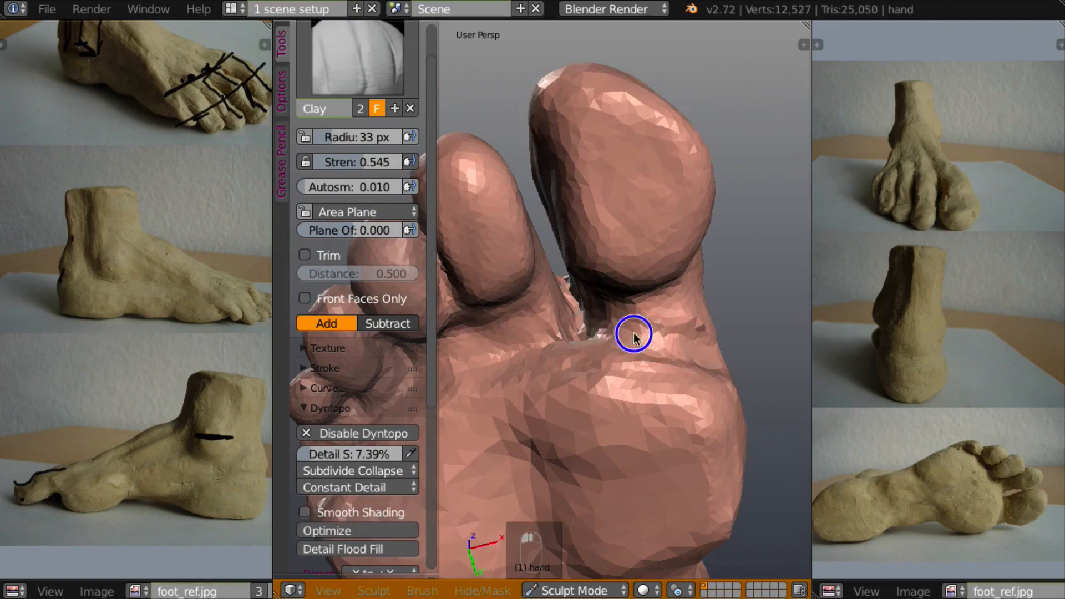
middle_click_drag(641, 351, 684, 385)
left_click_drag(683, 385, 604, 371)
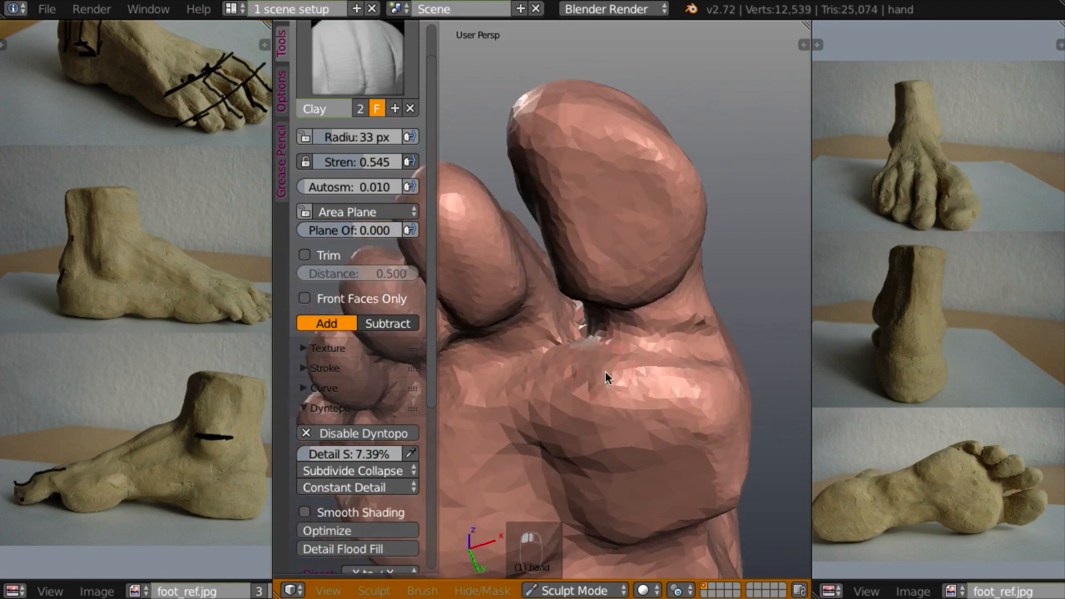
middle_click_drag(604, 371, 601, 382)
Fill the groove between the big toe's ball pad and the outer ball pad with Clay strokes.
scroll(599, 421, "down", 4)
middle_click_drag(598, 420, 697, 369)
scroll(686, 260, "up", 6)
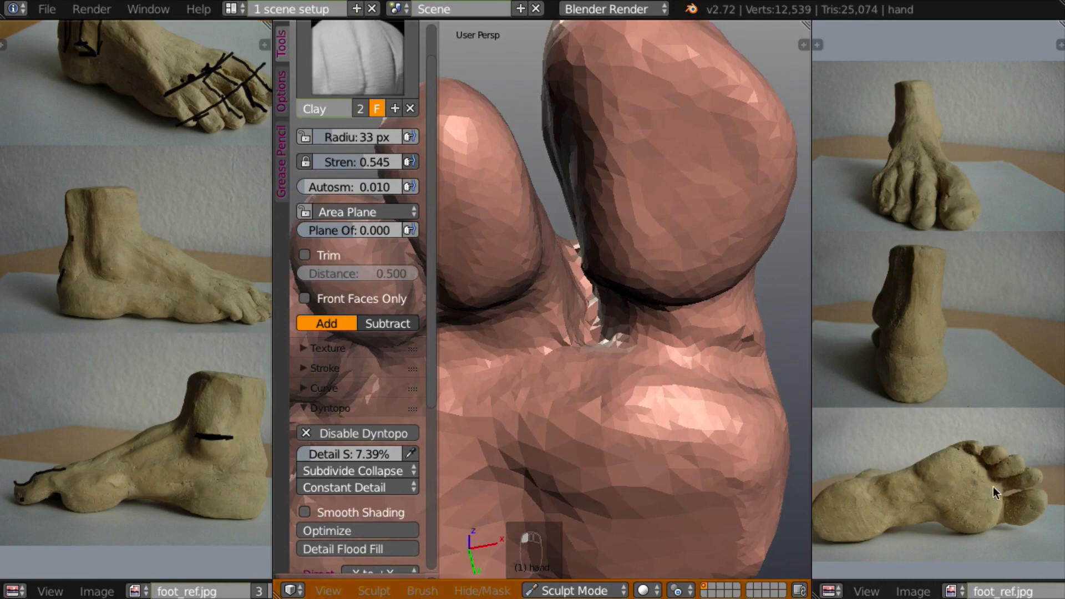
scroll(751, 447, "down", 5)
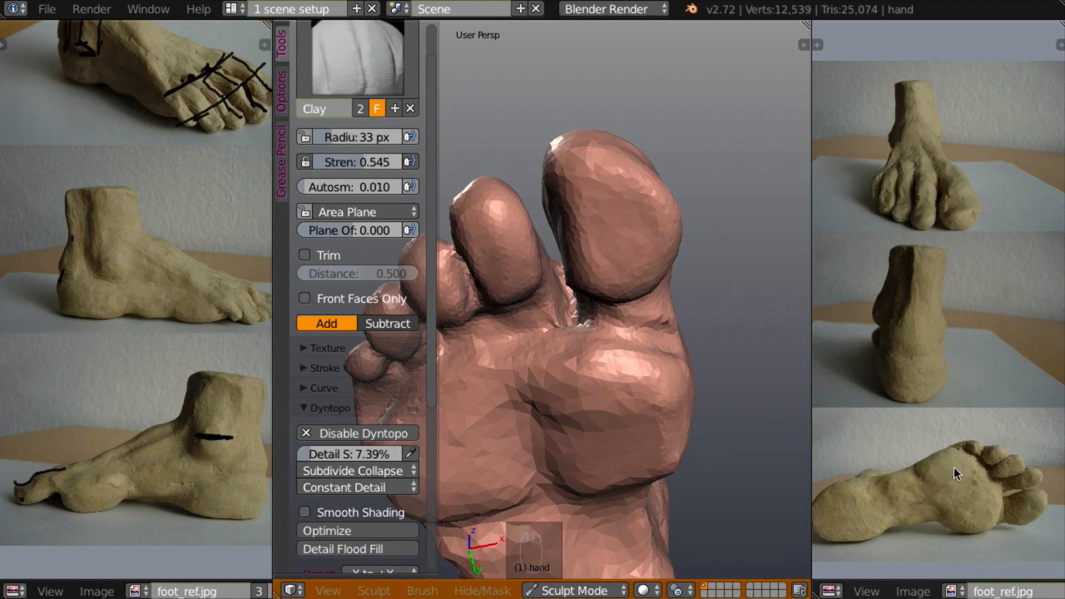
mouse_move(771, 432)
middle_mouse_down()
mouse_move(698, 398)
mouse_move(720, 375)
middle_mouse_up()
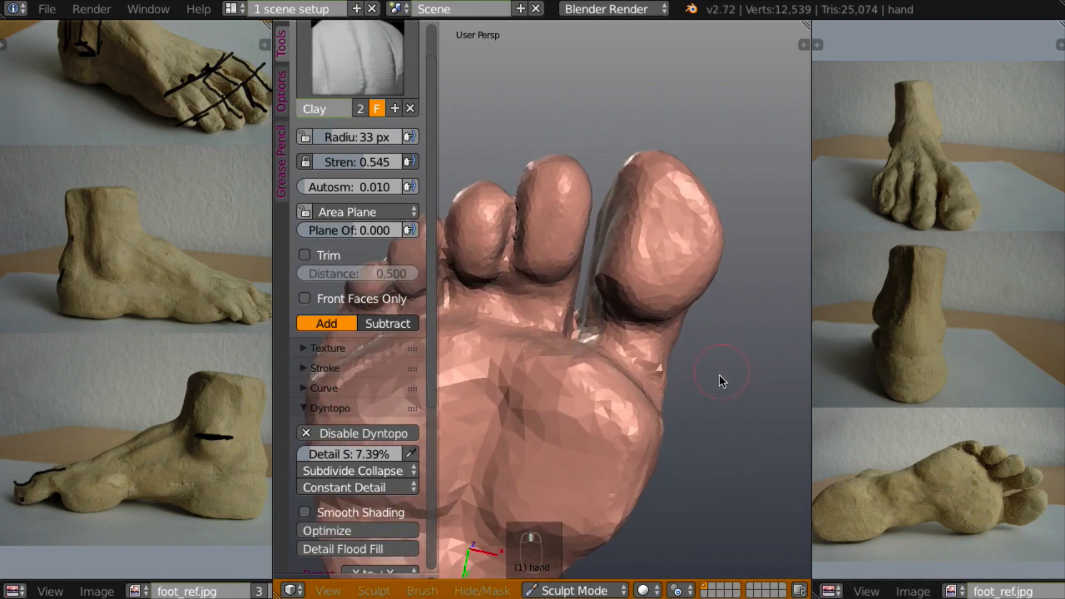
middle_click_drag(713, 415, 693, 399)
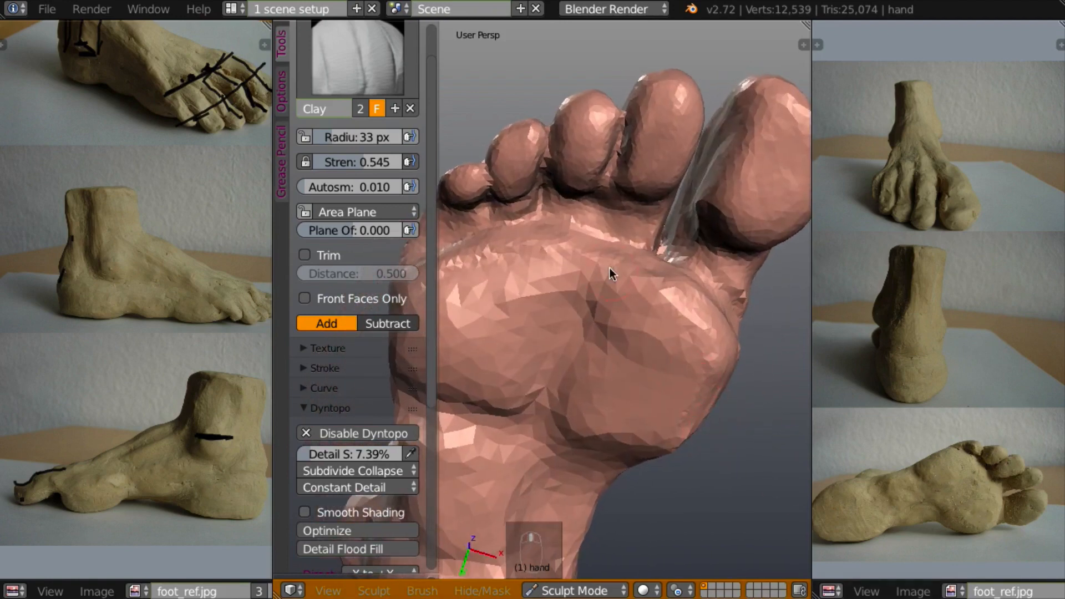
mouse_move(598, 297)
left_mouse_down()
mouse_move(611, 264)
mouse_move(618, 290)
mouse_move(562, 408)
left_mouse_up()
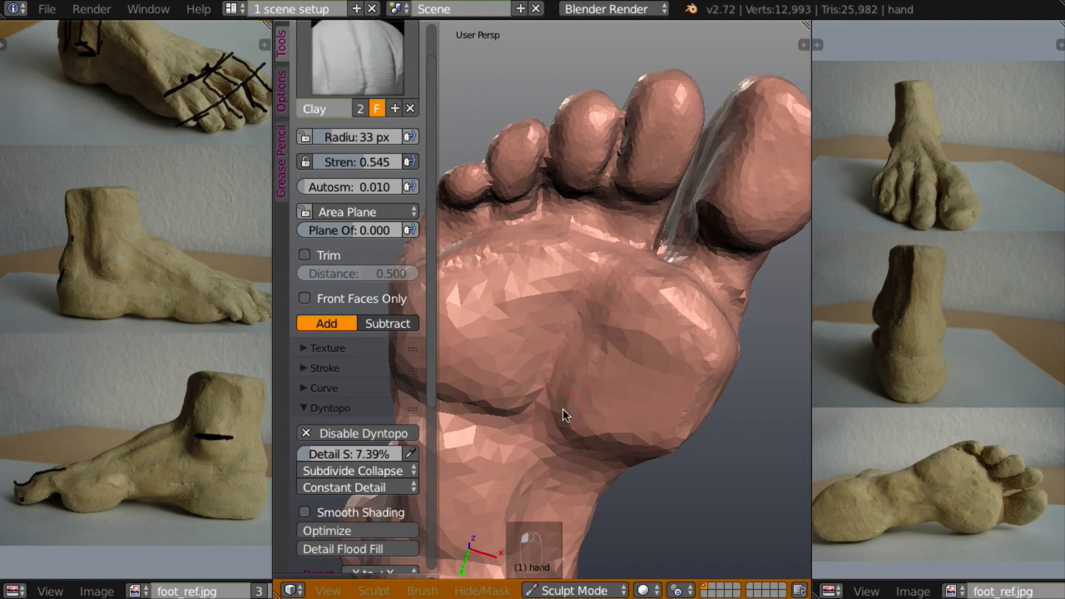
Blend the outer ball pad into the big toe's ball pad with more Clay strokes across the sole.
middle_click_drag(562, 408, 619, 311)
mouse_move(619, 312)
left_mouse_down()
mouse_move(597, 294)
mouse_move(611, 259)
mouse_move(613, 269)
mouse_move(607, 288)
mouse_move(594, 242)
mouse_move(607, 289)
mouse_move(590, 304)
left_mouse_up()
mouse_move(590, 305)
middle_mouse_down()
mouse_move(604, 311)
mouse_move(617, 230)
mouse_move(579, 308)
middle_mouse_up()
mouse_move(579, 307)
left_mouse_down()
mouse_move(565, 294)
mouse_move(525, 319)
left_mouse_up()
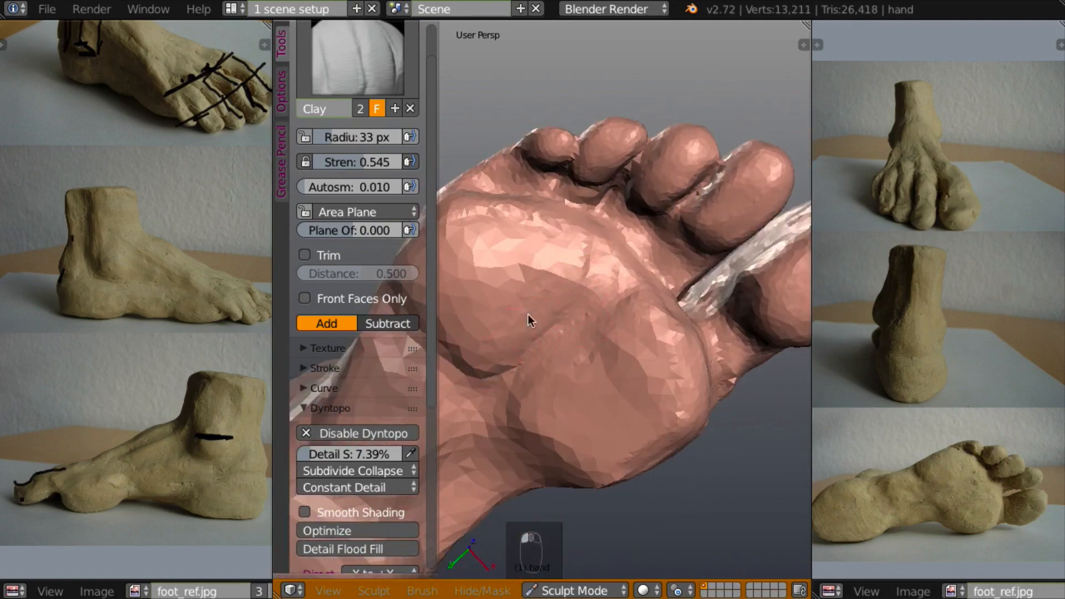
mouse_move(525, 318)
middle_mouse_down()
mouse_move(654, 360)
mouse_move(649, 285)
mouse_move(567, 314)
middle_mouse_up()
left_click_drag(579, 307, 517, 351)
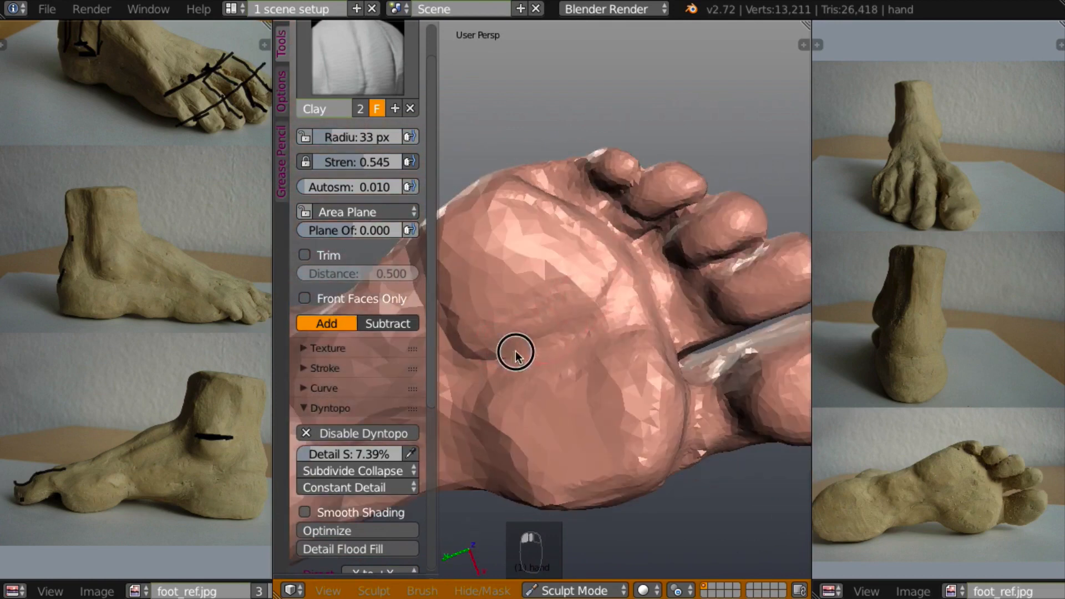
Round out the big toe's ball pad and soften its inner and rear edges with Clay strokes.
mouse_move(516, 352)
middle_mouse_down()
mouse_move(612, 428)
mouse_move(632, 333)
middle_mouse_up()
left_click_drag(632, 332, 540, 369)
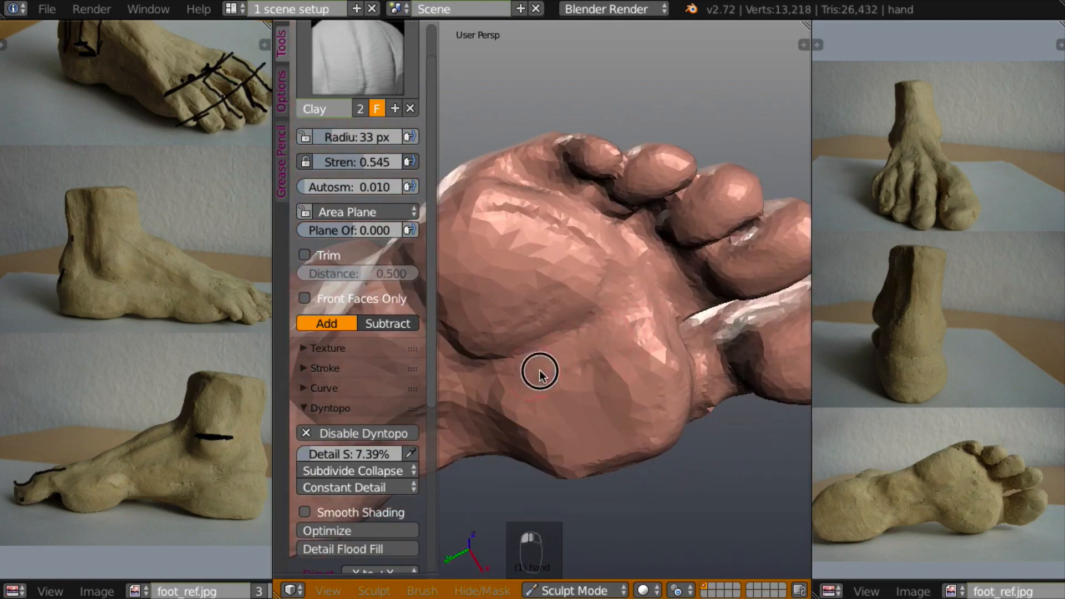
mouse_move(655, 336)
left_mouse_down()
mouse_move(617, 347)
mouse_move(599, 371)
left_mouse_up()
mouse_move(598, 371)
middle_mouse_down()
mouse_move(636, 495)
mouse_move(614, 304)
mouse_move(637, 380)
middle_mouse_up()
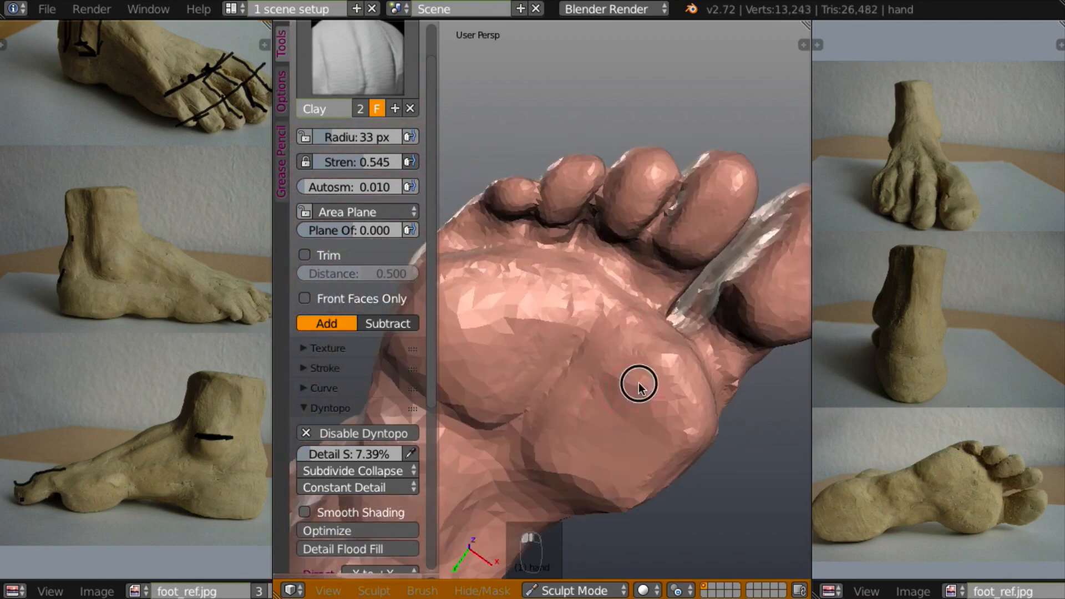
left_click_drag(637, 380, 609, 388)
mouse_move(576, 447)
left_mouse_down()
mouse_move(599, 381)
mouse_move(585, 447)
mouse_move(620, 471)
mouse_move(607, 460)
mouse_move(554, 468)
mouse_move(589, 492)
mouse_move(573, 435)
mouse_move(607, 477)
mouse_move(616, 460)
left_mouse_up()
mouse_move(635, 383)
middle_mouse_down()
mouse_move(590, 566)
mouse_move(621, 476)
mouse_move(630, 295)
mouse_move(700, 327)
mouse_move(686, 354)
mouse_move(699, 366)
middle_mouse_up()
Compare the whole underside of the foot with the reference photo of the sole.
scroll(621, 475, "down", 5)
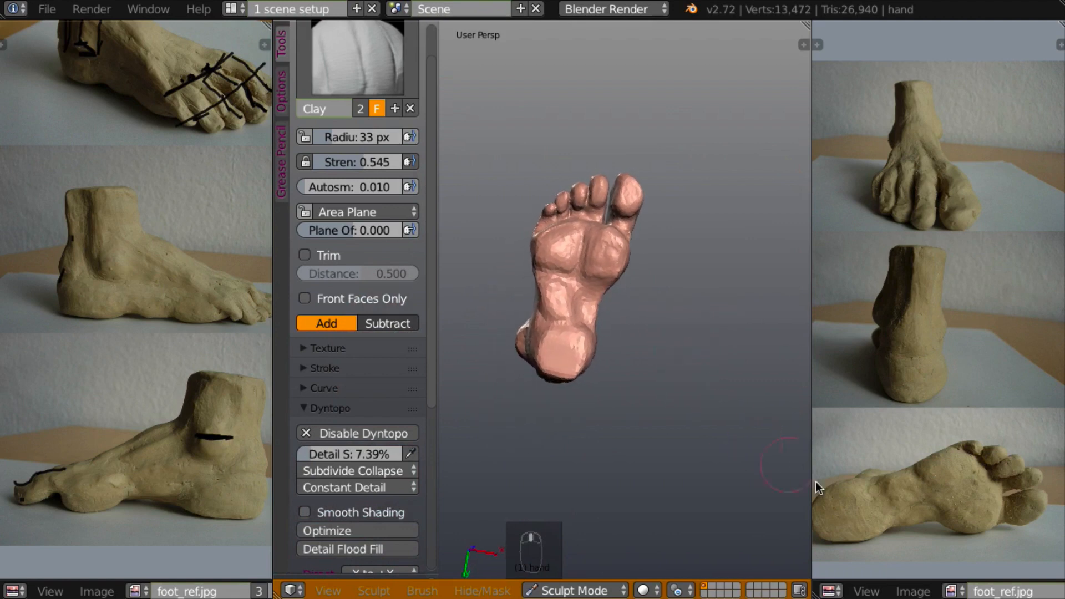
mouse_move(638, 433)
middle_mouse_down()
mouse_move(544, 388)
mouse_move(627, 388)
mouse_move(593, 408)
middle_mouse_up()
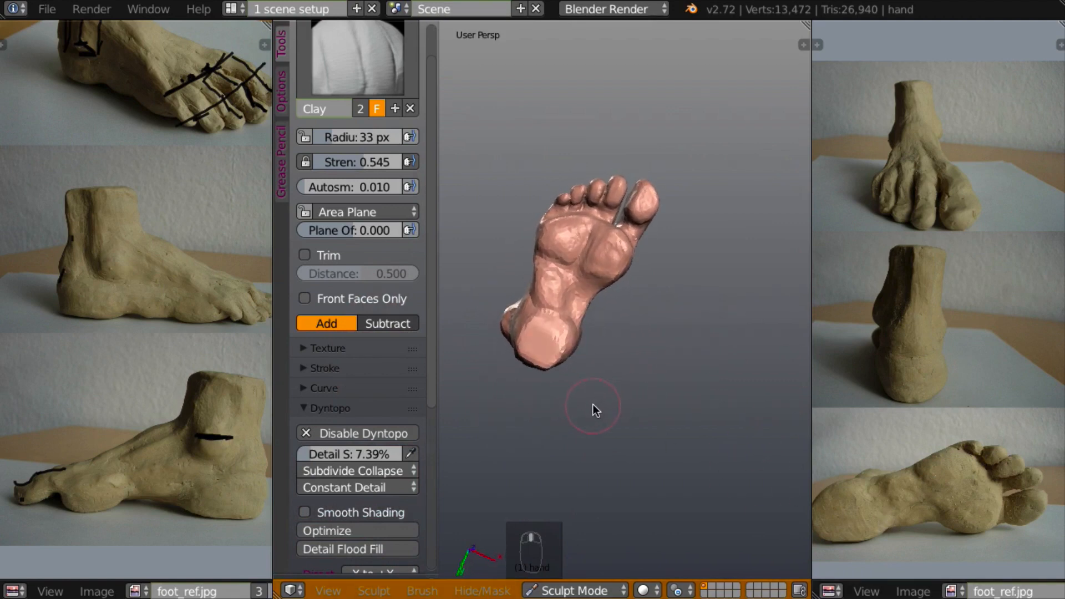
scroll(628, 376, "up", 3)
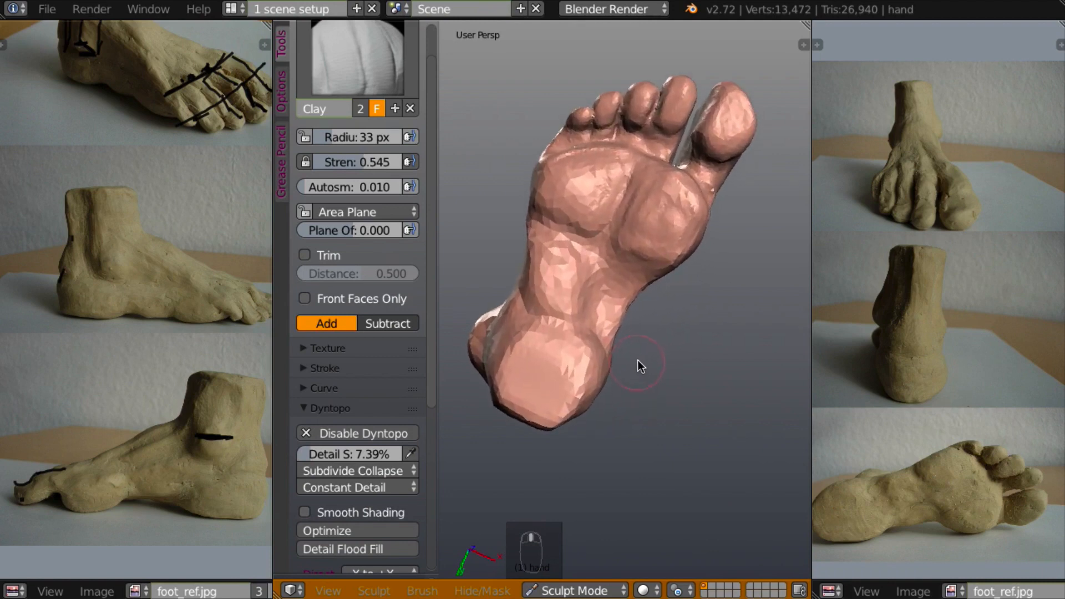
scroll(644, 375, "down", 5)
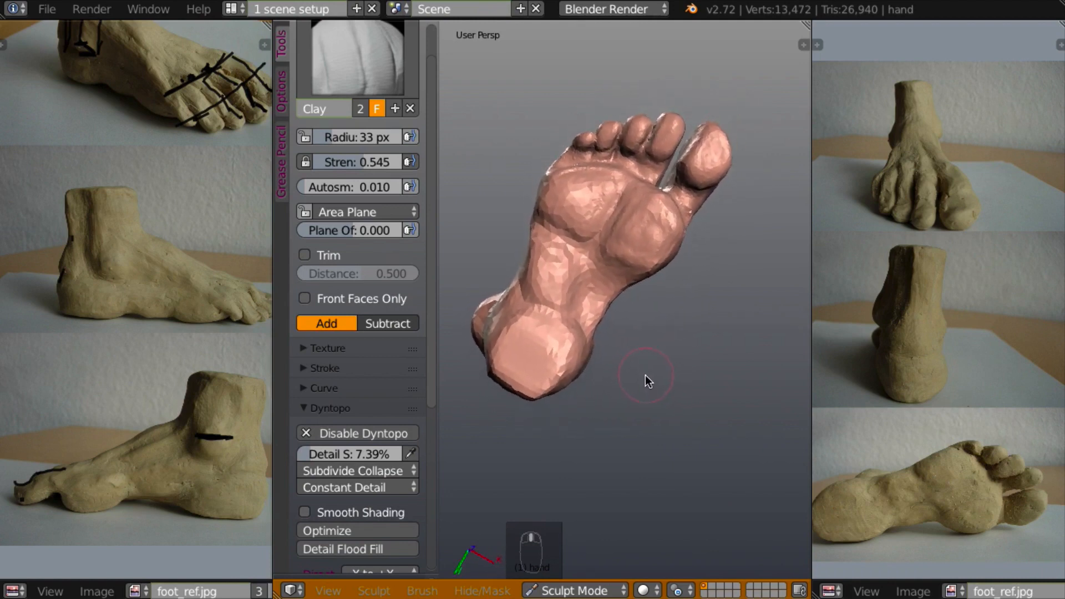
scroll(646, 356, "up", 2)
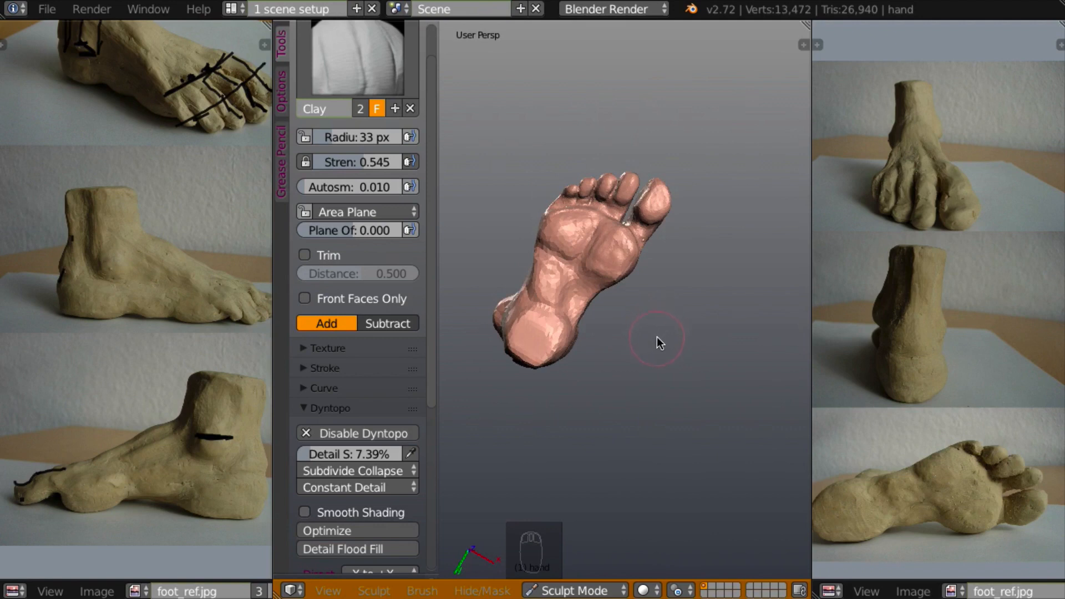
scroll(651, 354, "up", 2)
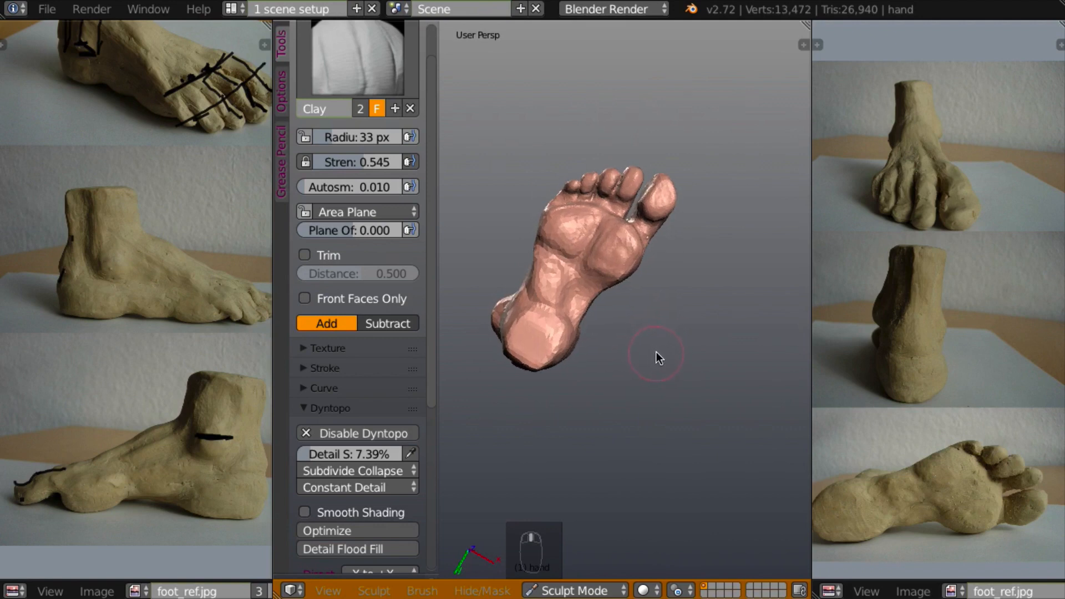
mouse_move(664, 348)
middle_mouse_down()
mouse_move(633, 394)
mouse_move(588, 538)
mouse_move(628, 456)
mouse_move(631, 405)
mouse_move(653, 373)
mouse_move(659, 392)
mouse_move(673, 238)
mouse_move(660, 267)
mouse_move(707, 105)
middle_mouse_up()
scroll(667, 308, "up", 5)
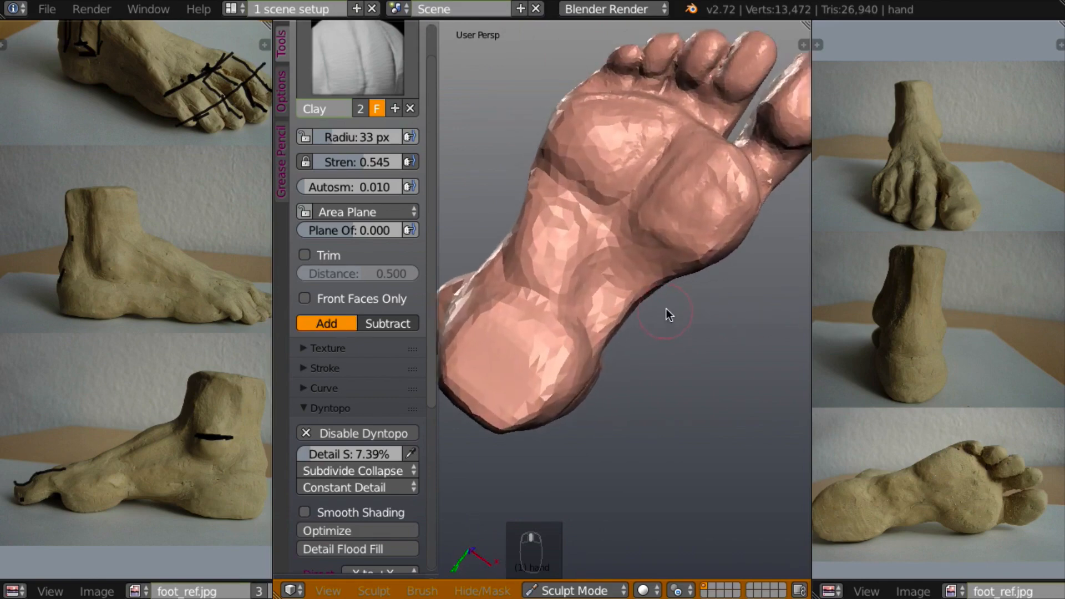
Build up the inner arch between the heel and the big toe's ball pad with the Clay brush.
middle_click_drag(634, 285, 611, 262)
mouse_move(610, 261)
left_mouse_down()
mouse_move(542, 284)
mouse_move(592, 273)
mouse_move(636, 288)
left_mouse_up()
mouse_move(591, 294)
middle_mouse_down()
mouse_move(681, 273)
mouse_move(637, 237)
middle_mouse_up()
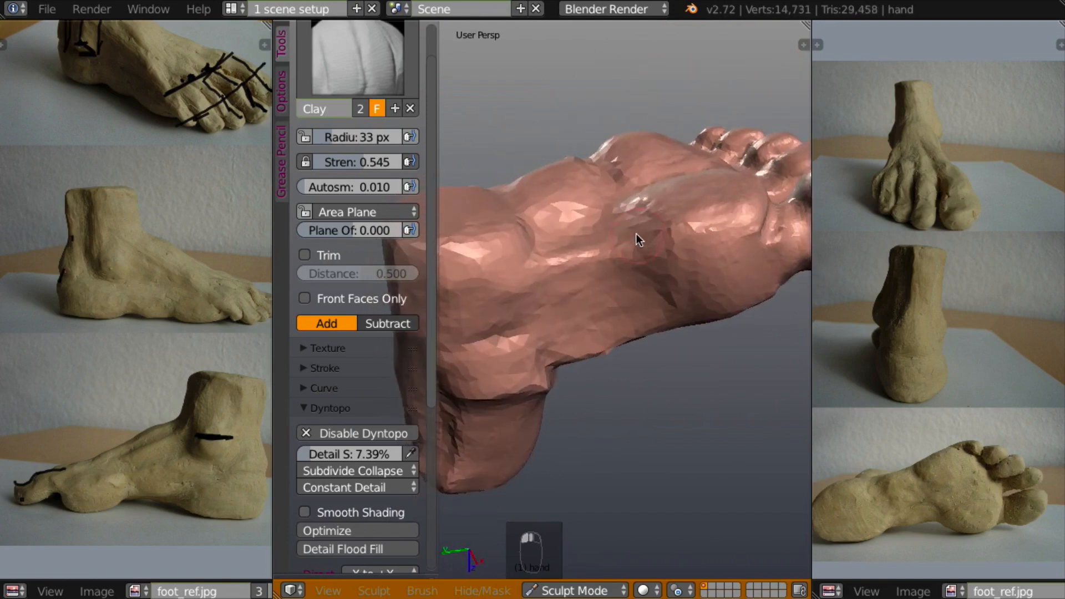
left_click_drag(625, 249, 677, 284)
middle_click_drag(671, 277, 584, 90)
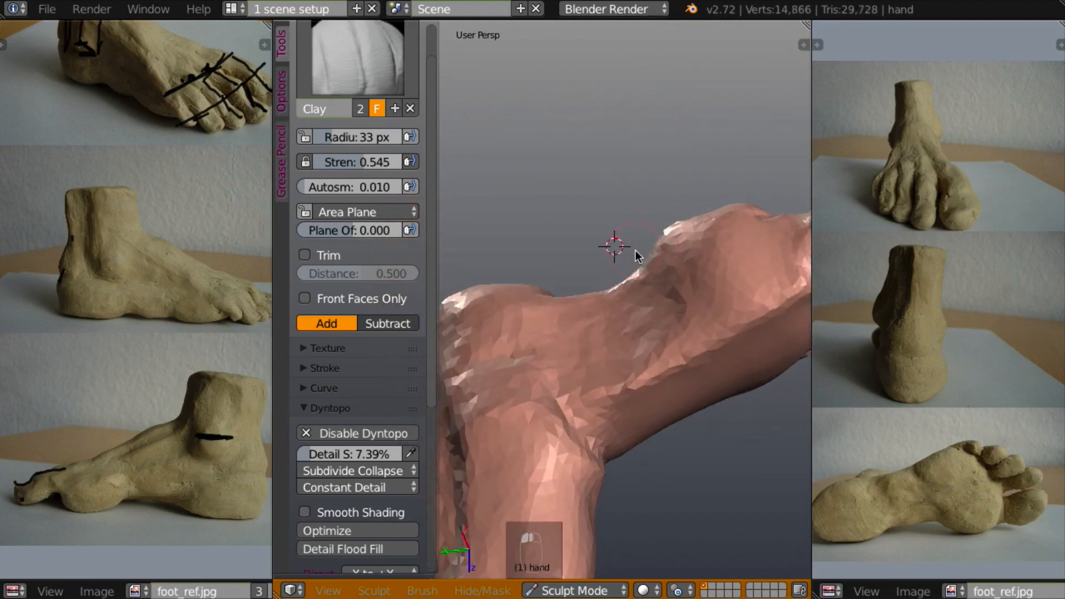
Sketch a grease pencil line on the inner-side reference photo, running above the ball pad from the big toe to the heel.
scroll(616, 277, "down", 3)
mouse_move(602, 292)
middle_mouse_down()
mouse_move(592, 299)
mouse_move(655, 347)
mouse_move(587, 415)
middle_mouse_up()
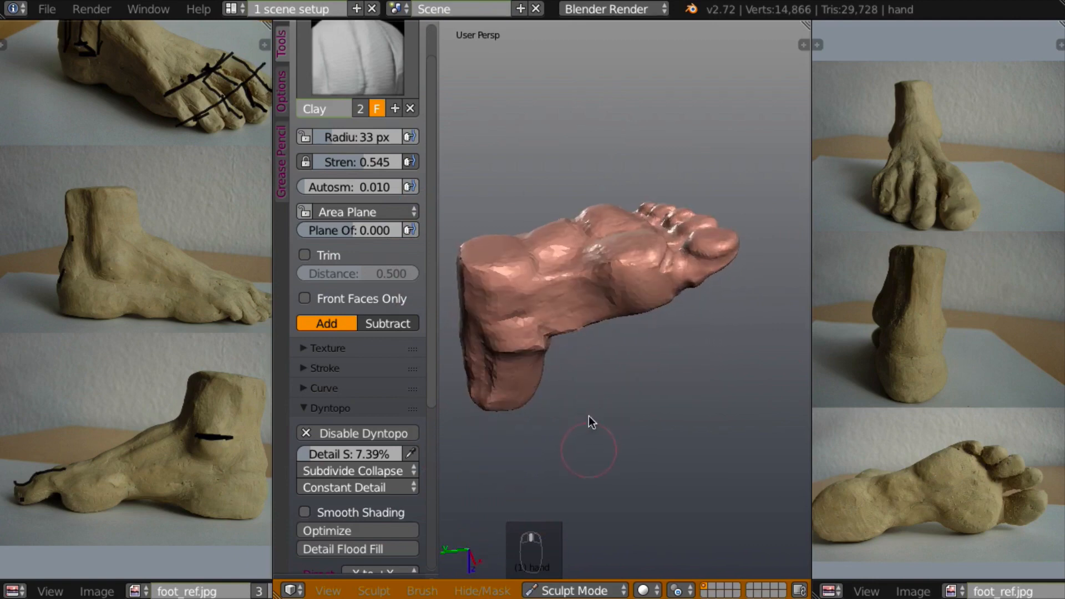
middle_click_drag(615, 333, 764, 295)
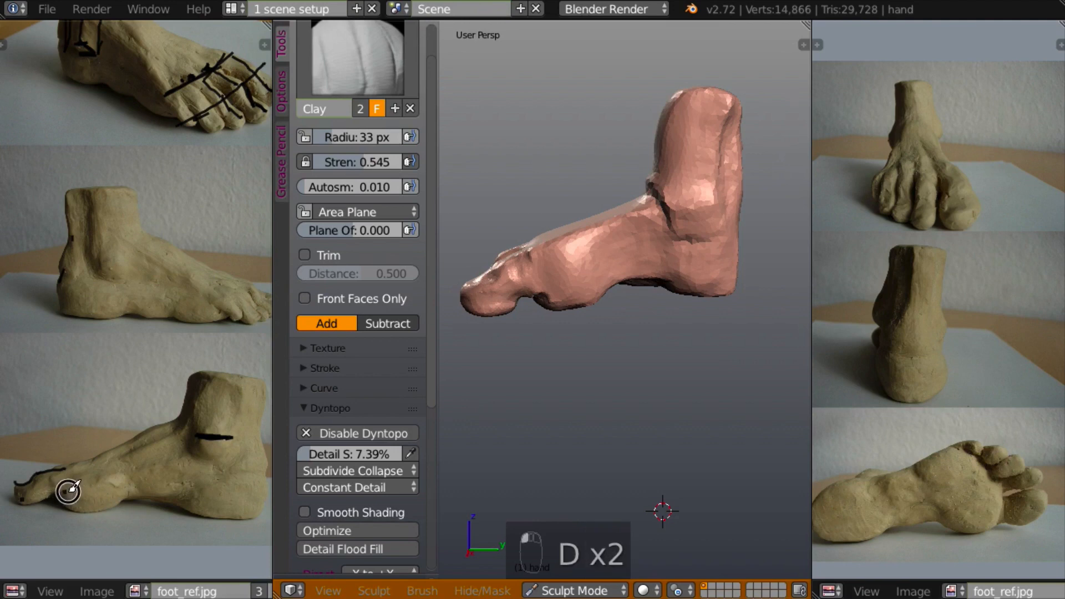
mouse_move(66, 491)
left_mouse_down()
mouse_move(154, 481)
mouse_move(268, 490)
left_mouse_up()
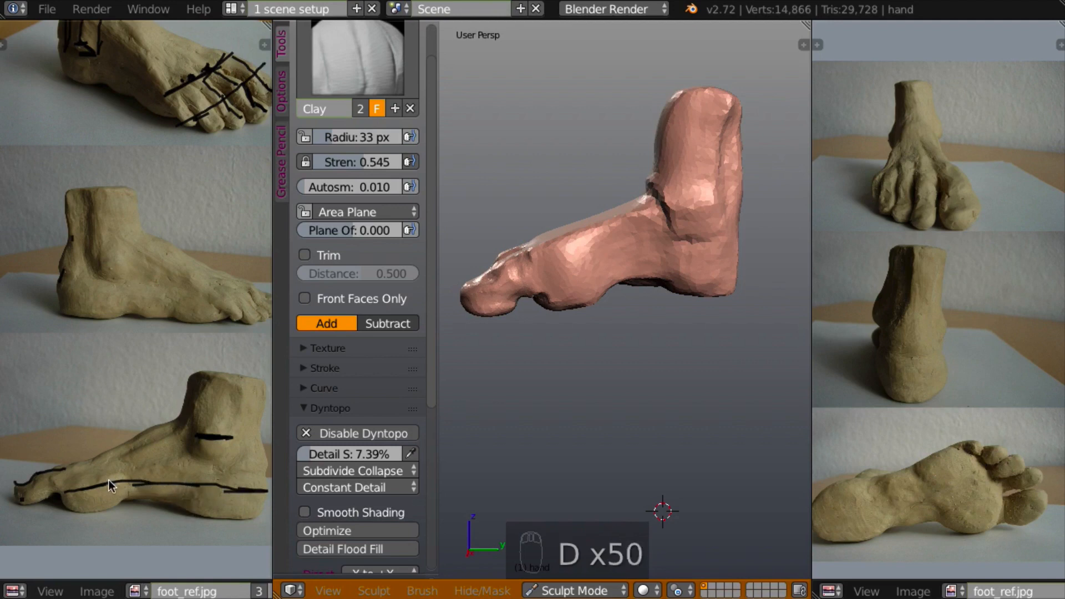
Carve a line along the foot's inner side from behind the big toe to the heel with the Crease brush.
mouse_move(588, 444)
middle_mouse_down()
mouse_move(626, 431)
mouse_move(638, 414)
mouse_move(568, 367)
middle_mouse_up()
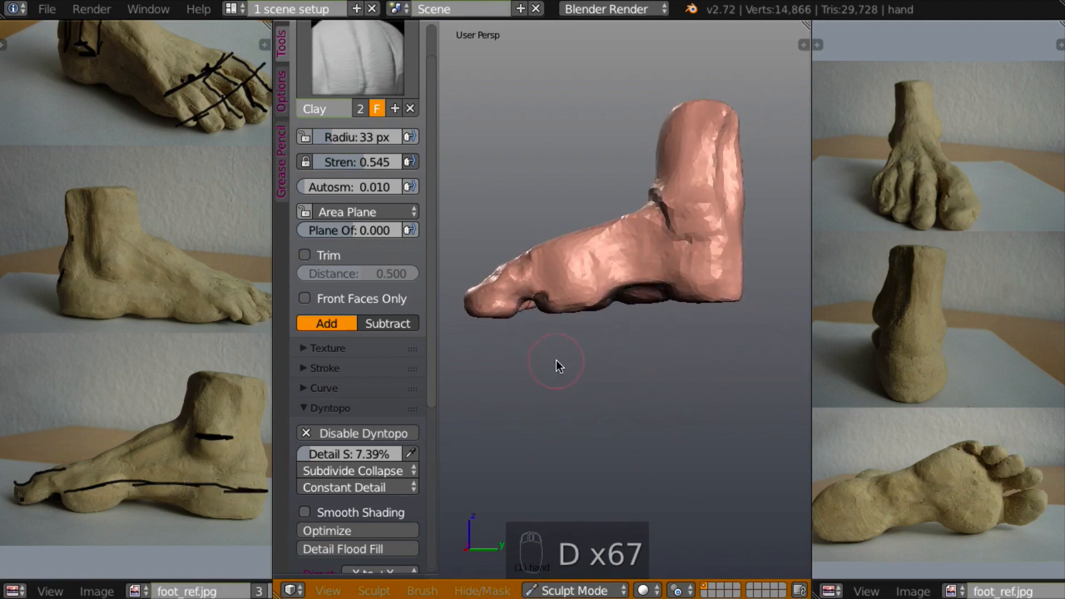
key("shift+c")
scroll(555, 351, "up", 1)
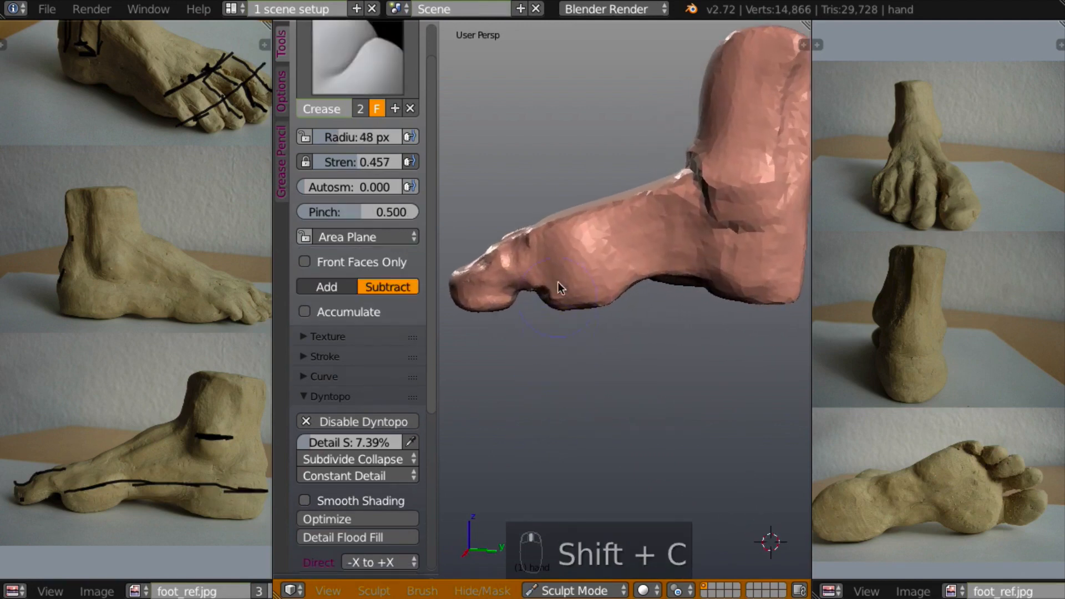
mouse_move(521, 275)
left_mouse_down()
mouse_move(612, 259)
mouse_move(641, 271)
mouse_move(575, 266)
mouse_move(713, 291)
mouse_move(732, 257)
mouse_move(789, 259)
left_mouse_up()
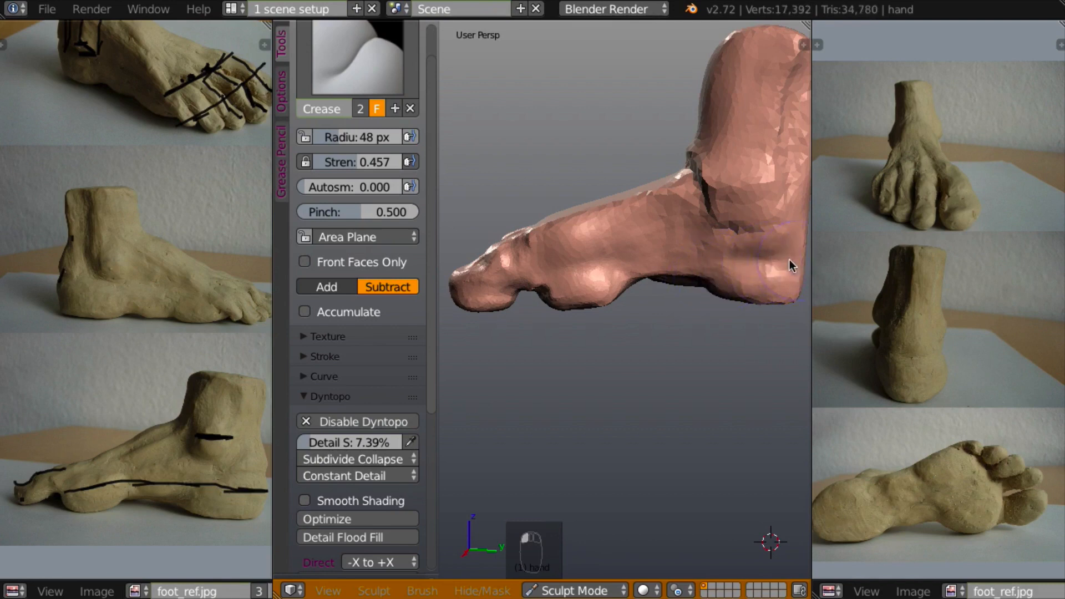
Continue the crease around the back of the heel, marking off the heel pad.
mouse_move(789, 259)
middle_mouse_down()
mouse_move(613, 279)
mouse_move(646, 294)
mouse_move(634, 301)
mouse_move(597, 280)
middle_mouse_up()
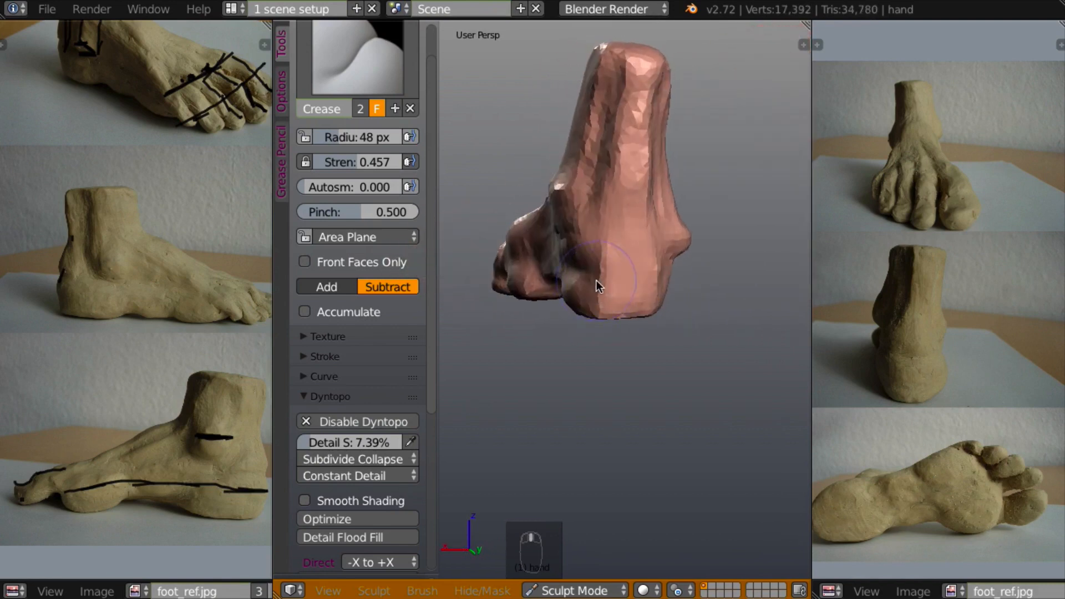
mouse_move(596, 280)
left_mouse_down()
mouse_move(641, 278)
mouse_move(613, 286)
left_mouse_up()
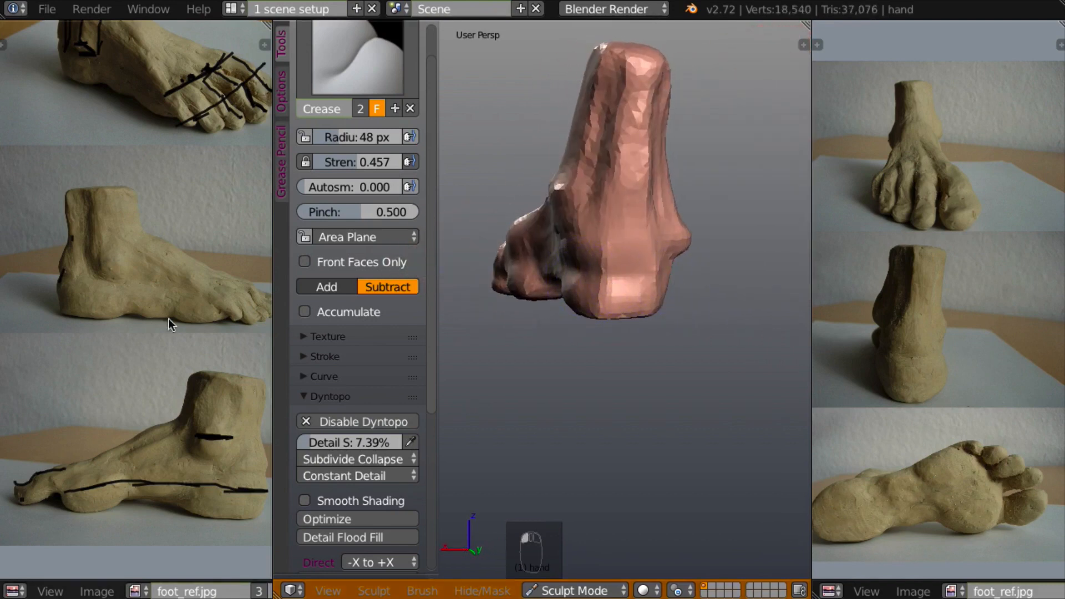
middle_click_drag(686, 345, 642, 311)
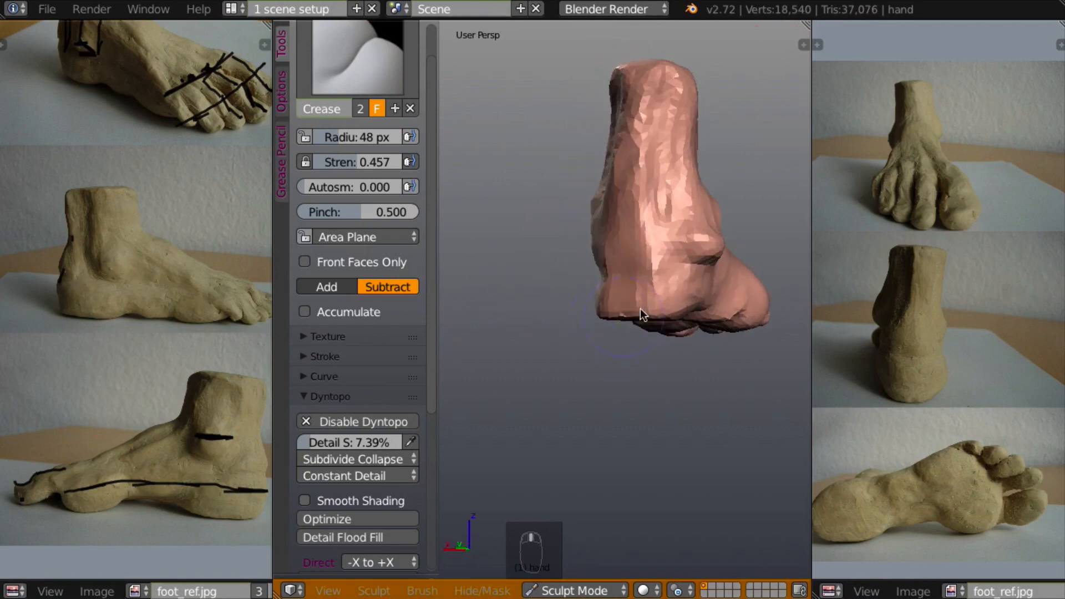
mouse_move(635, 276)
left_mouse_down()
mouse_move(671, 267)
mouse_move(634, 287)
left_mouse_up()
Extend the crease along the foot's outer side, from below the ankle bone towards the midfoot.
middle_click_drag(634, 287, 646, 289)
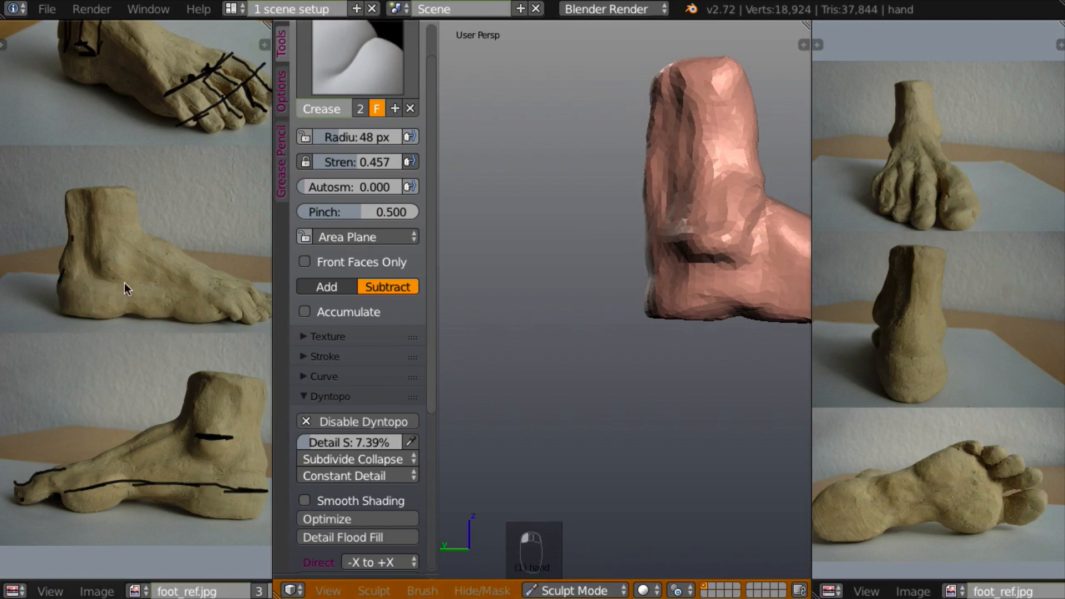
middle_click_drag(733, 308, 674, 275)
mouse_move(674, 275)
left_mouse_down()
mouse_move(689, 268)
mouse_move(751, 285)
mouse_move(746, 308)
left_mouse_up()
middle_click_drag(745, 308, 644, 305)
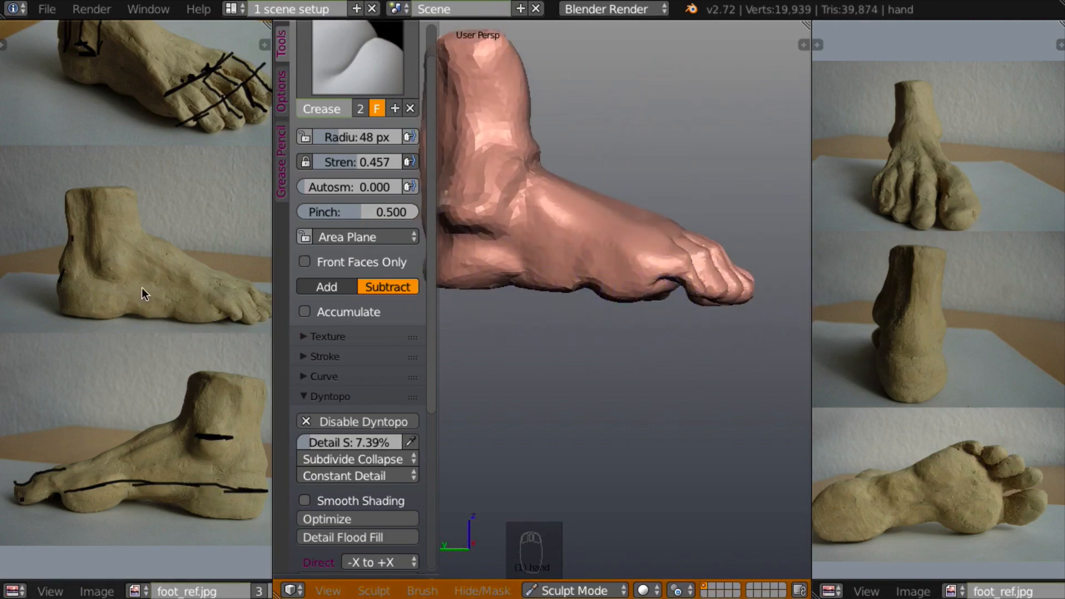
mouse_move(544, 254)
left_mouse_down()
mouse_move(660, 281)
mouse_move(621, 272)
mouse_move(579, 293)
left_mouse_up()
Flatten the outer slope of the instep just below the ankle with the Scrape brush, following the three-quarter reference photo.
mouse_move(643, 311)
middle_mouse_down()
mouse_move(736, 321)
mouse_move(613, 319)
mouse_move(527, 333)
mouse_move(521, 405)
mouse_move(582, 373)
mouse_move(648, 380)
mouse_move(651, 345)
mouse_move(606, 385)
mouse_move(575, 373)
mouse_move(697, 327)
mouse_move(691, 295)
mouse_move(625, 295)
mouse_move(588, 343)
mouse_move(578, 328)
mouse_move(485, 356)
mouse_move(474, 382)
mouse_move(450, 355)
middle_mouse_up()
key("l")
middle_click_drag(193, 141, 135, 281)
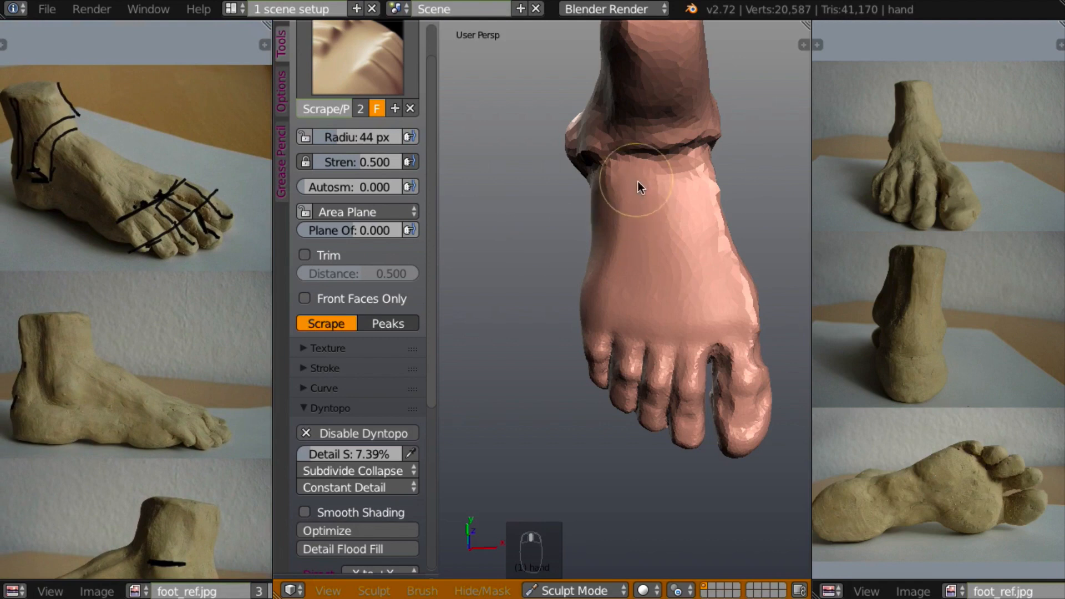
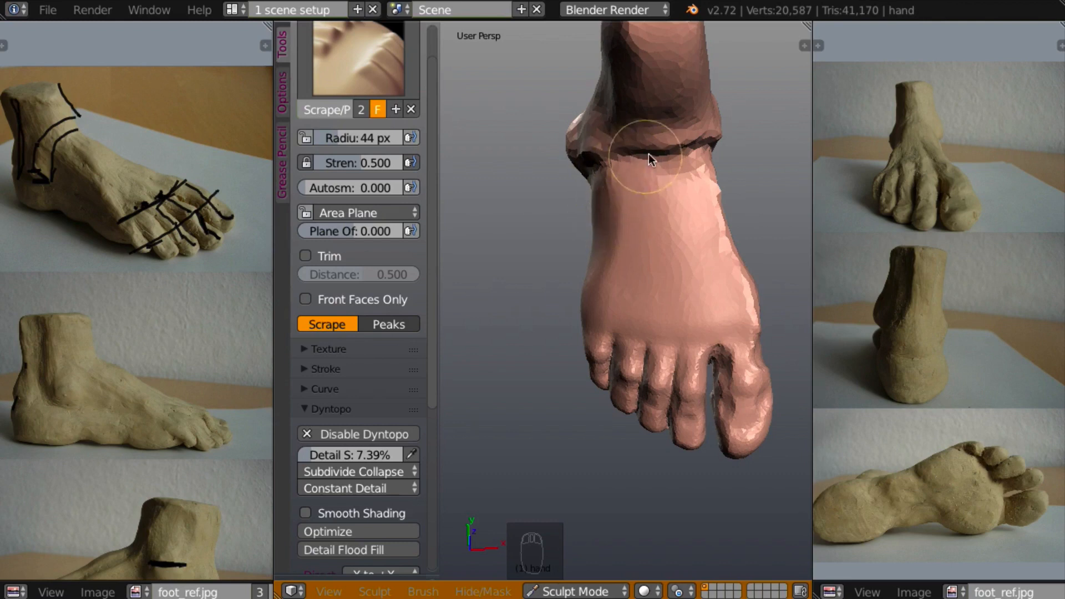
middle_click_drag(598, 172, 694, 209)
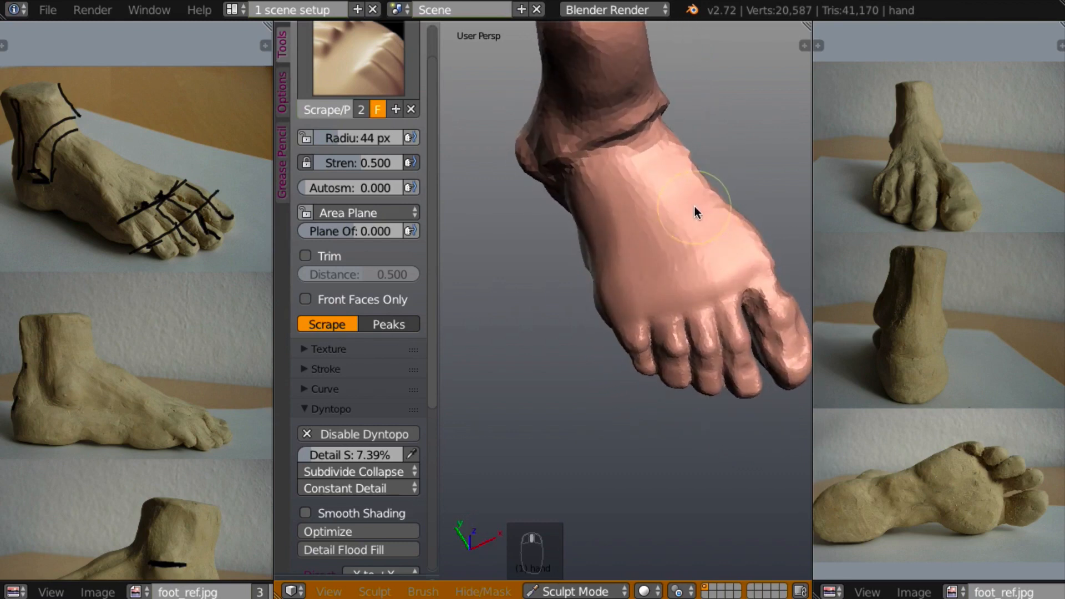
scroll(701, 228, "up", 2)
scroll(701, 218, "up", 1)
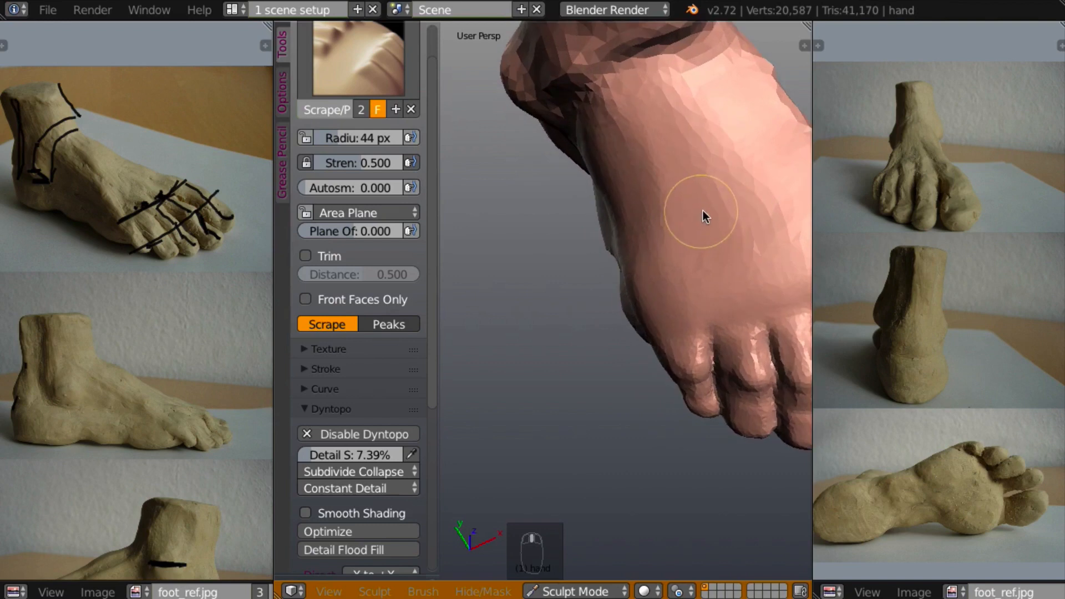
middle_click_drag(695, 224, 721, 204)
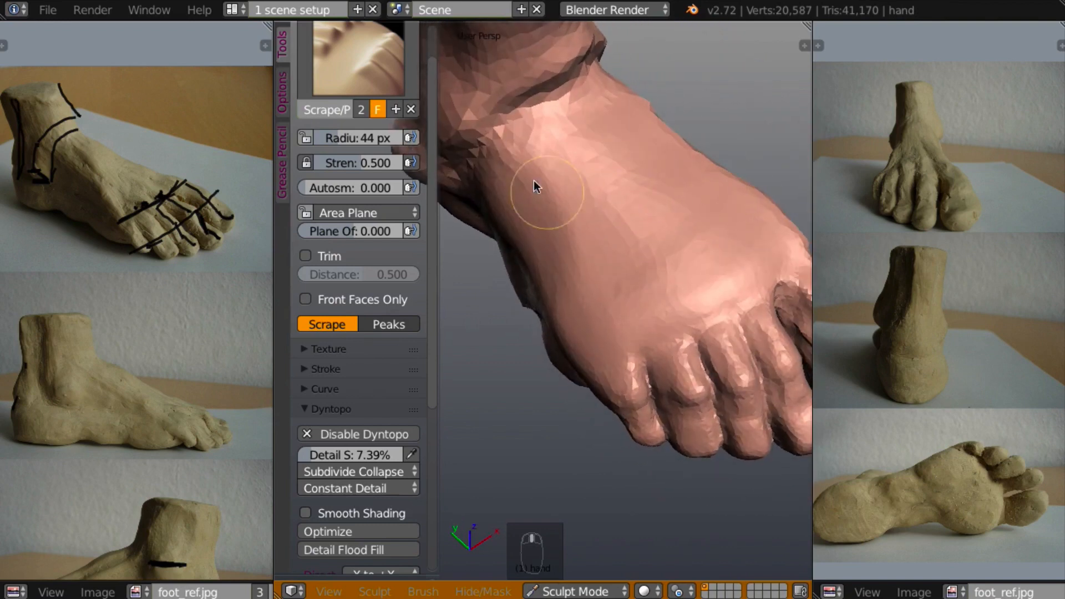
mouse_move(526, 148)
left_mouse_down()
mouse_move(509, 149)
mouse_move(513, 134)
mouse_move(554, 214)
mouse_move(491, 266)
left_mouse_up()
Crease a groove down the outer top of the foot from the front of the ankle towards the little toe.
mouse_move(492, 266)
middle_mouse_down()
mouse_move(604, 256)
mouse_move(633, 243)
mouse_move(637, 208)
middle_mouse_up()
middle_click_drag(529, 213, 521, 214)
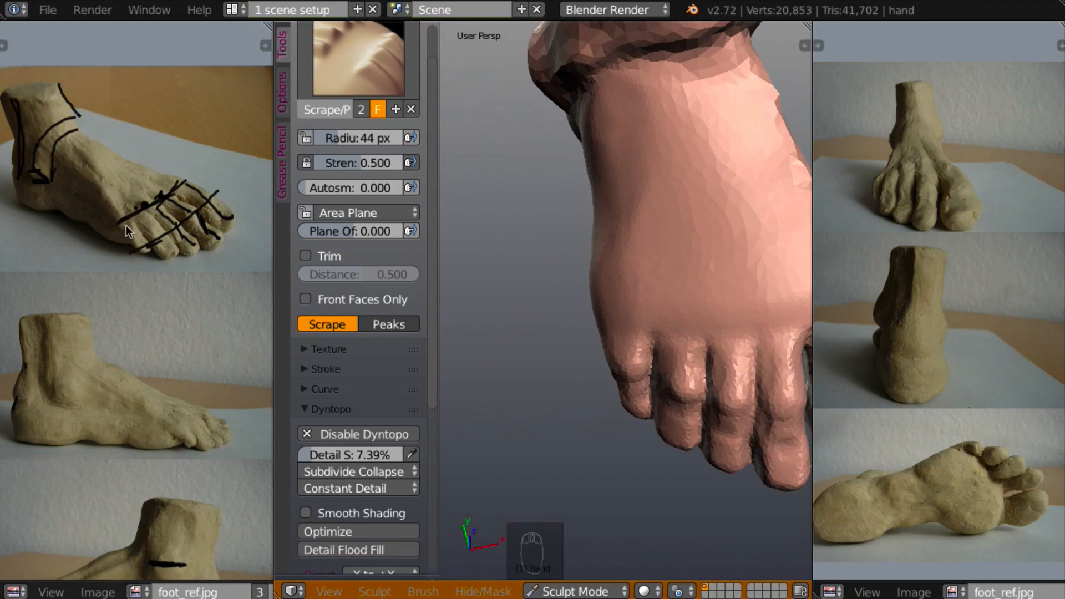
key("shift+c")
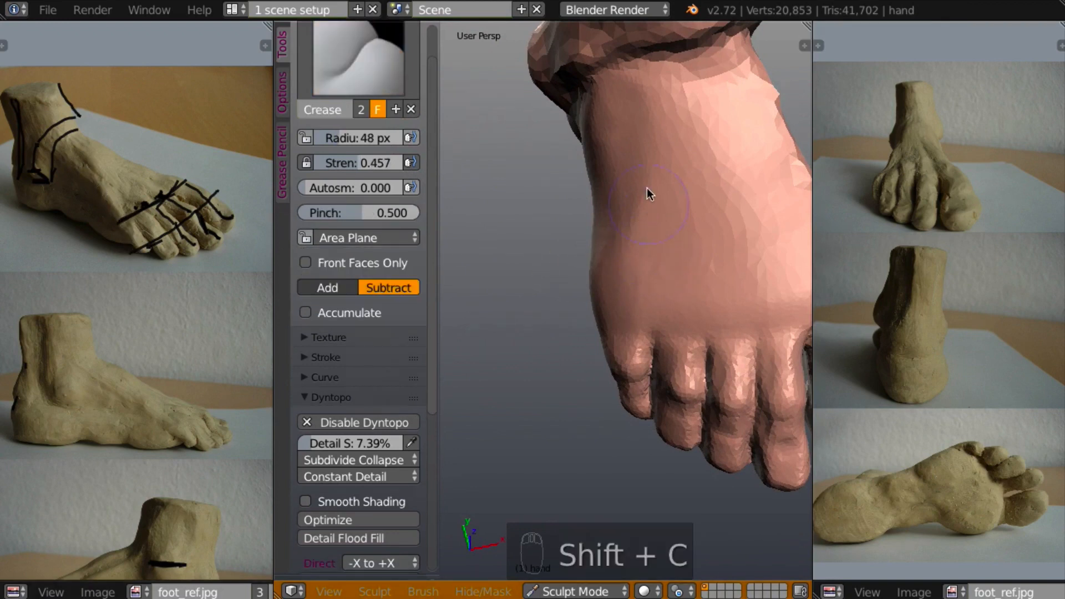
mouse_move(633, 61)
left_mouse_down()
mouse_move(623, 264)
mouse_move(612, 316)
mouse_move(604, 314)
left_mouse_up()
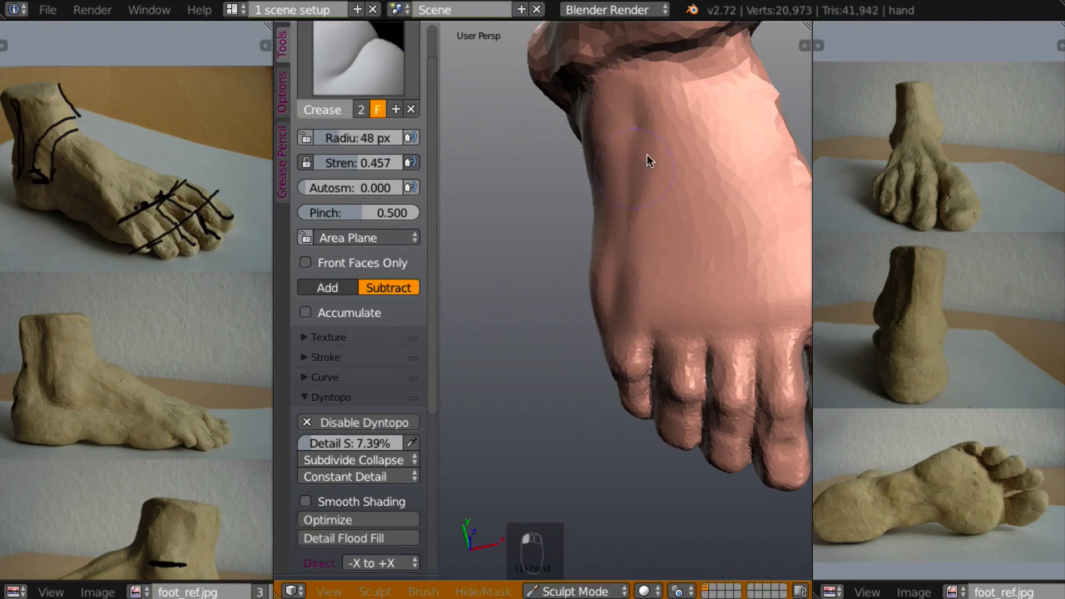
Scrape down the raised ridge beside the groove on the outer instep with the Scrape brush.
middle_click_drag(647, 154, 683, 81)
scroll(664, 121, "down", 7)
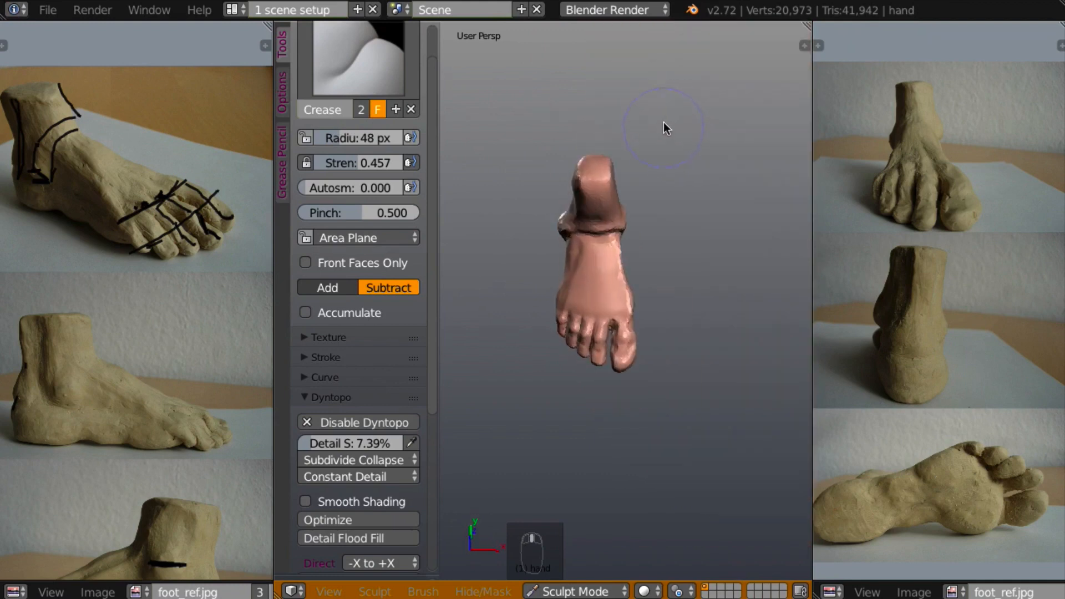
mouse_move(664, 123)
middle_mouse_down()
mouse_move(666, 178)
mouse_move(668, 167)
mouse_move(760, 119)
mouse_move(658, 209)
mouse_move(654, 261)
mouse_move(683, 260)
middle_mouse_up()
key("l")
scroll(683, 255, "up", 6)
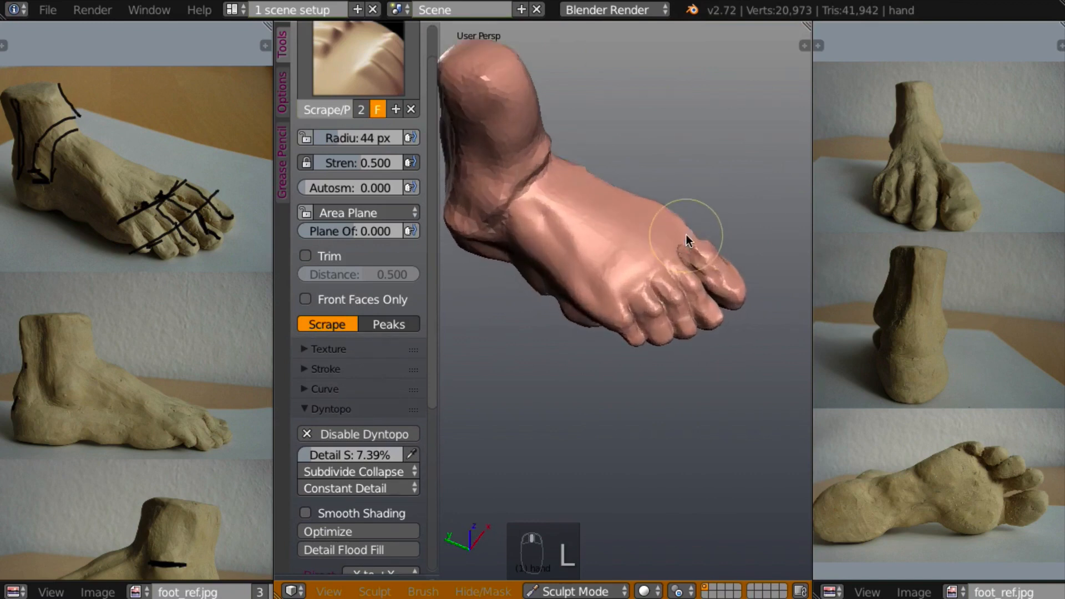
mouse_move(683, 201)
middle_mouse_down()
mouse_move(694, 184)
mouse_move(679, 196)
middle_mouse_up()
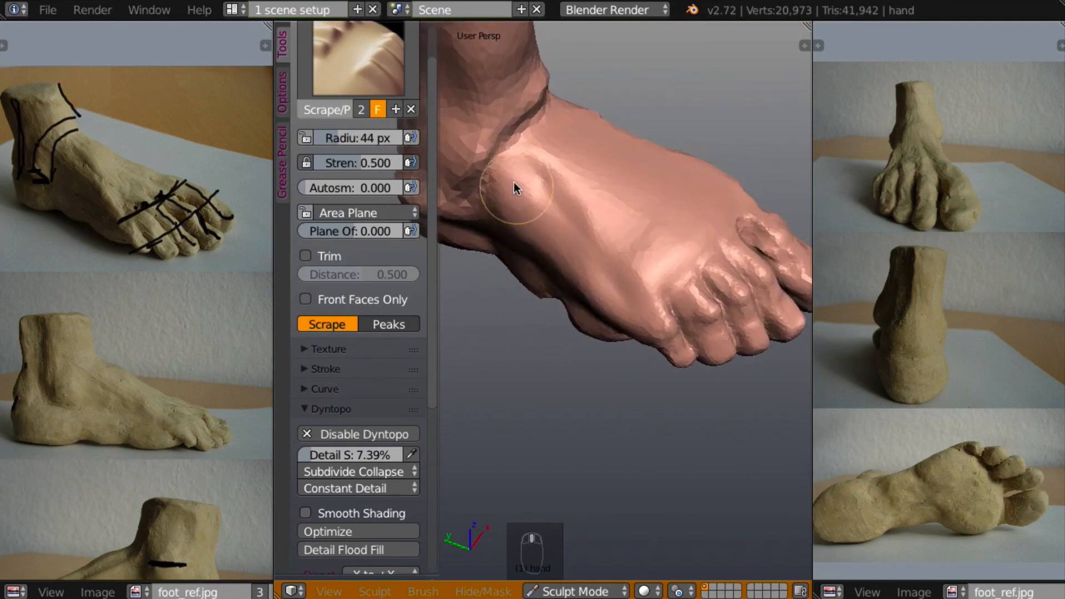
mouse_move(511, 209)
left_mouse_down()
mouse_move(506, 188)
mouse_move(538, 196)
mouse_move(606, 289)
mouse_move(563, 257)
mouse_move(527, 178)
mouse_move(598, 273)
left_mouse_up()
mouse_move(597, 272)
middle_mouse_down()
mouse_move(513, 261)
mouse_move(527, 231)
mouse_move(577, 247)
middle_mouse_up()
mouse_move(530, 167)
left_mouse_down()
mouse_move(538, 171)
mouse_move(514, 199)
left_mouse_up()
Scrape the outer side of the midfoot into a flat plane sloping from the instep to the sole.
mouse_move(516, 197)
middle_mouse_down()
mouse_move(659, 114)
mouse_move(702, 115)
middle_mouse_up()
mouse_move(528, 189)
left_mouse_down()
mouse_move(523, 215)
mouse_move(603, 248)
mouse_move(590, 257)
left_mouse_up()
mouse_move(590, 257)
middle_mouse_down()
mouse_move(624, 125)
mouse_move(590, 257)
middle_mouse_up()
mouse_move(503, 214)
left_mouse_down()
mouse_move(542, 200)
mouse_move(501, 221)
mouse_move(518, 218)
mouse_move(518, 207)
mouse_move(646, 257)
mouse_move(550, 255)
mouse_move(623, 271)
left_mouse_up()
mouse_move(622, 272)
middle_mouse_down()
mouse_move(518, 285)
mouse_move(518, 266)
mouse_move(603, 259)
middle_mouse_up()
mouse_move(603, 260)
left_mouse_down()
mouse_move(630, 278)
mouse_move(518, 252)
mouse_move(530, 238)
mouse_move(510, 213)
mouse_move(590, 238)
mouse_move(573, 225)
left_mouse_up()
mouse_move(573, 226)
middle_mouse_down()
mouse_move(627, 58)
mouse_move(626, 27)
mouse_move(639, 158)
mouse_move(611, 254)
middle_mouse_up()
left_click_drag(611, 254, 544, 288)
Scrape the outer edge of the sole between the heel and the outer ball pad.
middle_click_drag(544, 288, 614, 378)
left_click_drag(580, 285, 561, 290)
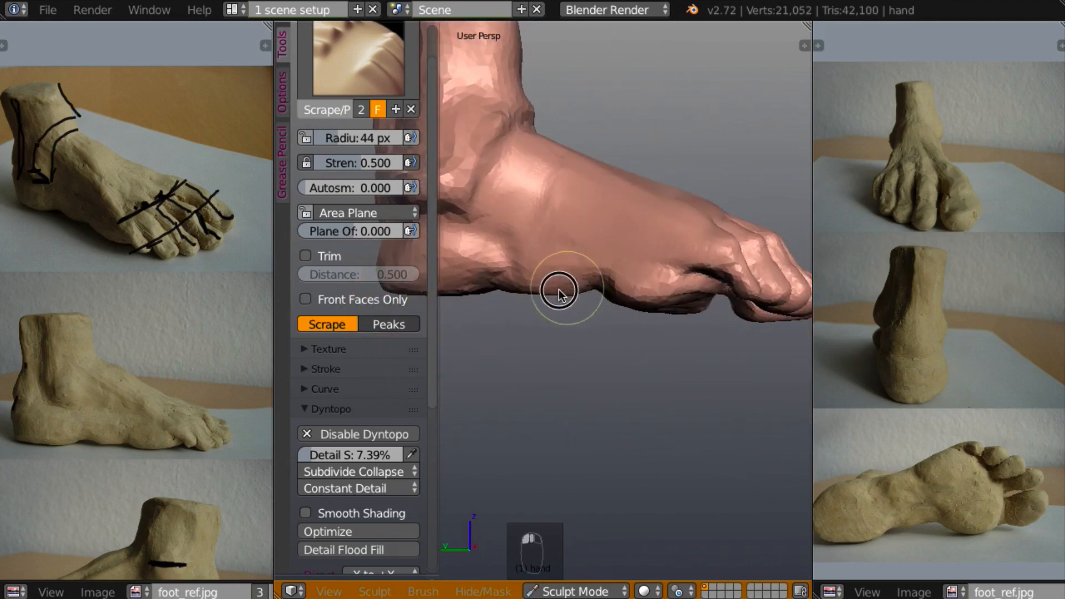
mouse_move(560, 290)
middle_mouse_down()
mouse_move(588, 144)
mouse_move(584, 244)
middle_mouse_up()
left_click_drag(564, 292, 575, 284)
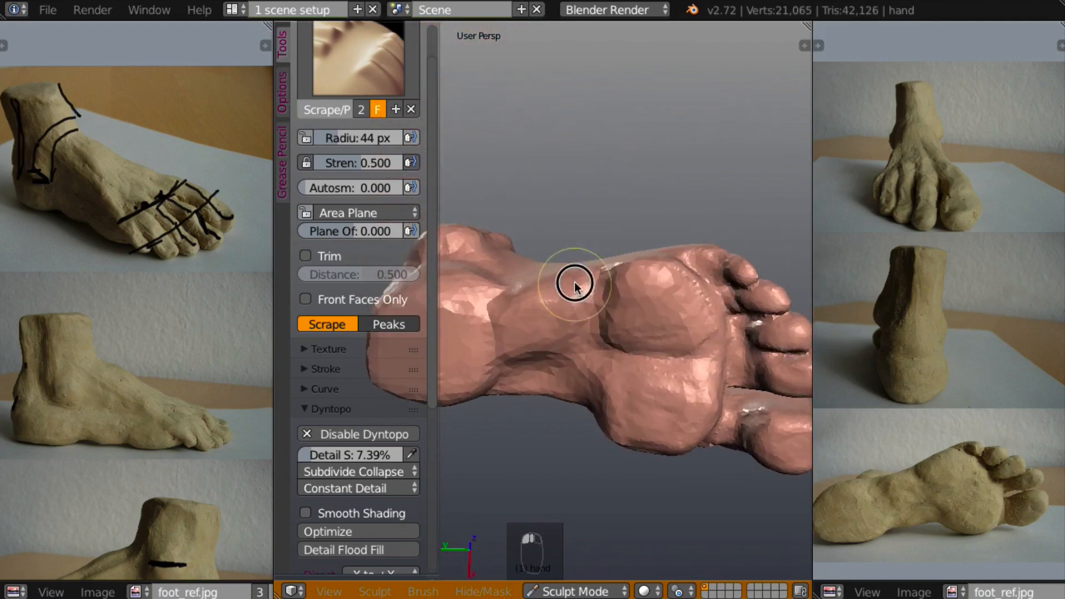
Scrape the outer ball pad of the sole flatter along its outward-facing side.
middle_click_drag(575, 284, 653, 329)
mouse_move(662, 277)
left_mouse_down()
mouse_move(632, 264)
mouse_move(653, 304)
left_mouse_up()
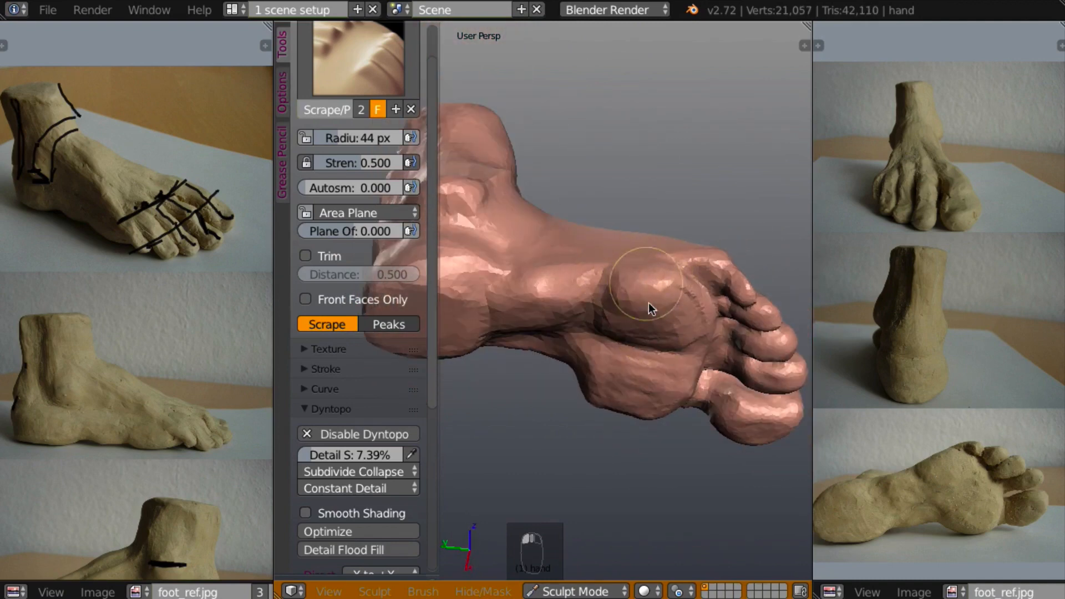
mouse_move(653, 305)
middle_mouse_down()
mouse_move(649, 323)
mouse_move(643, 300)
mouse_move(549, 272)
mouse_move(637, 299)
mouse_move(501, 333)
mouse_move(485, 310)
mouse_move(501, 328)
mouse_move(484, 400)
mouse_move(472, 408)
mouse_move(502, 402)
mouse_move(494, 369)
middle_mouse_up()
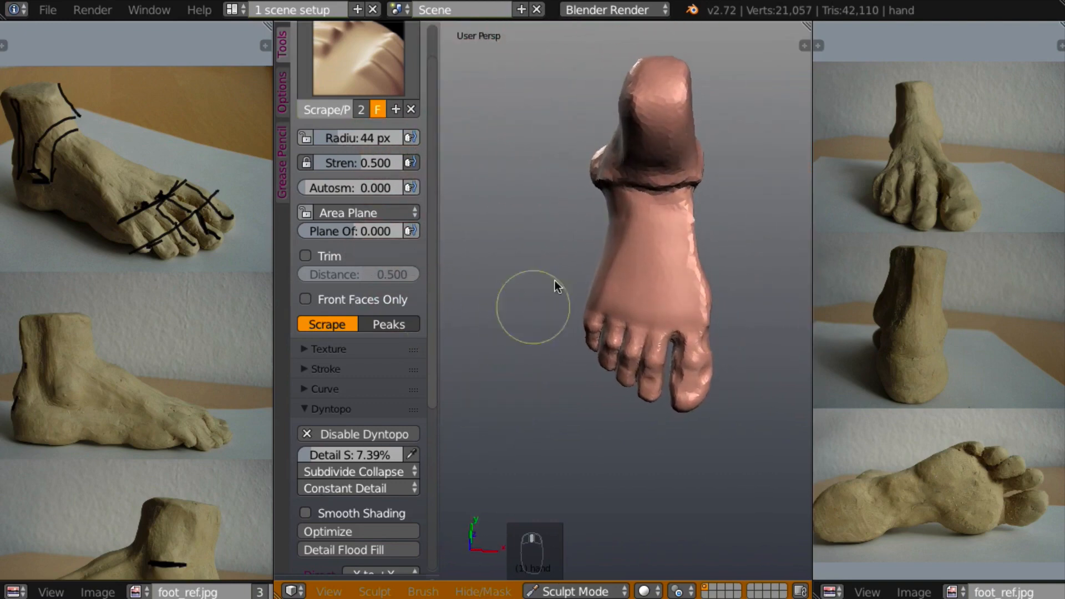
Crease the outer instep along the fold in front of the ankle, from the shin down towards the heel.
mouse_move(632, 197)
middle_mouse_down()
mouse_move(592, 222)
mouse_move(580, 270)
mouse_move(506, 308)
middle_mouse_up()
scroll(600, 212, "up", 5)
mouse_move(462, 291)
left_mouse_down()
mouse_move(460, 271)
mouse_move(508, 244)
left_mouse_up()
middle_click_drag(509, 249, 623, 193)
key("shift+c")
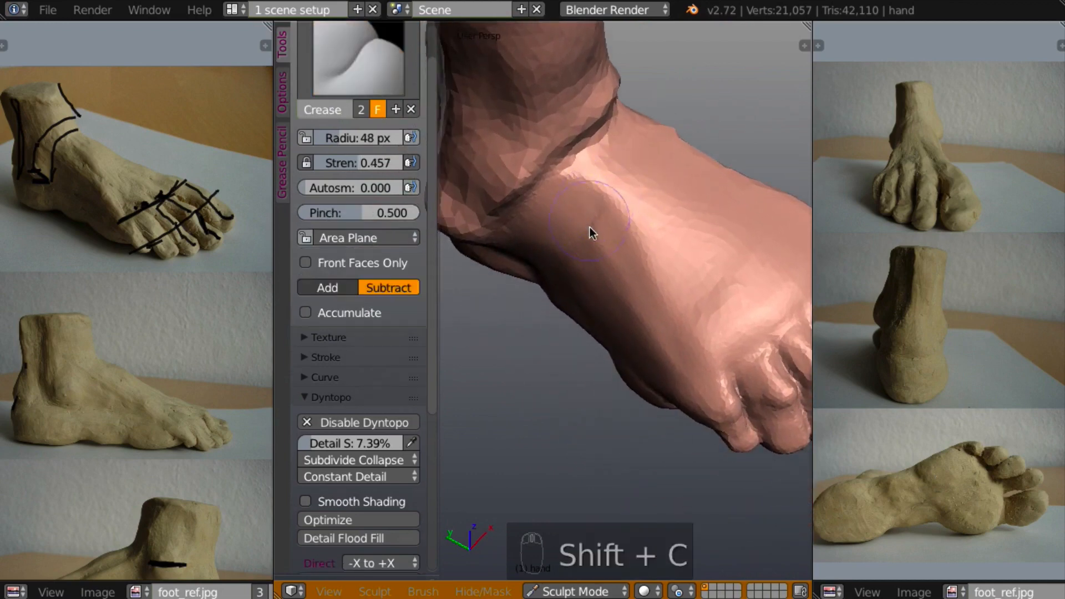
mouse_move(590, 230)
middle_mouse_down()
mouse_move(596, 240)
mouse_move(563, 170)
middle_mouse_up()
left_click_drag(564, 169, 527, 222)
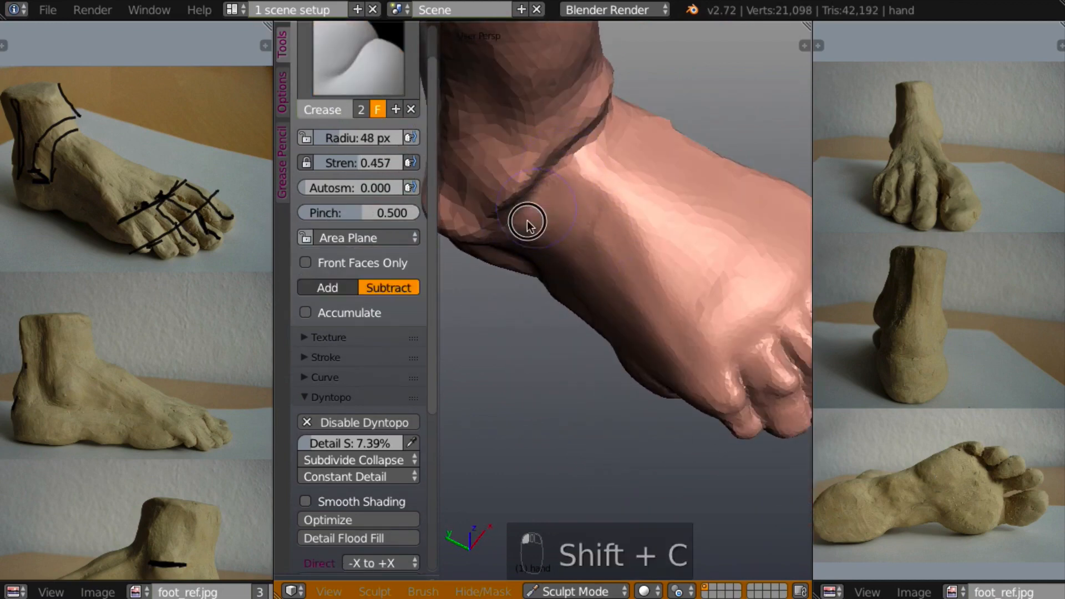
left_click_drag(556, 178, 518, 223)
mouse_move(472, 208)
middle_mouse_down()
mouse_move(349, 175)
mouse_move(337, 151)
middle_mouse_up()
mouse_move(337, 133)
middle_mouse_down()
mouse_move(529, 146)
mouse_move(560, 186)
mouse_move(666, 202)
mouse_move(687, 188)
mouse_move(579, 172)
middle_mouse_up()
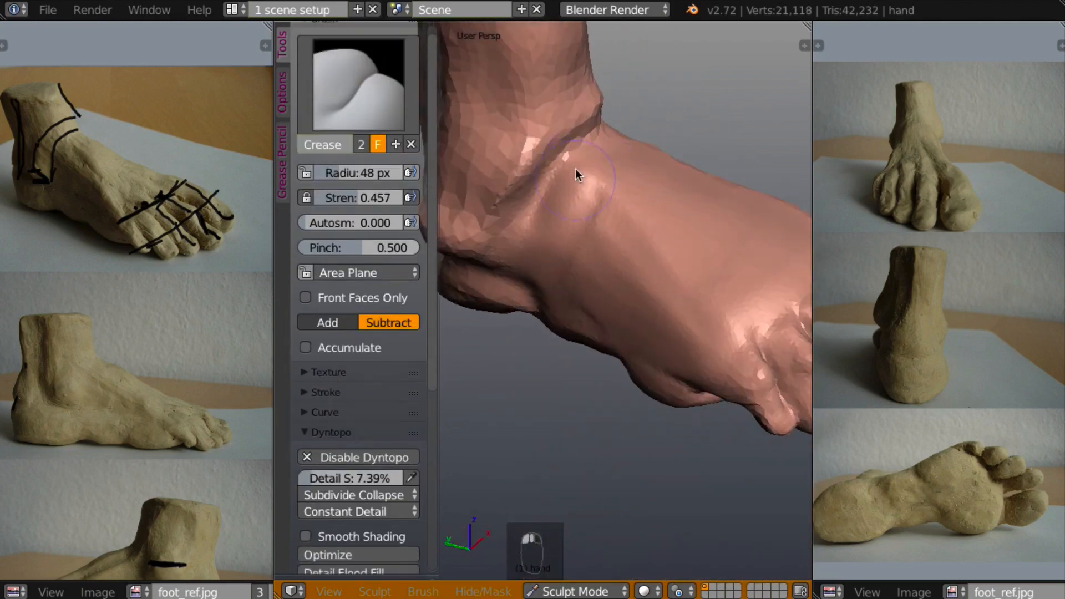
left_click_drag(569, 160, 527, 218)
Scrape down the raised form on the outer instep just in front of the ankle crease.
mouse_move(527, 219)
middle_mouse_down()
mouse_move(368, 221)
mouse_move(492, 280)
mouse_move(541, 239)
mouse_move(680, 289)
middle_mouse_up()
key("l")
left_click_drag(572, 231, 580, 275)
middle_click_drag(580, 275, 573, 251)
mouse_move(575, 256)
left_mouse_down()
mouse_move(617, 394)
mouse_move(604, 346)
left_mouse_up()
middle_click_drag(591, 277, 611, 245)
mouse_move(592, 291)
left_mouse_down()
mouse_move(623, 387)
mouse_move(599, 339)
left_mouse_up()
Scrape the outer instep's side plane from the ankle crease towards the little toe.
middle_click_drag(598, 340, 608, 205)
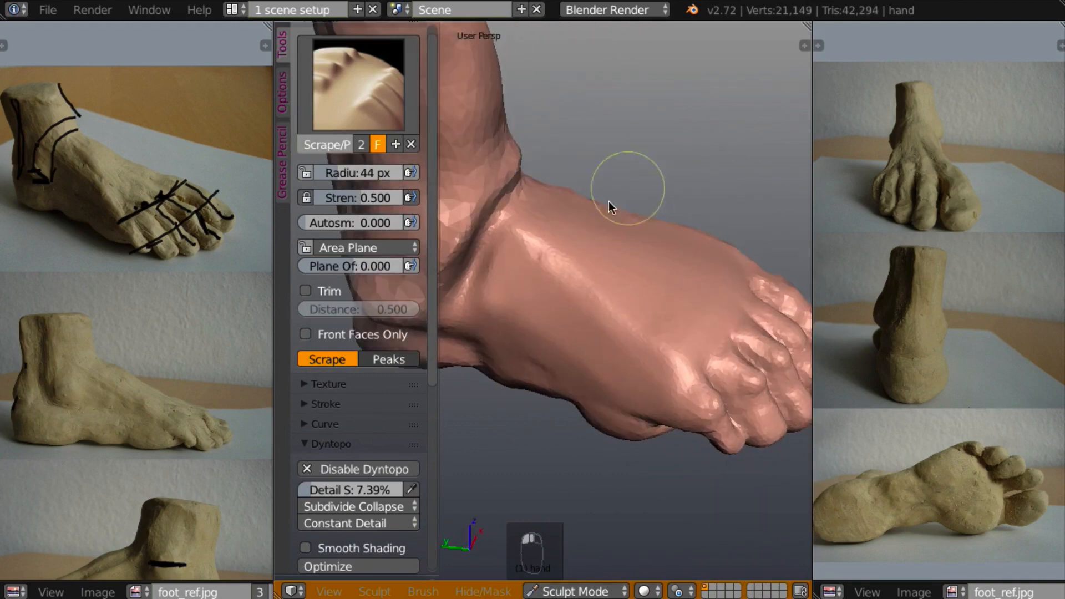
mouse_move(499, 280)
left_mouse_down()
mouse_move(487, 283)
mouse_move(509, 323)
mouse_move(544, 317)
mouse_move(522, 333)
mouse_move(561, 335)
mouse_move(624, 361)
left_mouse_up()
middle_click_drag(621, 363, 703, 352)
middle_click_drag(627, 288, 635, 261)
mouse_move(635, 261)
left_mouse_down()
mouse_move(589, 309)
mouse_move(584, 299)
mouse_move(599, 297)
left_mouse_up()
Fill the area directly in front of the outer ankle crease with the Clay brush.
middle_click_drag(599, 297, 560, 367)
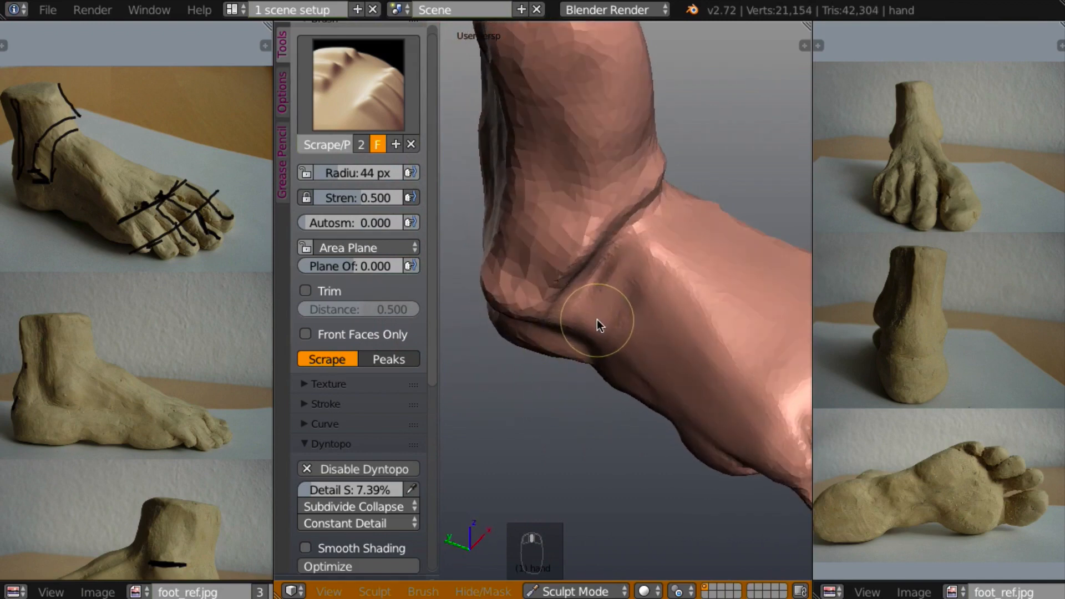
key("c")
middle_click_drag(603, 325, 613, 298)
left_click_drag(587, 313, 571, 341)
mouse_move(625, 257)
middle_mouse_down()
mouse_move(642, 235)
mouse_move(448, 262)
mouse_move(571, 331)
mouse_move(610, 288)
middle_mouse_up()
mouse_move(613, 279)
left_mouse_down()
mouse_move(597, 269)
mouse_move(608, 297)
left_mouse_up()
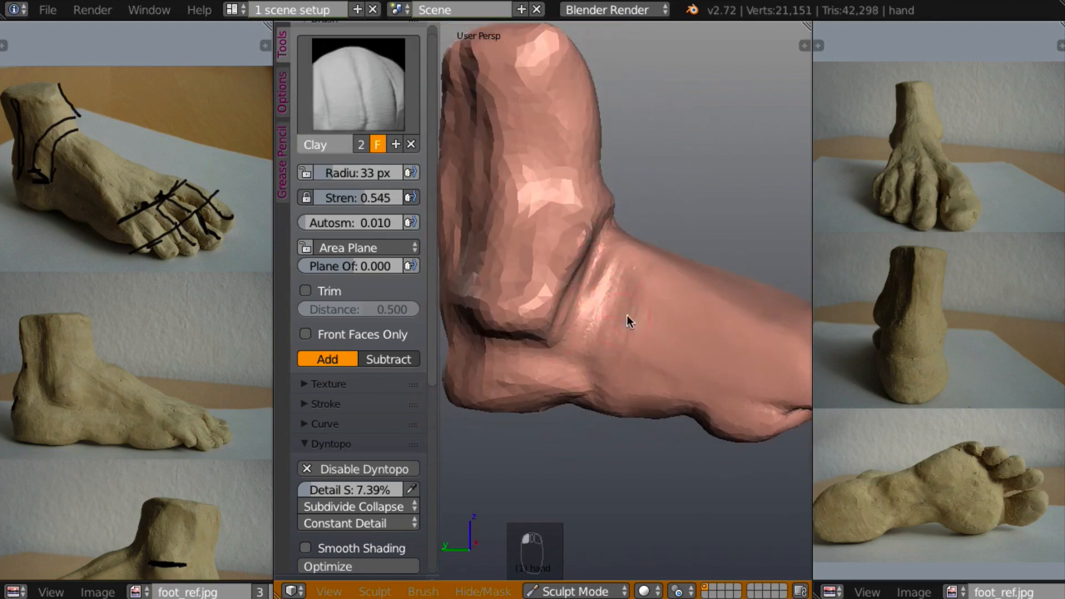
middle_click_drag(631, 338, 687, 331)
Scrape the rough surface around the inner ankle and up the inner lower leg with the Scrape brush.
scroll(559, 373, "down", 4)
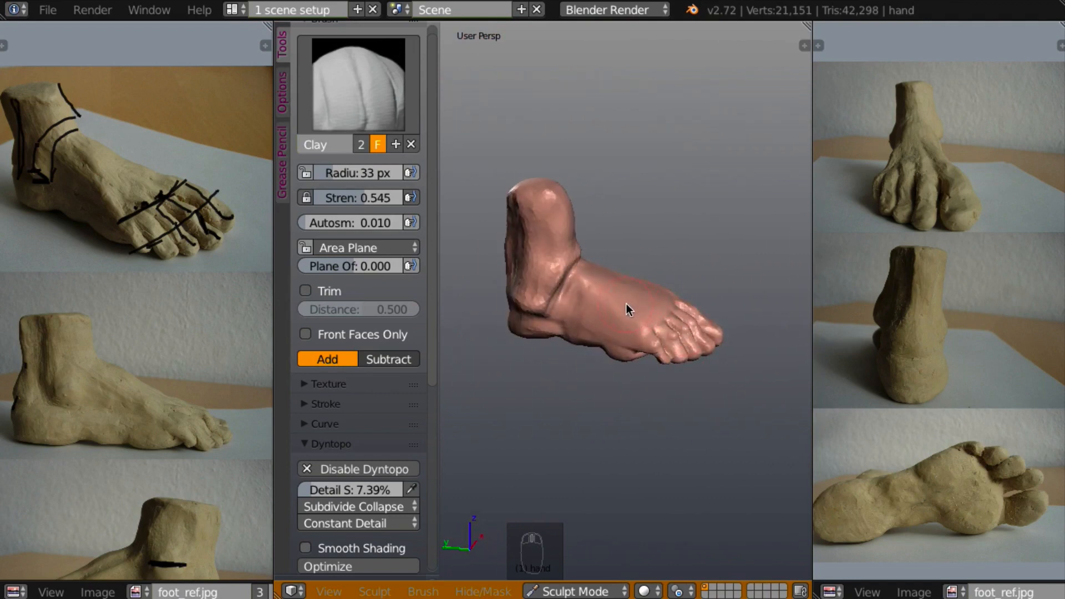
key("l")
mouse_move(619, 308)
middle_mouse_down()
mouse_move(564, 360)
mouse_move(604, 333)
mouse_move(488, 295)
mouse_move(631, 284)
mouse_move(691, 294)
mouse_move(683, 279)
mouse_move(681, 302)
mouse_move(700, 297)
mouse_move(693, 261)
mouse_move(665, 314)
middle_mouse_up()
scroll(606, 326, "up", 4)
mouse_move(626, 371)
left_mouse_down()
mouse_move(619, 374)
mouse_move(656, 344)
mouse_move(666, 309)
mouse_move(622, 370)
left_mouse_up()
mouse_move(620, 355)
middle_mouse_down()
mouse_move(457, 244)
mouse_move(563, 318)
mouse_move(634, 338)
middle_mouse_up()
mouse_move(632, 341)
left_mouse_down()
mouse_move(631, 373)
mouse_move(644, 366)
mouse_move(632, 319)
mouse_move(656, 338)
left_mouse_up()
mouse_move(556, 337)
middle_mouse_down()
mouse_move(517, 335)
mouse_move(511, 311)
mouse_move(587, 374)
mouse_move(659, 315)
middle_mouse_up()
mouse_move(658, 278)
left_mouse_down()
mouse_move(657, 251)
mouse_move(640, 304)
mouse_move(673, 261)
mouse_move(656, 288)
mouse_move(643, 284)
left_mouse_up()
mouse_move(644, 284)
middle_mouse_down()
mouse_move(501, 267)
mouse_move(654, 305)
mouse_move(542, 290)
mouse_move(663, 331)
middle_mouse_up()
mouse_move(662, 333)
left_mouse_down()
mouse_move(673, 264)
mouse_move(714, 180)
mouse_move(711, 208)
left_mouse_up()
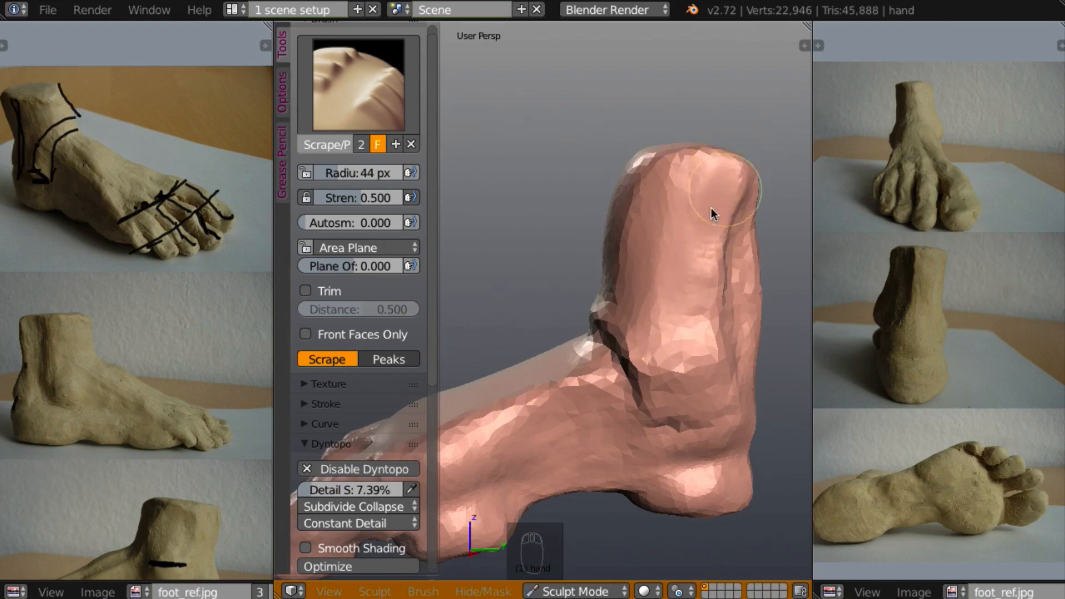
Scrape the inner lower leg into a broad flat plane running down over the inner ankle bone.
mouse_move(711, 208)
middle_mouse_down()
mouse_move(809, 272)
mouse_move(720, 341)
mouse_move(690, 183)
middle_mouse_up()
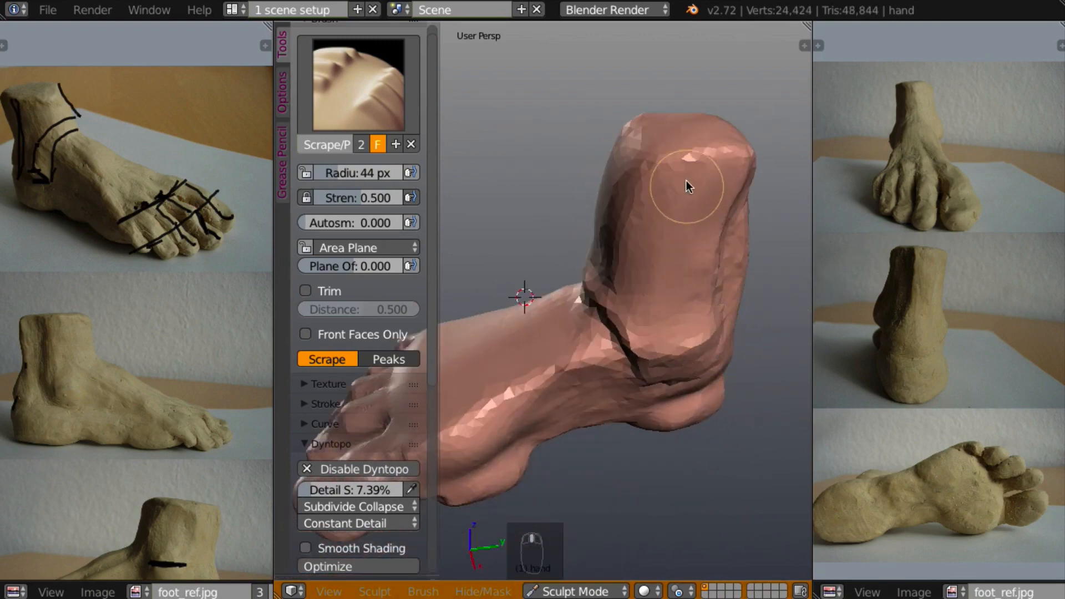
left_click_drag(689, 183, 688, 301)
mouse_move(687, 302)
middle_mouse_down()
mouse_move(562, 194)
mouse_move(749, 271)
mouse_move(727, 221)
middle_mouse_up()
mouse_move(704, 355)
left_mouse_down()
mouse_move(703, 368)
mouse_move(675, 381)
mouse_move(706, 385)
mouse_move(690, 406)
left_mouse_up()
mouse_move(690, 407)
middle_mouse_down()
mouse_move(820, 413)
mouse_move(755, 437)
mouse_move(708, 399)
middle_mouse_up()
left_click_drag(708, 399, 664, 371)
middle_click_drag(664, 370, 672, 304)
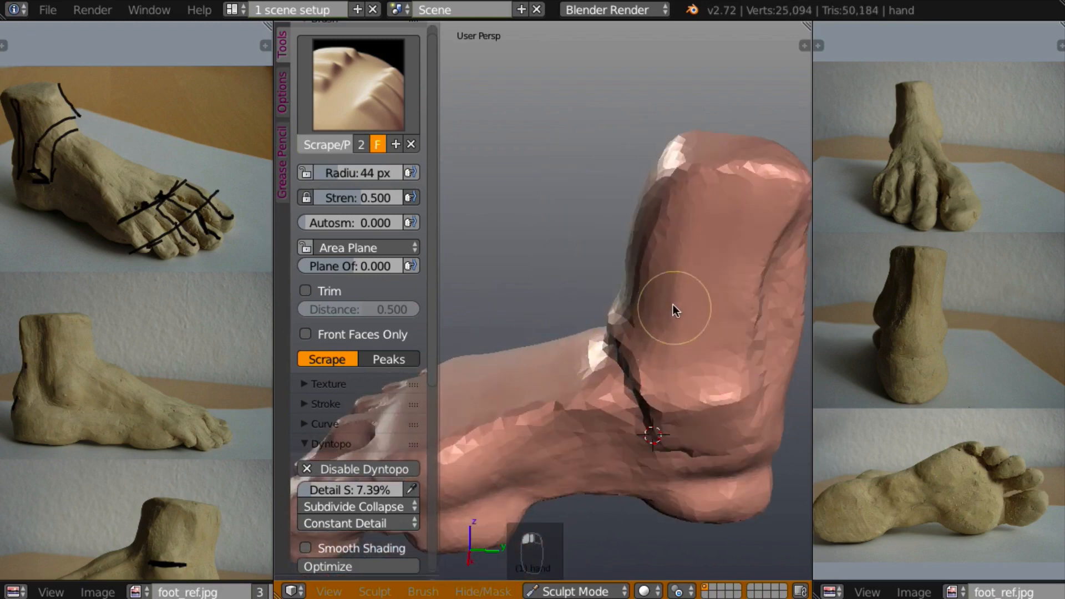
mouse_move(672, 304)
left_mouse_down()
mouse_move(687, 278)
mouse_move(680, 299)
mouse_move(700, 295)
mouse_move(686, 366)
mouse_move(706, 371)
mouse_move(735, 305)
left_mouse_up()
middle_click_drag(727, 240, 703, 321)
mouse_move(700, 360)
left_mouse_down()
mouse_move(679, 375)
mouse_move(601, 383)
left_mouse_up()
Scrape and smooth the front of the lower leg into a clean shin plane above the ankle crease.
middle_click_drag(634, 380, 654, 325)
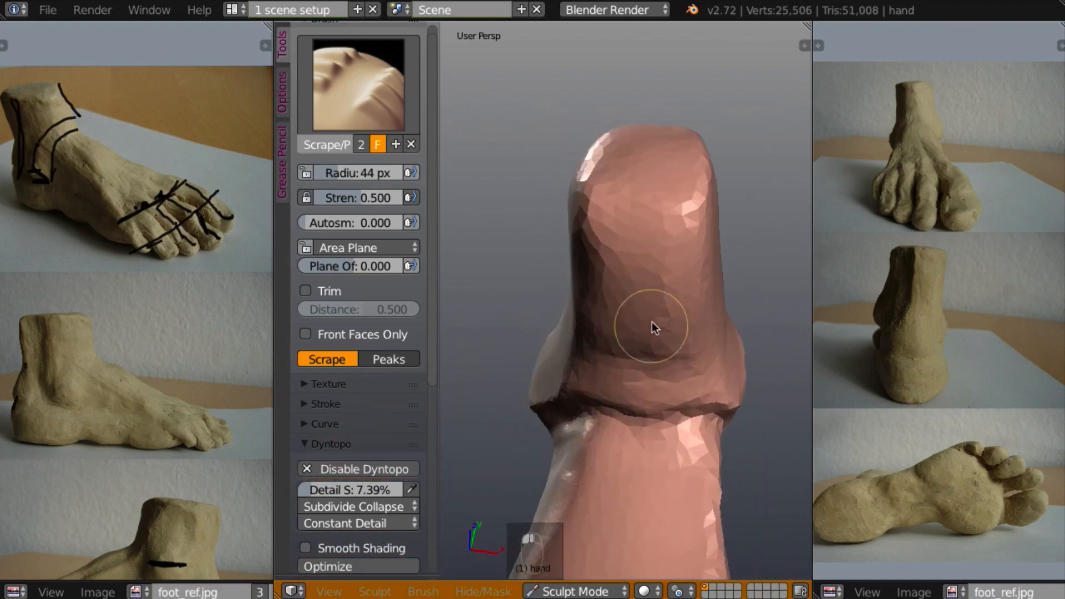
left_click_drag(653, 326, 683, 272)
middle_click_drag(686, 276, 635, 275)
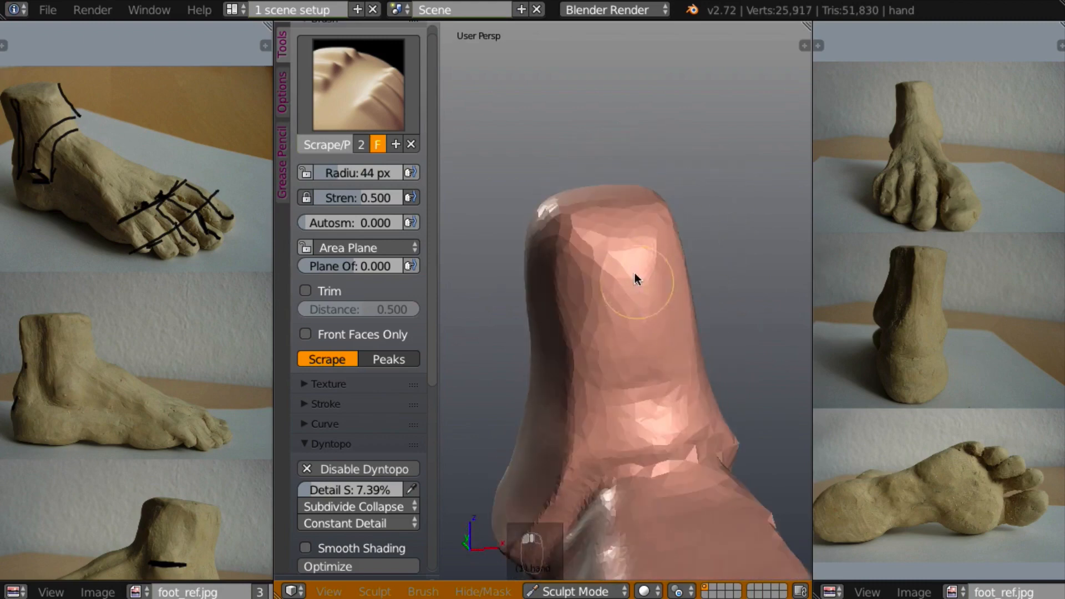
mouse_move(635, 276)
left_mouse_down()
mouse_move(636, 242)
mouse_move(656, 306)
mouse_move(643, 315)
left_mouse_up()
middle_click_drag(642, 311, 623, 311)
mouse_move(600, 297)
left_mouse_down("shift")
mouse_move(607, 252)
mouse_move(592, 268)
mouse_move(628, 332)
mouse_move(621, 348)
left_mouse_up("shift")
mouse_move(624, 250)
middle_mouse_down()
mouse_move(700, 230)
mouse_move(634, 342)
middle_mouse_up()
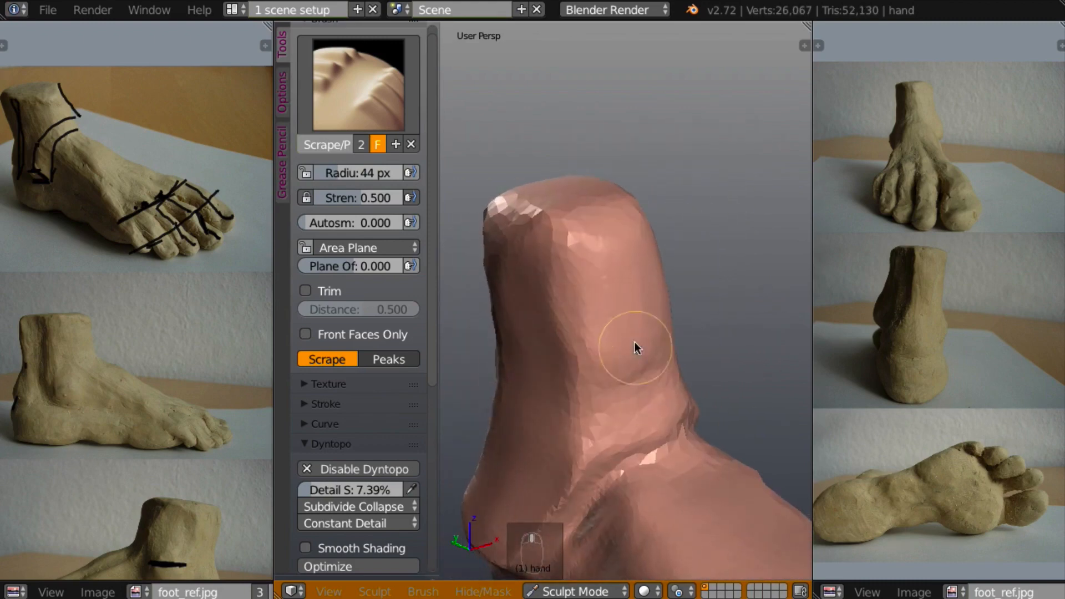
mouse_move(635, 341)
left_mouse_down()
mouse_move(594, 332)
mouse_move(577, 261)
mouse_move(590, 349)
mouse_move(578, 395)
mouse_move(622, 423)
mouse_move(639, 349)
left_mouse_up()
middle_click_drag(639, 348, 713, 272)
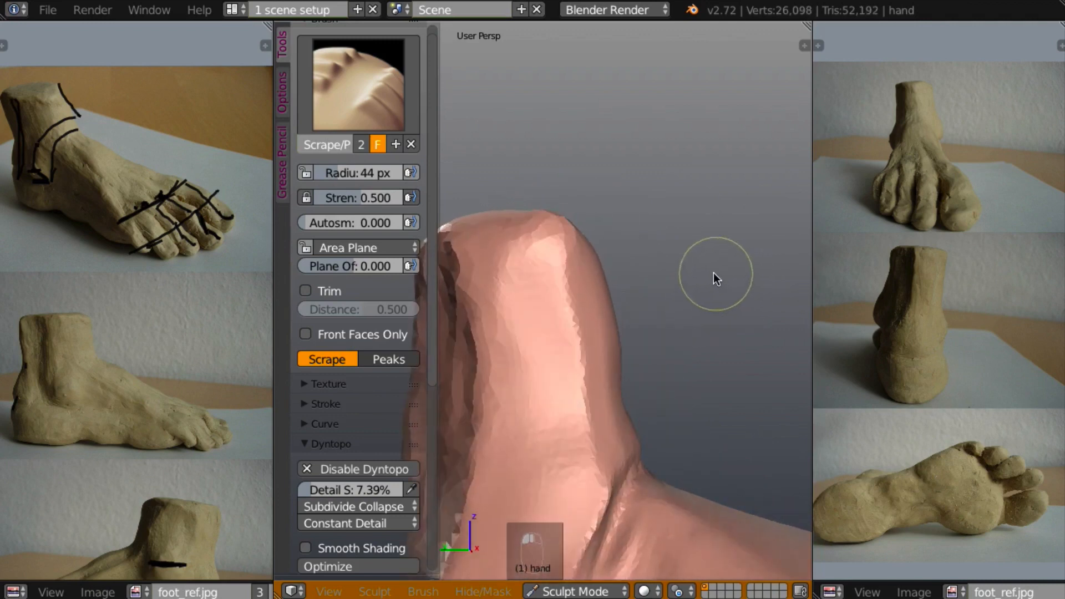
Scrape the lower end of the outer ankle bone to soften its hard bottom edge, following the side reference.
scroll(690, 338, "down", 6)
mouse_move(690, 338)
middle_mouse_down()
mouse_move(721, 357)
mouse_move(701, 327)
mouse_move(685, 330)
middle_mouse_up()
scroll(693, 326, "up", 4)
scroll(685, 327, "up", 4)
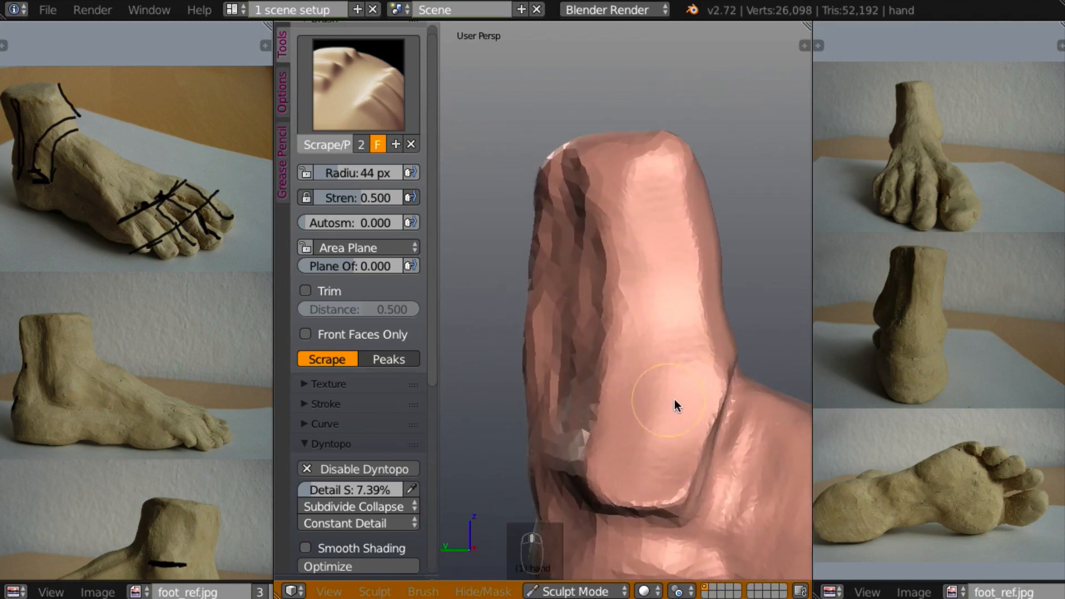
middle_click_drag(677, 404, 671, 388)
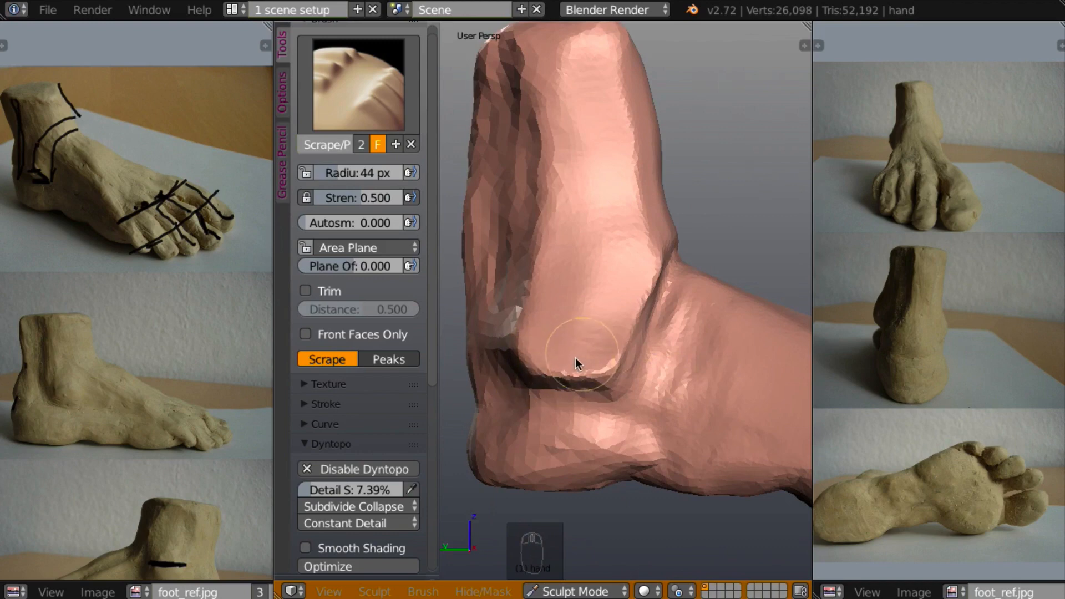
mouse_move(573, 349)
middle_mouse_down()
mouse_move(594, 375)
mouse_move(438, 390)
mouse_move(559, 388)
mouse_move(542, 409)
mouse_move(682, 382)
mouse_move(717, 353)
mouse_move(590, 377)
mouse_move(619, 361)
middle_mouse_up()
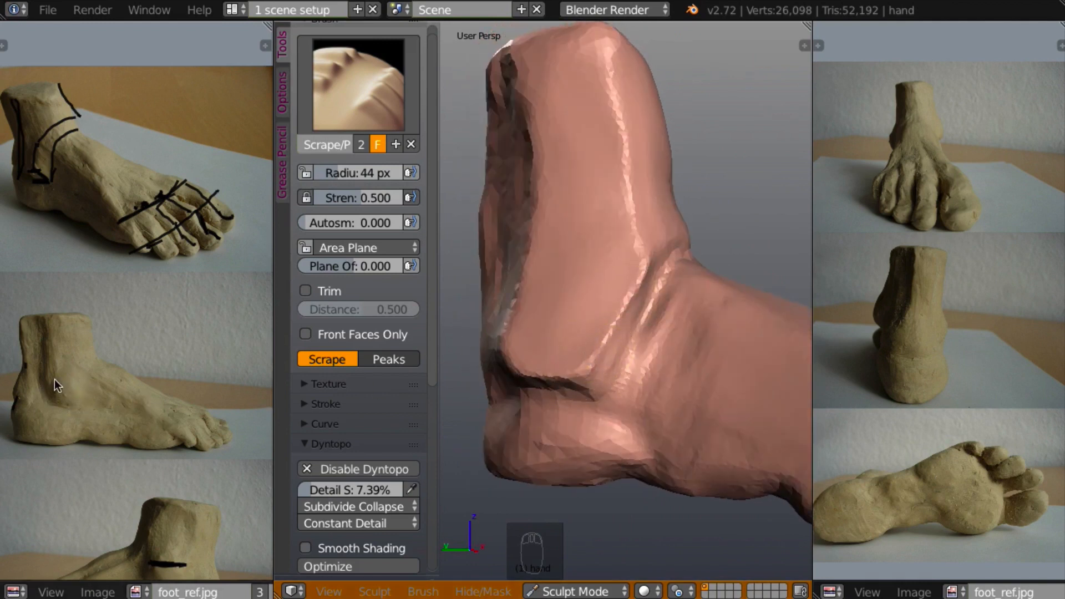
middle_click_drag(629, 434, 651, 370)
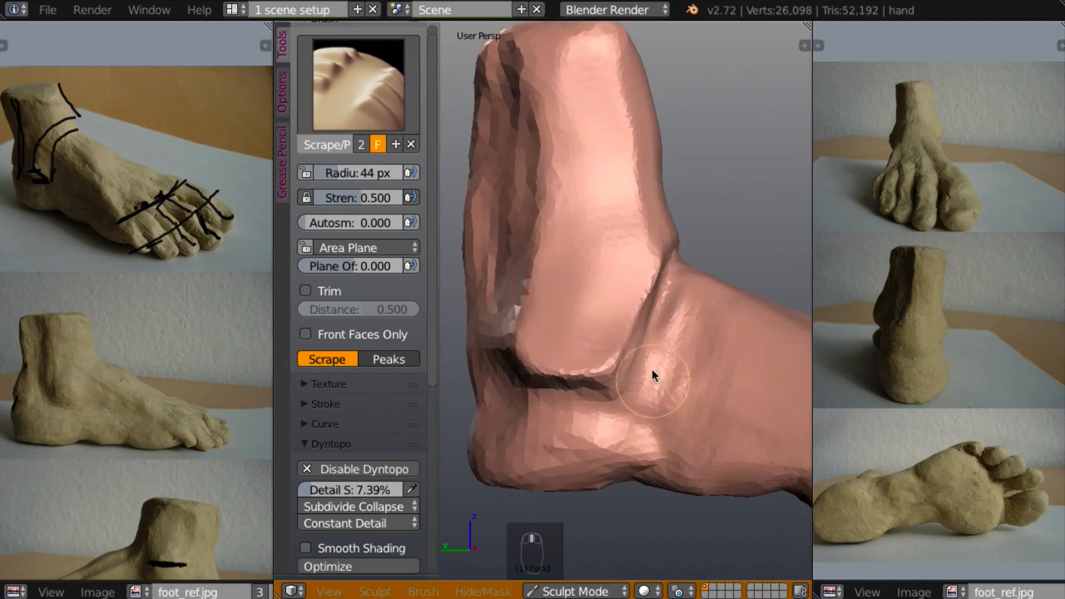
mouse_move(613, 317)
left_mouse_down()
mouse_move(616, 356)
mouse_move(604, 366)
mouse_move(542, 373)
mouse_move(585, 366)
mouse_move(604, 349)
mouse_move(534, 349)
mouse_move(601, 361)
left_mouse_up()
middle_click_drag(602, 361, 553, 375)
mouse_move(554, 375)
left_mouse_down()
mouse_move(606, 373)
mouse_move(527, 385)
mouse_move(613, 387)
mouse_move(538, 384)
left_mouse_up()
mouse_move(538, 384)
middle_mouse_down()
mouse_move(524, 380)
mouse_move(607, 377)
middle_mouse_up()
mouse_move(607, 377)
left_mouse_down()
mouse_move(612, 369)
mouse_move(623, 380)
mouse_move(493, 382)
left_mouse_up()
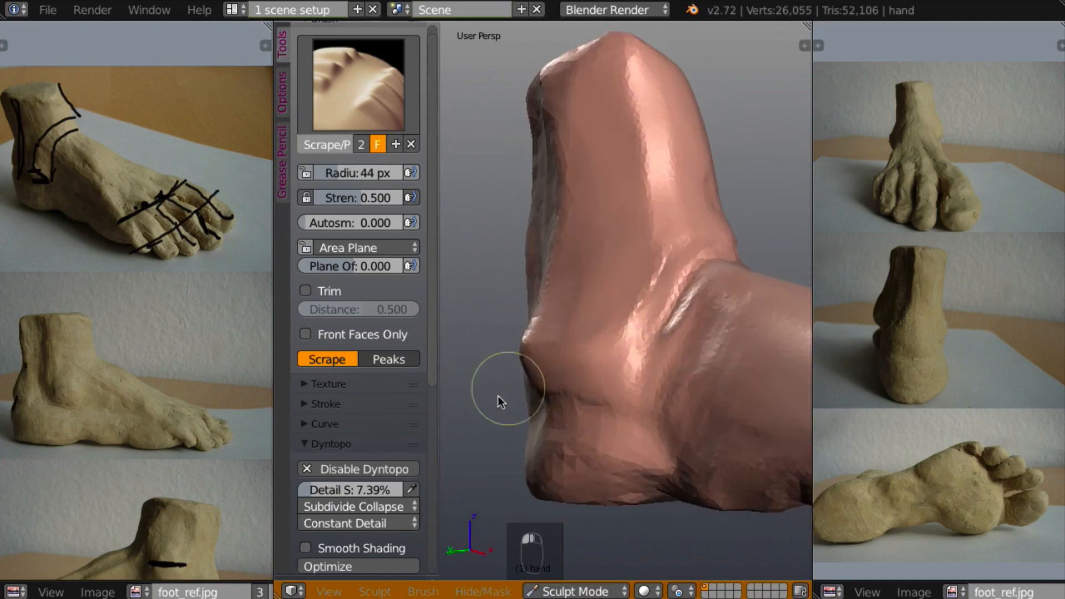
Scrape the front side of the outer ankle bone and the crease where it meets the instep.
mouse_move(493, 382)
middle_mouse_down()
mouse_move(647, 405)
mouse_move(640, 326)
middle_mouse_up()
mouse_move(640, 326)
left_mouse_down()
mouse_move(642, 316)
mouse_move(616, 331)
left_mouse_up()
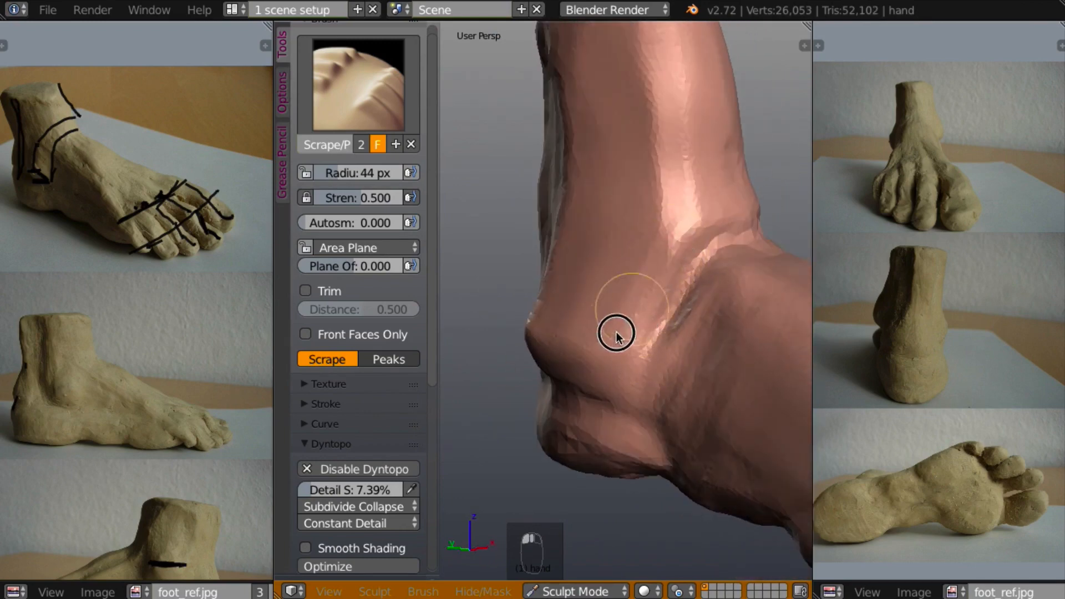
middle_click_drag(615, 330, 584, 342)
mouse_move(707, 233)
left_mouse_down()
mouse_move(696, 228)
mouse_move(748, 236)
left_mouse_up()
mouse_move(749, 237)
middle_mouse_down()
mouse_move(764, 225)
mouse_move(743, 222)
mouse_move(678, 257)
mouse_move(643, 374)
middle_mouse_up()
Scrape the underside and rear corner of the outer ankle bone into a rounder form.
left_click_drag(643, 373, 647, 423)
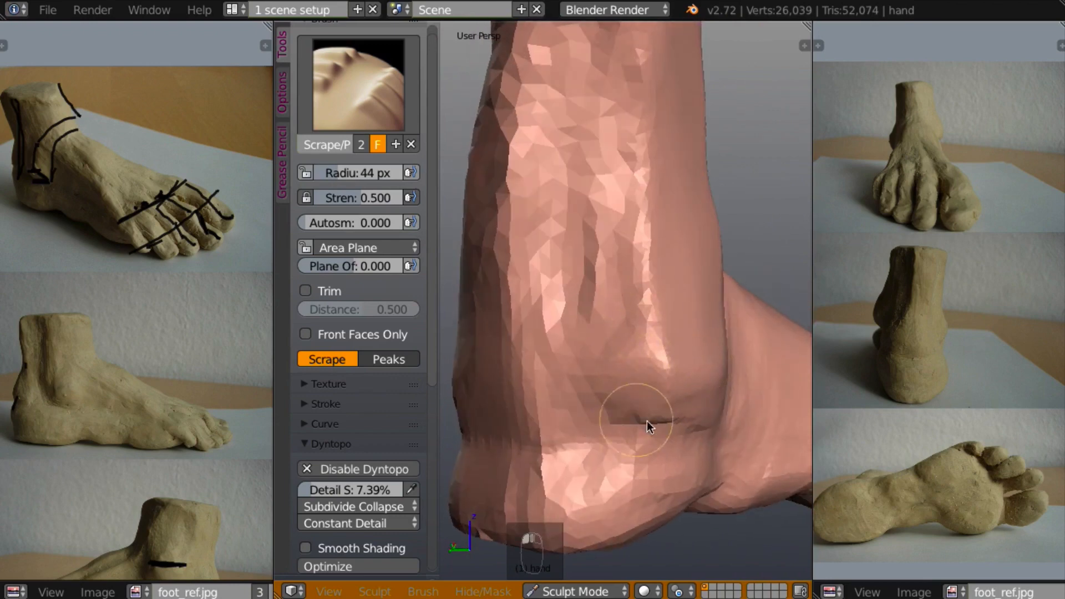
middle_click_drag(647, 423, 630, 373)
mouse_move(630, 373)
left_mouse_down()
mouse_move(682, 395)
mouse_move(649, 376)
left_mouse_up()
mouse_move(649, 376)
middle_mouse_down()
mouse_move(730, 389)
mouse_move(642, 333)
middle_mouse_up()
left_click_drag(671, 320, 710, 392)
mouse_move(711, 392)
middle_mouse_down()
mouse_move(760, 325)
mouse_move(672, 350)
middle_mouse_up()
mouse_move(673, 349)
left_mouse_down()
mouse_move(622, 385)
mouse_move(604, 385)
left_mouse_up()
Scrape the surface between the outer ankle bone and the Achilles tendon.
middle_click_drag(604, 385, 623, 338)
mouse_move(623, 339)
left_mouse_down()
mouse_move(649, 417)
mouse_move(614, 380)
left_mouse_up()
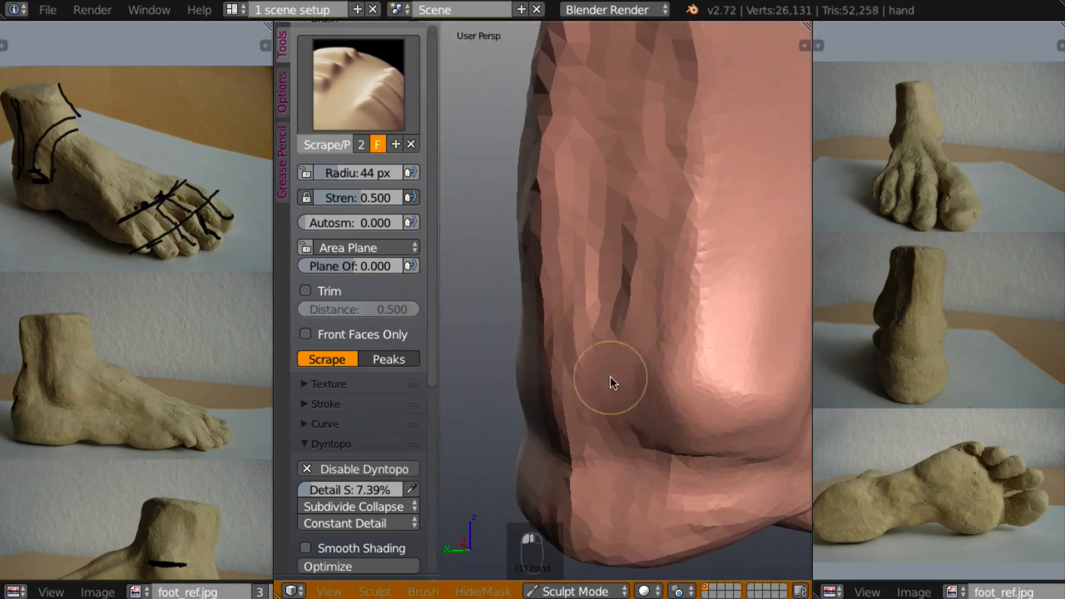
middle_click_drag(613, 380, 637, 339)
scroll(638, 368, "down", 5)
scroll(630, 384, "up", 1)
mouse_move(641, 378)
middle_mouse_down()
mouse_move(620, 364)
mouse_move(672, 357)
mouse_move(689, 322)
middle_mouse_up()
mouse_move(606, 331)
left_mouse_down()
mouse_move(606, 278)
mouse_move(620, 349)
mouse_move(601, 341)
mouse_move(606, 361)
left_mouse_up()
middle_click_drag(606, 361, 516, 345)
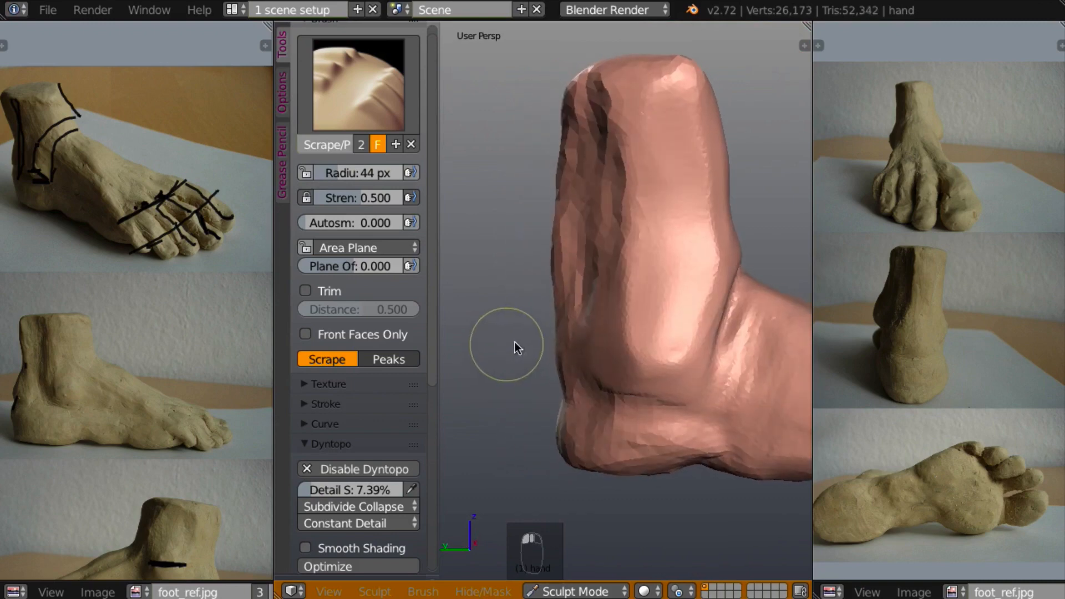
Carve a vertical groove down behind the outer ankle bone with the Clay brush.
key("c")
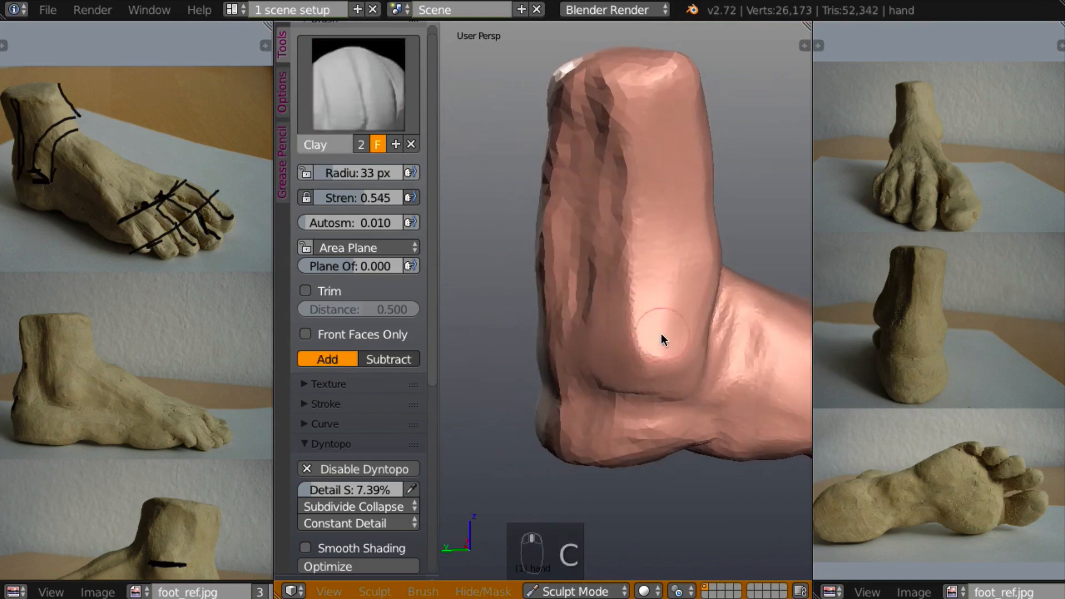
scroll(661, 334, "up", 5)
scroll(679, 345, "down", 3)
scroll(674, 355, "up", 4)
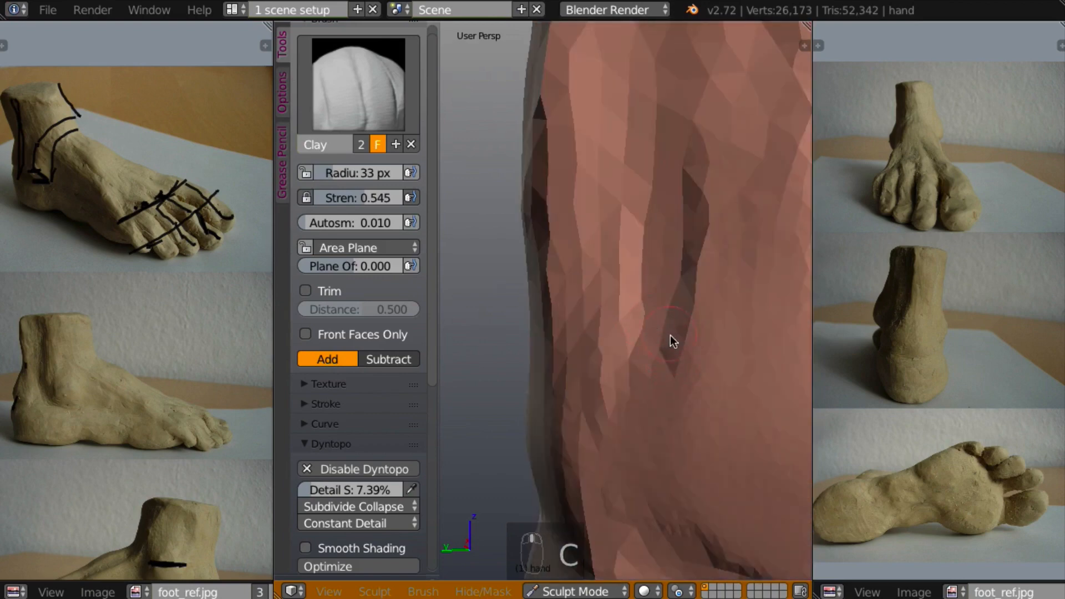
scroll(670, 344, "down", 3)
scroll(670, 363, "down", 2)
scroll(632, 306, "up", 1)
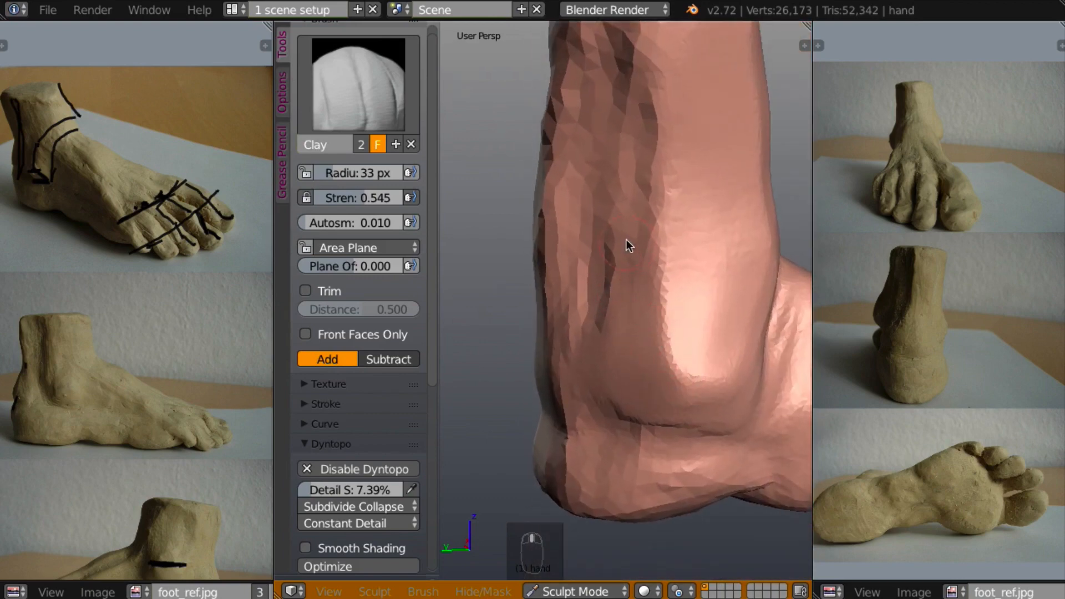
mouse_move(626, 240)
left_mouse_down()
mouse_move(611, 404)
mouse_move(621, 378)
mouse_move(614, 392)
mouse_move(590, 337)
mouse_move(615, 411)
mouse_move(610, 380)
mouse_move(640, 366)
left_mouse_up()
Scrape the rear edge of the outer ankle bone and the side of the Achilles tendon down to the heel.
key("l")
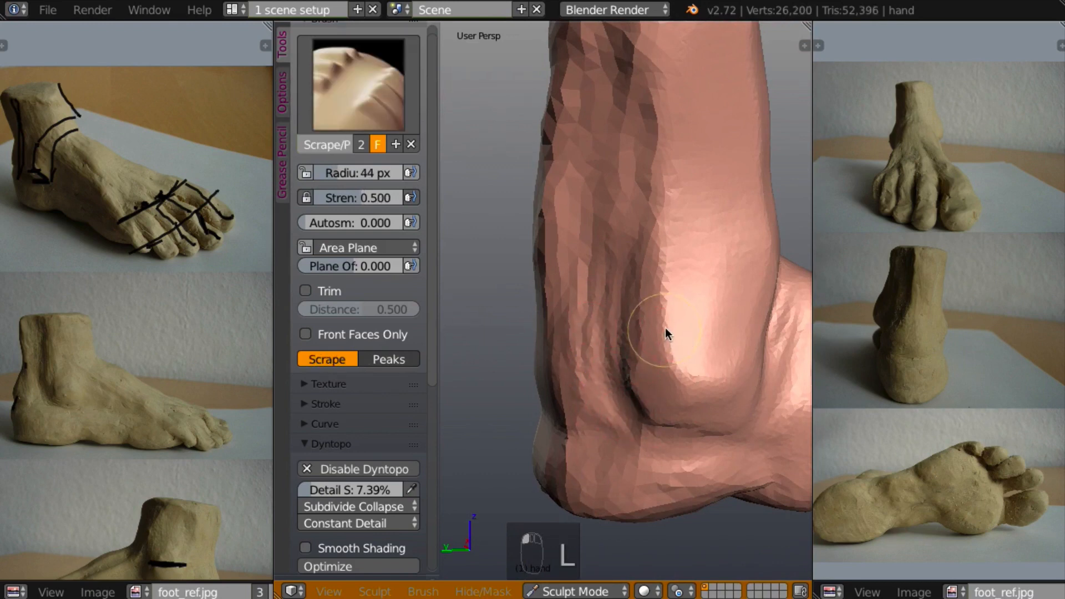
mouse_move(656, 256)
left_mouse_down()
mouse_move(637, 360)
mouse_move(653, 411)
mouse_move(659, 311)
mouse_move(712, 370)
left_mouse_up()
mouse_move(712, 370)
middle_mouse_down()
mouse_move(730, 358)
mouse_move(789, 351)
mouse_move(744, 361)
mouse_move(621, 341)
middle_mouse_up()
mouse_move(631, 409)
left_mouse_down()
mouse_move(641, 427)
mouse_move(638, 411)
left_mouse_up()
middle_click_drag(638, 411, 567, 354)
mouse_move(578, 393)
left_mouse_down()
mouse_move(591, 422)
mouse_move(589, 300)
left_mouse_up()
mouse_move(589, 299)
middle_mouse_down()
mouse_move(713, 269)
mouse_move(668, 331)
mouse_move(601, 330)
mouse_move(590, 285)
middle_mouse_up()
left_click_drag(565, 388, 560, 418)
mouse_move(560, 417)
middle_mouse_down()
mouse_move(672, 350)
mouse_move(622, 324)
middle_mouse_up()
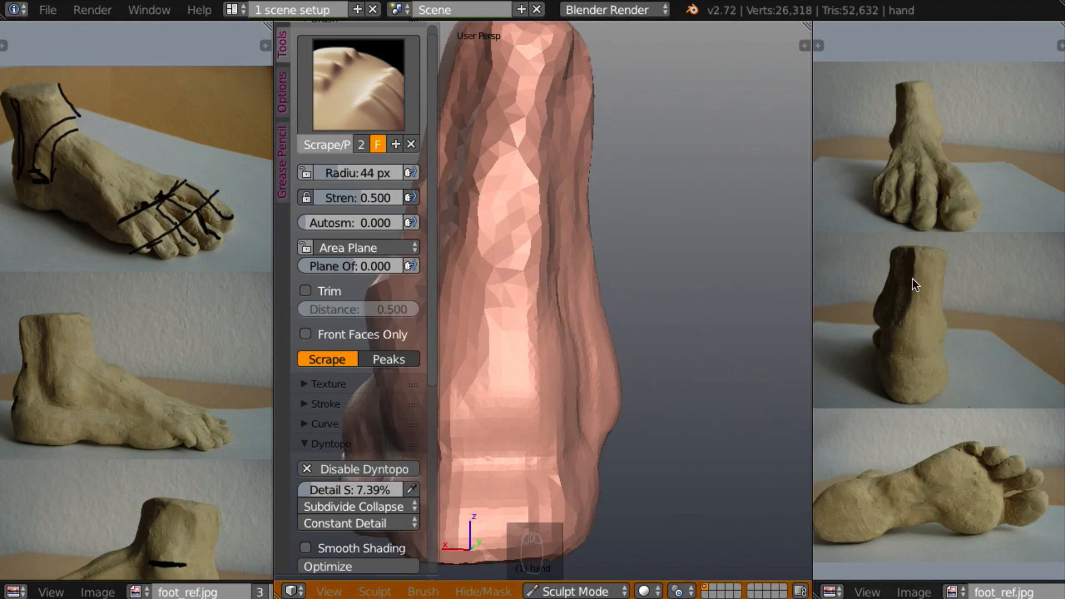
Outline the Achilles tendon and its widening into the heel with Grease Pencil on the back-view reference photo.
key("d")
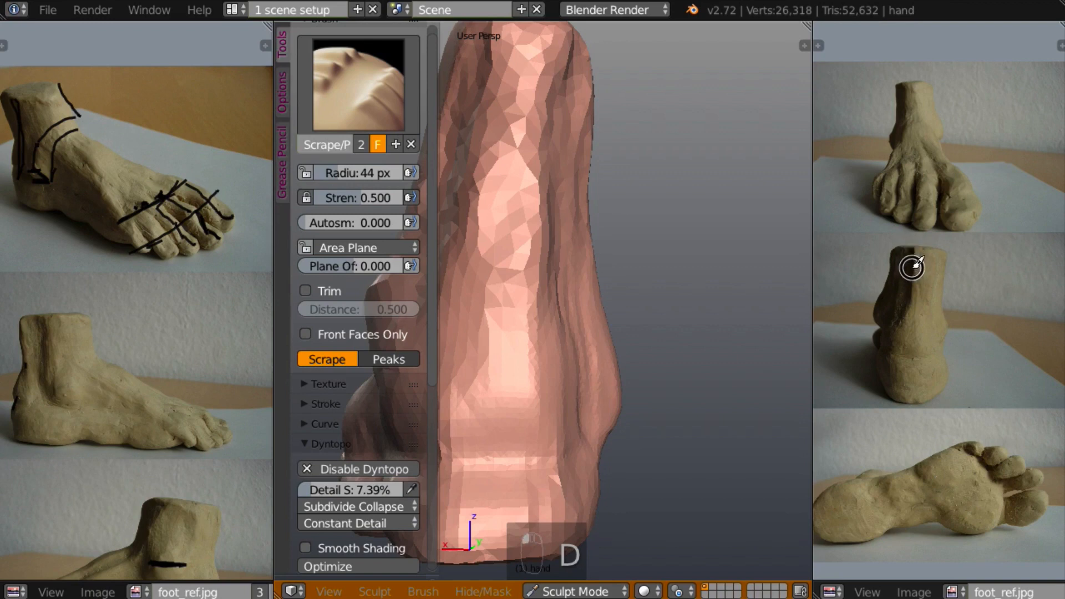
left_click_drag(892, 327, 887, 358)
mouse_move(934, 261)
left_mouse_down()
mouse_move(935, 356)
mouse_move(906, 357)
mouse_move(937, 349)
left_mouse_up()
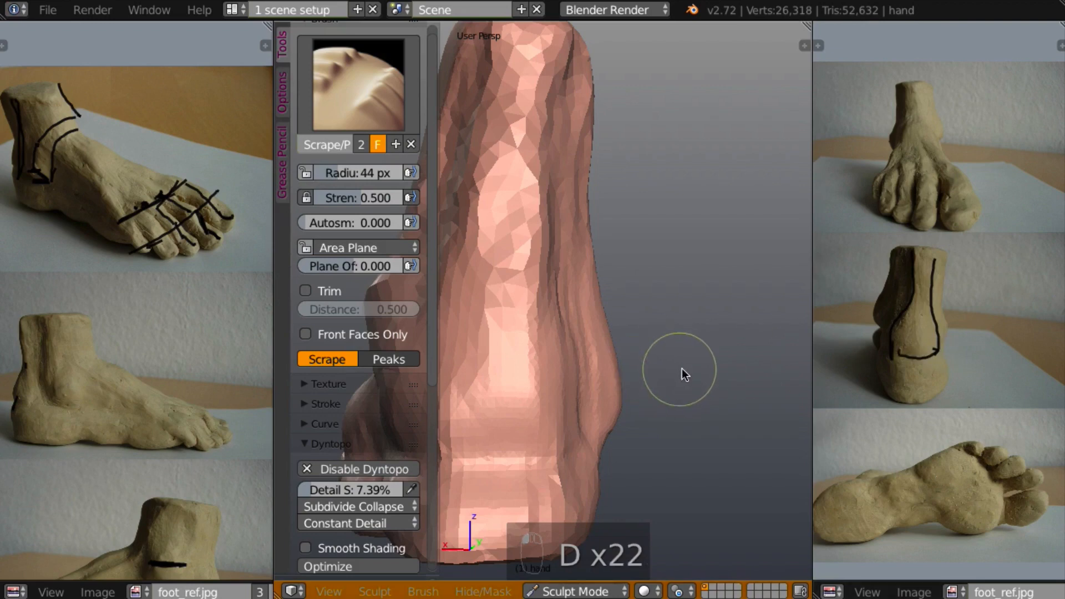
Scrape flat planes along the back and both sides of the Achilles tendon down the rear of the leg.
mouse_move(685, 374)
middle_mouse_down()
mouse_move(709, 385)
mouse_move(706, 371)
mouse_move(677, 384)
mouse_move(707, 380)
mouse_move(717, 348)
mouse_move(744, 338)
mouse_move(667, 284)
middle_mouse_up()
mouse_move(620, 257)
left_mouse_down()
mouse_move(610, 316)
mouse_move(601, 297)
mouse_move(628, 95)
mouse_move(624, 165)
mouse_move(621, 134)
mouse_move(620, 145)
left_mouse_up()
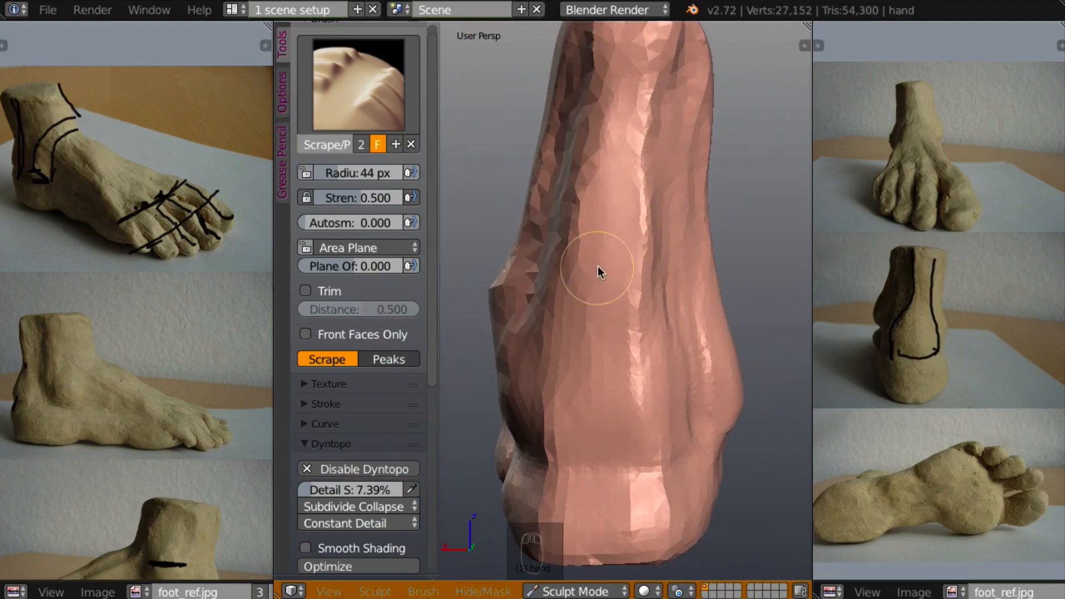
middle_click_drag(598, 266, 555, 242)
mouse_move(681, 49)
left_mouse_down()
mouse_move(656, 278)
mouse_move(661, 173)
mouse_move(665, 216)
mouse_move(697, 218)
left_mouse_up()
mouse_move(697, 218)
middle_mouse_down()
mouse_move(757, 188)
mouse_move(737, 199)
mouse_move(716, 181)
middle_mouse_up()
mouse_move(599, 69)
left_mouse_down()
mouse_move(561, 317)
mouse_move(556, 239)
left_mouse_up()
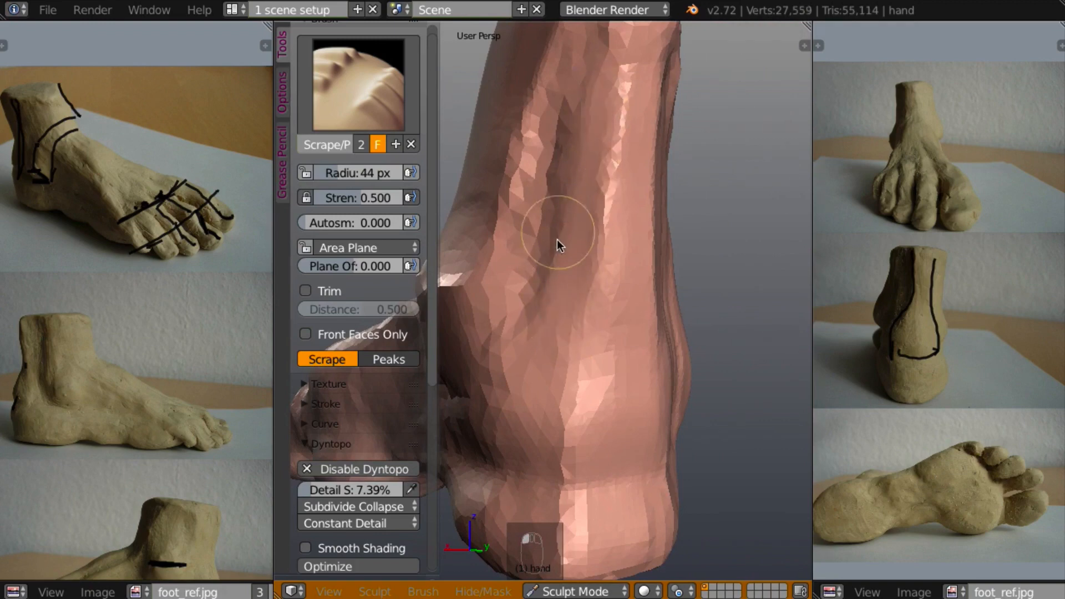
middle_click_drag(556, 238, 502, 226)
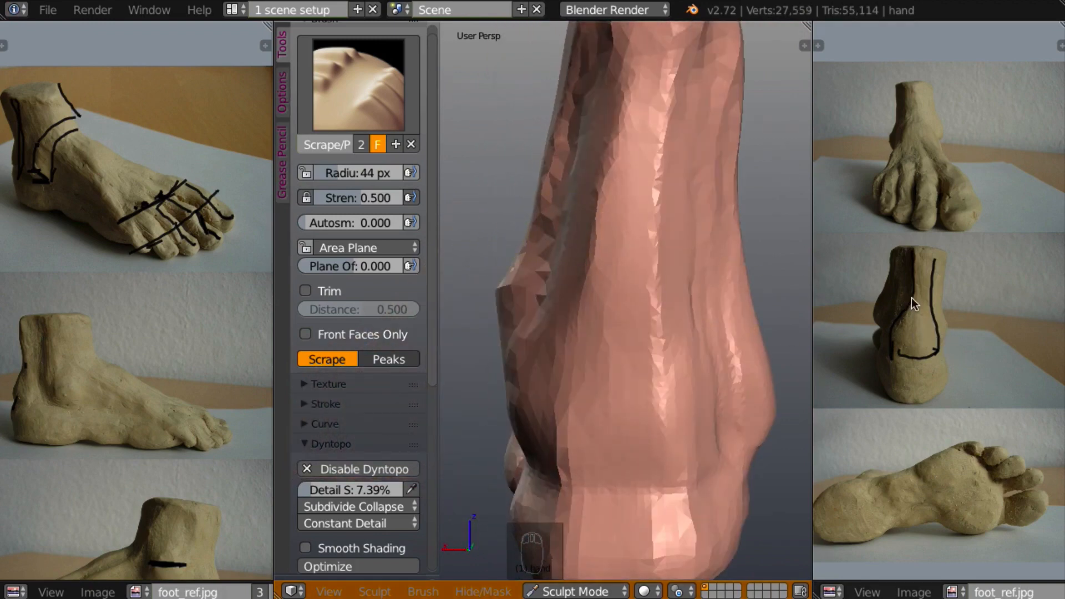
Carve a vertical groove between the inner ankle bone and the Achilles tendon with the Clay brush.
scroll(684, 350, "down", 6)
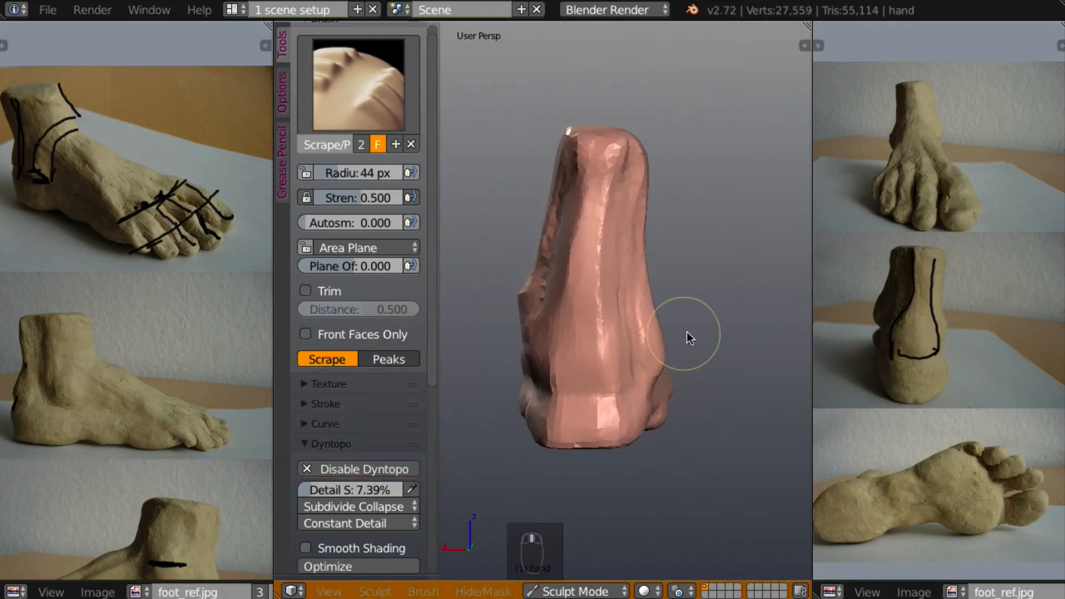
scroll(715, 328, "up", 4)
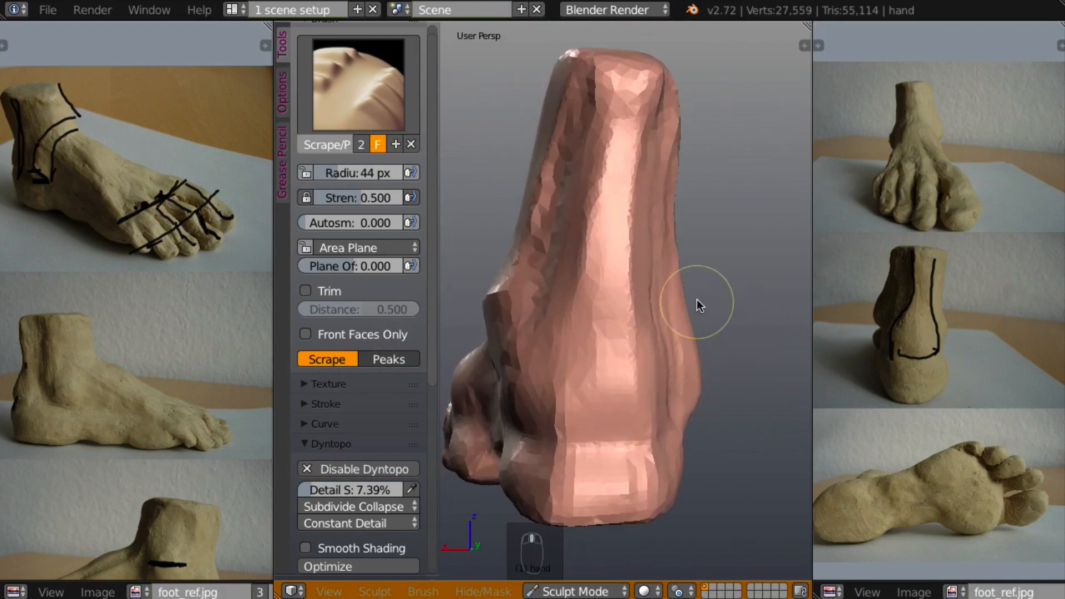
key("c")
mouse_move(675, 328)
middle_mouse_down()
mouse_move(734, 328)
mouse_move(704, 304)
middle_mouse_up()
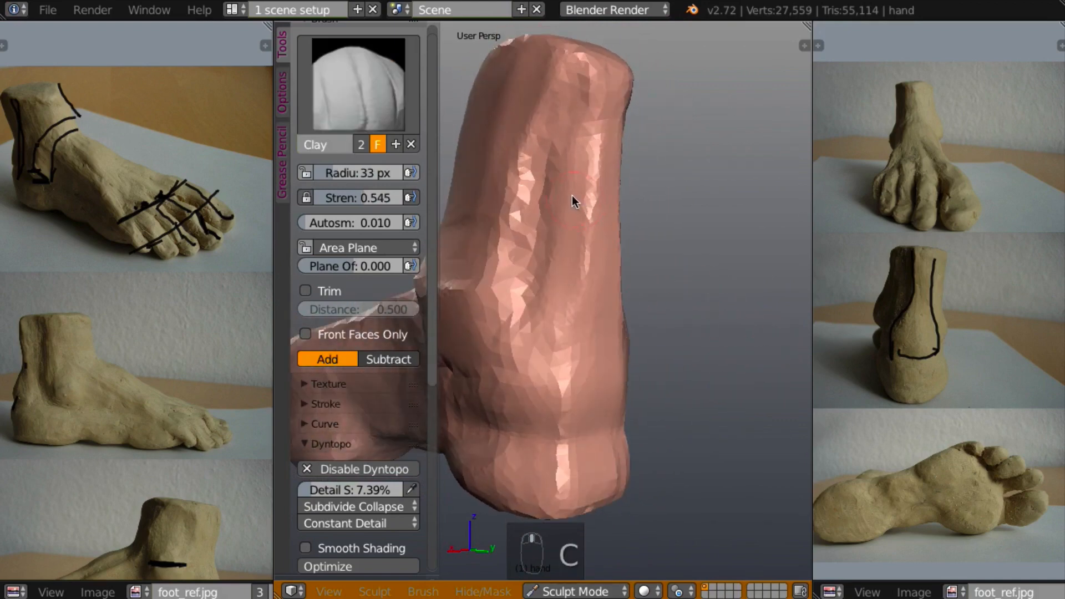
mouse_move(571, 190)
left_mouse_down()
mouse_move(547, 304)
mouse_move(567, 180)
mouse_move(574, 275)
left_mouse_up()
mouse_move(587, 236)
middle_mouse_down()
mouse_move(452, 271)
mouse_move(483, 252)
mouse_move(513, 295)
mouse_move(573, 181)
middle_mouse_up()
left_click_drag(544, 300, 538, 259)
mouse_move(537, 258)
middle_mouse_down()
mouse_move(481, 186)
mouse_move(646, 305)
middle_mouse_up()
mouse_move(540, 300)
left_mouse_down()
mouse_move(506, 357)
mouse_move(525, 314)
mouse_move(521, 344)
mouse_move(554, 314)
mouse_move(504, 400)
left_mouse_up()
mouse_move(504, 399)
middle_mouse_down()
mouse_move(458, 384)
mouse_move(635, 348)
mouse_move(532, 325)
middle_mouse_up()
mouse_move(531, 333)
left_mouse_down()
mouse_move(528, 368)
mouse_move(549, 352)
mouse_move(556, 409)
mouse_move(562, 371)
left_mouse_up()
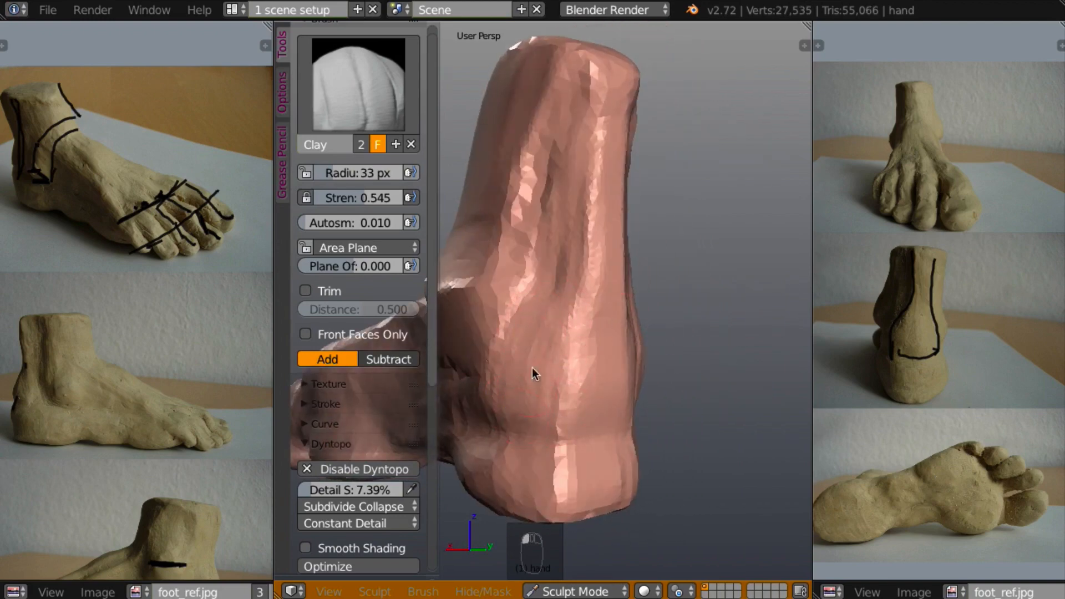
middle_click_drag(531, 367, 583, 347)
Work the Clay brush down the outer side of the Achilles tendon to shape the hollow behind the outer ankle bone.
mouse_move(596, 304)
middle_mouse_down()
mouse_move(649, 320)
mouse_move(637, 294)
mouse_move(494, 350)
mouse_move(561, 341)
mouse_move(504, 352)
mouse_move(687, 357)
mouse_move(767, 333)
mouse_move(675, 324)
mouse_move(813, 326)
mouse_move(729, 285)
middle_mouse_up()
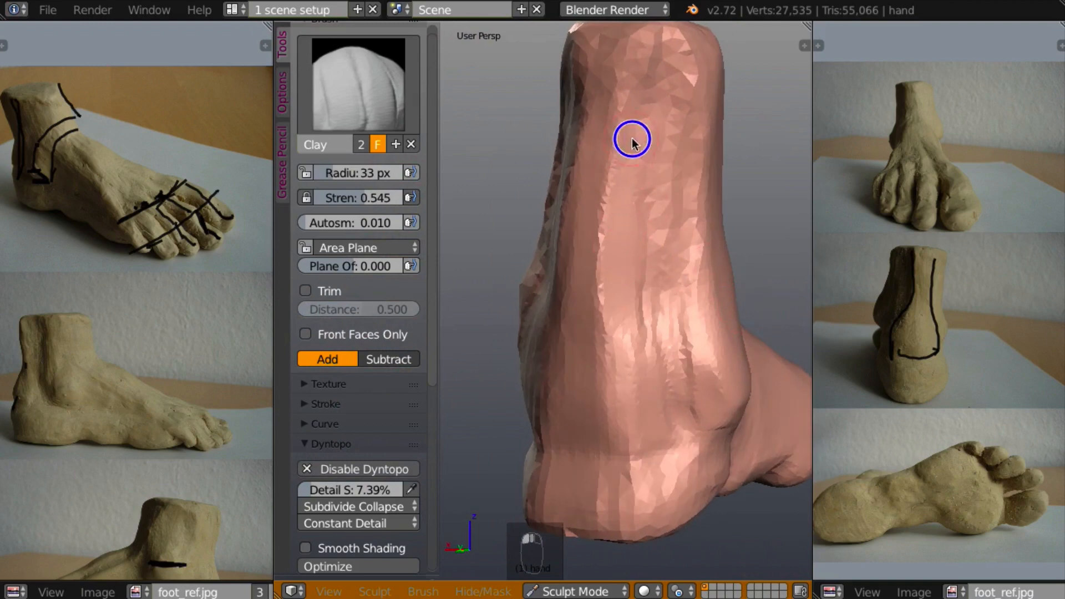
left_click_drag(630, 135, 632, 238)
mouse_move(630, 314)
left_mouse_down()
mouse_move(641, 404)
mouse_move(637, 387)
left_mouse_up()
mouse_move(637, 387)
middle_mouse_down()
mouse_move(735, 327)
mouse_move(653, 335)
middle_mouse_up()
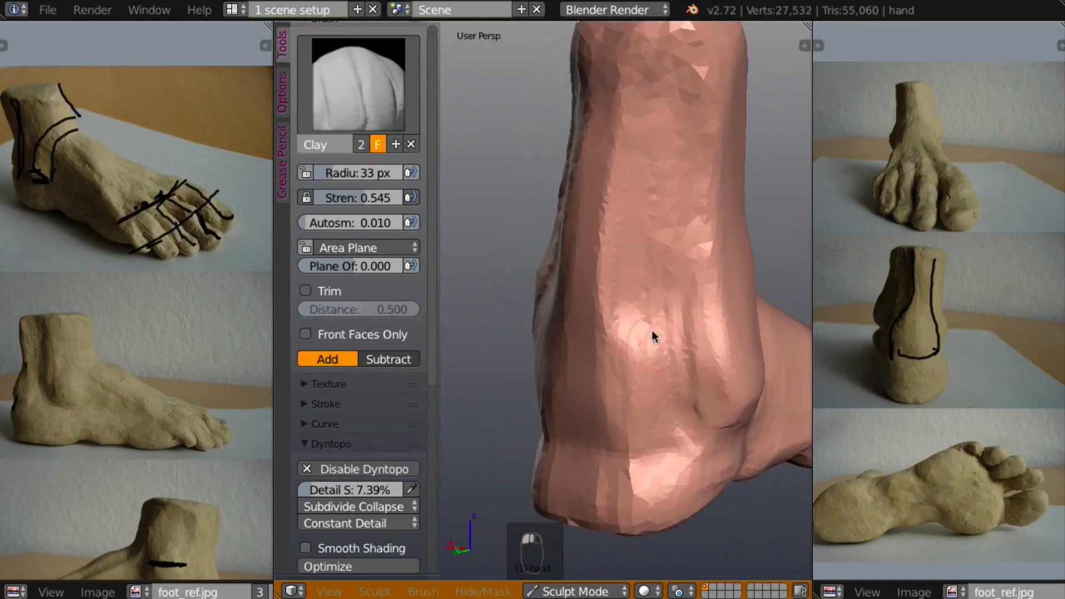
left_click_drag(654, 335, 647, 347)
Scrape the bulge of the inner ankle bone and its rear edge into flatter planes.
mouse_move(647, 347)
middle_mouse_down()
mouse_move(751, 302)
mouse_move(704, 326)
mouse_move(743, 317)
middle_mouse_up()
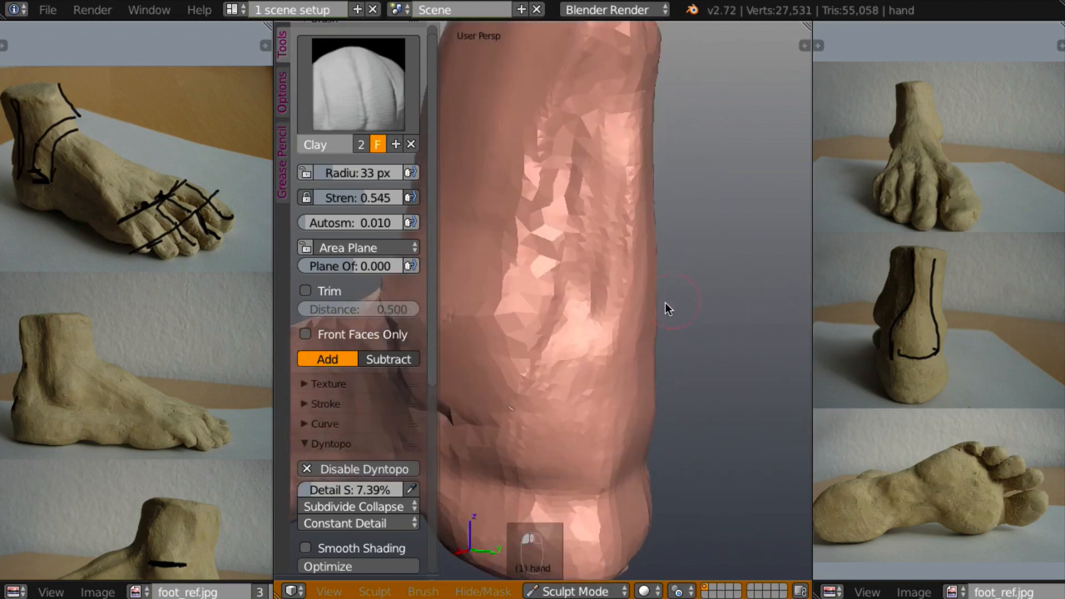
scroll(662, 303, "down", 3)
middle_click_drag(627, 308, 754, 330)
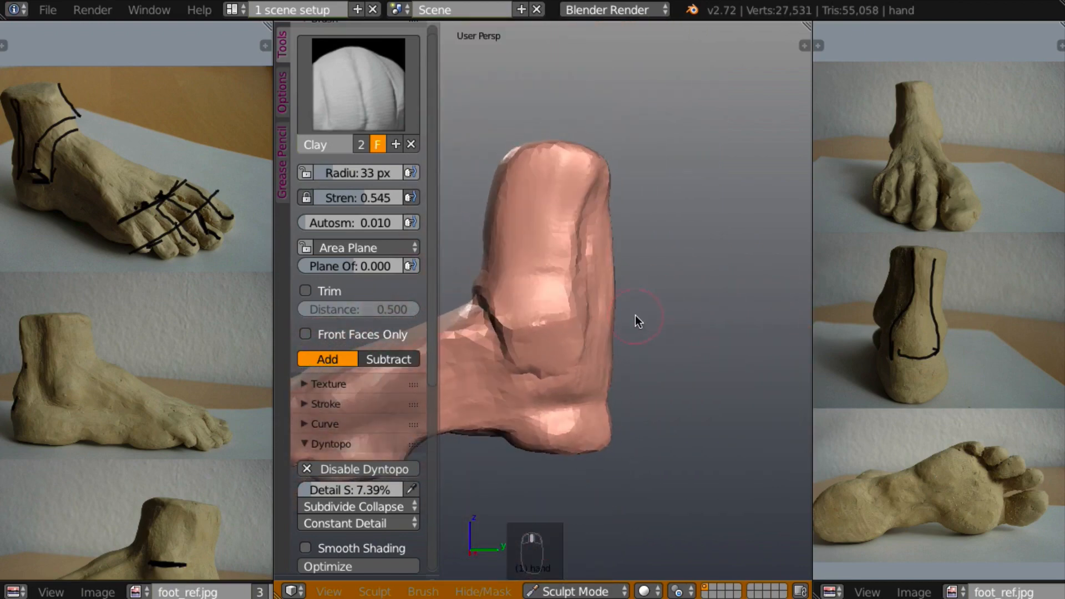
key("l")
middle_click_drag(627, 336, 613, 344)
scroll(631, 337, "up", 3)
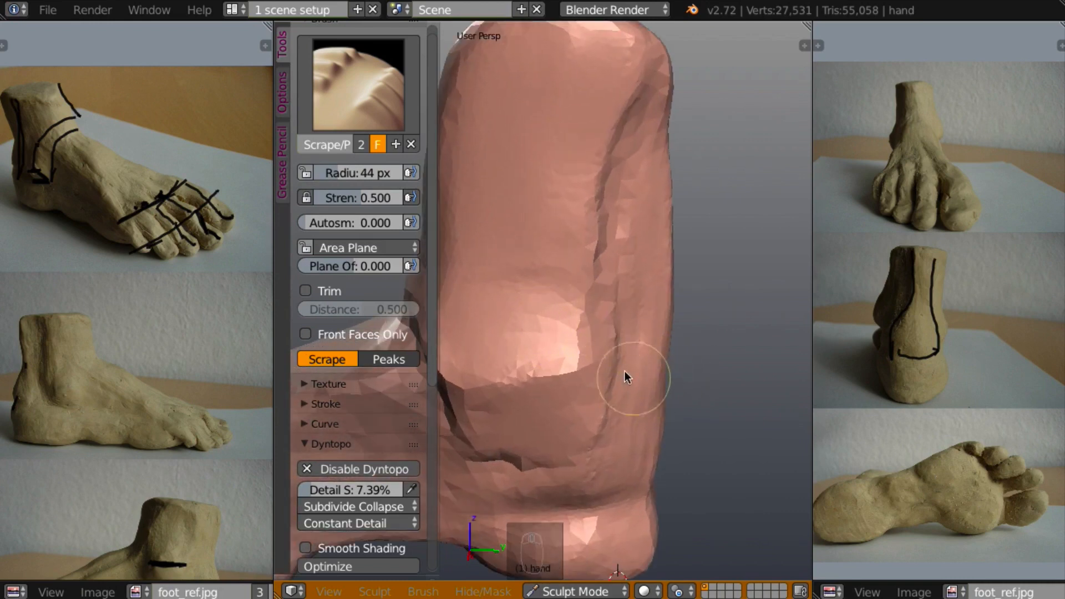
mouse_move(624, 371)
left_mouse_down()
mouse_move(487, 385)
mouse_move(578, 361)
mouse_move(481, 375)
left_mouse_up()
middle_click_drag(527, 378, 484, 390)
mouse_move(611, 279)
left_mouse_down()
mouse_move(608, 288)
mouse_move(663, 147)
mouse_move(649, 282)
mouse_move(597, 373)
mouse_move(584, 418)
mouse_move(595, 416)
mouse_move(551, 392)
left_mouse_up()
middle_click_drag(552, 392, 682, 297)
mouse_move(625, 375)
middle_mouse_down()
mouse_move(653, 369)
mouse_move(681, 393)
mouse_move(702, 352)
mouse_move(685, 373)
mouse_move(677, 235)
middle_mouse_up()
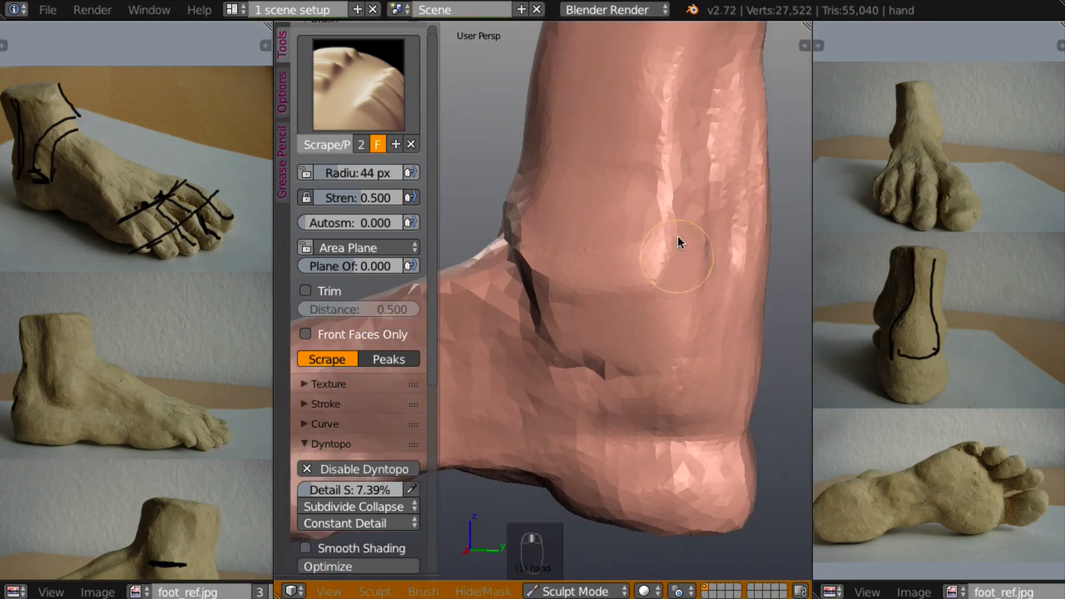
mouse_move(677, 235)
left_mouse_down()
mouse_move(670, 202)
mouse_move(637, 285)
mouse_move(613, 301)
mouse_move(683, 227)
left_mouse_up()
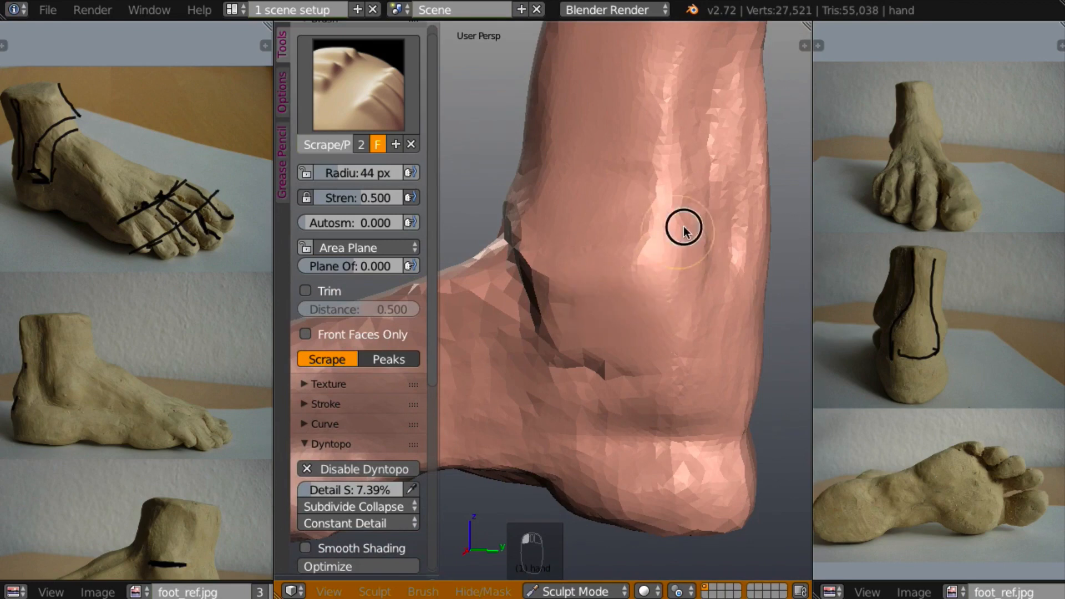
Scrape the front edge of the inner ankle bone down to where it meets the instep.
mouse_move(654, 335)
middle_mouse_down()
mouse_move(690, 340)
mouse_move(577, 325)
middle_mouse_up()
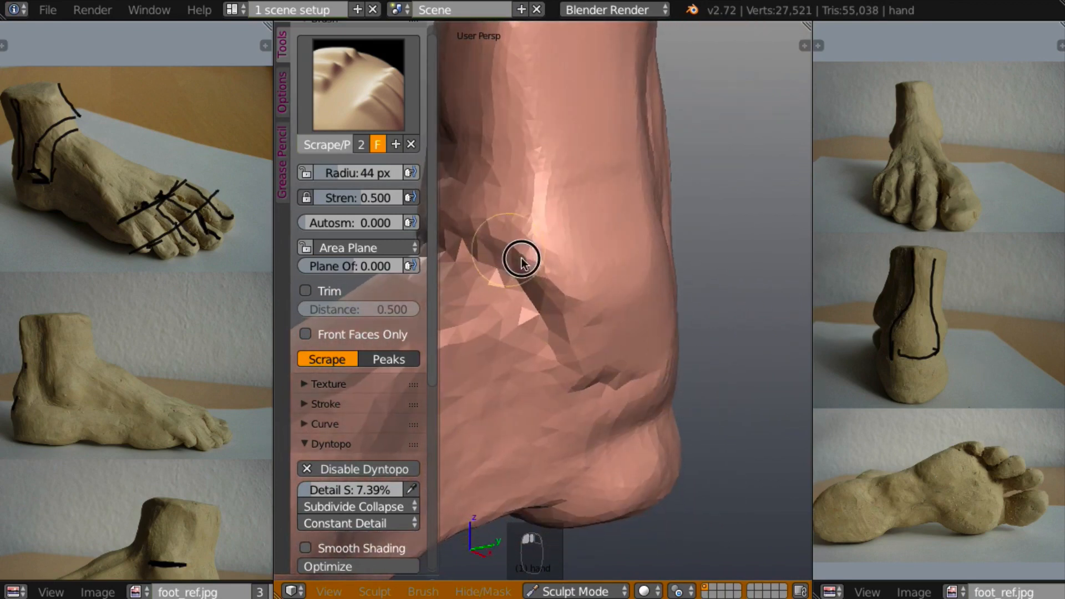
mouse_move(521, 261)
left_mouse_down()
mouse_move(564, 287)
mouse_move(549, 282)
mouse_move(556, 300)
mouse_move(551, 252)
mouse_move(585, 327)
left_mouse_up()
middle_click_drag(604, 319, 660, 297)
mouse_move(494, 251)
left_mouse_down()
mouse_move(494, 225)
mouse_move(537, 281)
mouse_move(559, 364)
left_mouse_up()
middle_click_drag(559, 363, 522, 297)
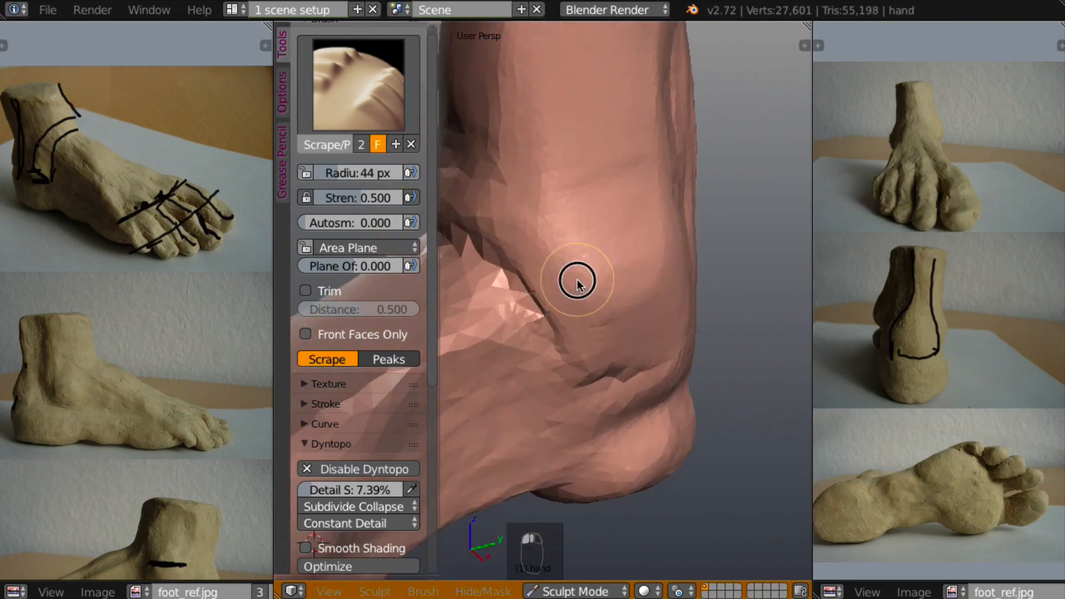
Fill the dent across the front of the ankle with the Clay brush at a 57 px radius and scrape it even.
middle_click_drag(594, 323, 696, 305)
middle_click_drag(682, 361, 671, 304)
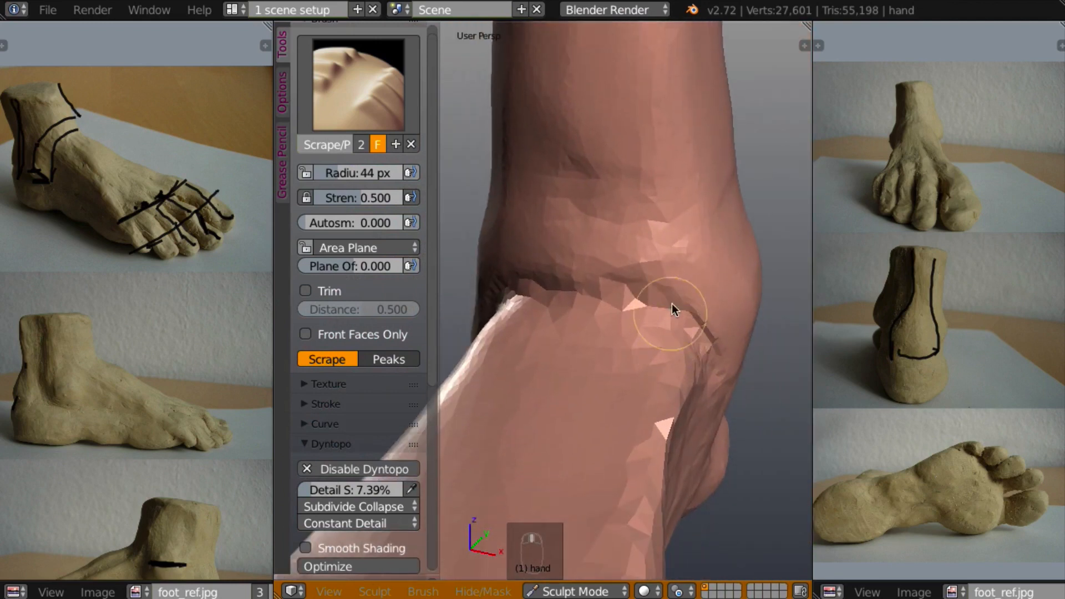
mouse_move(671, 304)
left_mouse_down()
mouse_move(634, 263)
mouse_move(573, 271)
mouse_move(668, 270)
mouse_move(668, 248)
mouse_move(648, 238)
left_mouse_up()
key("c")
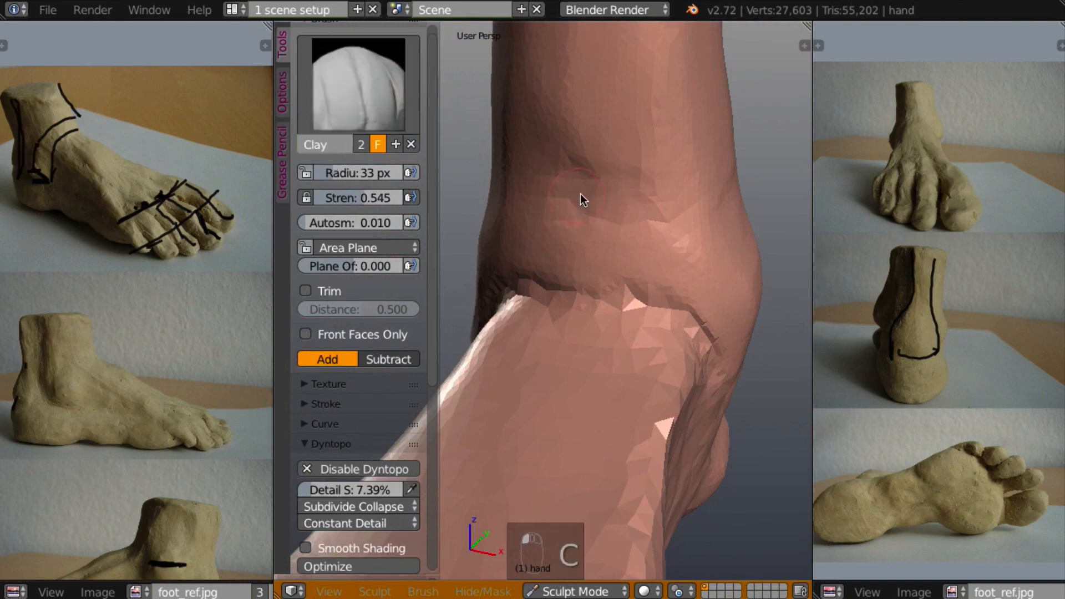
key("f")
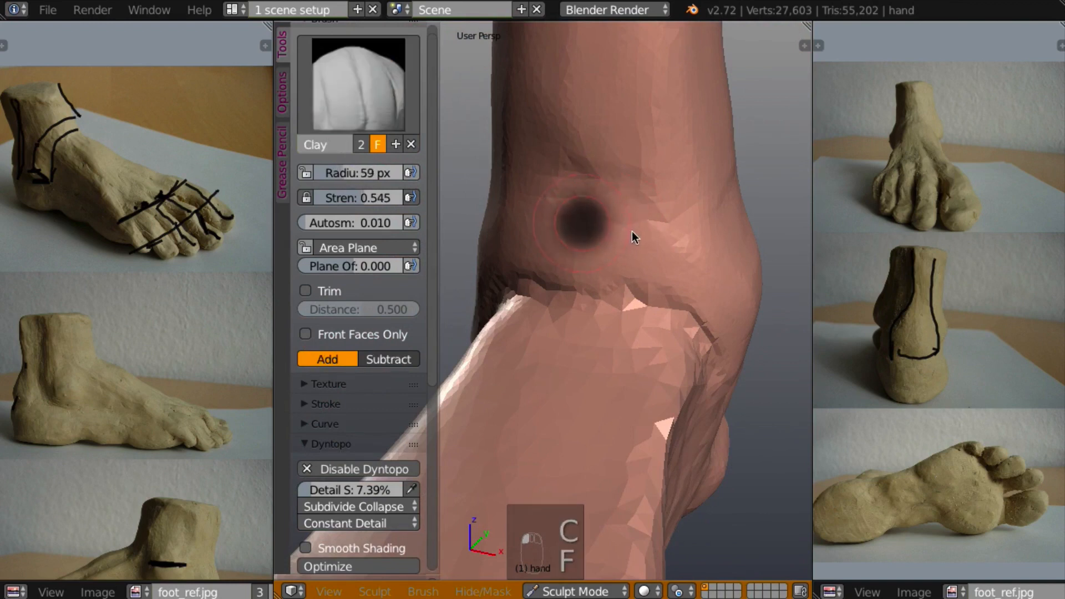
left_click(630, 236)
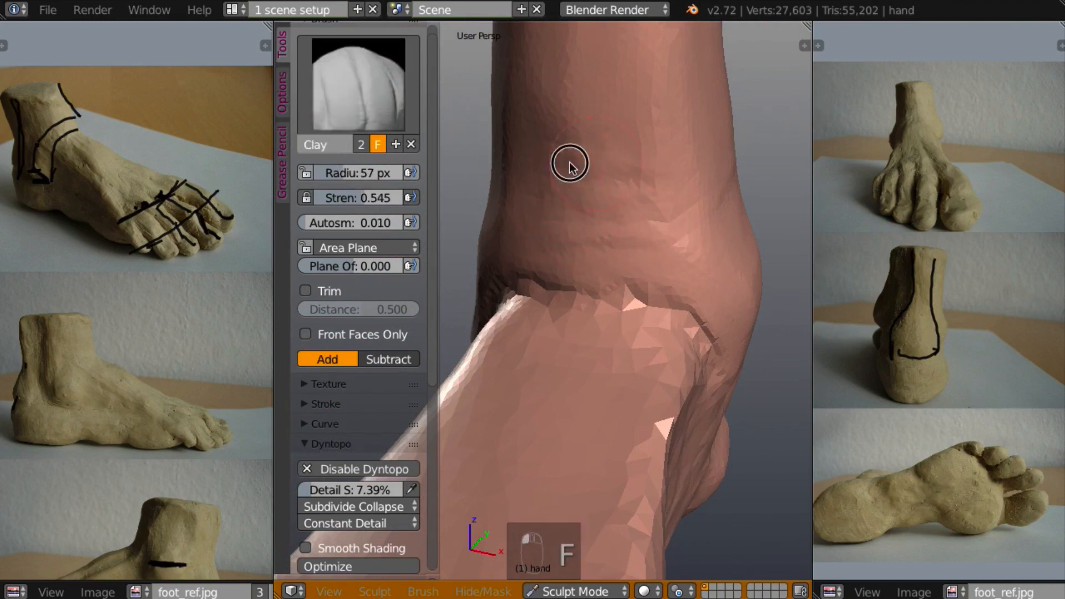
key("l")
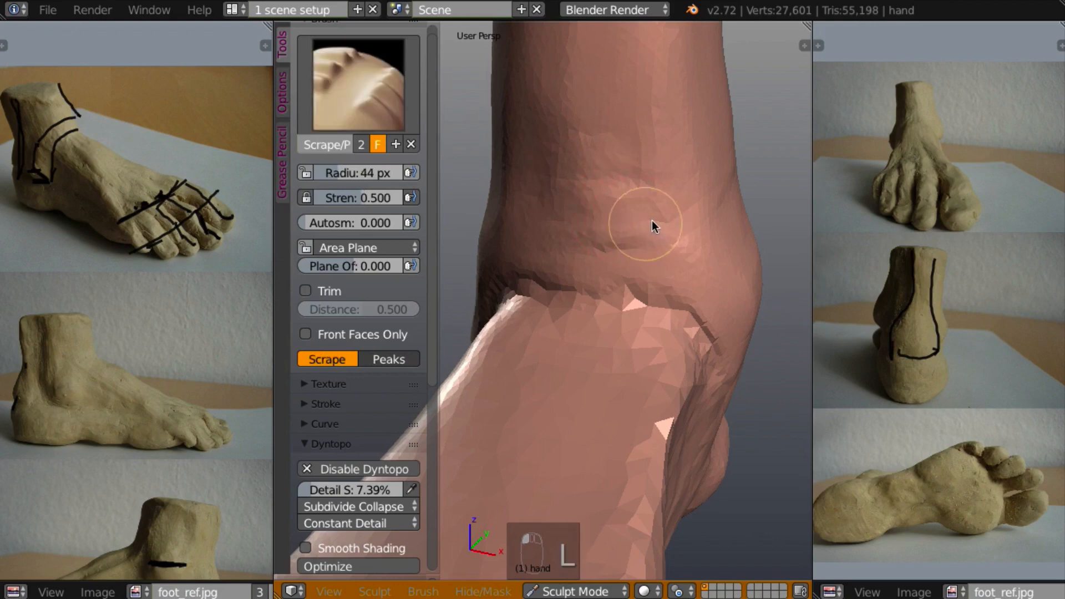
mouse_move(651, 221)
left_mouse_down()
mouse_move(588, 221)
mouse_move(642, 183)
mouse_move(573, 164)
mouse_move(623, 216)
mouse_move(600, 223)
left_mouse_up()
Scrape the rear edge of the inner ankle bone and build up the leg surface above it with the Clay brush.
scroll(509, 219, "down", 3)
scroll(597, 280, "down", 4)
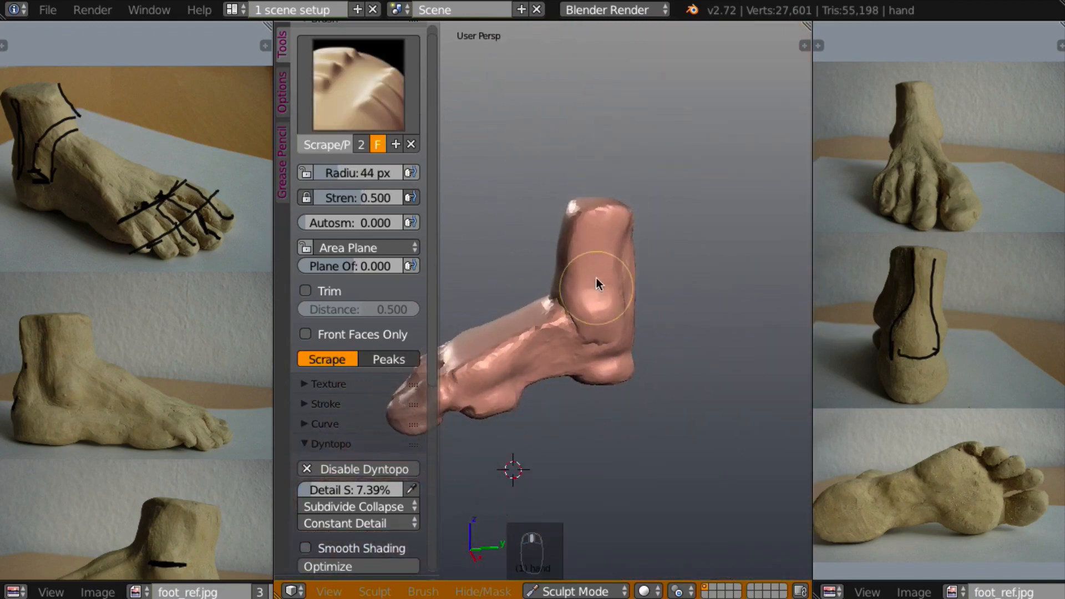
mouse_move(597, 284)
middle_mouse_down()
mouse_move(597, 305)
mouse_move(637, 269)
mouse_move(654, 354)
mouse_move(641, 308)
mouse_move(637, 363)
mouse_move(665, 358)
mouse_move(697, 381)
middle_mouse_up()
scroll(674, 299, "up", 2)
scroll(672, 294, "up", 2)
key("c")
scroll(664, 348, "up", 2)
key("l")
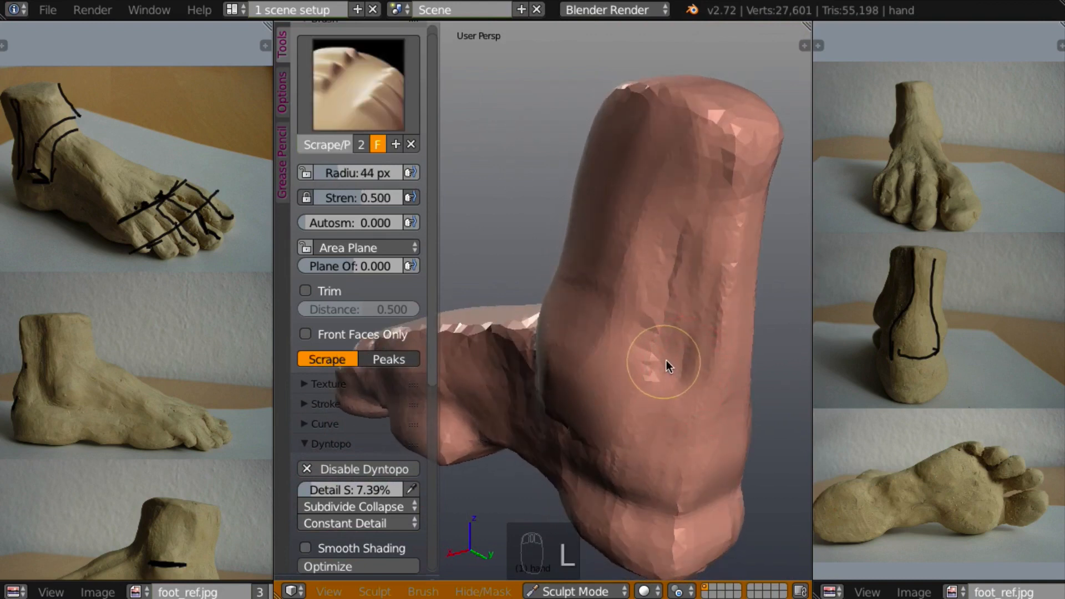
mouse_move(681, 345)
middle_mouse_down()
mouse_move(724, 368)
mouse_move(669, 358)
middle_mouse_up()
mouse_move(650, 297)
left_mouse_down()
mouse_move(640, 289)
mouse_move(646, 270)
left_mouse_up()
key("c")
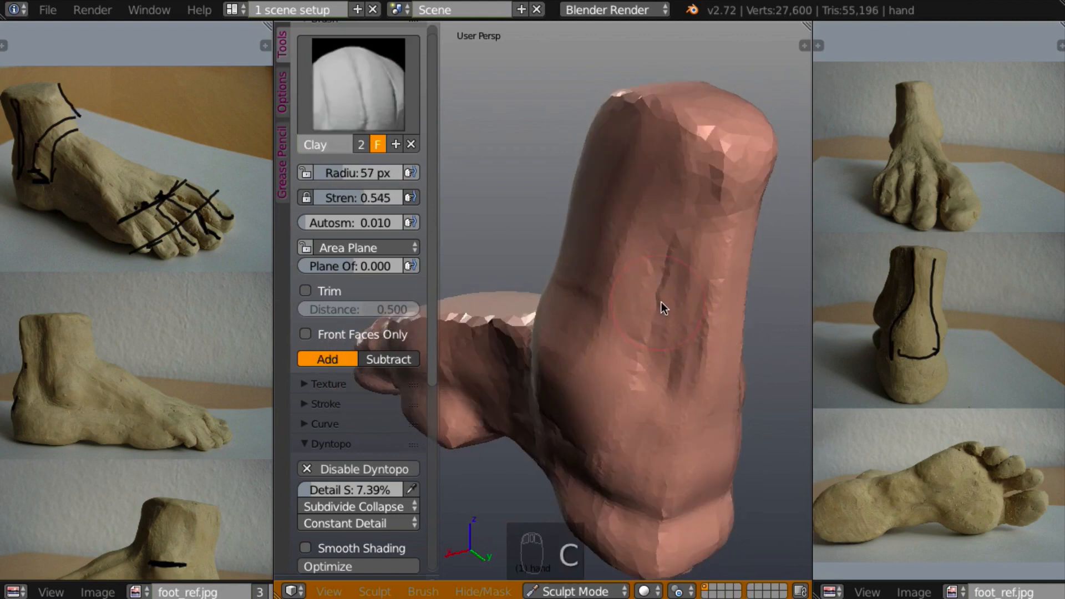
left_click_drag(660, 333, 677, 249)
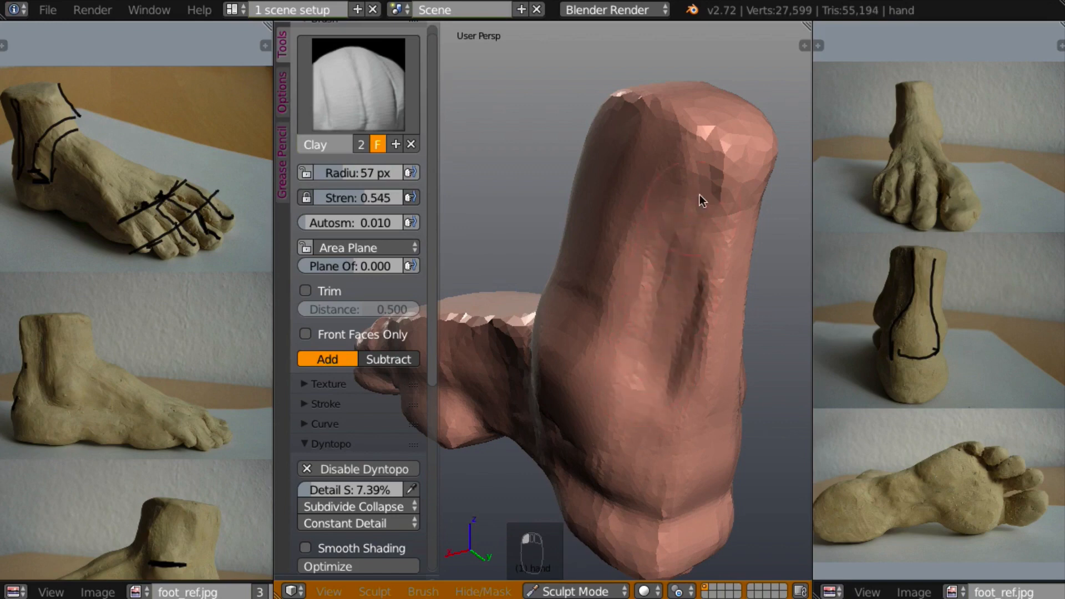
Shape the rear and lower contour of the inner ankle bone with Clay brush strokes curving beneath it.
mouse_move(660, 302)
middle_mouse_down()
mouse_move(543, 233)
mouse_move(605, 258)
mouse_move(661, 382)
middle_mouse_up()
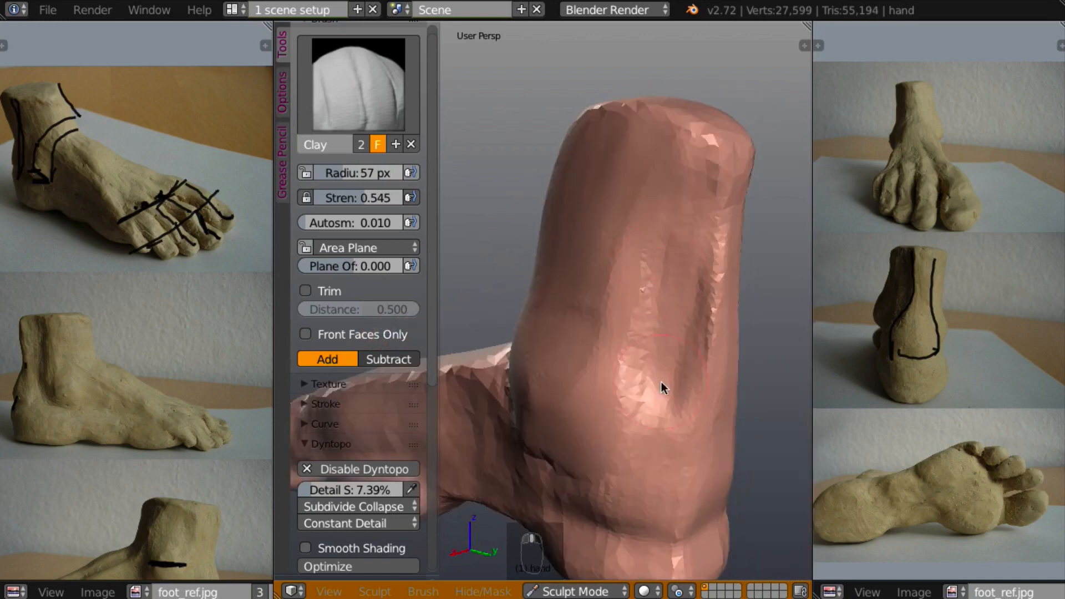
mouse_move(648, 374)
left_mouse_down()
mouse_move(623, 480)
mouse_move(627, 464)
mouse_move(621, 472)
left_mouse_up()
mouse_move(575, 387)
middle_mouse_down()
mouse_move(500, 335)
mouse_move(638, 381)
middle_mouse_up()
mouse_move(637, 380)
left_mouse_down()
mouse_move(642, 409)
mouse_move(618, 475)
left_mouse_up()
mouse_move(618, 475)
middle_mouse_down()
mouse_move(491, 381)
mouse_move(440, 374)
mouse_move(512, 397)
mouse_move(517, 370)
middle_mouse_up()
Extend the groove behind the inner ankle bone down toward the heel with the Clay brush, following the back-view reference.
scroll(511, 397, "down", 5)
middle_click_drag(608, 392, 594, 394)
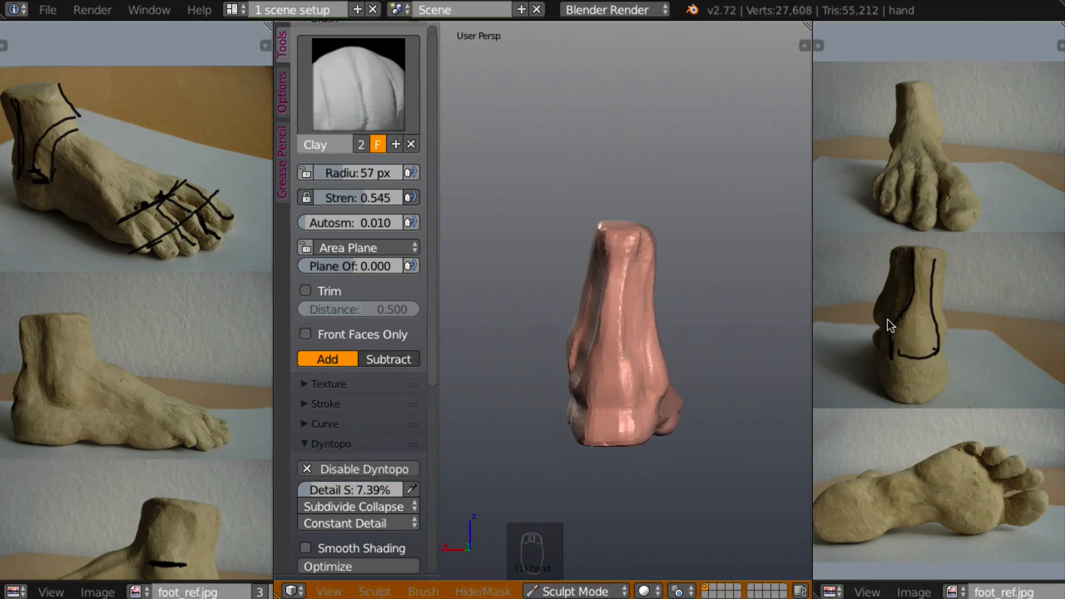
mouse_move(672, 361)
middle_mouse_down()
mouse_move(735, 357)
mouse_move(713, 368)
middle_mouse_up()
scroll(713, 369, "up", 3)
mouse_move(610, 415)
left_mouse_down()
mouse_move(578, 431)
mouse_move(623, 416)
left_mouse_up()
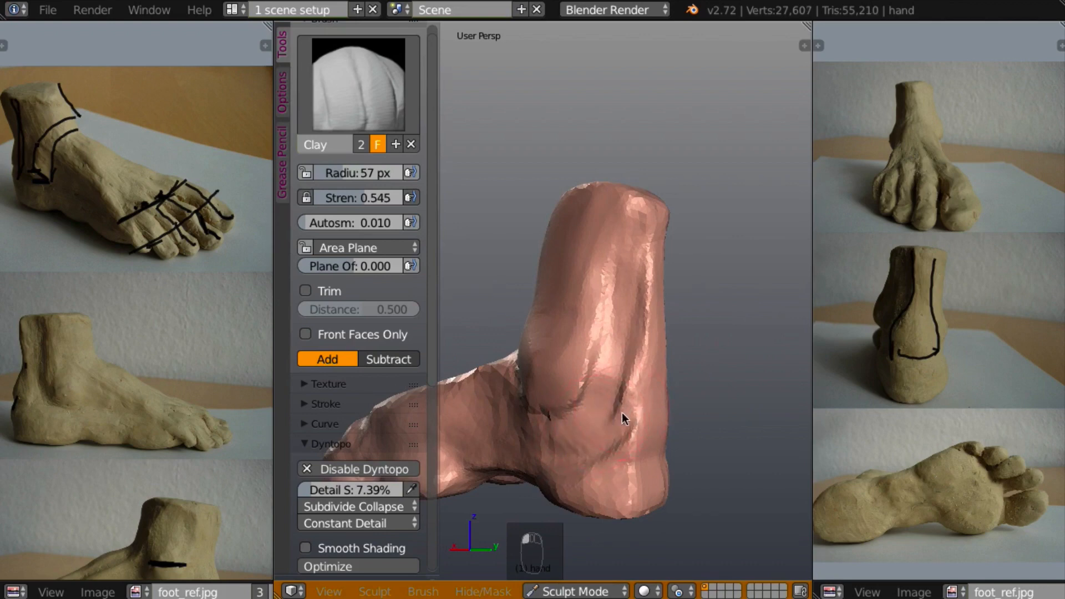
mouse_move(623, 416)
middle_mouse_down()
mouse_move(537, 394)
mouse_move(656, 428)
mouse_move(631, 419)
middle_mouse_up()
scroll(632, 420, "up", 2)
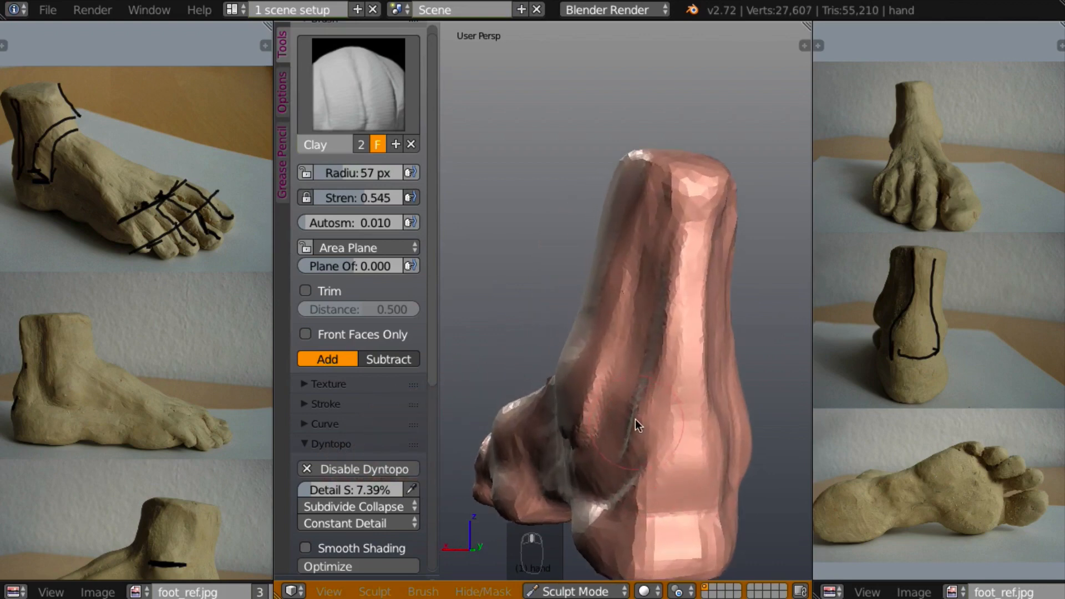
left_click_drag(635, 427, 641, 447)
Scrape the lower part of the inner ankle bone to soften its bottom edge.
mouse_move(641, 447)
middle_mouse_down()
mouse_move(649, 434)
mouse_move(641, 447)
mouse_move(687, 435)
mouse_move(564, 408)
mouse_move(548, 382)
middle_mouse_up()
key("l")
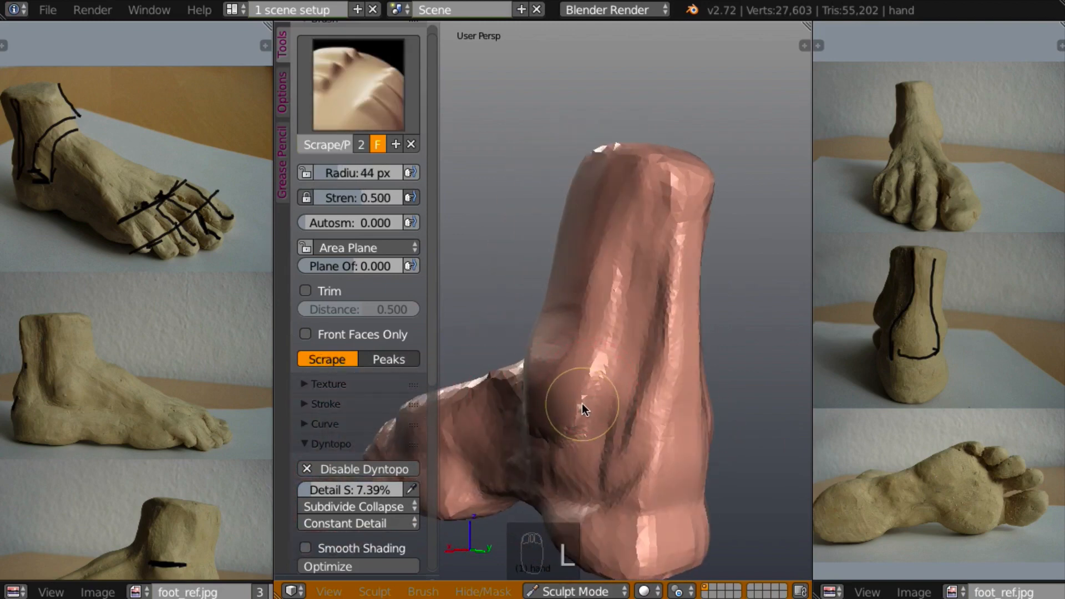
middle_click_drag(596, 407, 576, 419)
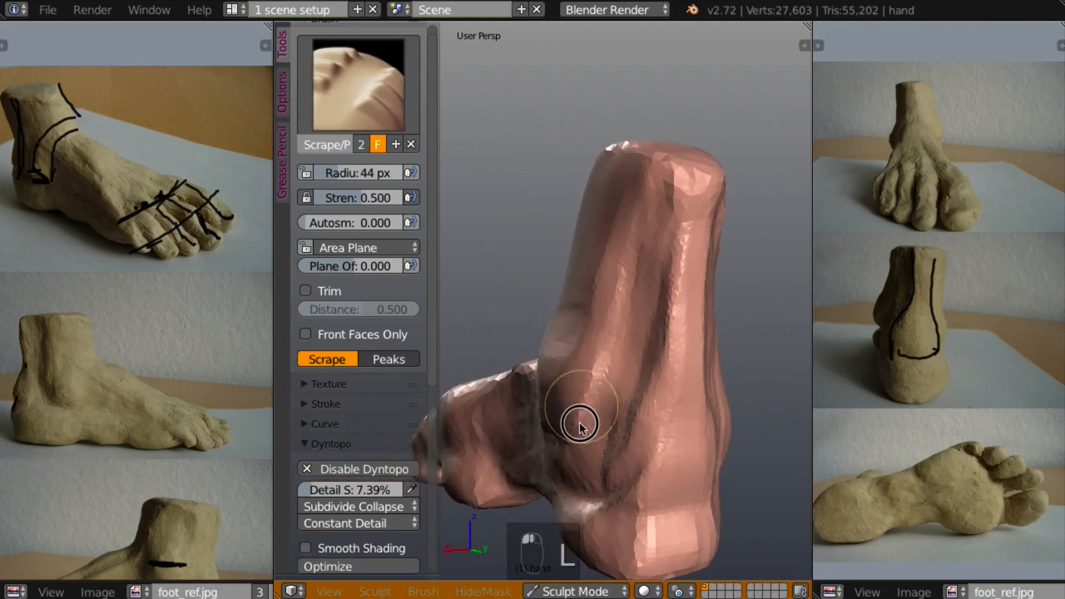
mouse_move(580, 423)
left_mouse_down()
mouse_move(592, 404)
mouse_move(572, 423)
left_mouse_up()
mouse_move(572, 424)
middle_mouse_down()
mouse_move(724, 418)
mouse_move(673, 421)
mouse_move(672, 304)
middle_mouse_up()
left_click_drag(531, 434, 556, 427)
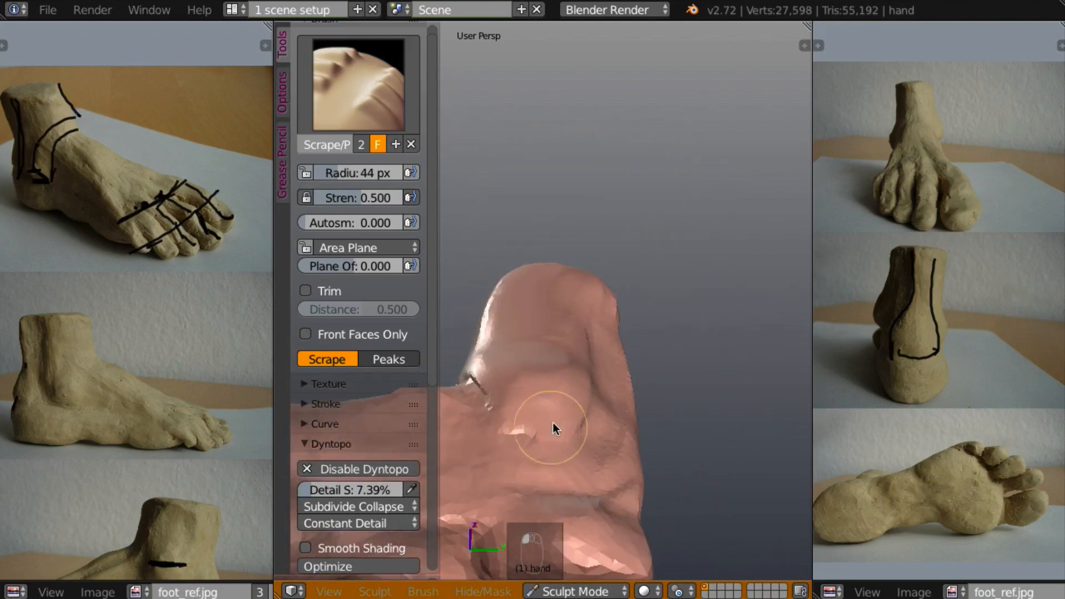
mouse_move(556, 428)
middle_mouse_down()
mouse_move(523, 421)
mouse_move(561, 417)
mouse_move(589, 393)
middle_mouse_up()
Scrape the surfaces between the ankle bones and the heel on both sides of the Achilles tendon's base.
mouse_move(596, 416)
left_mouse_down()
mouse_move(600, 408)
mouse_move(600, 466)
left_mouse_up()
mouse_move(651, 440)
left_mouse_down()
mouse_move(611, 494)
mouse_move(639, 471)
mouse_move(638, 485)
mouse_move(605, 491)
left_mouse_up()
middle_click_drag(622, 411, 561, 490)
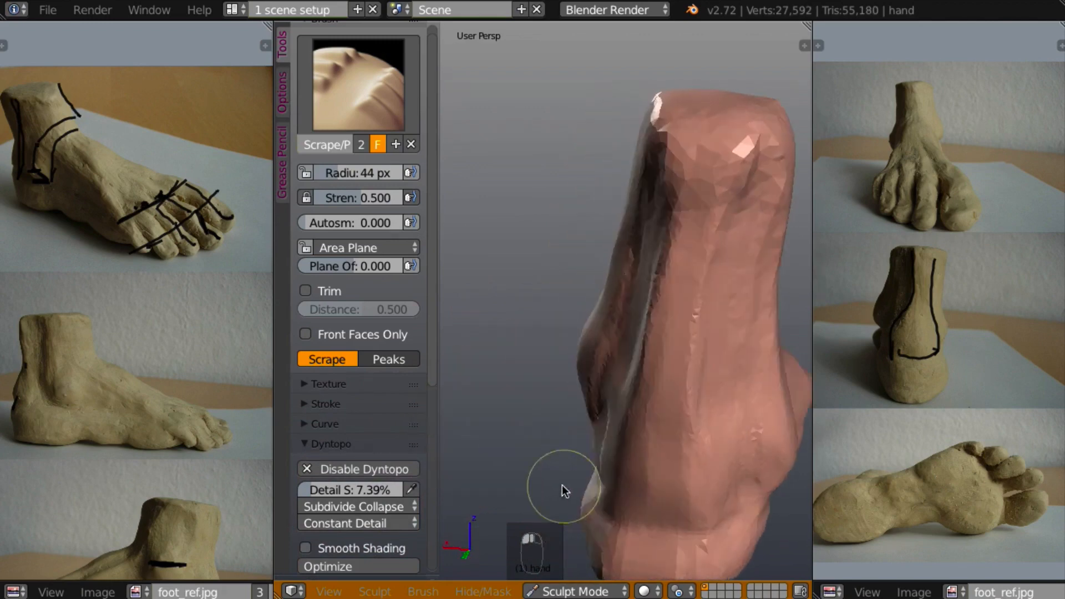
mouse_move(682, 411)
left_mouse_down()
mouse_move(711, 480)
mouse_move(713, 471)
mouse_move(710, 499)
left_mouse_up()
mouse_move(707, 481)
middle_mouse_down()
mouse_move(751, 477)
mouse_move(743, 459)
mouse_move(852, 403)
mouse_move(813, 424)
mouse_move(750, 399)
middle_mouse_up()
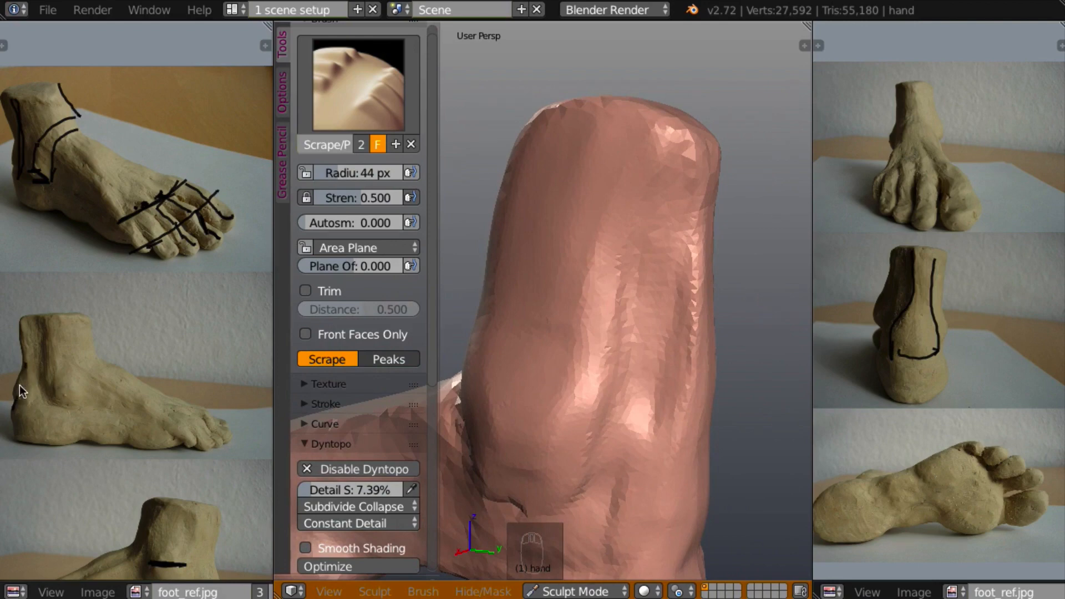
Cut a horizontal indentation across the Achilles tendon just above the heel with the Crease brush.
scroll(699, 508, "down", 1)
scroll(766, 487, "down", 3)
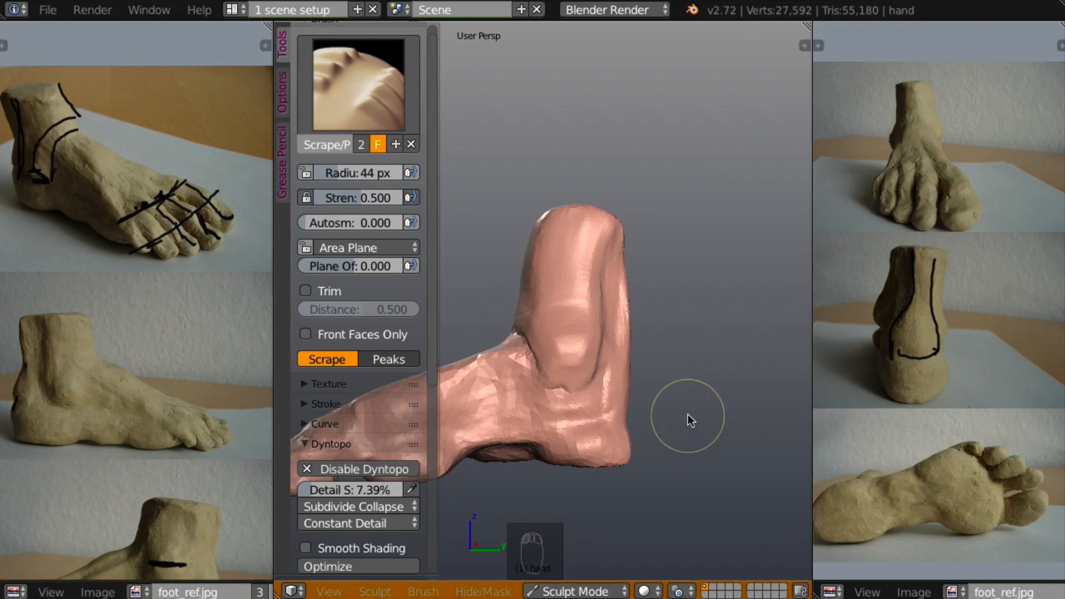
mouse_move(689, 421)
middle_mouse_down()
mouse_move(665, 451)
mouse_move(660, 428)
mouse_move(627, 444)
mouse_move(590, 435)
mouse_move(706, 430)
mouse_move(570, 425)
mouse_move(594, 358)
middle_mouse_up()
key("shift+c")
left_click_drag(580, 345, 617, 349)
middle_click_drag(618, 350, 950, 377)
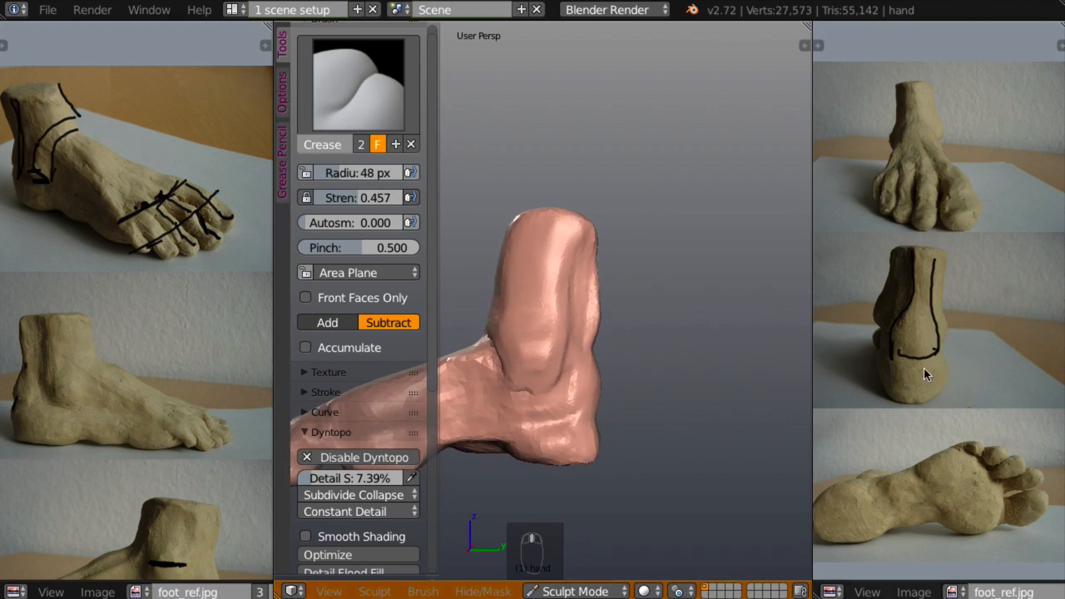
middle_click_drag(660, 350, 577, 353)
left_click_drag(591, 351, 650, 342)
mouse_move(650, 342)
middle_mouse_down()
mouse_move(816, 351)
mouse_move(660, 354)
mouse_move(628, 367)
mouse_move(709, 377)
mouse_move(707, 364)
mouse_move(731, 410)
middle_mouse_up()
Scrape the back of the Achilles tendon around the indentation above the heel at a 44 px radius.
key("l")
scroll(716, 388, "up", 2)
key("f")
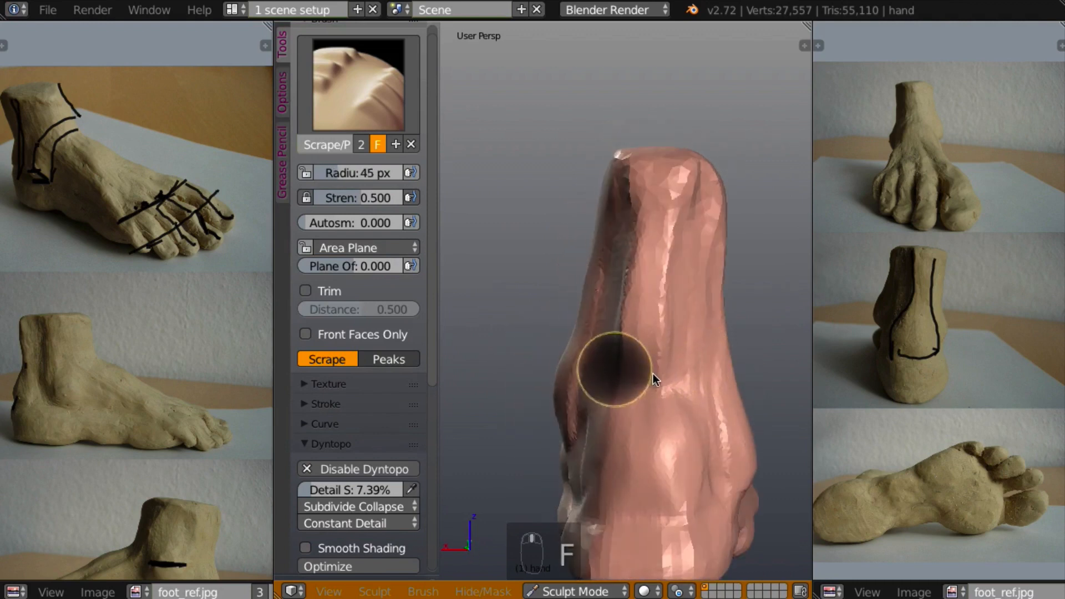
mouse_move(651, 365)
left_mouse_down()
mouse_move(646, 376)
mouse_move(649, 285)
mouse_move(653, 342)
mouse_move(641, 334)
left_mouse_up()
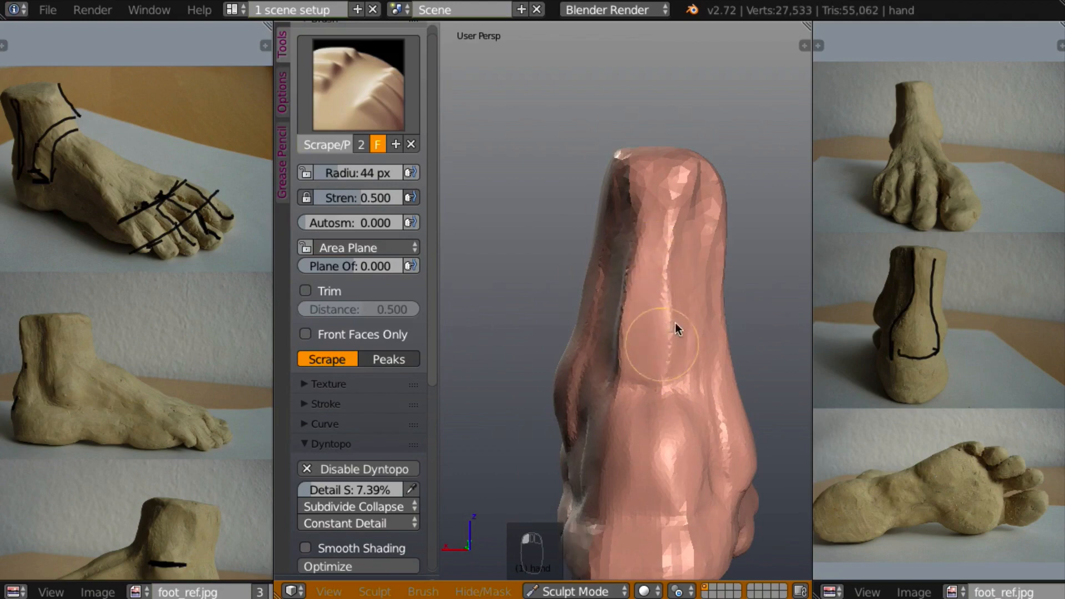
Scrape the back of the lower Achilles tendon and the upper back of the heel beneath it.
middle_click_drag(815, 330, 946, 333)
mouse_move(863, 306)
middle_mouse_down()
mouse_move(776, 299)
mouse_move(852, 332)
mouse_move(962, 341)
mouse_move(700, 328)
middle_mouse_up()
left_click_drag(651, 305, 644, 366)
mouse_move(642, 365)
middle_mouse_down()
mouse_move(813, 394)
mouse_move(789, 397)
middle_mouse_up()
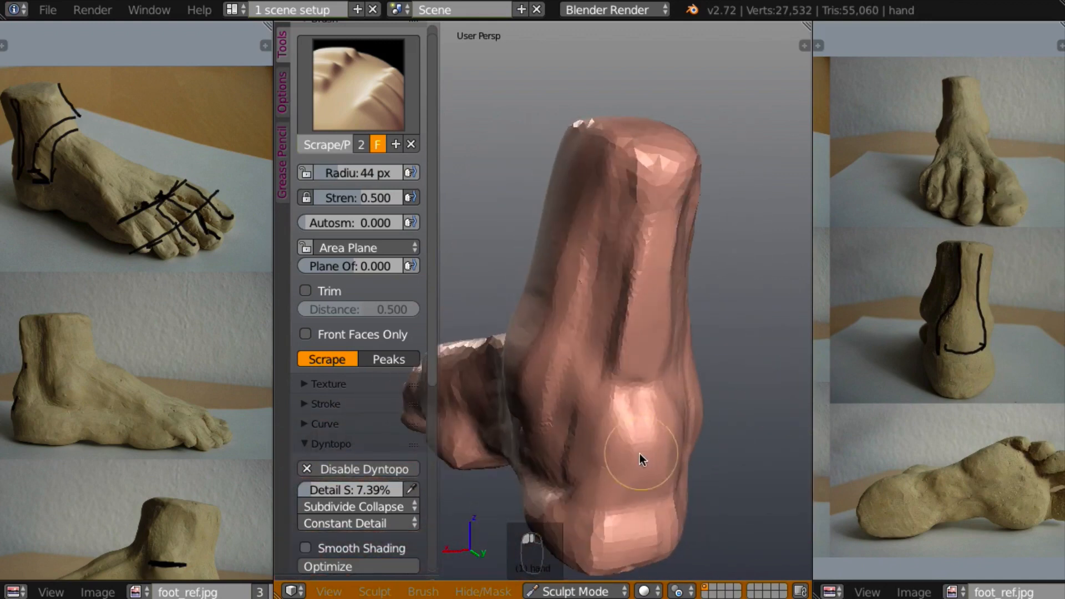
mouse_move(632, 447)
left_mouse_down()
mouse_move(637, 397)
mouse_move(642, 458)
mouse_move(645, 402)
left_mouse_up()
mouse_move(645, 403)
middle_mouse_down()
mouse_move(798, 401)
mouse_move(732, 397)
middle_mouse_up()
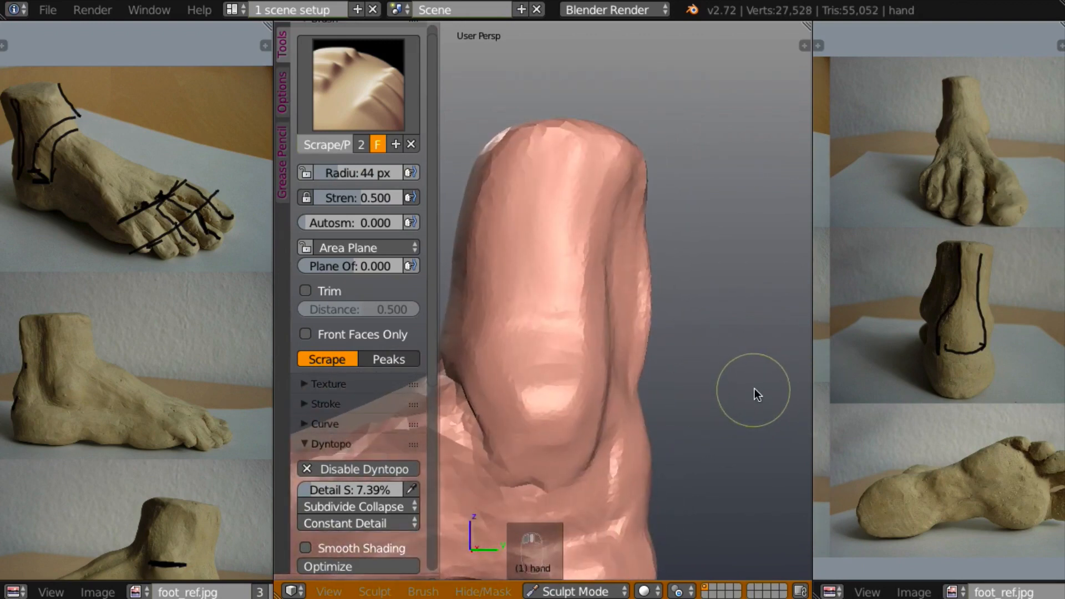
Add volume to the lower back of the heel with the Clay brush at a 41 px radius.
scroll(725, 367, "down", 5)
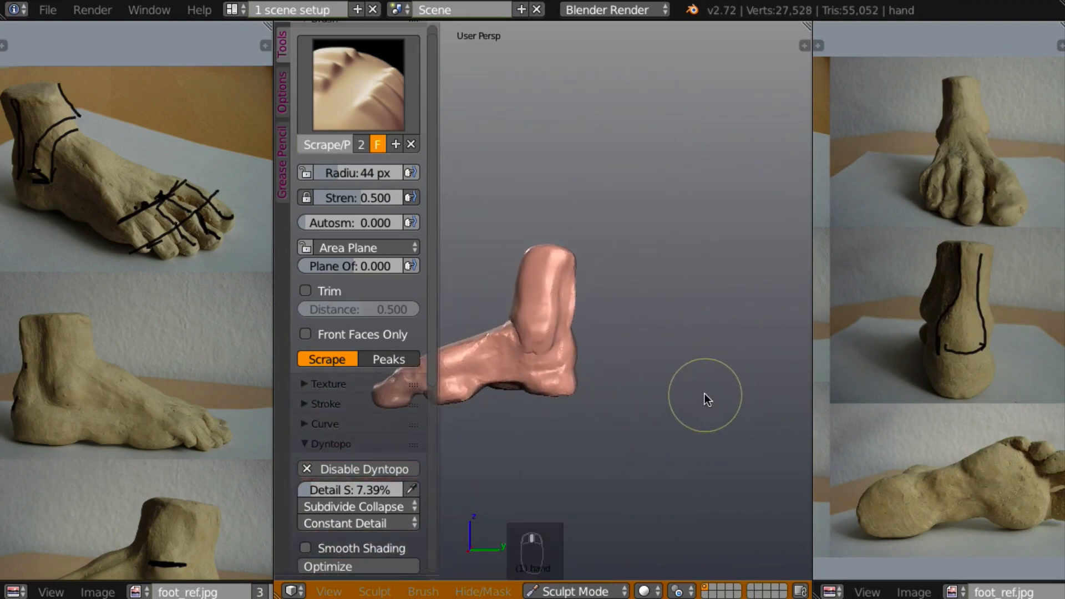
mouse_move(702, 396)
middle_mouse_down()
mouse_move(670, 424)
mouse_move(642, 401)
mouse_move(667, 397)
mouse_move(677, 376)
mouse_move(615, 268)
mouse_move(644, 342)
middle_mouse_up()
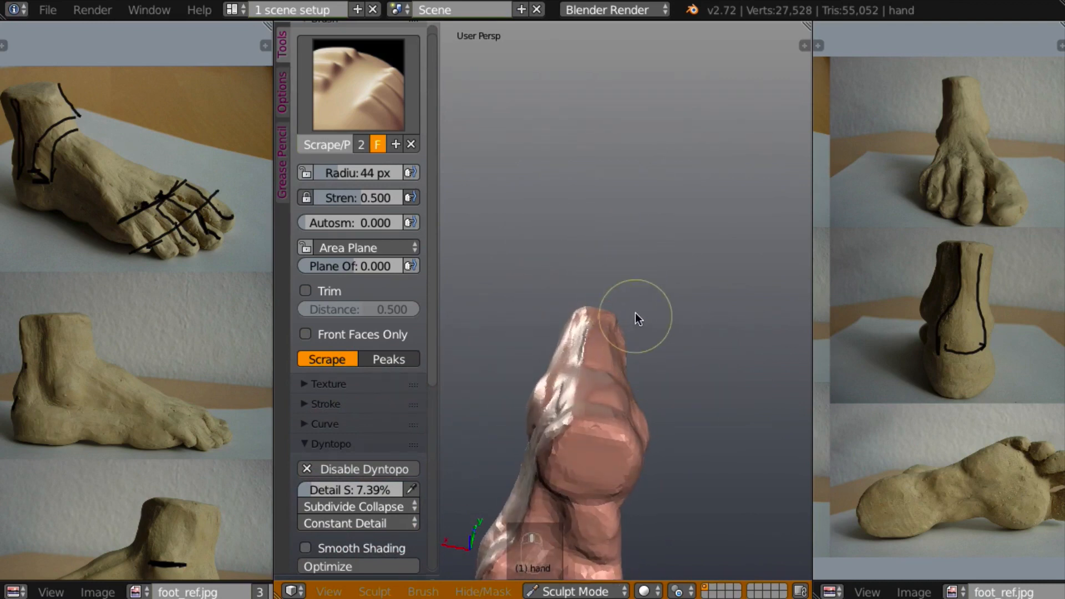
key("c")
middle_click_drag(640, 431, 621, 384)
mouse_move(633, 265)
left_mouse_down()
mouse_move(601, 268)
mouse_move(624, 288)
mouse_move(616, 250)
mouse_move(647, 257)
left_mouse_up()
key("f")
left_click(616, 288)
mouse_move(648, 258)
middle_mouse_down()
mouse_move(627, 367)
mouse_move(623, 244)
middle_mouse_up()
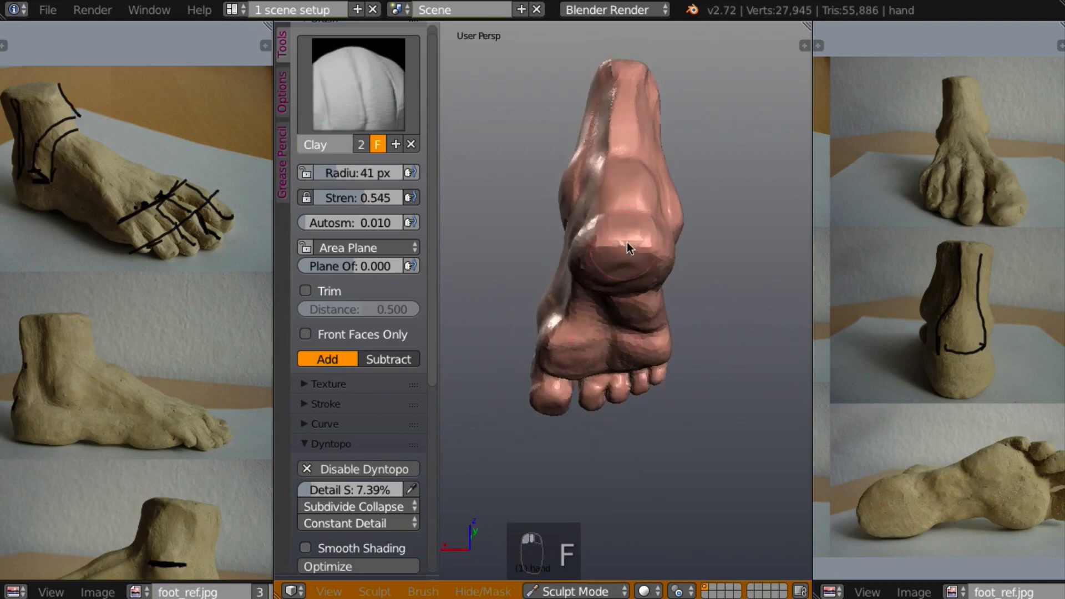
mouse_move(623, 244)
left_mouse_down()
mouse_move(594, 232)
mouse_move(630, 237)
mouse_move(625, 268)
left_mouse_up()
mouse_move(625, 268)
middle_mouse_down()
mouse_move(693, 316)
mouse_move(715, 366)
mouse_move(621, 289)
middle_mouse_up()
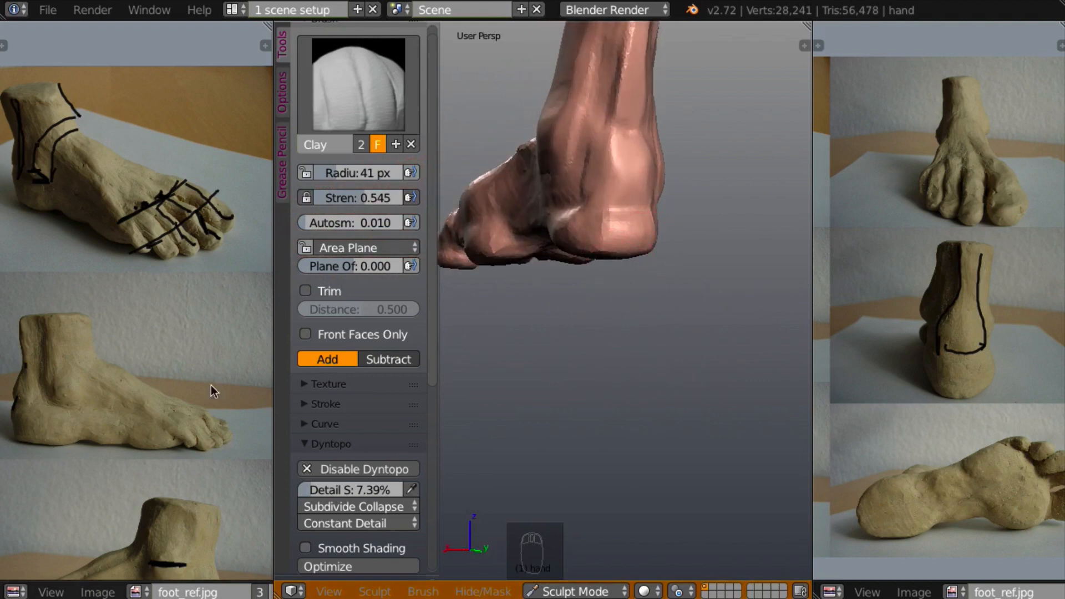
Work around the heel's lower back edge with the Clay brush to round it, comparing its side profile with the reference photos.
middle_click_drag(602, 392, 570, 409)
left_click_drag(620, 239, 687, 240)
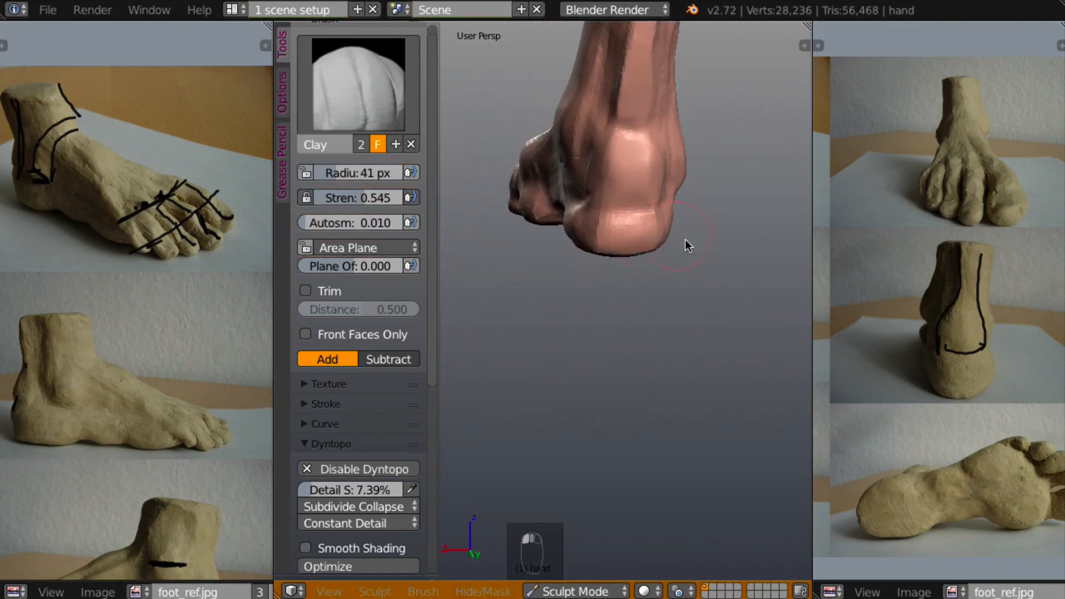
mouse_move(686, 240)
middle_mouse_down()
mouse_move(876, 272)
mouse_move(899, 235)
mouse_move(687, 226)
middle_mouse_up()
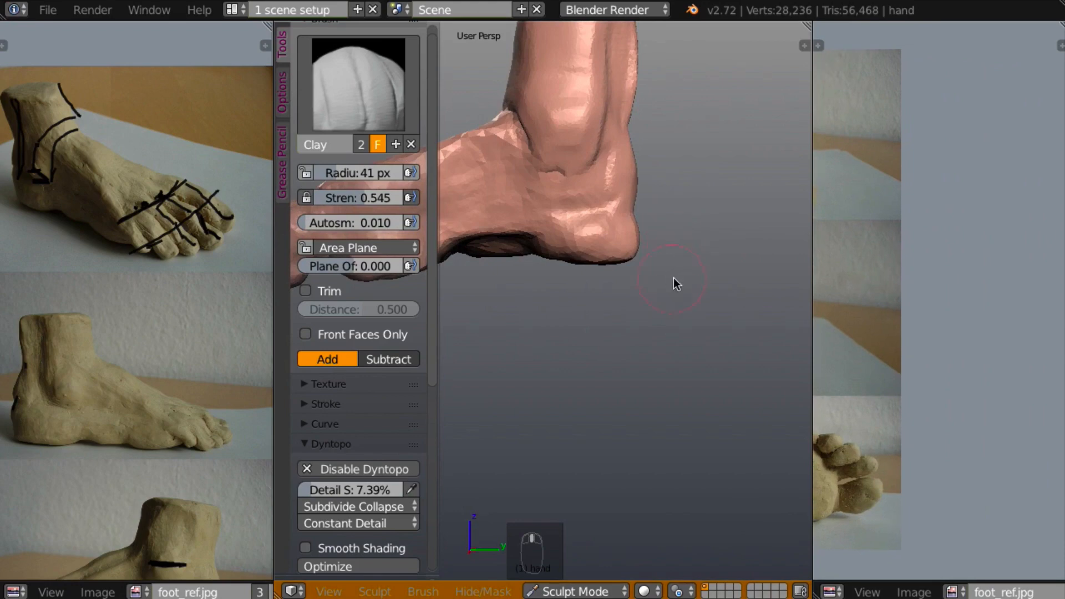
middle_click_drag(912, 317, 1048, 323)
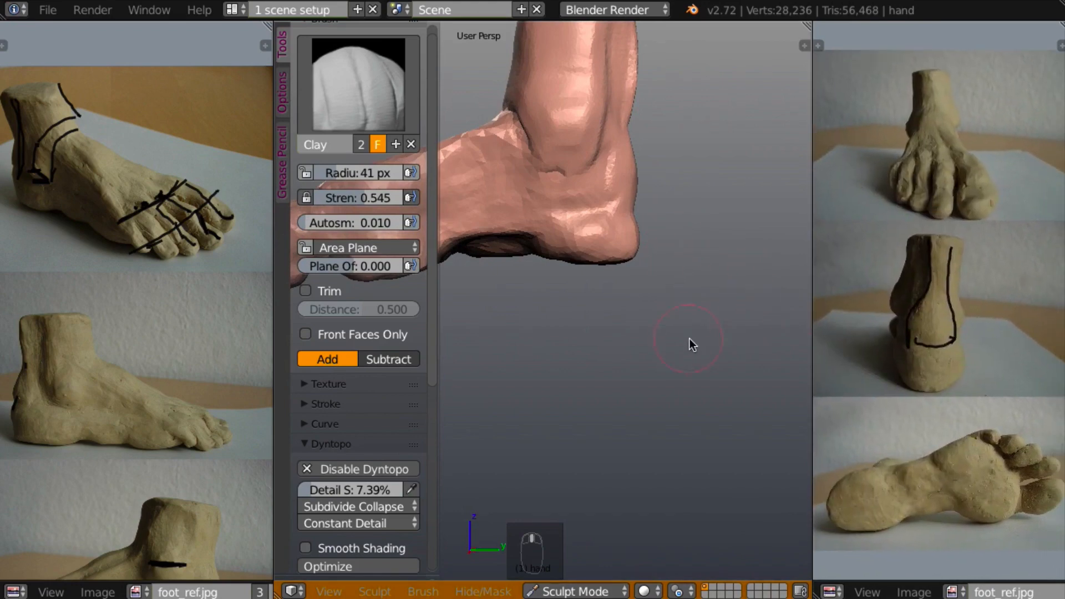
middle_click_drag(690, 338, 660, 322)
mouse_move(701, 301)
left_mouse_down()
mouse_move(601, 290)
mouse_move(727, 280)
left_mouse_up()
mouse_move(612, 263)
left_mouse_down()
mouse_move(693, 268)
mouse_move(637, 231)
mouse_move(610, 258)
mouse_move(638, 261)
left_mouse_up()
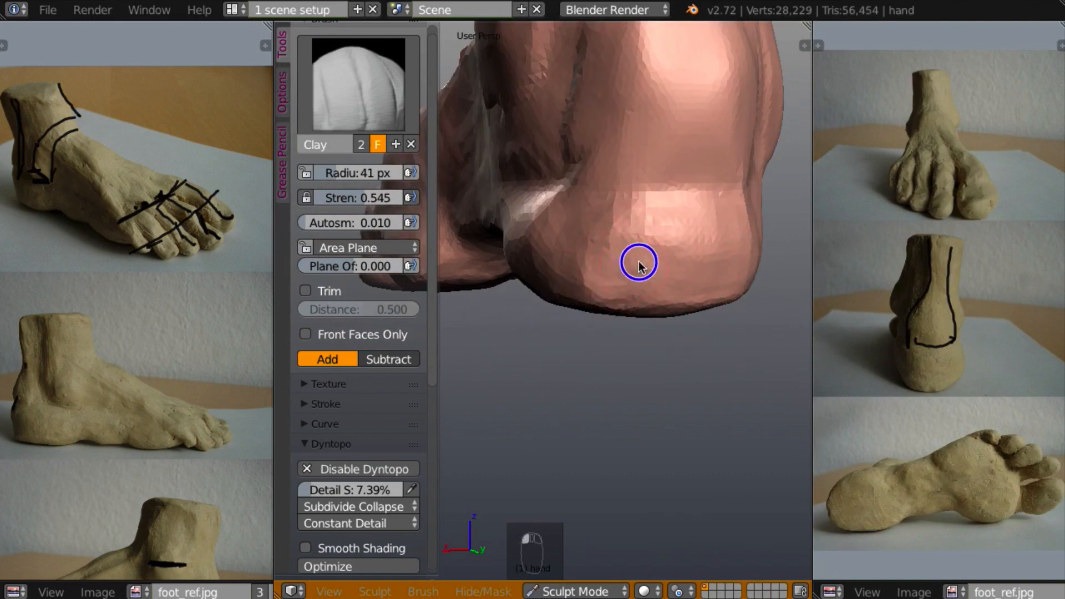
mouse_move(637, 261)
middle_mouse_down()
mouse_move(755, 282)
mouse_move(770, 257)
mouse_move(688, 303)
mouse_move(685, 357)
mouse_move(692, 346)
middle_mouse_up()
middle_click_drag(641, 397, 576, 361)
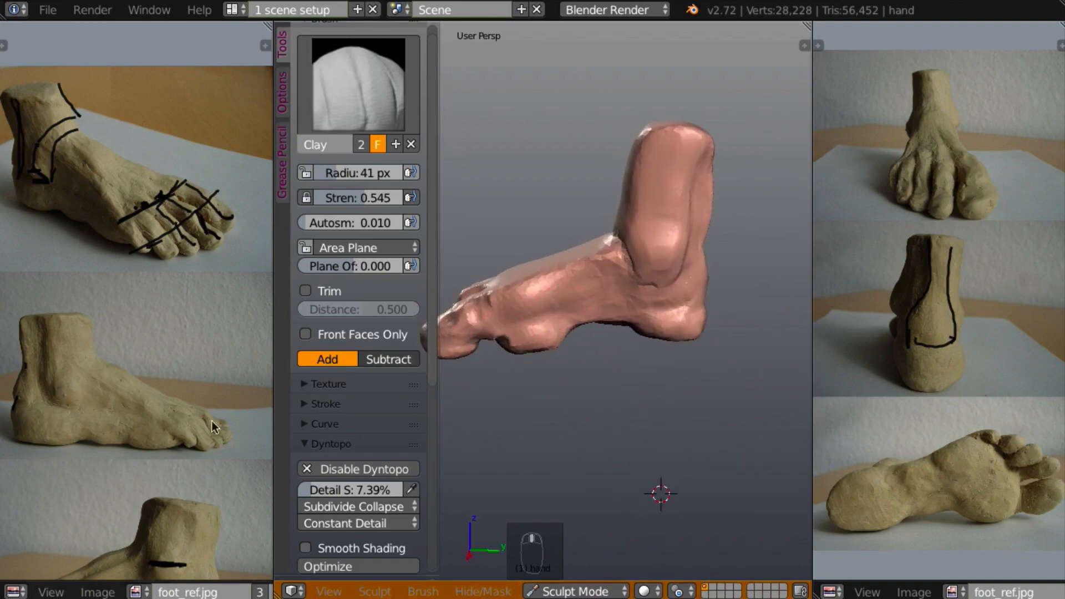
Mark the upper inner edge of the foot, from the front of the ankle to the big toe, on the inner-side reference photo with Grease Pencil.
middle_click_drag(211, 420, 213, 267)
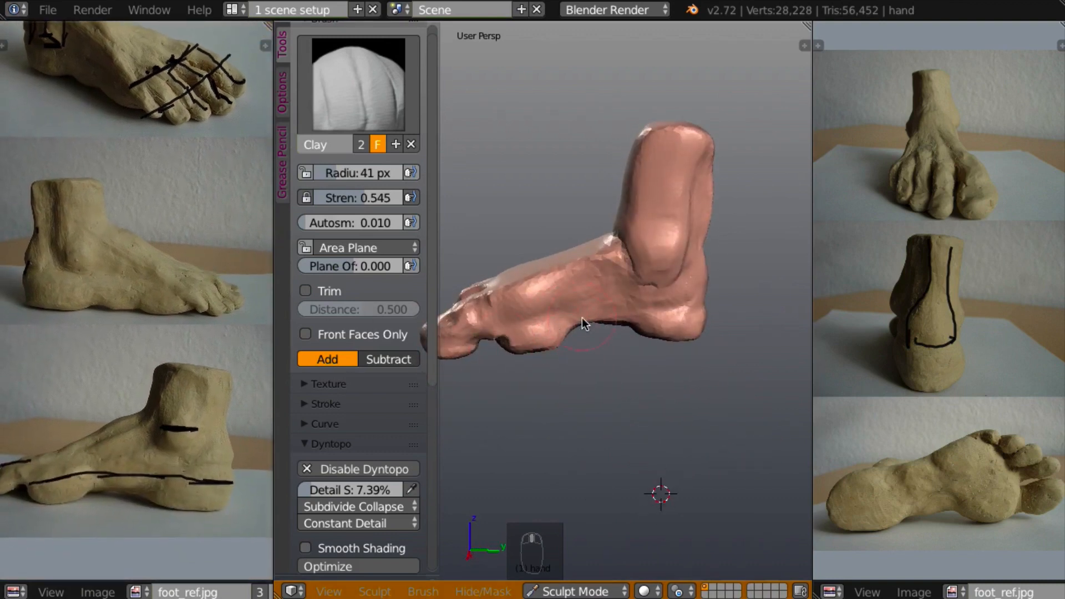
mouse_move(594, 341)
middle_mouse_down()
mouse_move(581, 318)
mouse_move(588, 325)
middle_mouse_up()
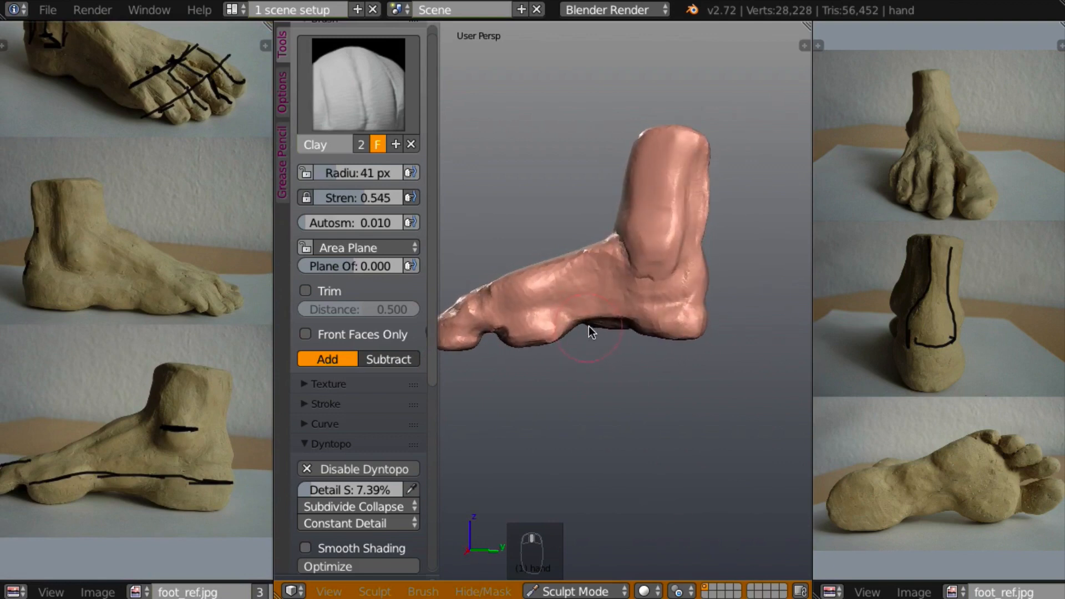
middle_click_drag(592, 362, 660, 407)
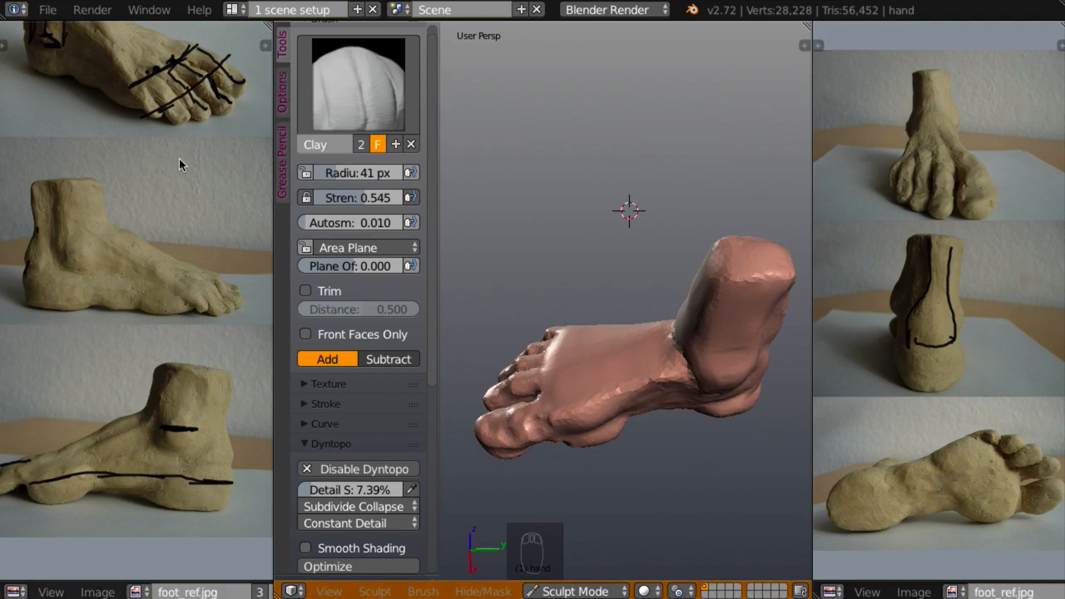
middle_click_drag(175, 151, 172, 194)
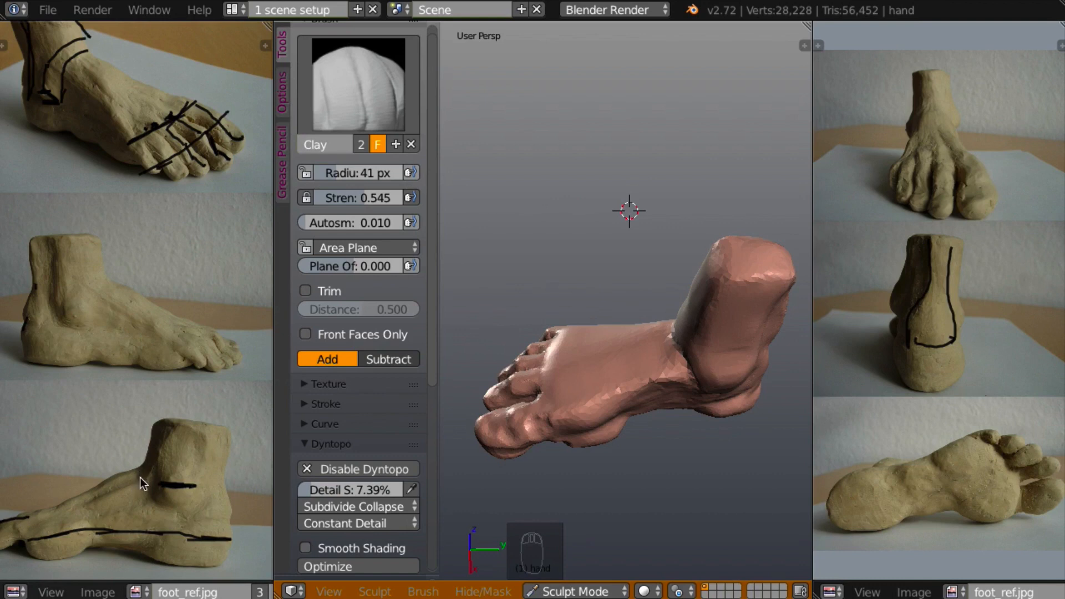
key("d")
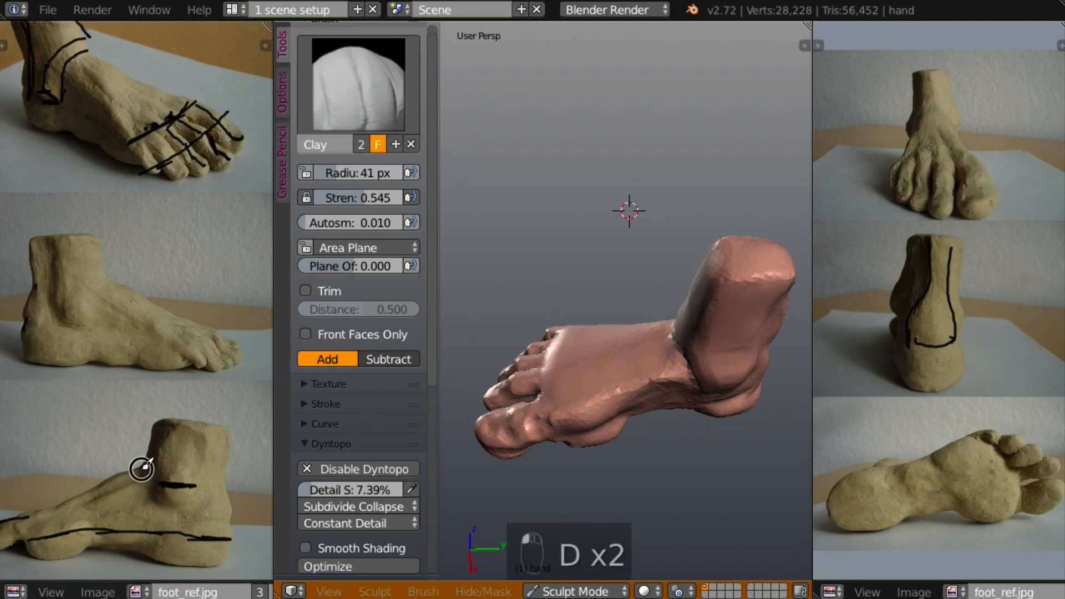
mouse_move(142, 469)
left_mouse_down()
mouse_move(153, 502)
mouse_move(34, 534)
mouse_move(28, 518)
mouse_move(145, 472)
left_mouse_up()
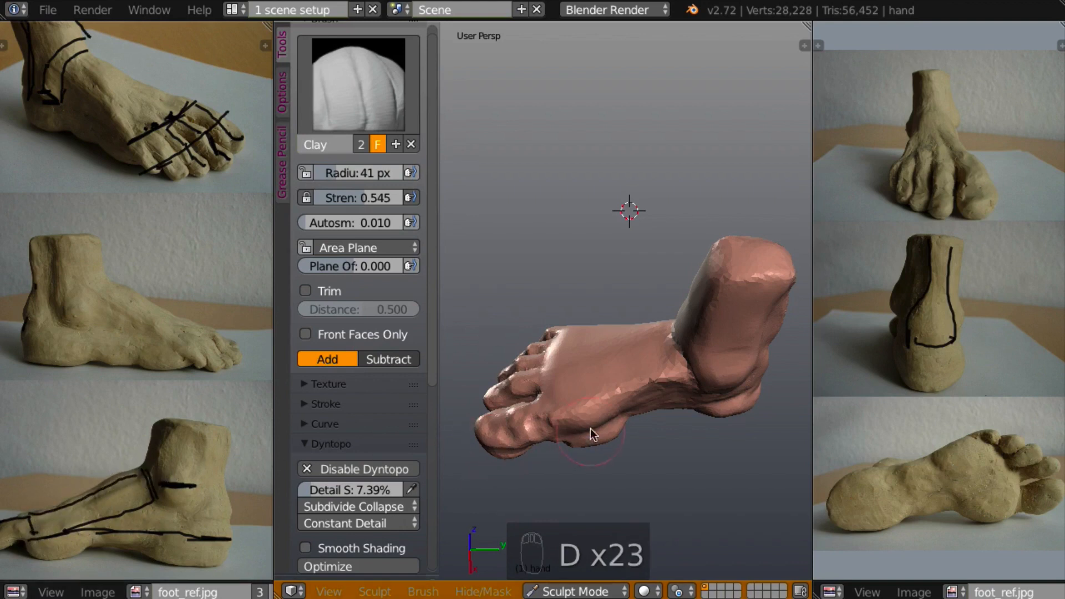
Scrape the upper part of the foot's inner side from the ankle to the big toe's base, reducing the brush radius to 29 px.
middle_click_drag(590, 428, 651, 368)
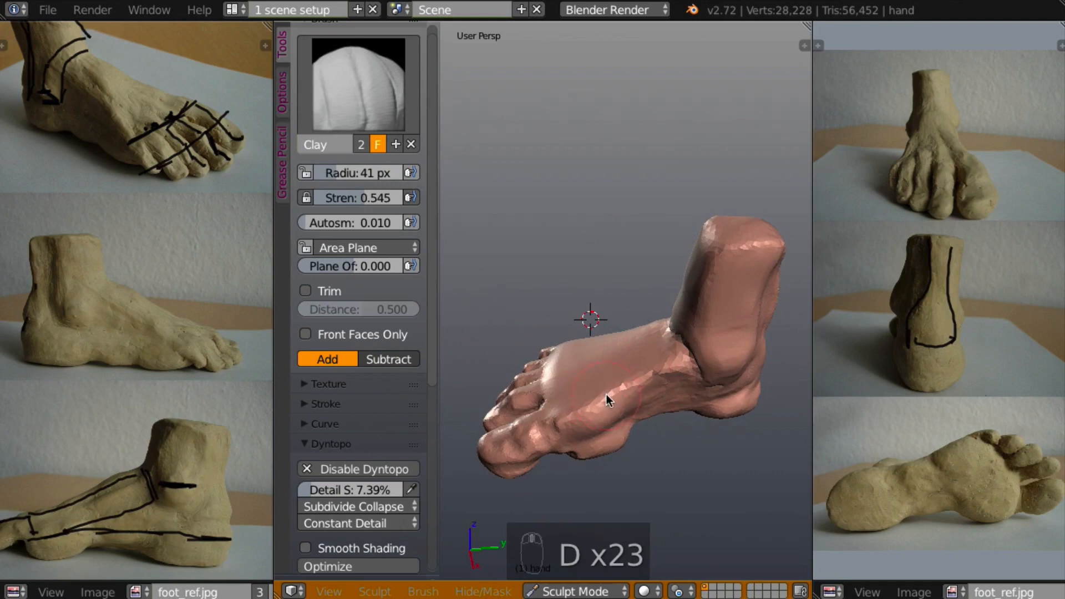
key("l")
middle_click_drag(645, 411, 695, 388)
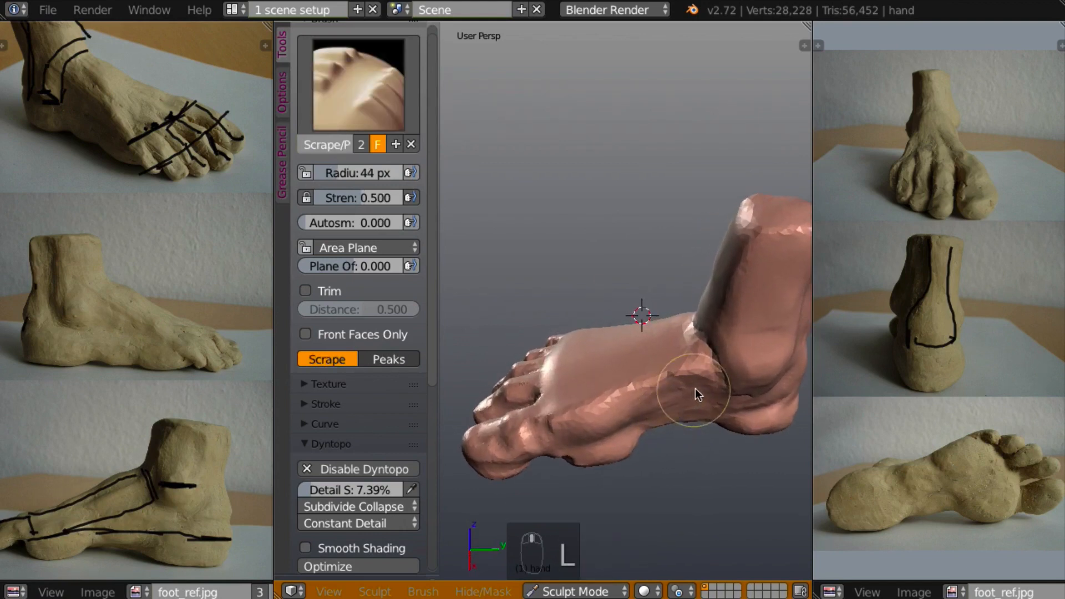
left_click_drag(688, 374, 671, 371)
key("f")
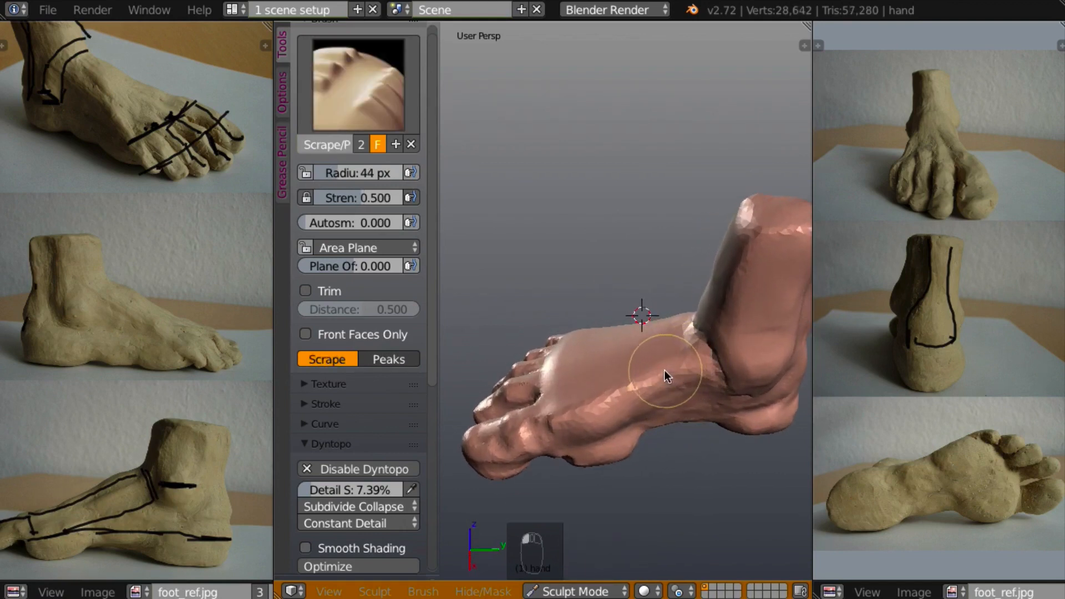
left_click(652, 371)
left_click_drag(656, 379, 553, 414)
mouse_move(668, 411)
middle_mouse_down()
mouse_move(724, 456)
mouse_move(678, 445)
middle_mouse_up()
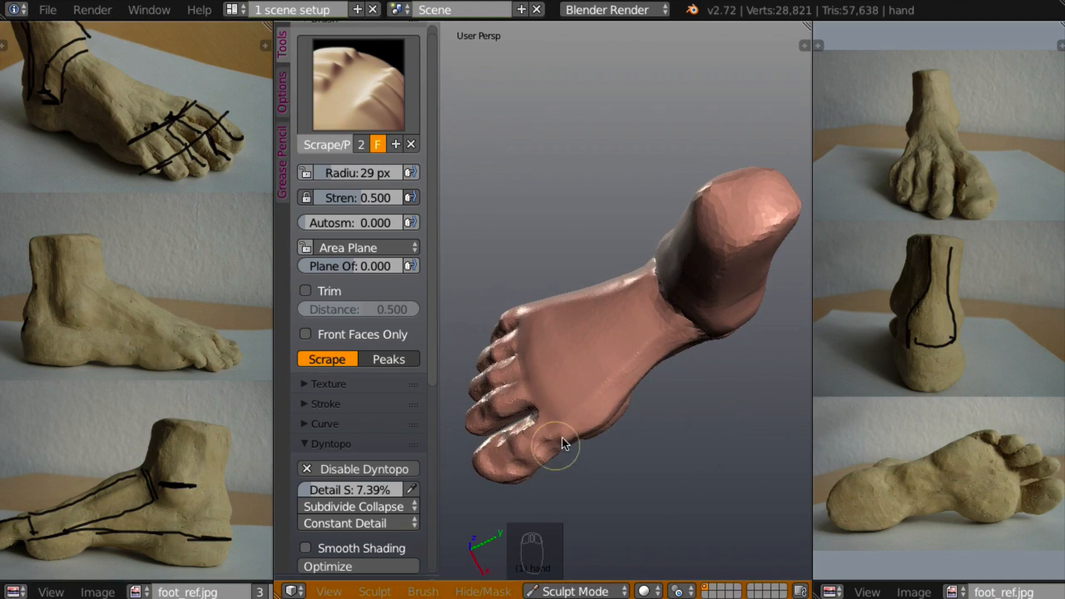
Scrape along the ridge between the instep and the foot's inner side, from the ankle down to the big toe's base.
mouse_move(625, 367)
middle_mouse_down()
mouse_move(665, 409)
mouse_move(760, 350)
mouse_move(737, 369)
mouse_move(616, 341)
middle_mouse_up()
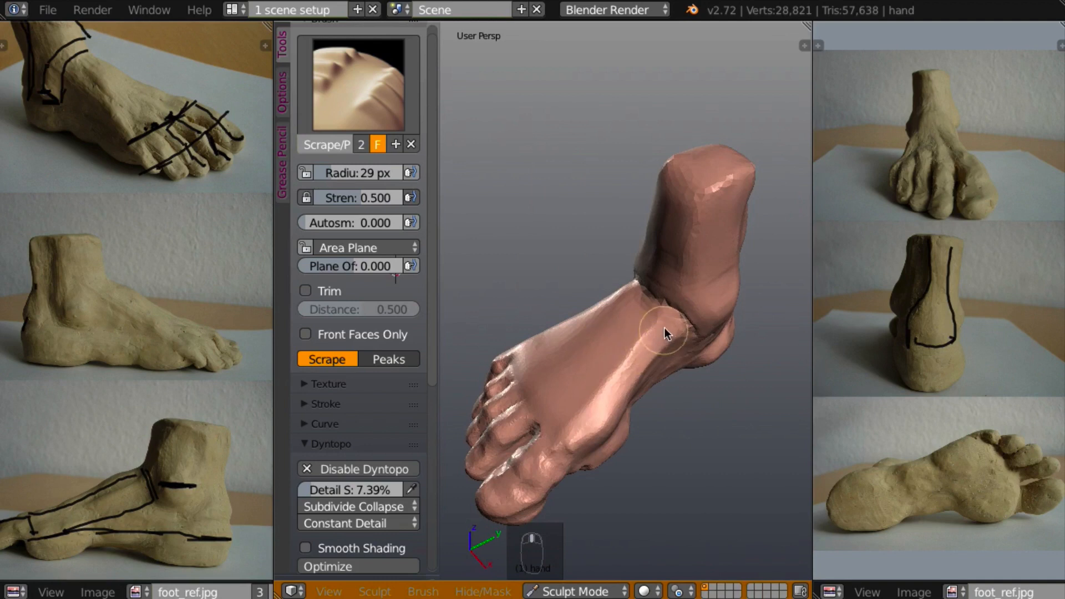
mouse_move(663, 333)
left_mouse_down()
mouse_move(656, 328)
mouse_move(567, 428)
left_mouse_up()
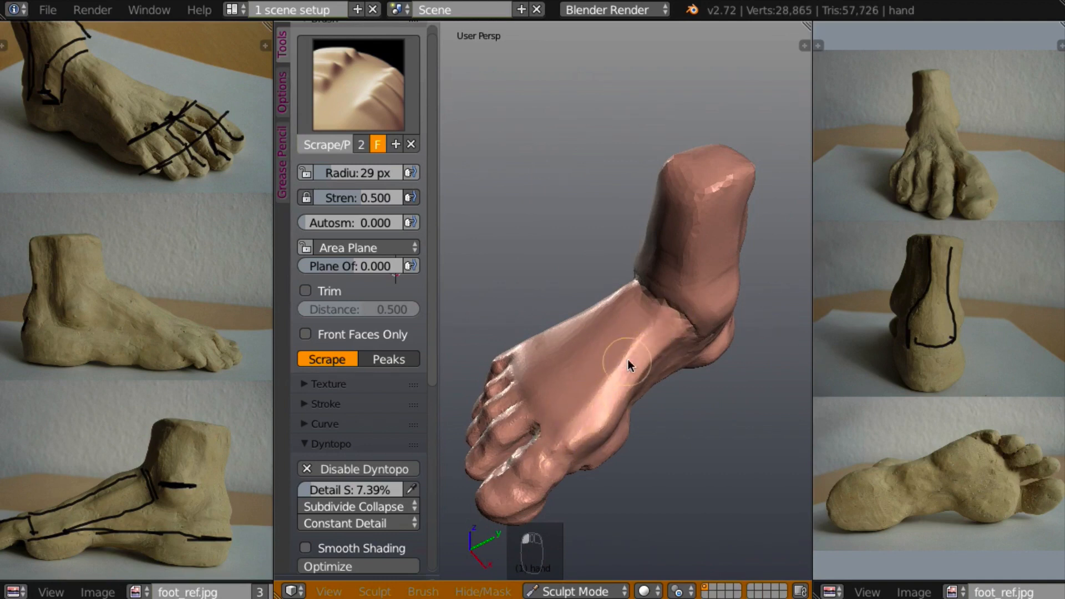
left_click_drag(629, 365, 568, 433)
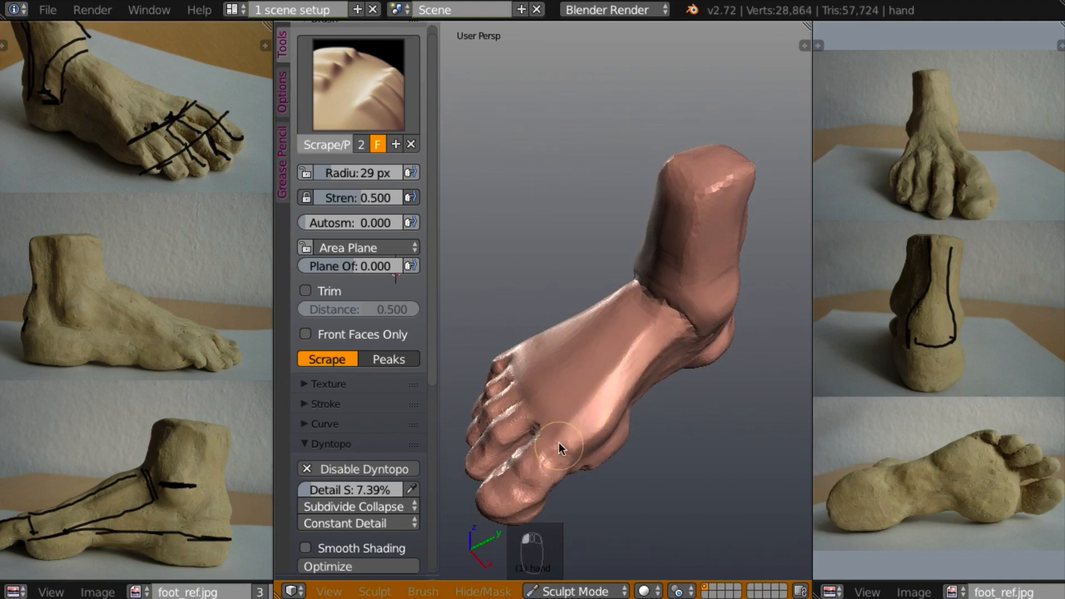
Scrape the foot's inner side below the ridge into a smoother plane between the ankle and the ball of the foot.
mouse_move(655, 304)
middle_mouse_down()
mouse_move(701, 447)
mouse_move(751, 413)
mouse_move(674, 396)
middle_mouse_up()
left_click_drag(715, 392, 709, 383)
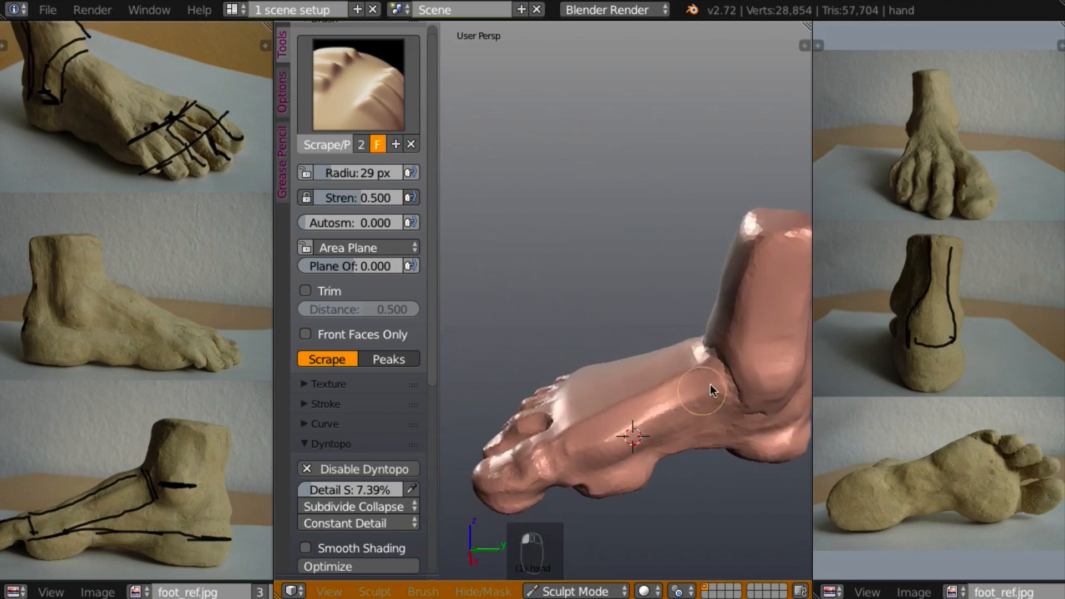
mouse_move(632, 427)
left_mouse_down()
mouse_move(593, 448)
mouse_move(665, 401)
mouse_move(665, 410)
left_mouse_up()
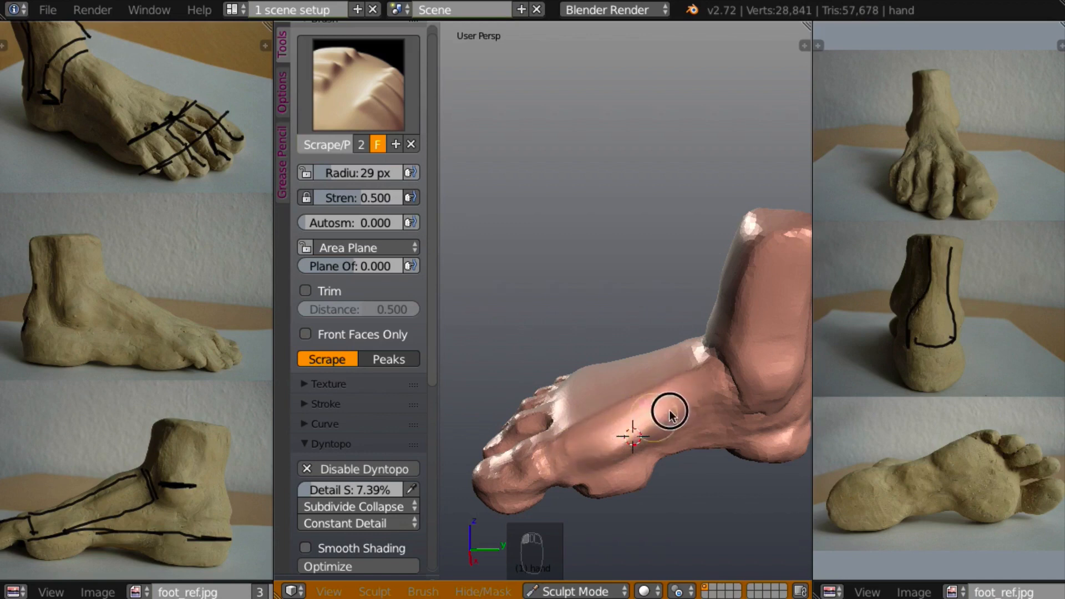
mouse_move(592, 451)
left_mouse_down()
mouse_move(613, 437)
mouse_move(593, 452)
left_mouse_up()
mouse_move(707, 413)
middle_mouse_down()
mouse_move(864, 347)
mouse_move(677, 405)
middle_mouse_up()
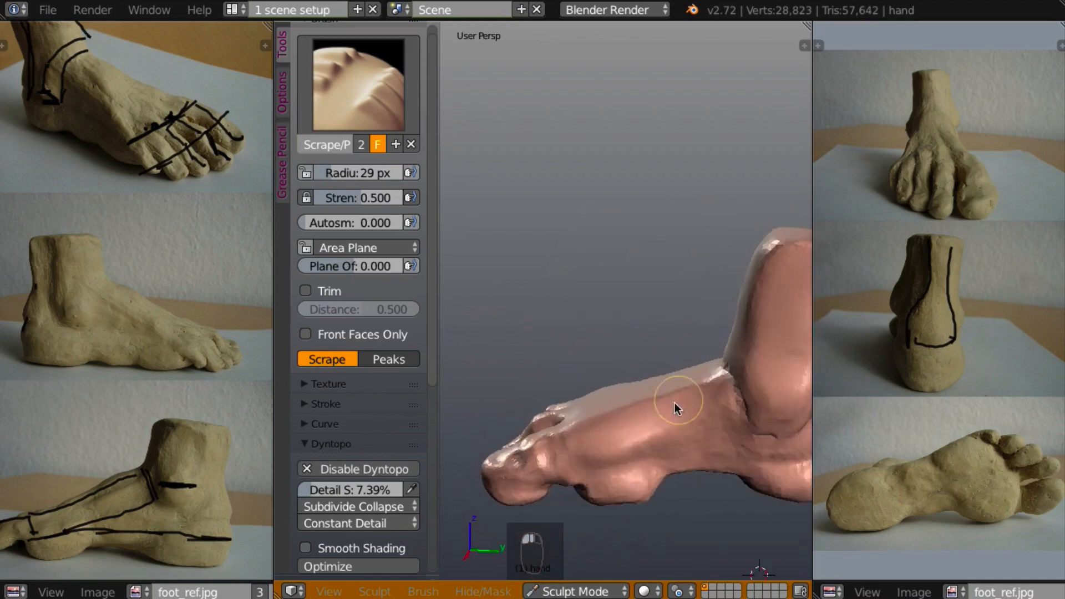
mouse_move(597, 455)
left_mouse_down()
mouse_move(704, 404)
mouse_move(689, 423)
left_mouse_up()
Scrape along the instep's inner ridge from below the ankle toward the base of the big toe.
mouse_move(689, 424)
middle_mouse_down()
mouse_move(823, 375)
mouse_move(780, 472)
mouse_move(727, 486)
mouse_move(653, 477)
middle_mouse_up()
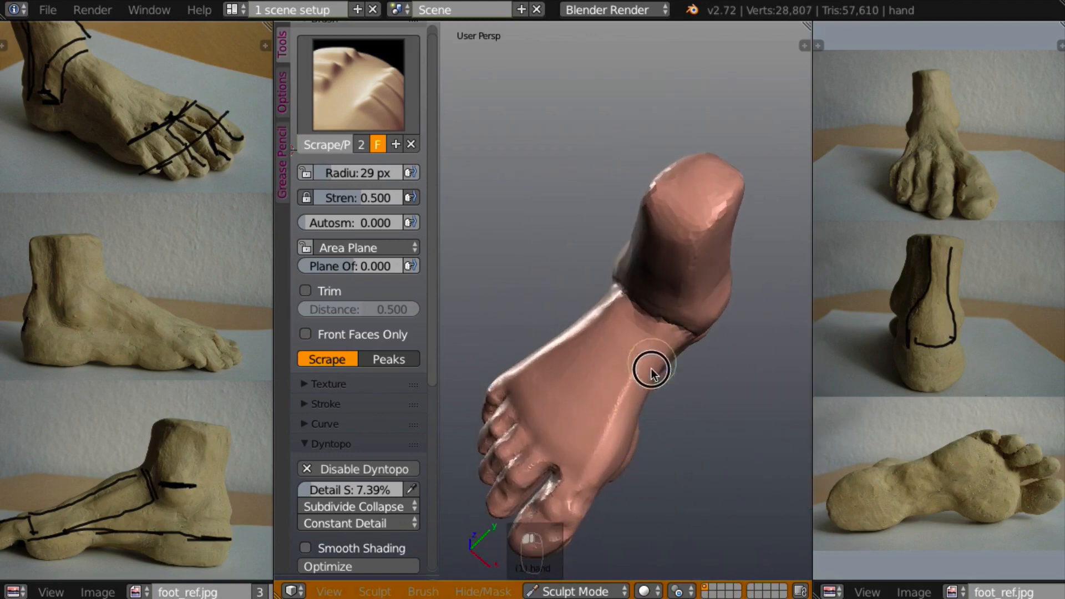
left_click_drag(650, 367, 594, 461)
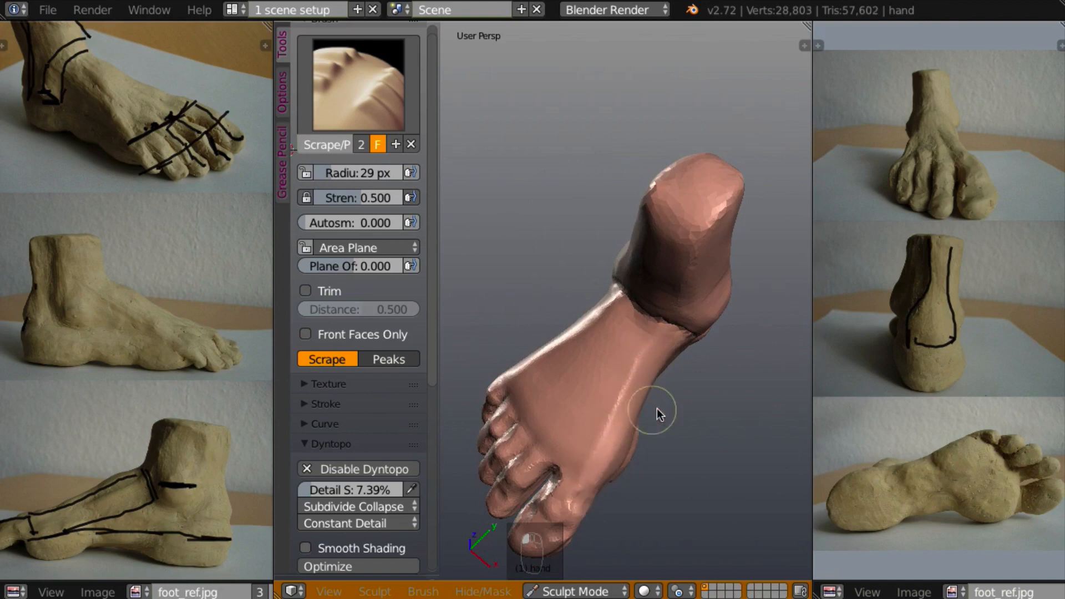
middle_click_drag(657, 408, 709, 349)
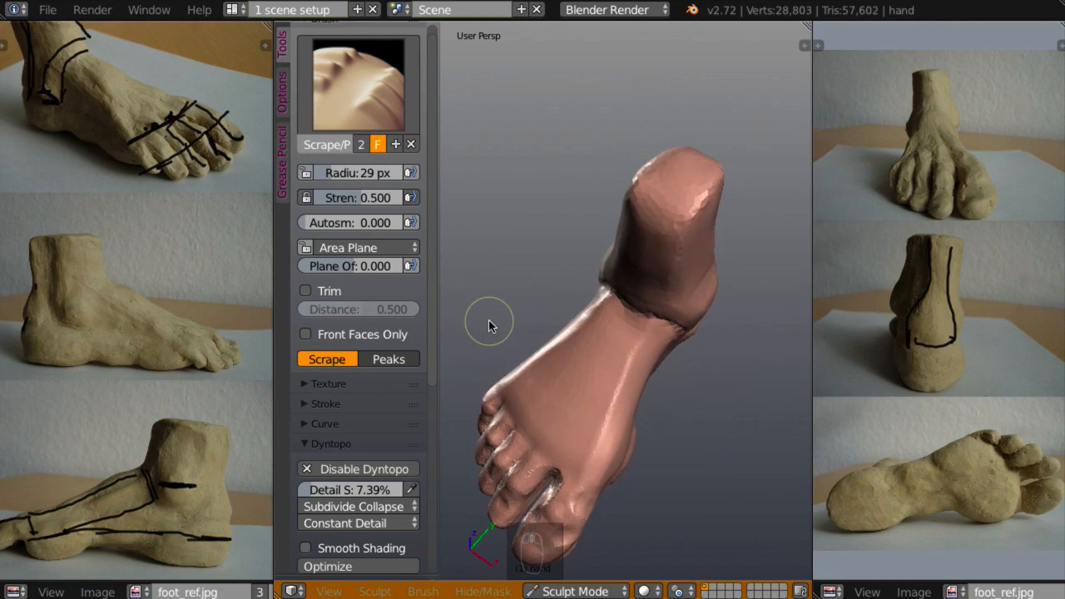
Scrape the foot's inner side between the instep ridge and the ball of the foot to flatten that plane.
middle_click_drag(640, 355, 664, 333)
scroll(623, 322, "up", 2)
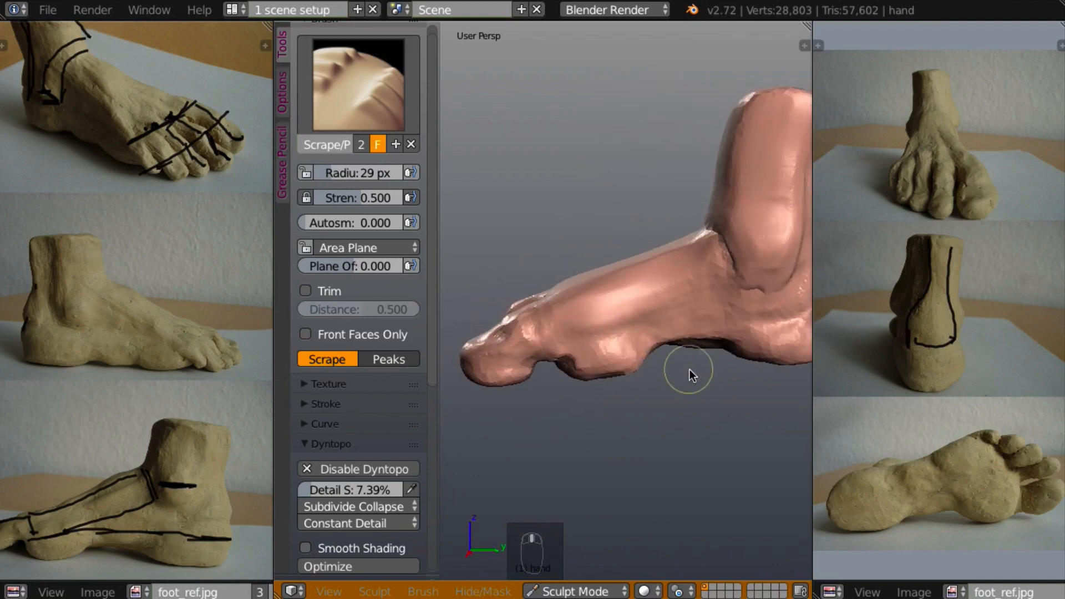
middle_click_drag(689, 368, 696, 344, "ctrl")
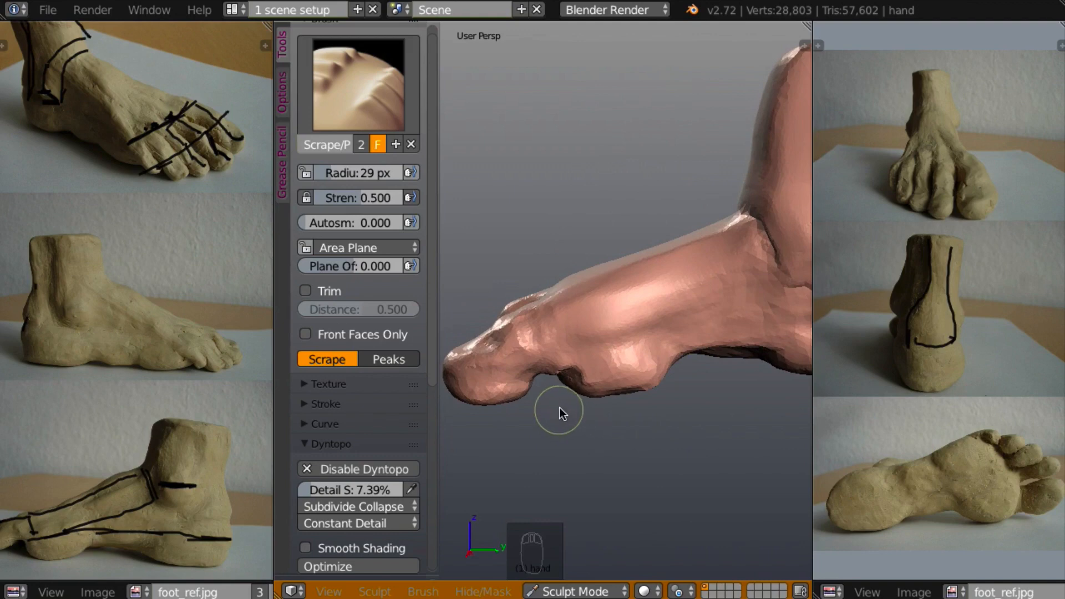
middle_click_drag(560, 410, 661, 285)
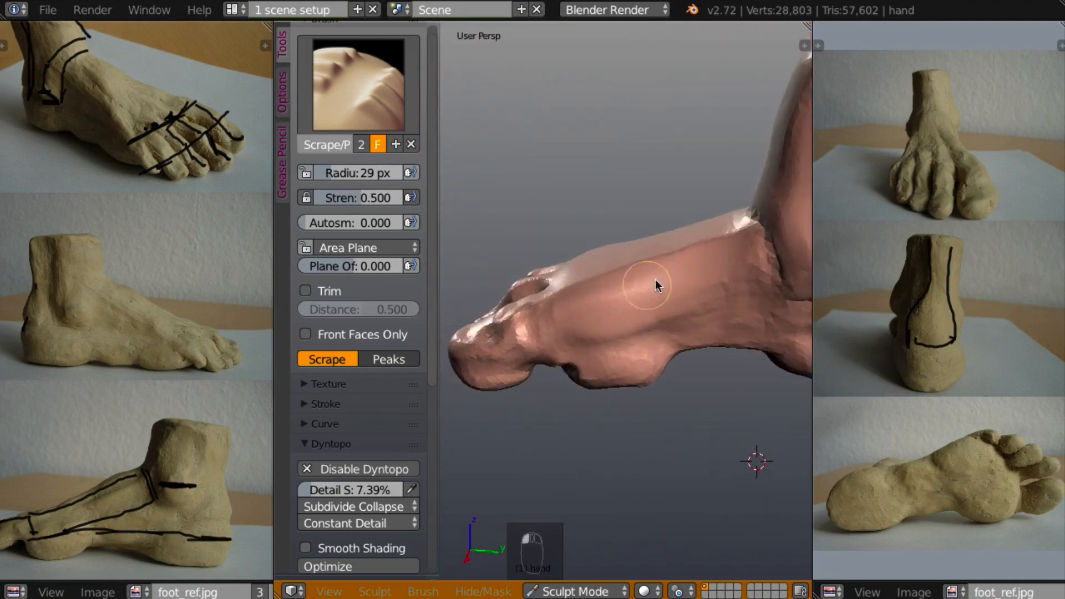
mouse_move(628, 290)
left_mouse_down()
mouse_move(585, 300)
mouse_move(625, 302)
mouse_move(551, 309)
mouse_move(565, 325)
mouse_move(617, 325)
left_mouse_up()
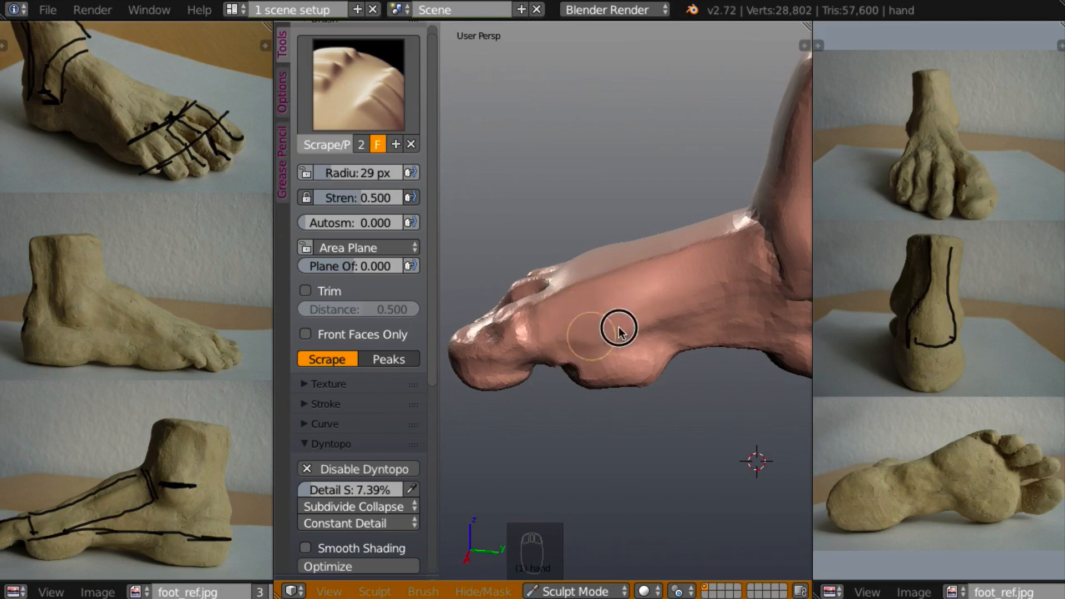
mouse_move(618, 325)
middle_mouse_down()
mouse_move(715, 312)
mouse_move(750, 335)
mouse_move(718, 352)
mouse_move(593, 364)
mouse_move(636, 281)
middle_mouse_up()
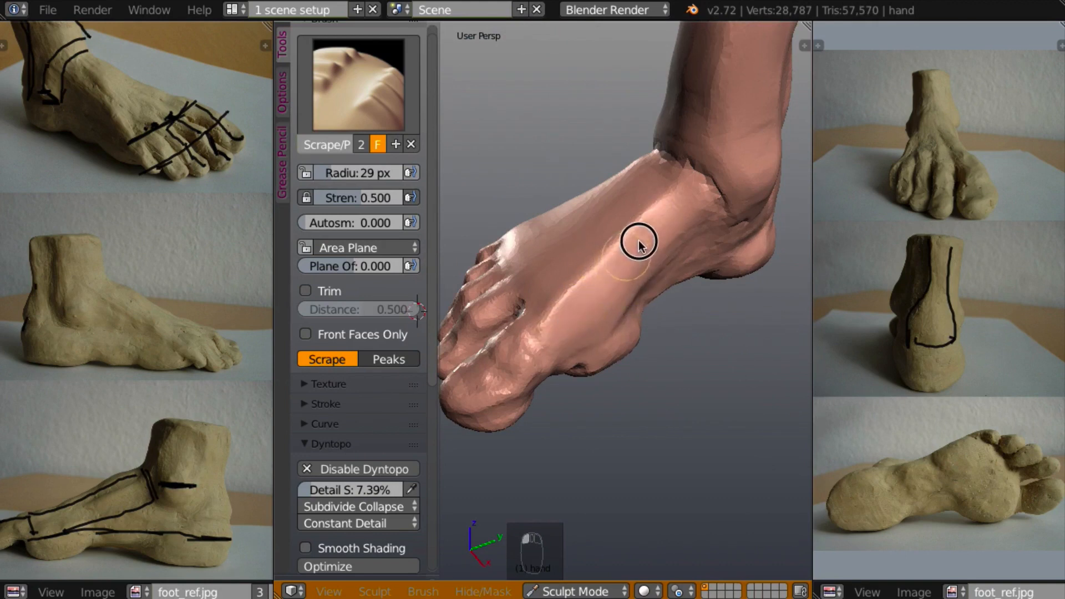
mouse_move(638, 241)
left_mouse_down()
mouse_move(658, 250)
mouse_move(601, 302)
left_mouse_up()
middle_click_drag(601, 301, 672, 283)
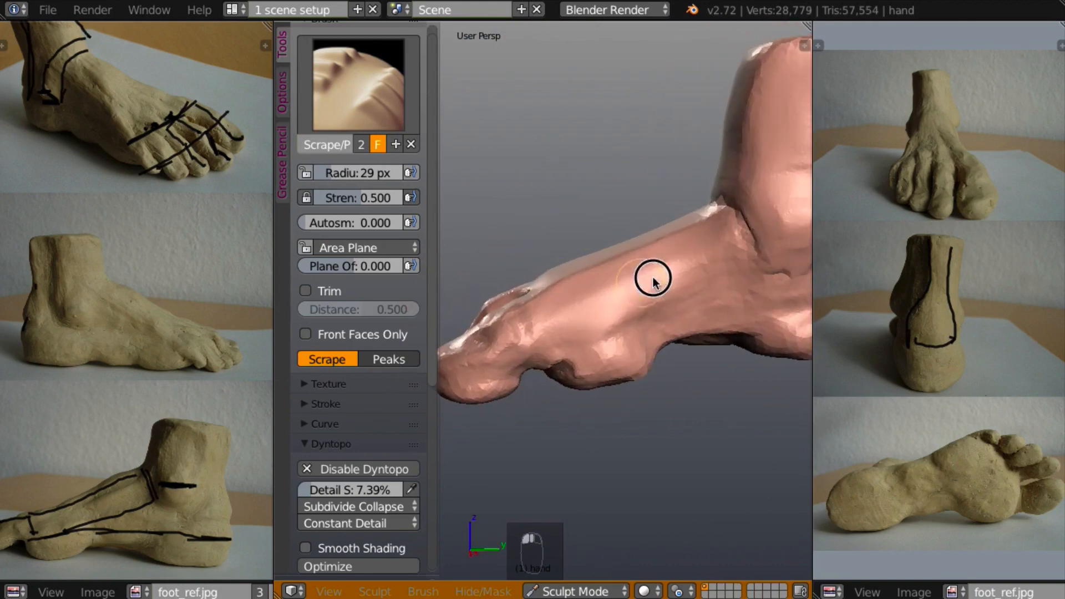
mouse_move(654, 279)
left_mouse_down()
mouse_move(703, 262)
mouse_move(673, 309)
mouse_move(596, 320)
left_mouse_up()
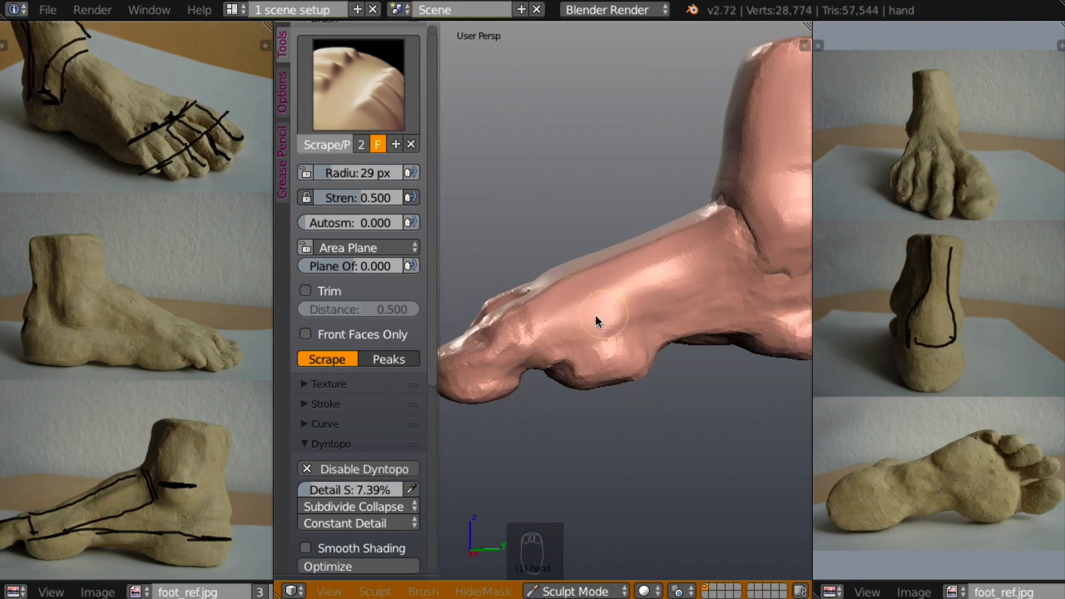
mouse_move(664, 267)
left_mouse_down()
mouse_move(623, 278)
mouse_move(613, 309)
left_mouse_up()
mouse_move(613, 309)
middle_mouse_down()
mouse_move(780, 344)
mouse_move(664, 378)
mouse_move(639, 309)
middle_mouse_up()
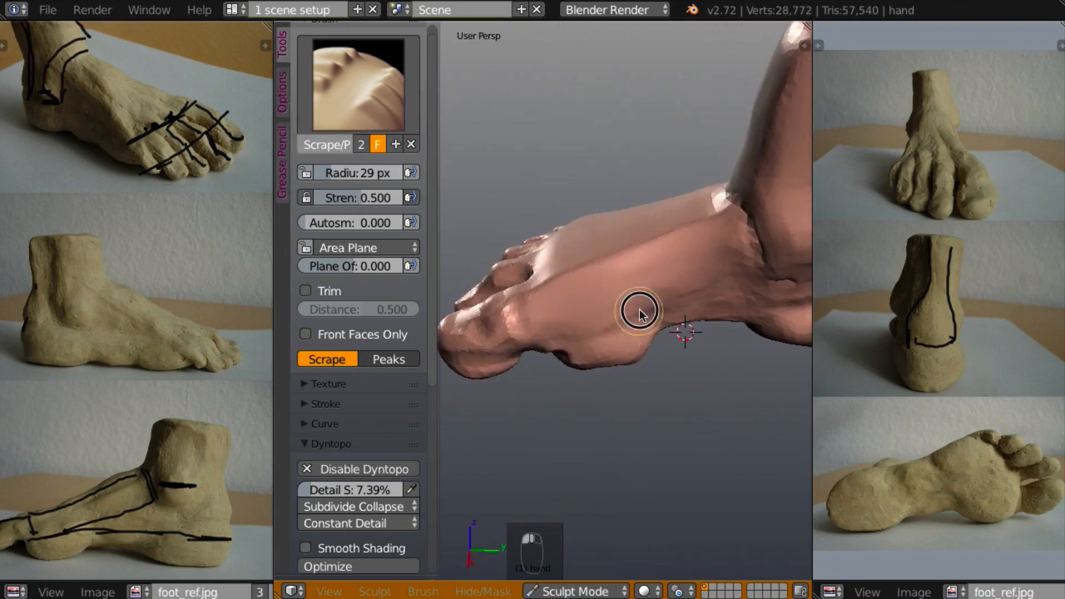
mouse_move(640, 310)
left_mouse_down()
mouse_move(584, 333)
mouse_move(605, 307)
left_mouse_up()
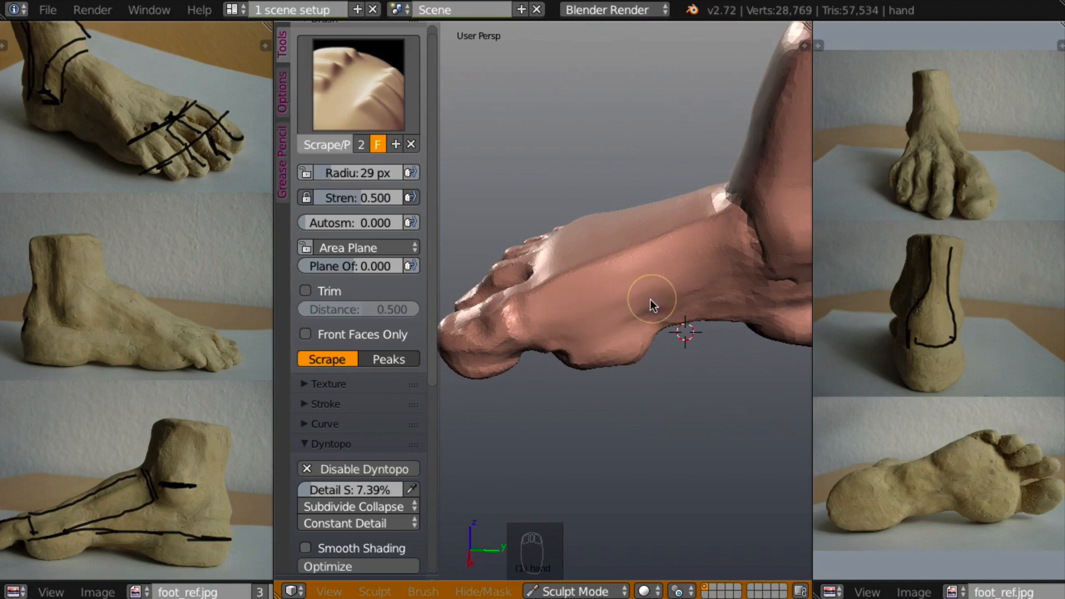
Build up the inner side and underside of the ball of the foot behind the big toe with the Clay brush.
key("c")
mouse_move(650, 298)
middle_mouse_down()
mouse_move(678, 272)
mouse_move(644, 205)
mouse_move(631, 347)
middle_mouse_up()
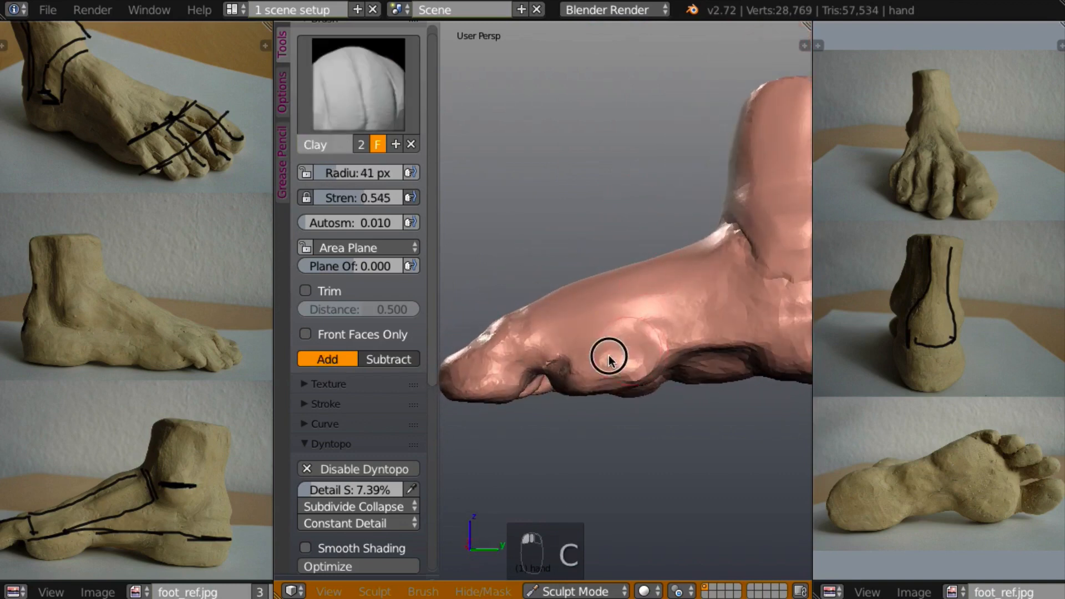
left_click_drag(609, 356, 630, 357)
middle_click_drag(630, 357, 664, 294)
mouse_move(628, 370)
left_mouse_down()
mouse_move(576, 366)
mouse_move(627, 377)
left_mouse_up()
middle_click_drag(613, 382, 591, 435)
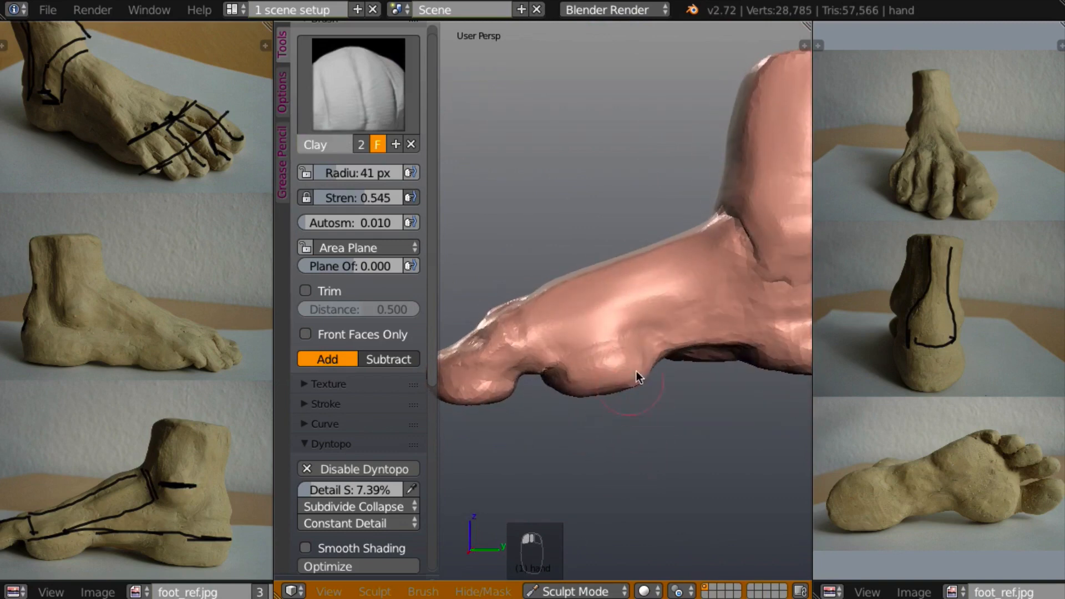
mouse_move(580, 385)
left_mouse_down()
mouse_move(565, 386)
mouse_move(627, 367)
left_mouse_up()
middle_click_drag(627, 367, 654, 375)
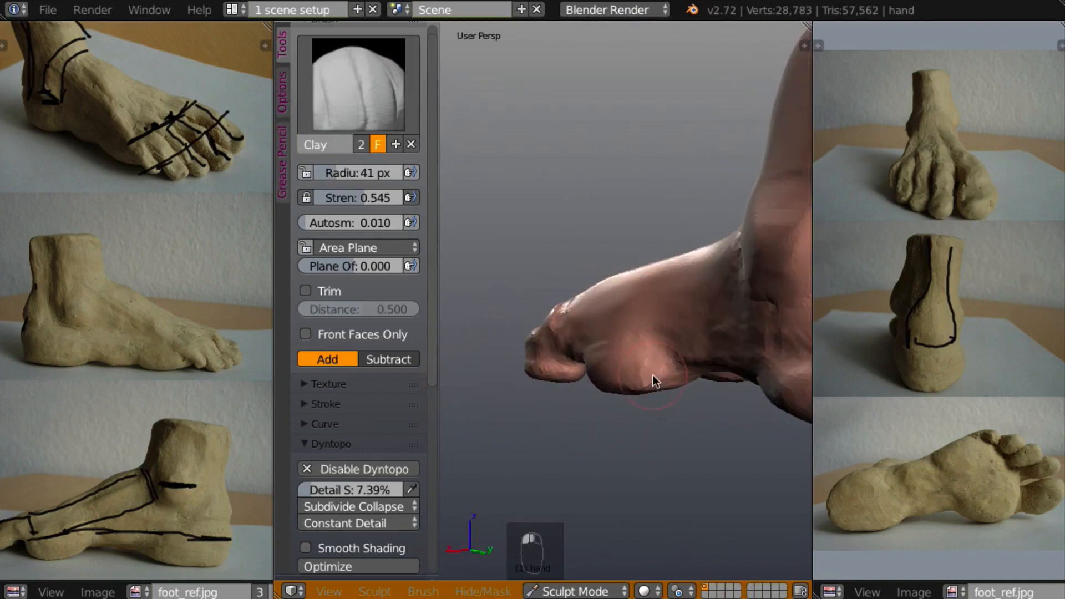
left_click_drag(644, 362, 647, 368)
Add clay in the hollow between the big toe and the ball of the foot.
mouse_move(647, 368)
middle_mouse_down()
mouse_move(741, 340)
mouse_move(732, 269)
mouse_move(792, 217)
mouse_move(675, 364)
mouse_move(726, 415)
mouse_move(661, 367)
mouse_move(679, 370)
mouse_move(644, 317)
middle_mouse_up()
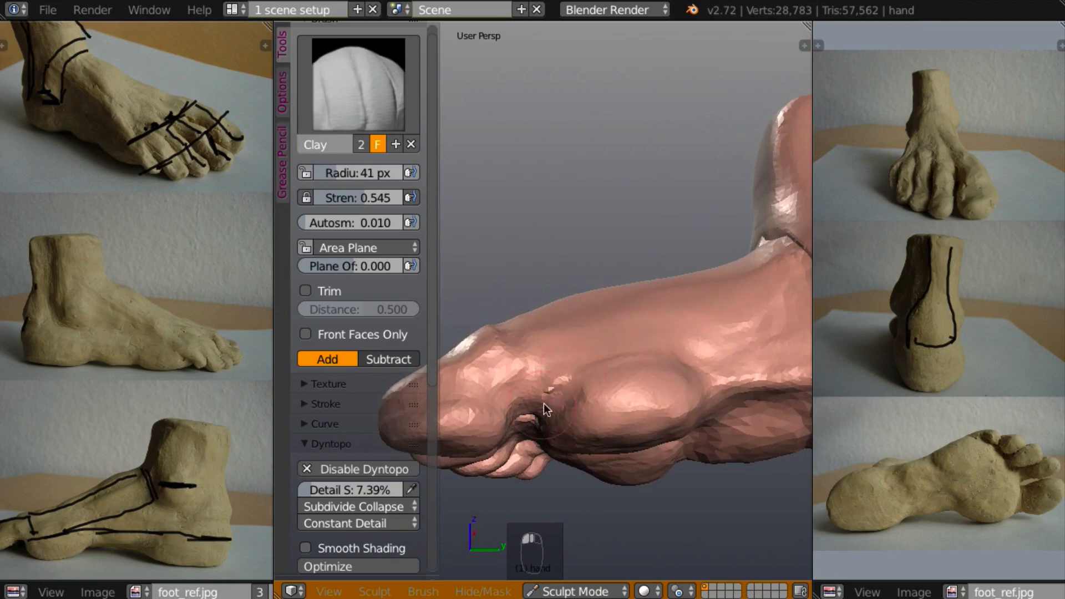
left_click_drag(543, 404, 562, 388)
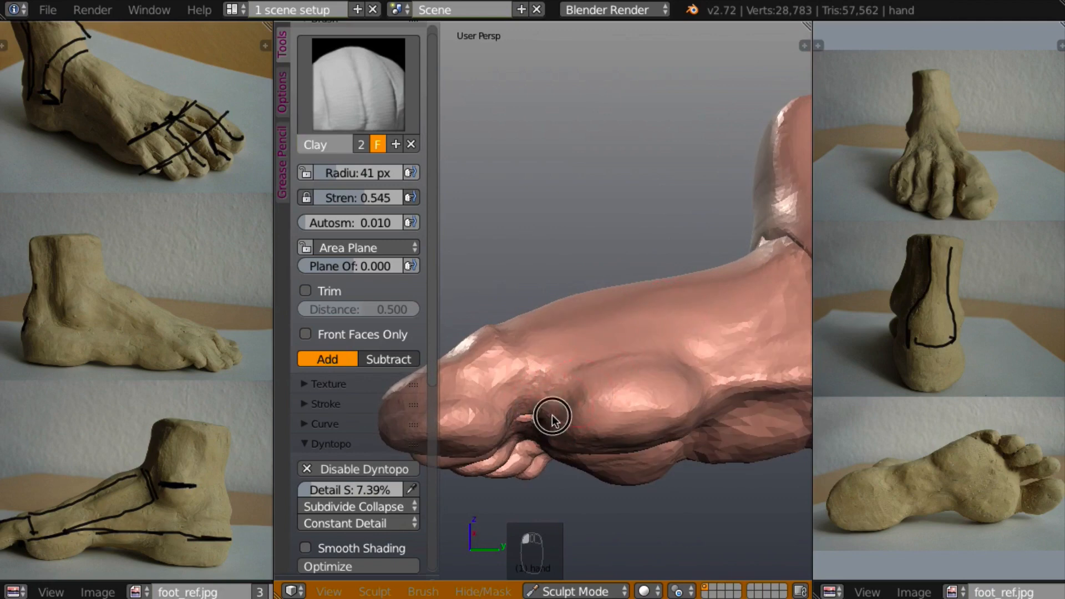
scroll(592, 494, "down", 10)
middle_click_drag(599, 376, 677, 305)
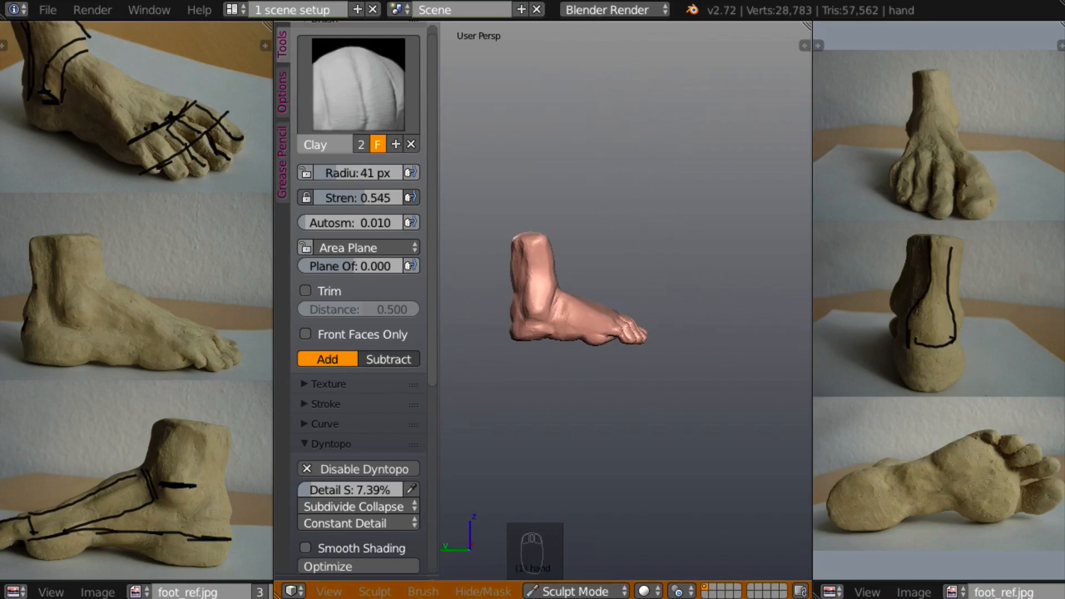